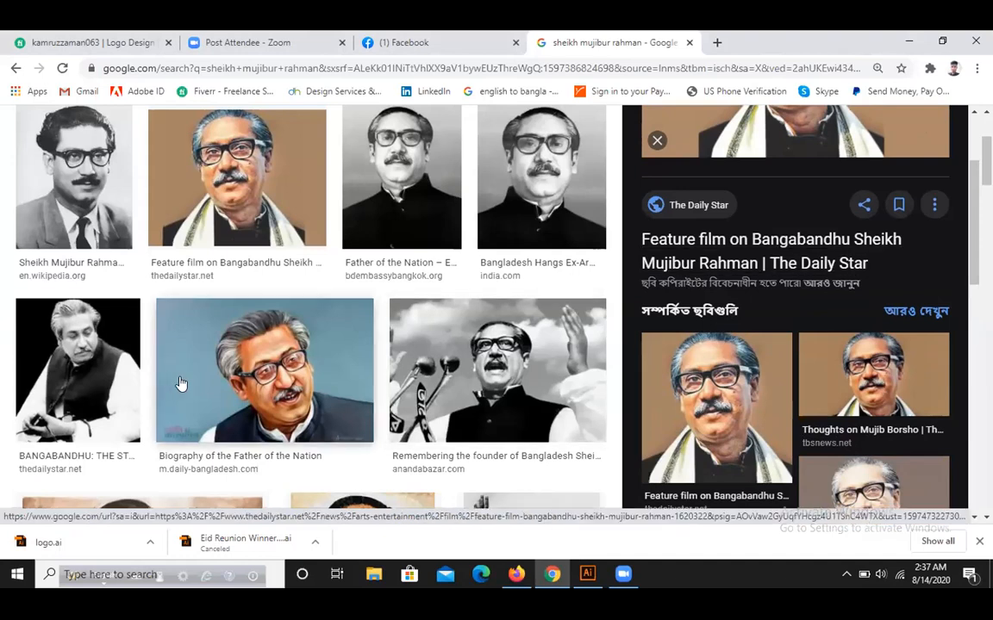
pyautogui.click(246, 365)
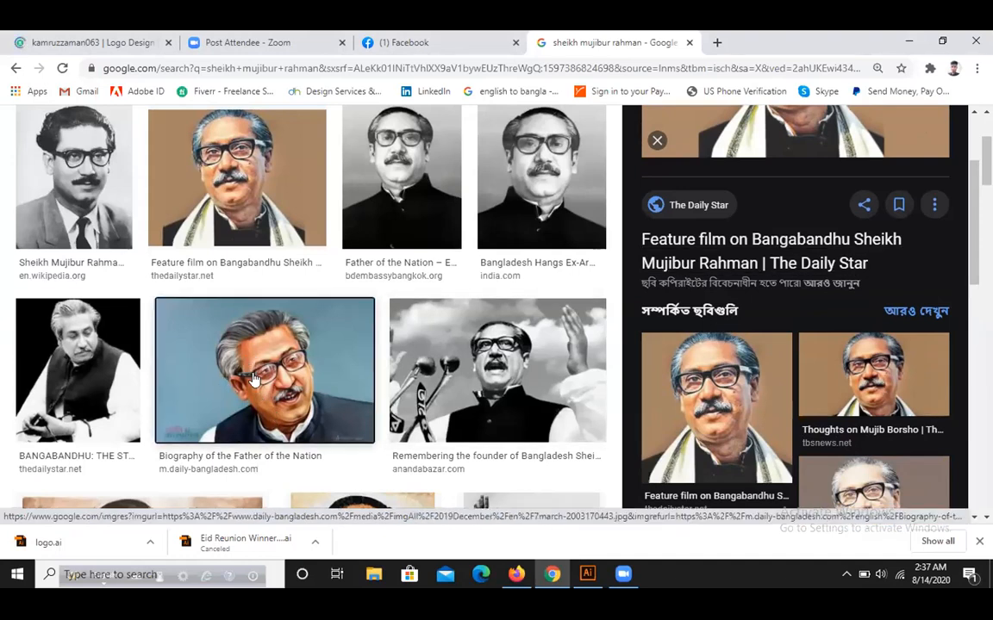
pyautogui.rightClick(790, 191)
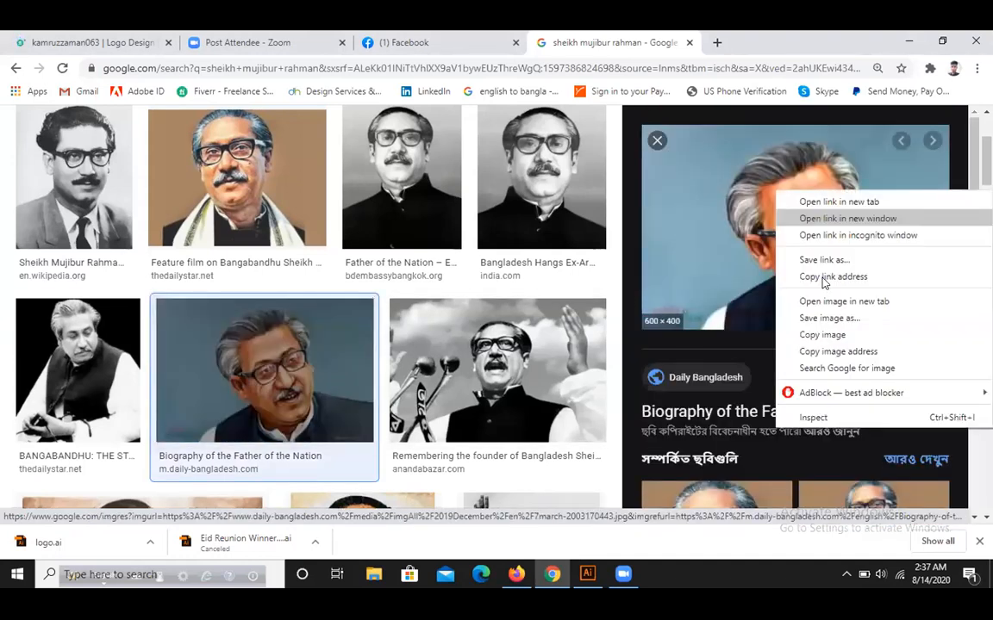
pyautogui.click(825, 316)
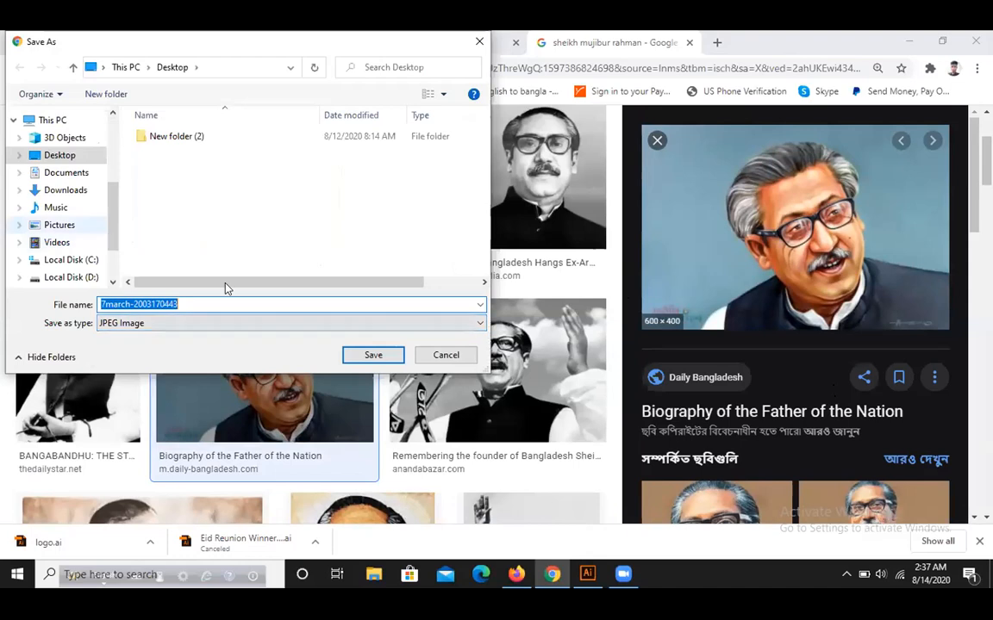
pyautogui.click(347, 355)
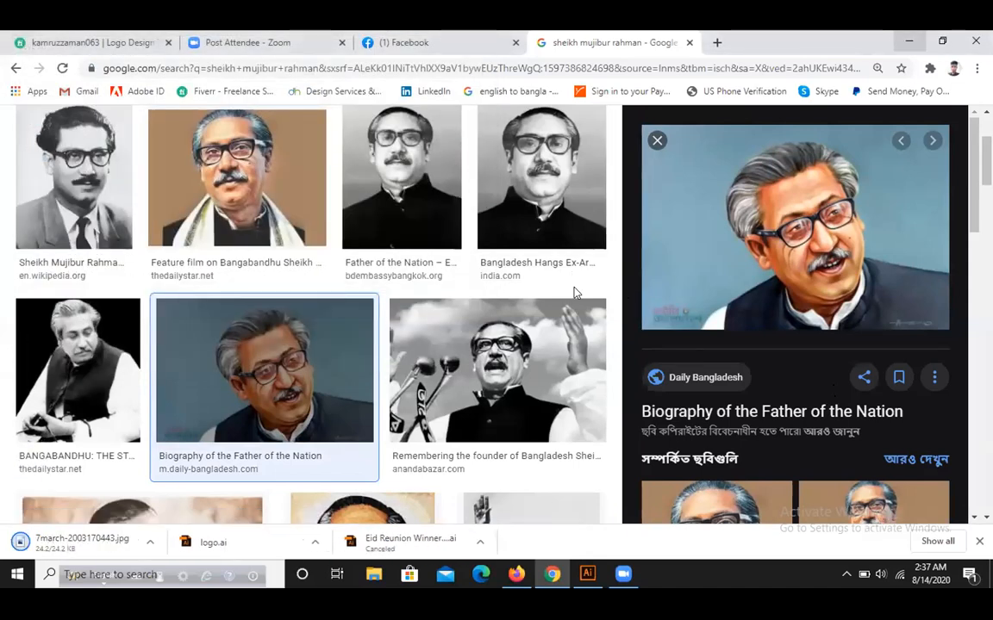
# Step: Minimize the open browser and Illustrator windows and launch Photoshop CC from the desktop
pyautogui.click(910, 40)
pyautogui.click(922, 39)
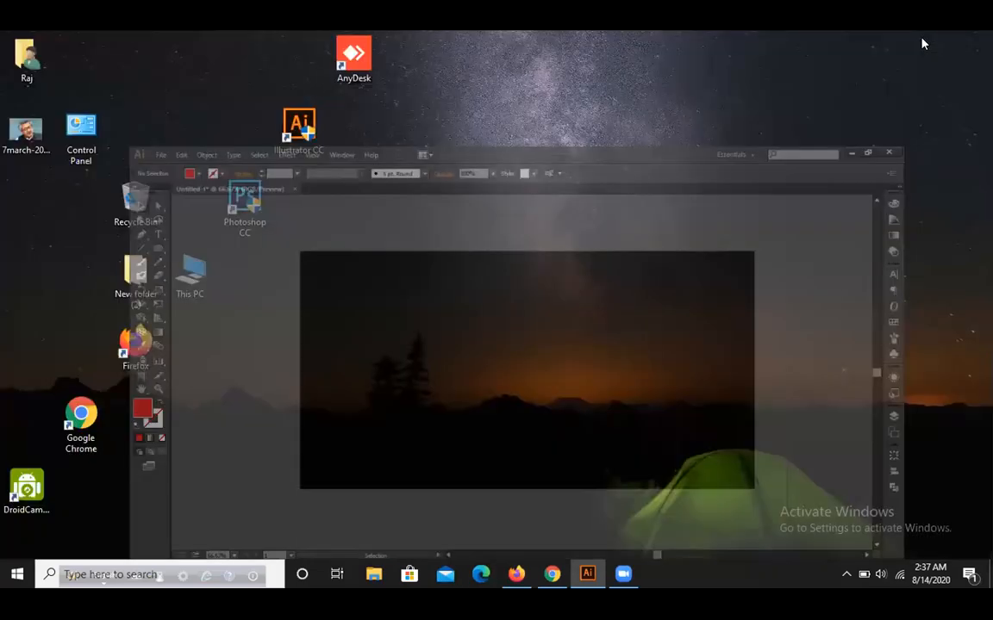
pyautogui.click(250, 204)
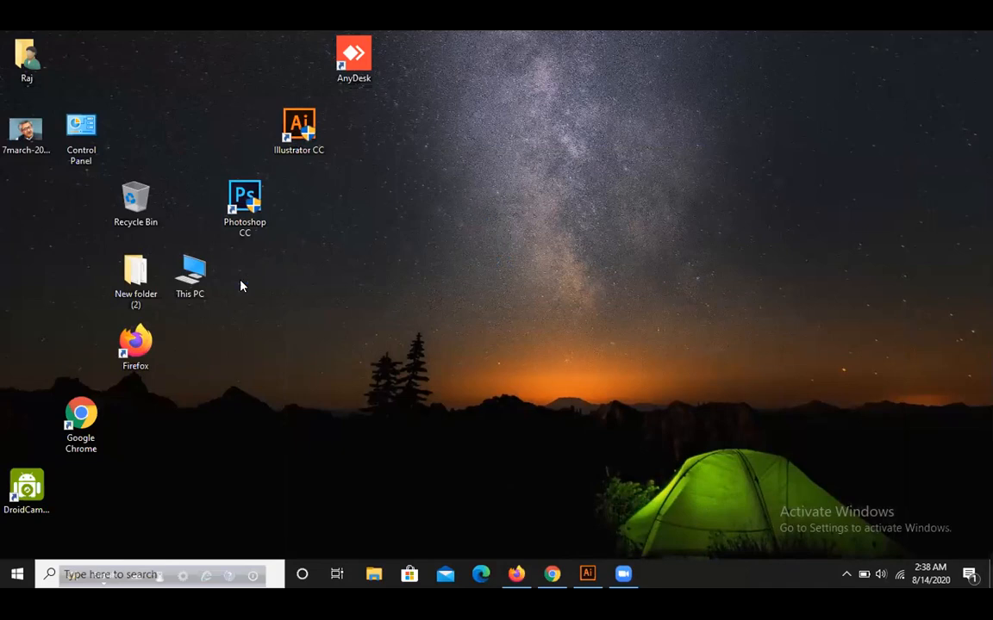
pyautogui.rightClick(471, 152)
pyautogui.click(507, 195)
pyautogui.rightClick(434, 176)
pyautogui.click(479, 221)
pyautogui.rightClick(406, 173)
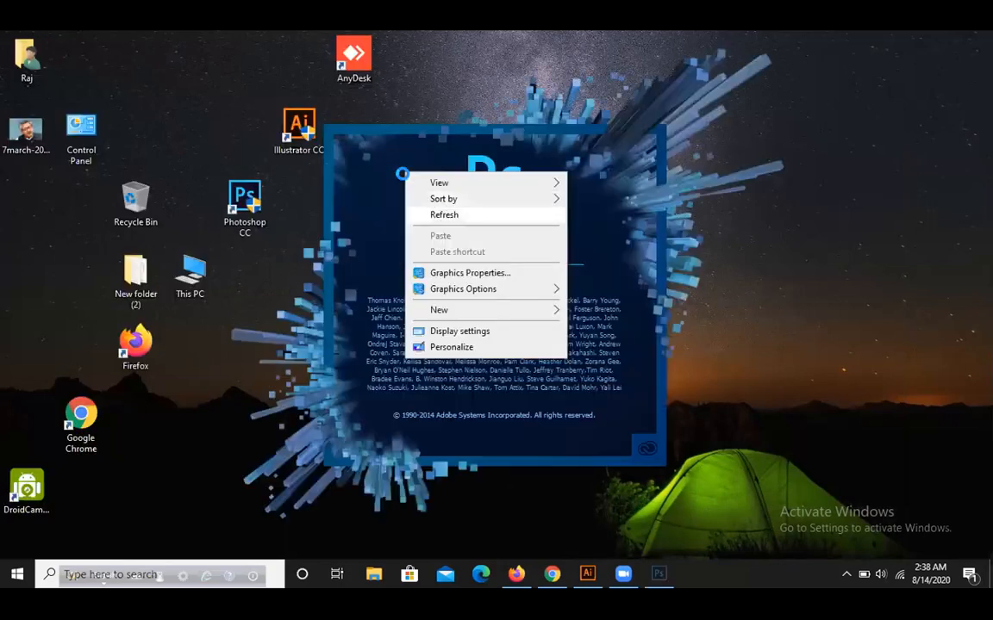
pyautogui.click(435, 214)
pyautogui.rightClick(757, 234)
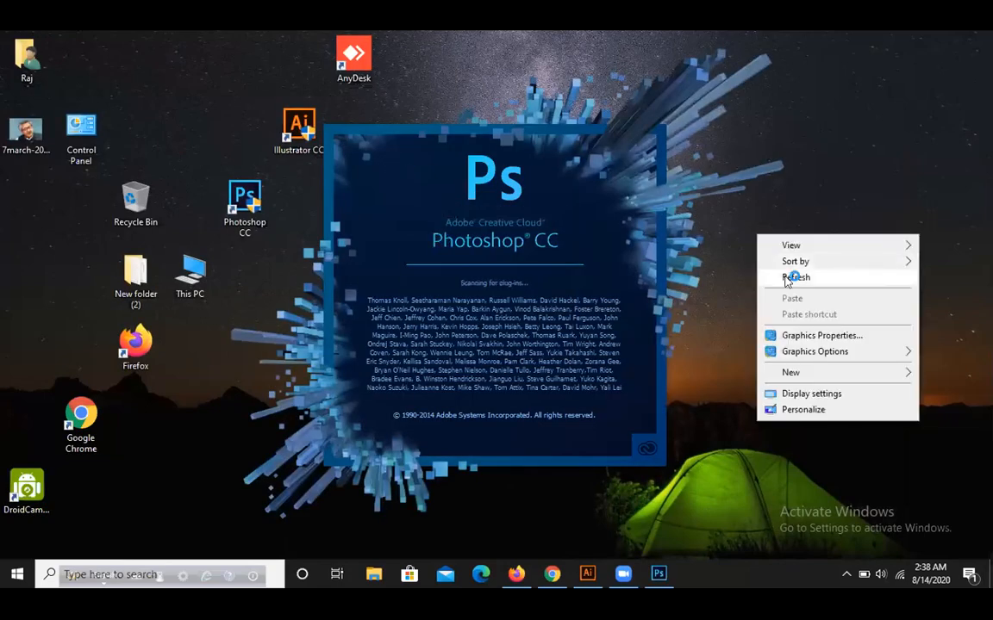
pyautogui.click(791, 276)
pyautogui.rightClick(760, 217)
pyautogui.click(797, 261)
pyautogui.rightClick(779, 222)
pyautogui.click(800, 266)
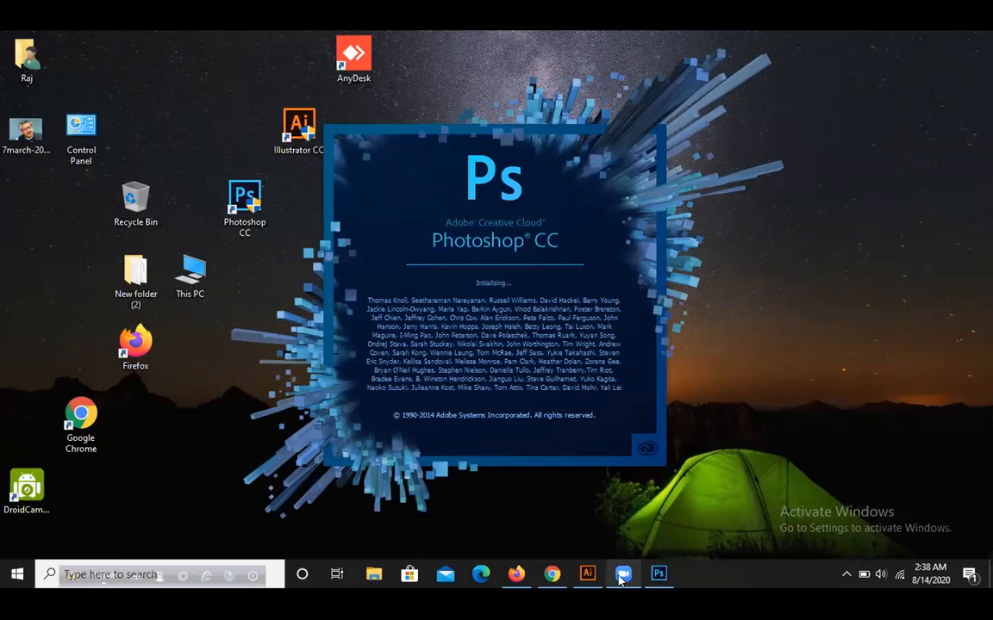
pyautogui.click(587, 574)
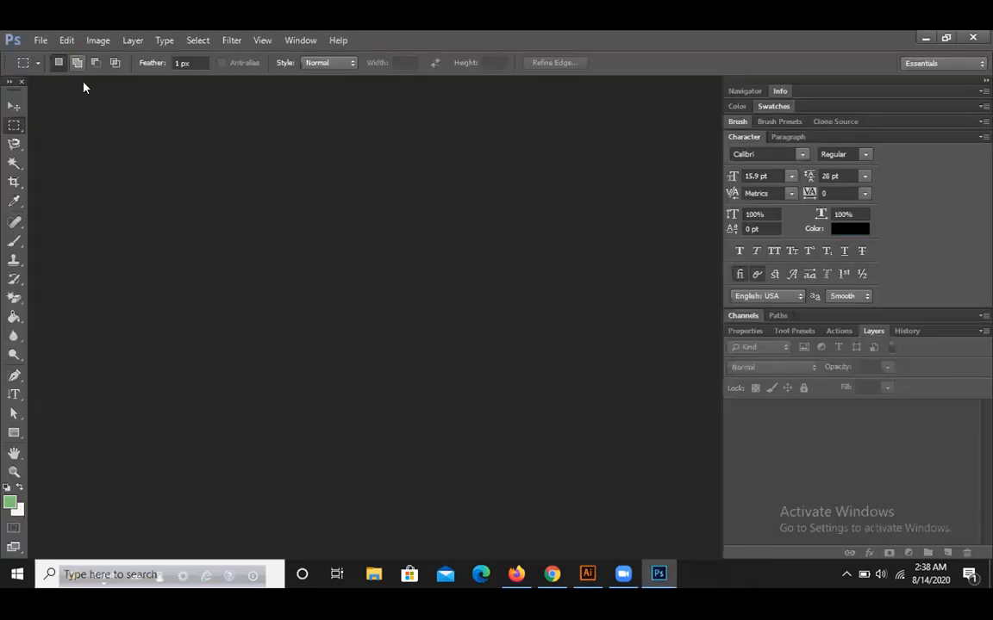
pyautogui.click(55, 38)
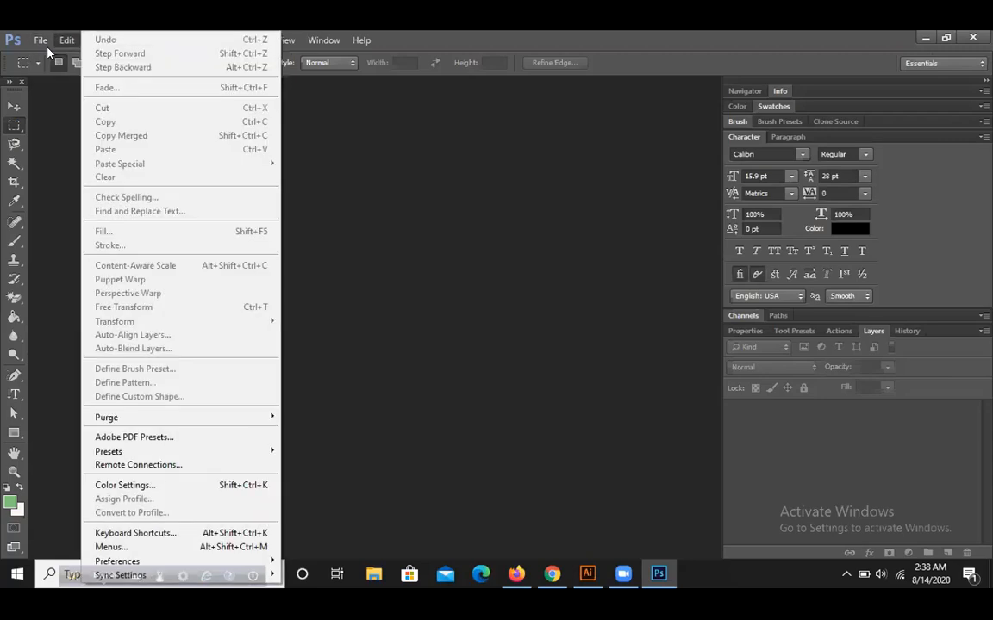
pyautogui.moveTo(40, 41)
pyautogui.click(56, 71)
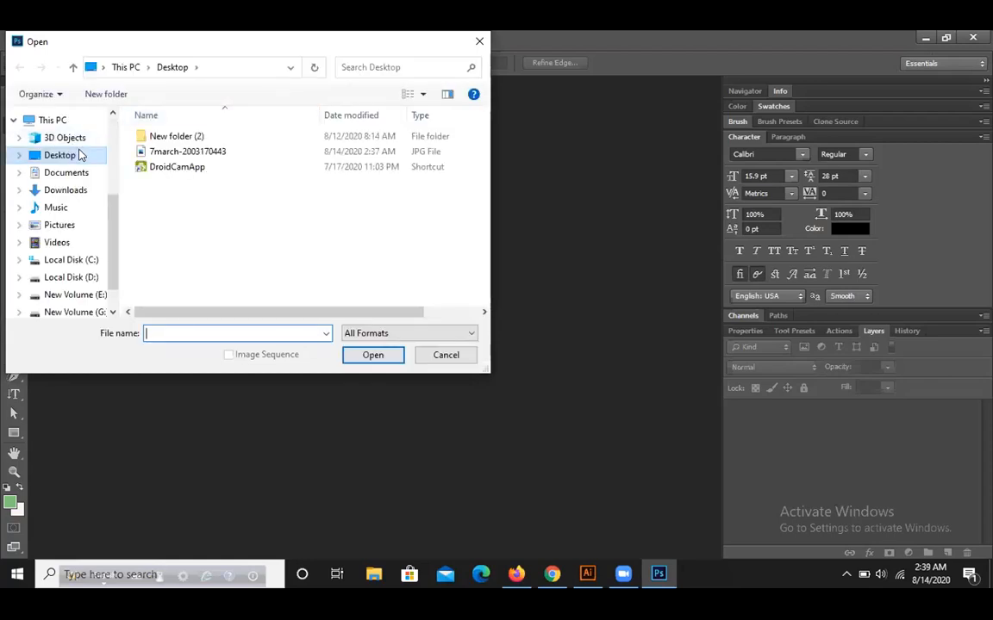
pyautogui.click(163, 151)
pyautogui.click(379, 355)
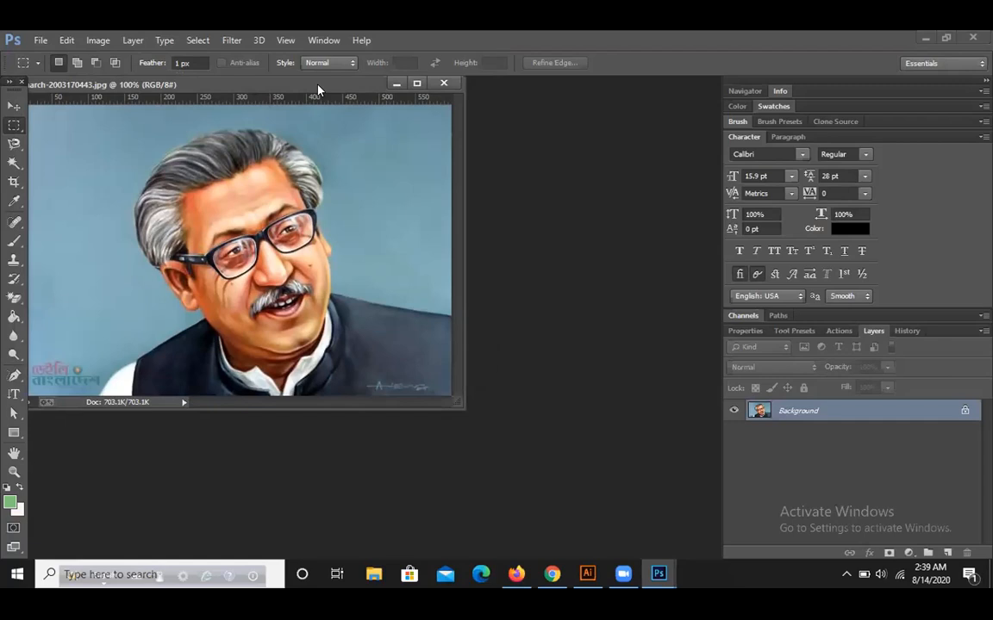
pyautogui.moveTo(317, 86); pyautogui.dragTo(346, 85)
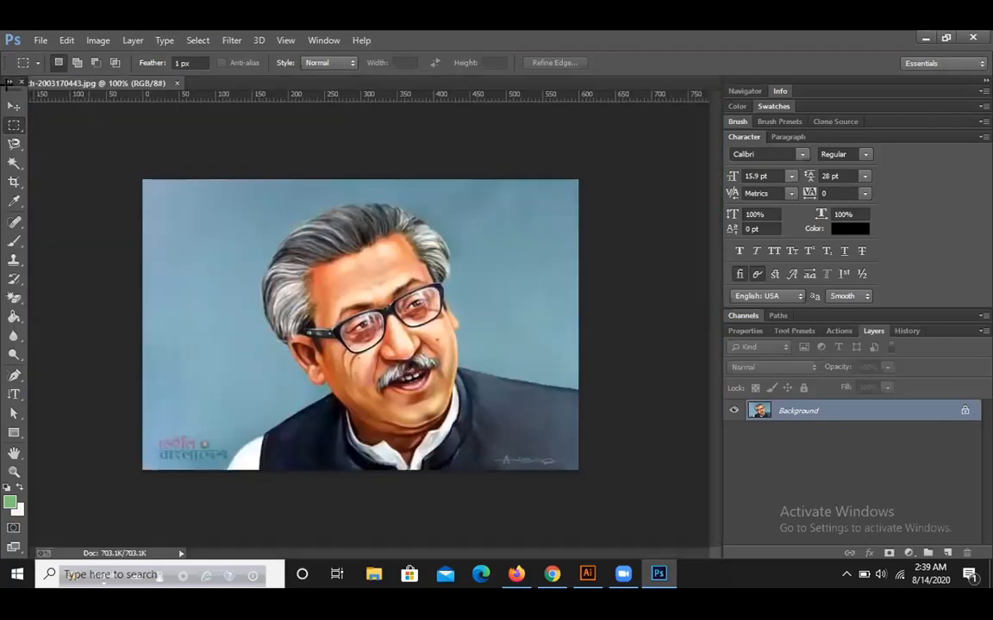
# Step: Erase the blue background on all sides of the portrait with the Magic Eraser at tolerance 32, contiguous
pyautogui.click(14, 105)
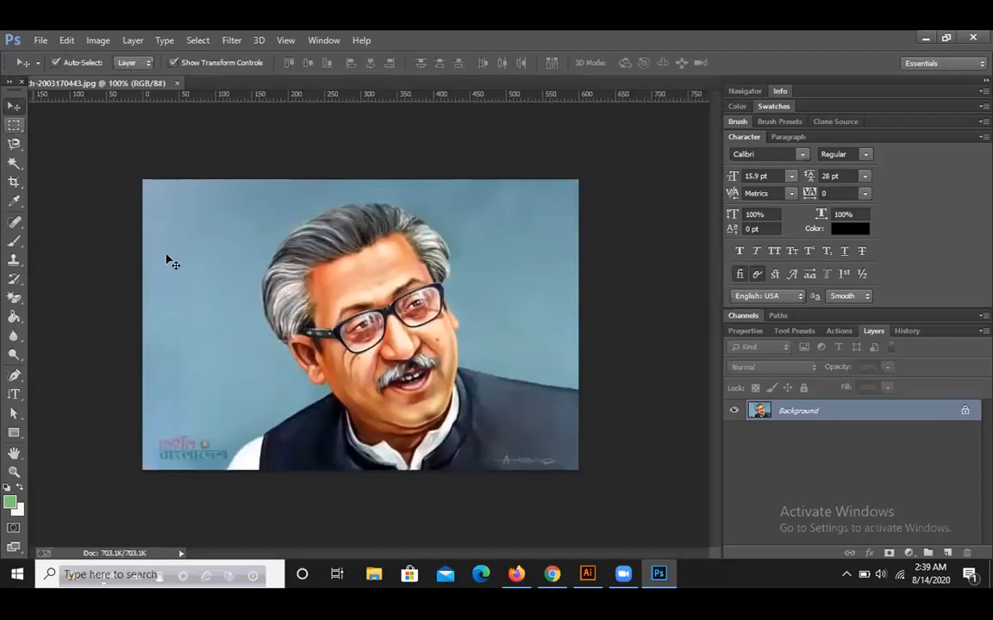
pyautogui.click(13, 297)
pyautogui.click(214, 304)
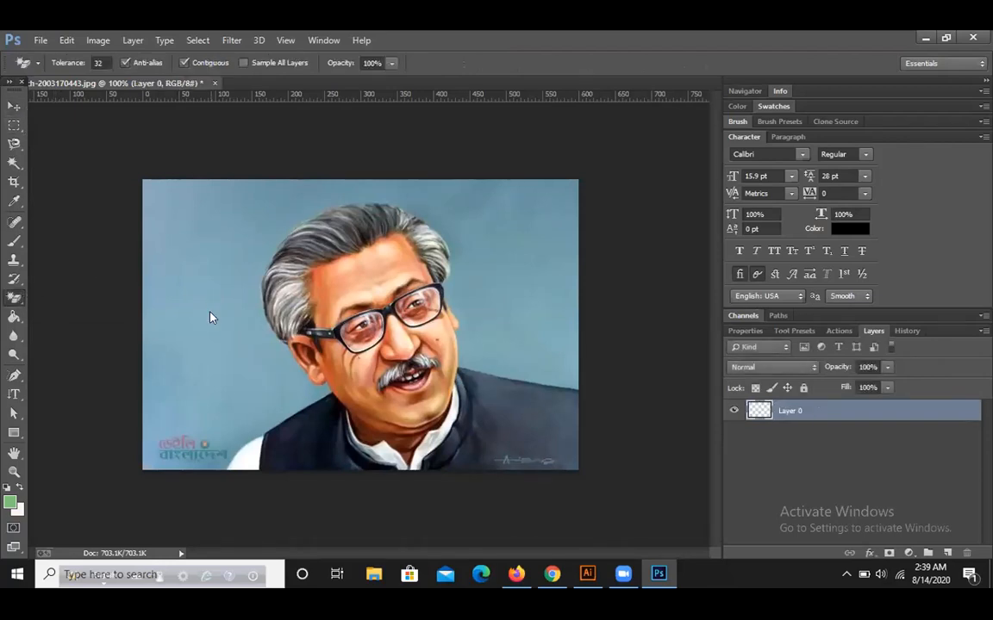
pyautogui.click(211, 313)
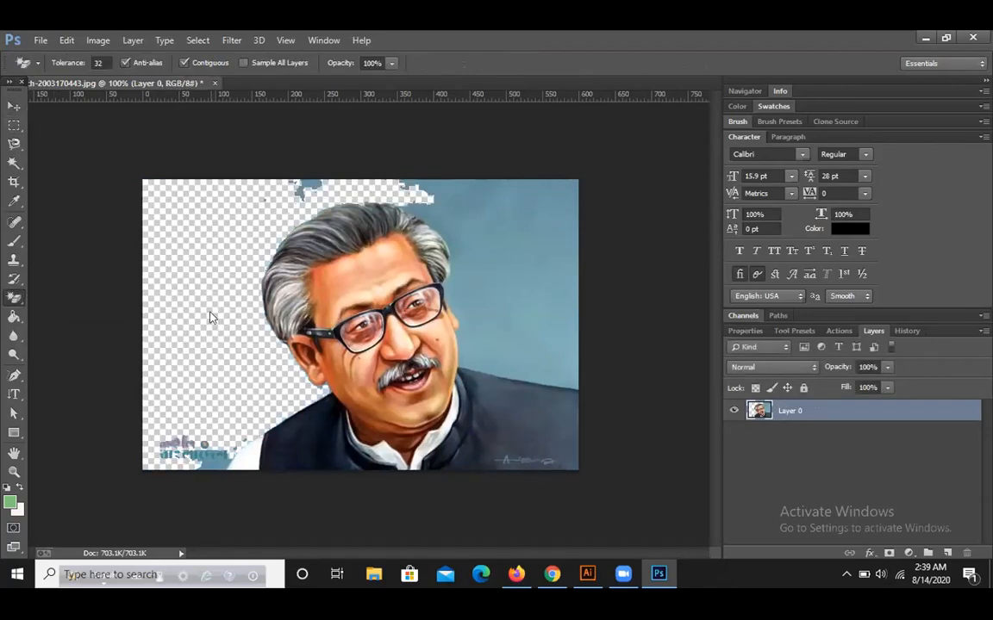
pyautogui.click(308, 187)
pyautogui.click(452, 210)
pyautogui.click(577, 357)
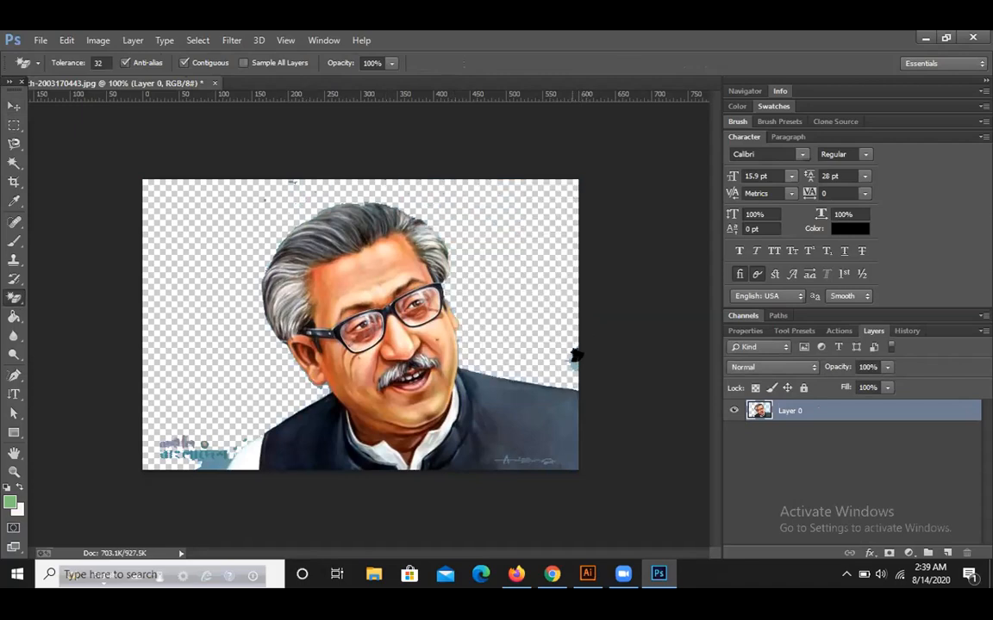
pyautogui.click(216, 456)
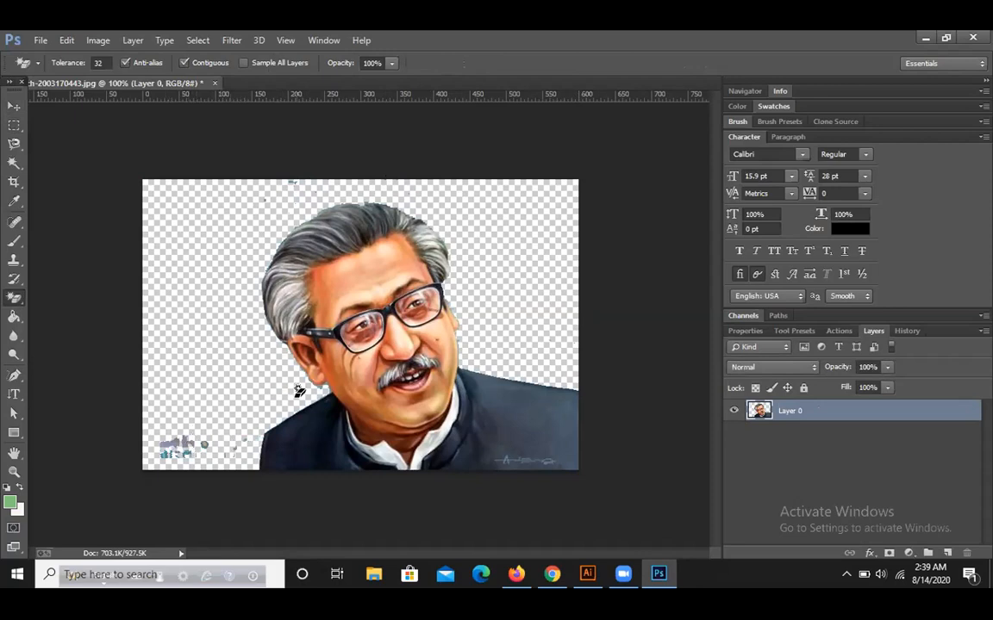
# Step: Erase the leftover blue-green patches below the ear and along the edge of the shoulder with the Magic Eraser
pyautogui.scroll(8, 306, 392)
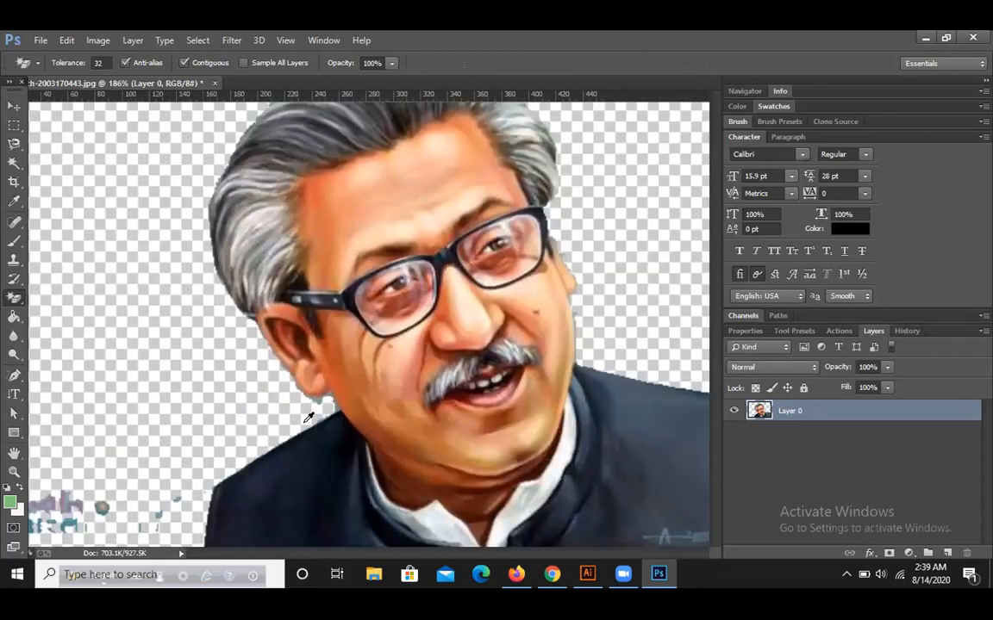
pyautogui.scroll(2, 347, 379)
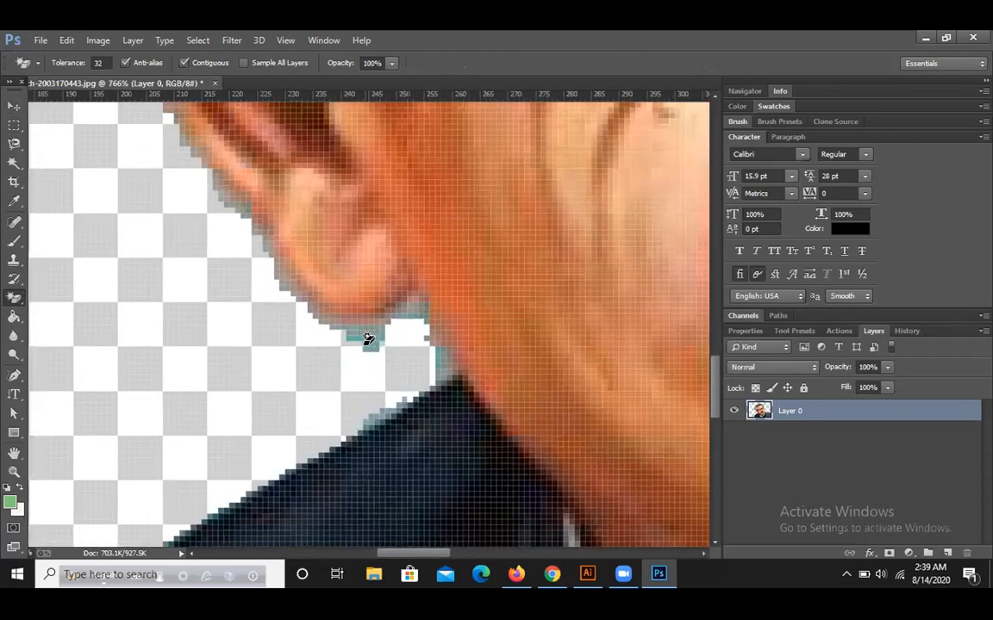
pyautogui.click(413, 318)
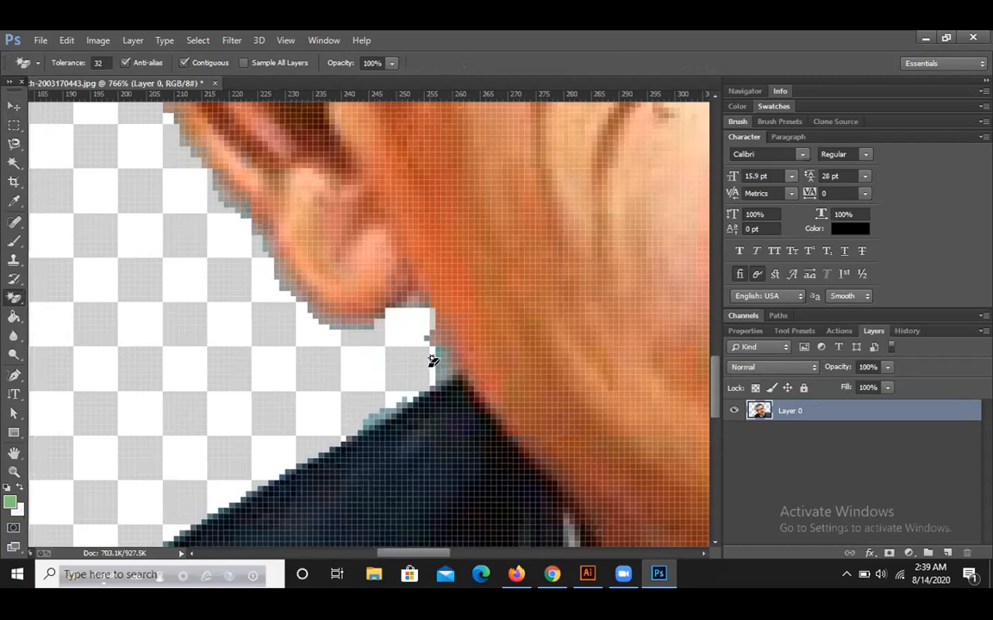
pyautogui.click(379, 416)
pyautogui.scroll(-4, 319, 370)
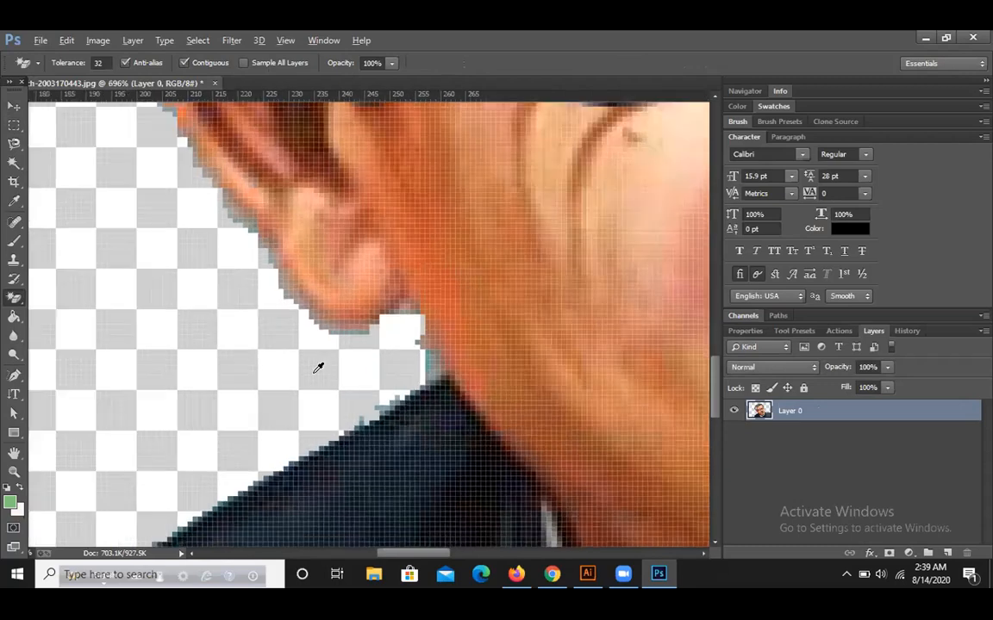
pyautogui.scroll(-3, 309, 374)
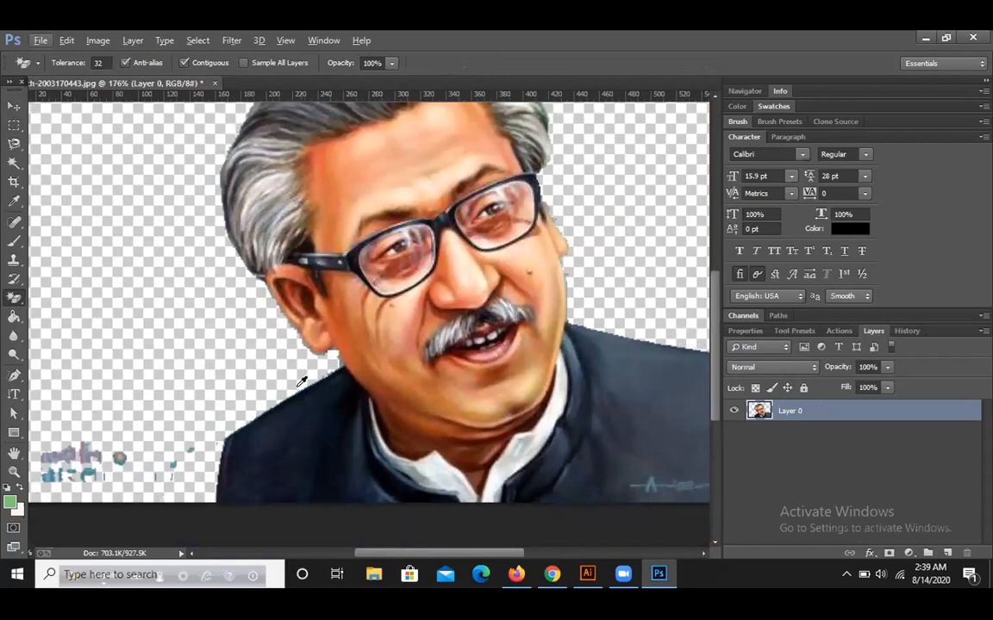
# Step: Try to erase the bluish fringe along the top edge of the hair with the Magic Eraser, and undo it
pyautogui.scroll(-3, 304, 376)
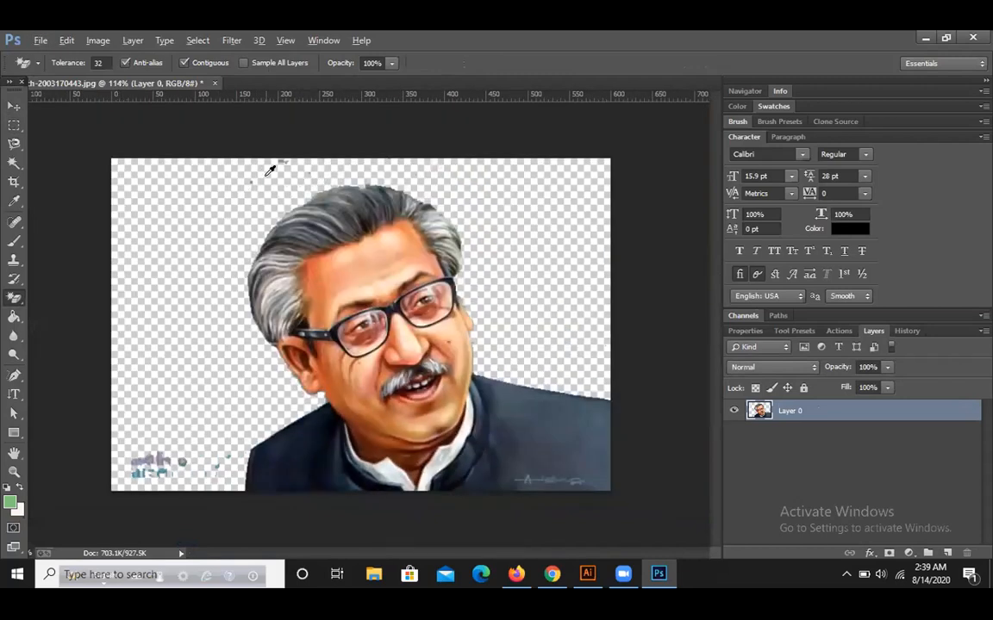
pyautogui.scroll(3, 270, 170)
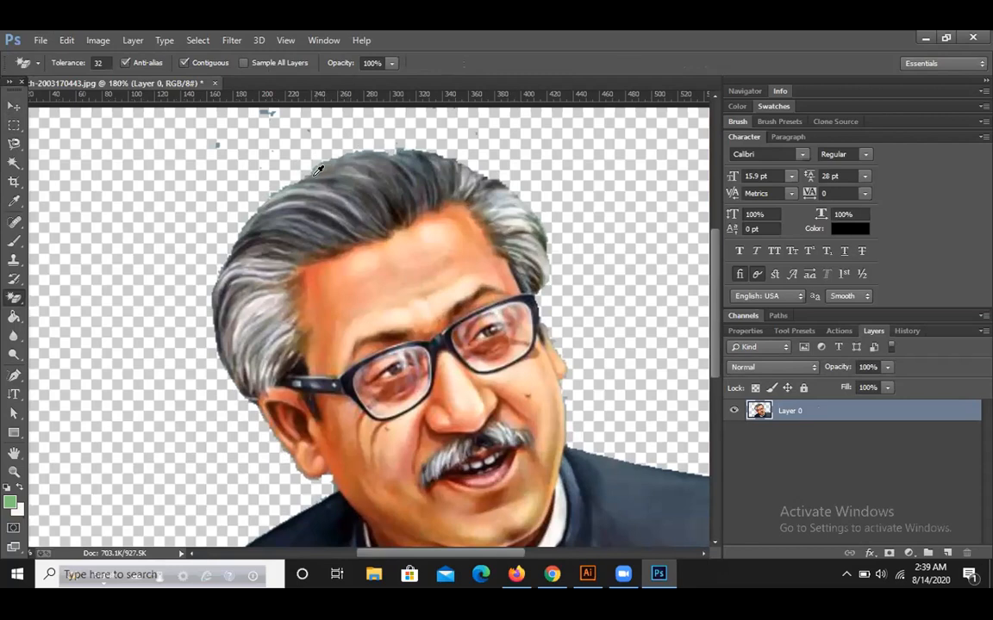
pyautogui.scroll(2, 315, 172)
pyautogui.scroll(2, 315, 172)
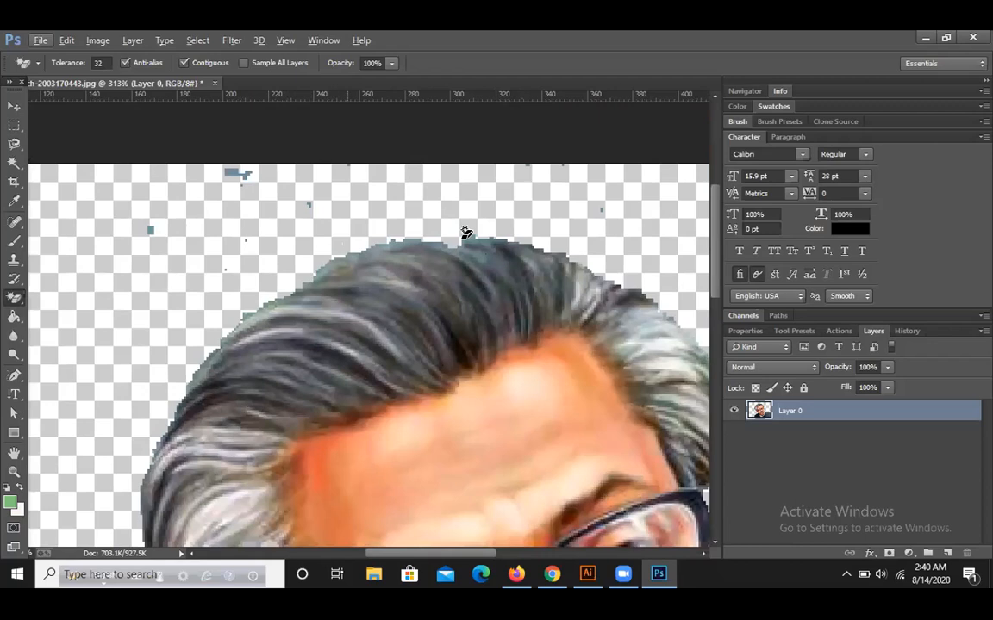
pyautogui.scroll(-3, 349, 241)
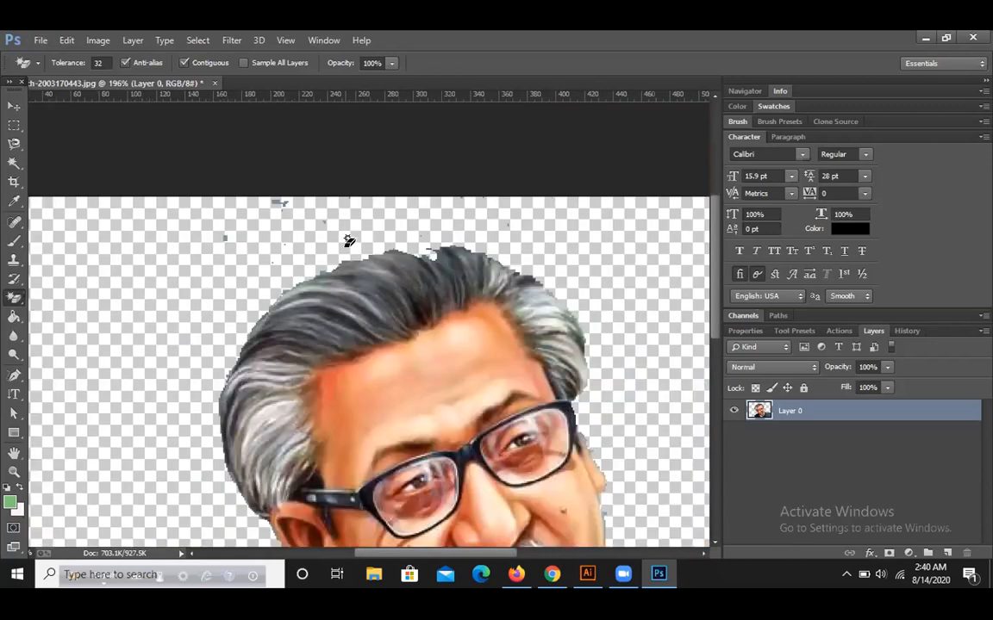
pyautogui.scroll(-2, 347, 243)
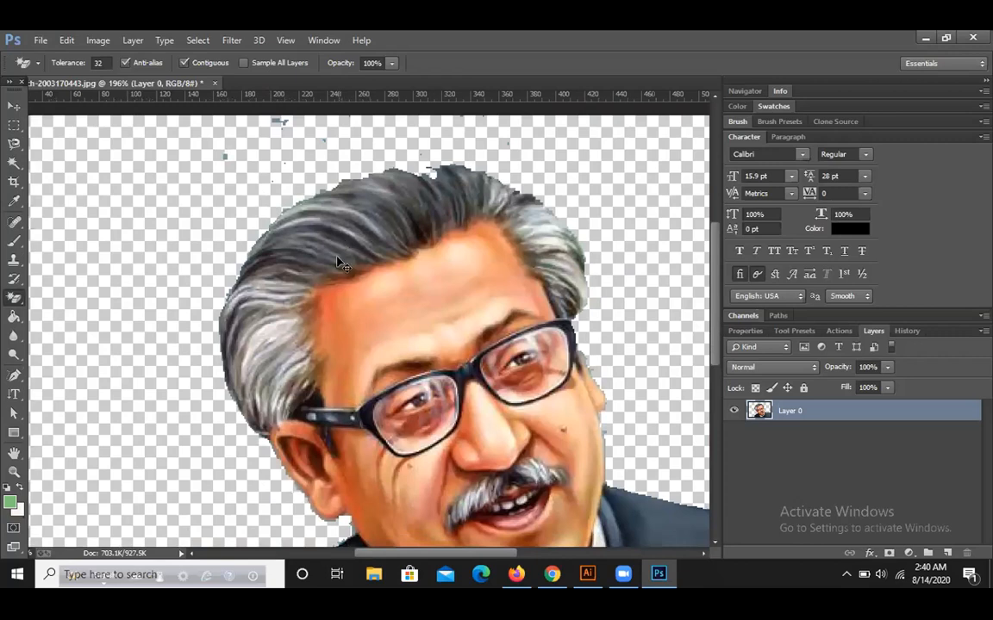
pyautogui.hotkey('ctrl', 'z')
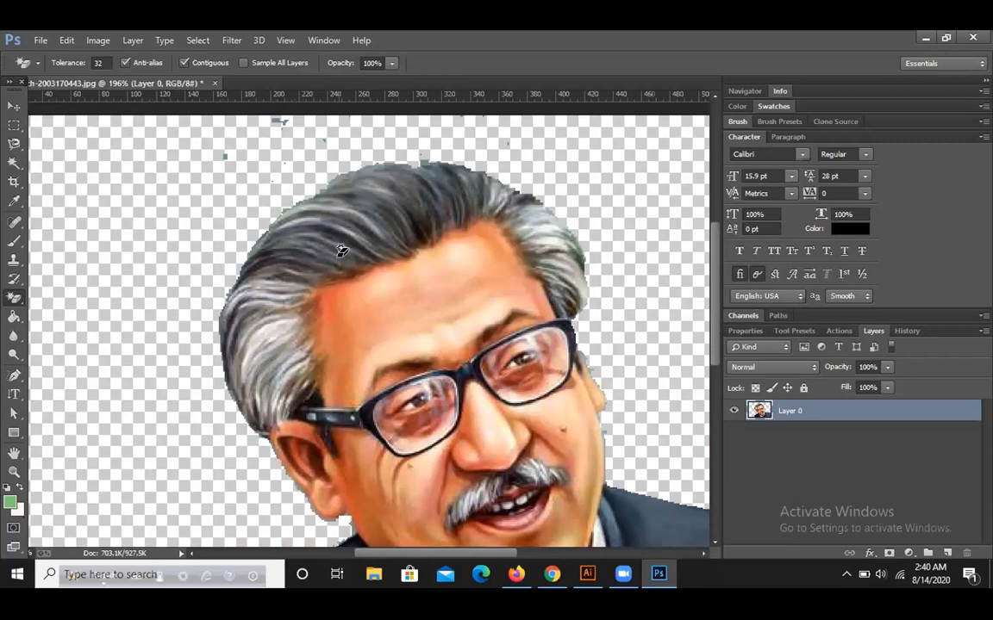
pyautogui.click(13, 106)
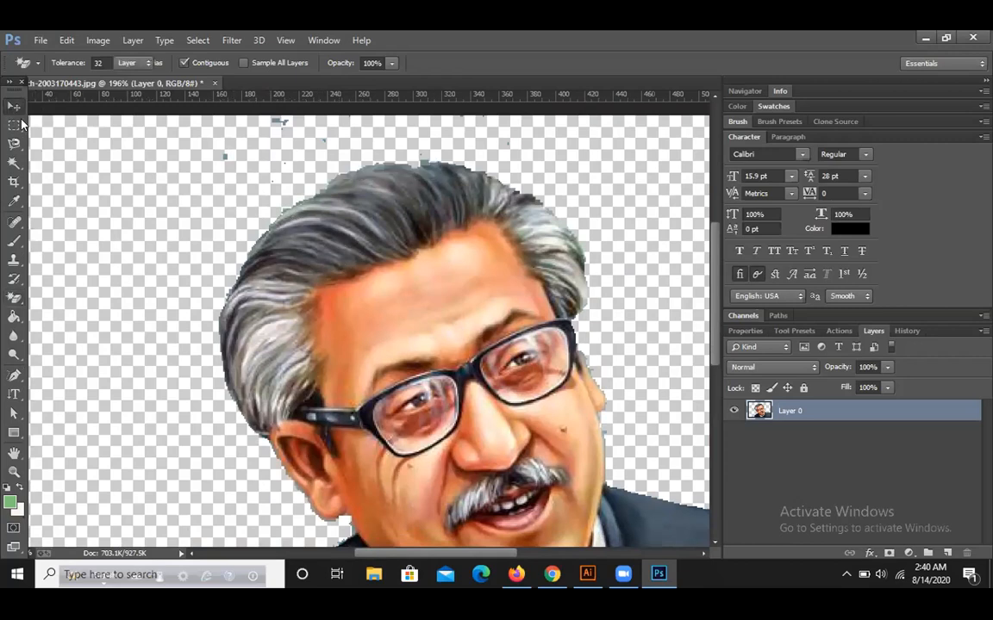
pyautogui.scroll(-2, 215, 224)
pyautogui.scroll(-2, 331, 274)
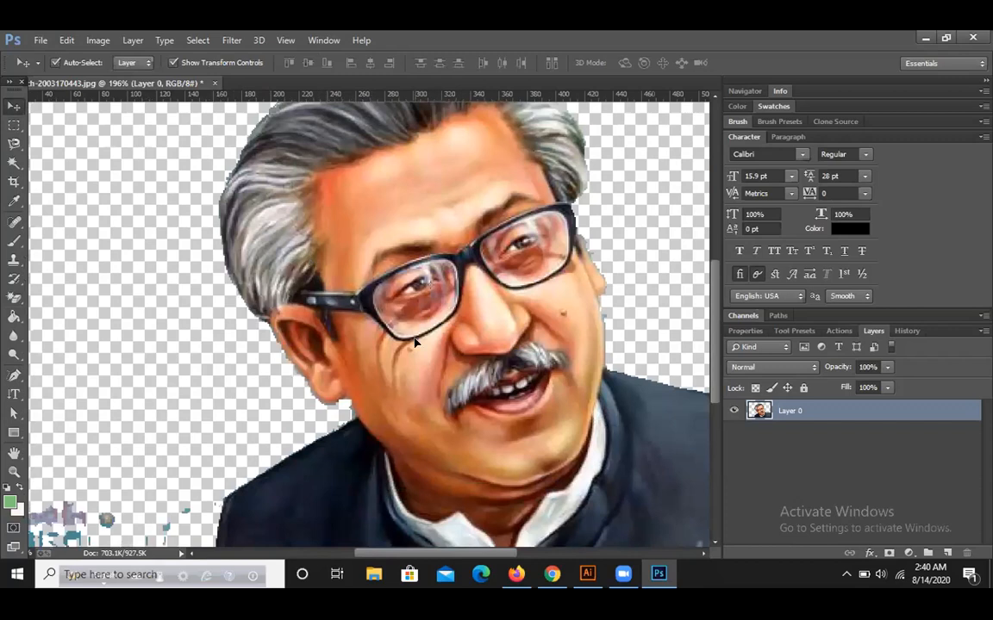
pyautogui.scroll(-4, 413, 343)
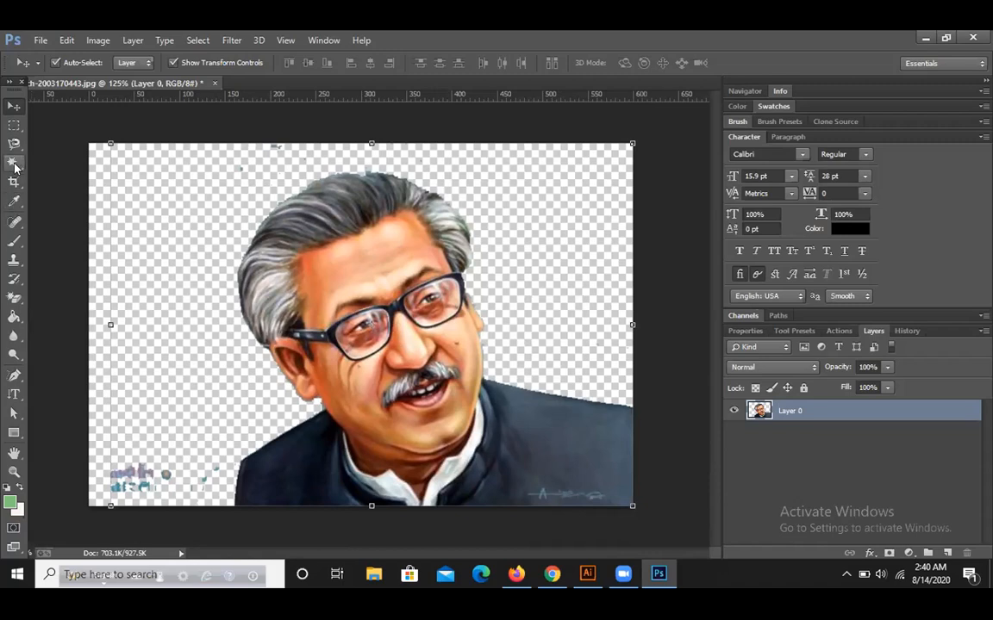
pyautogui.click(22, 245)
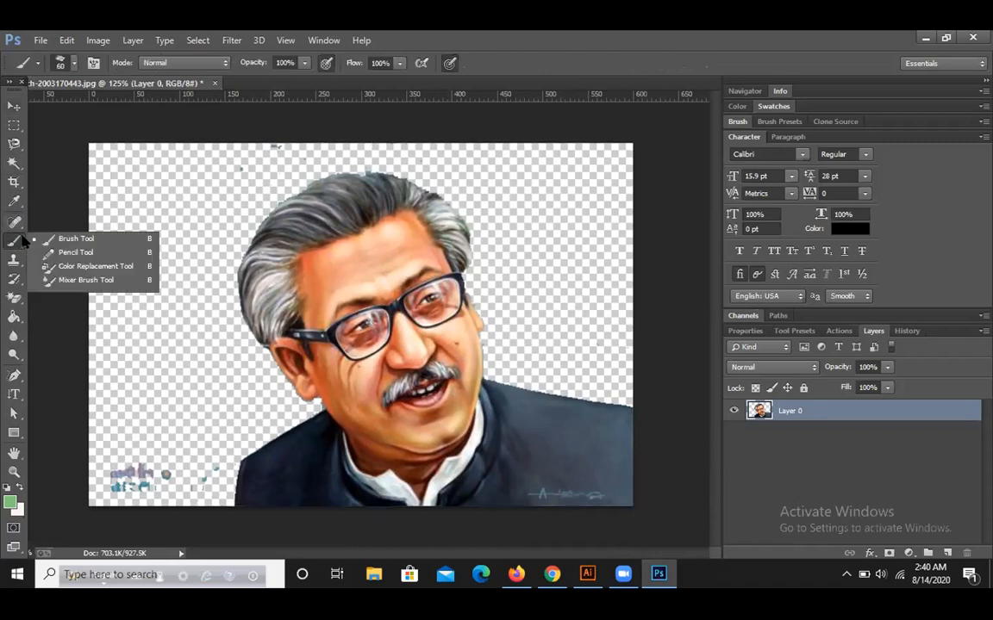
pyautogui.click(84, 245)
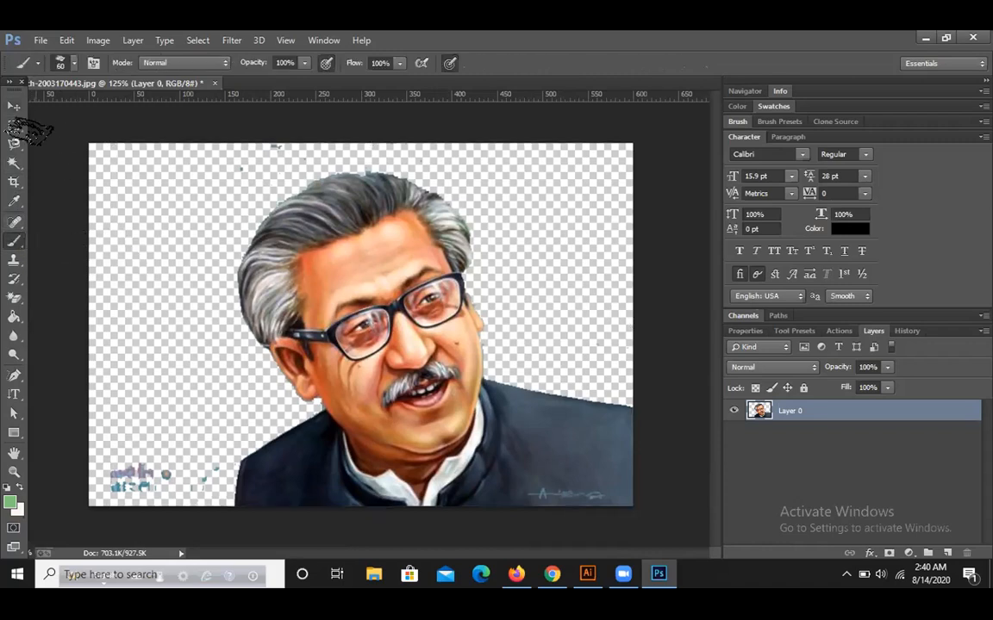
pyautogui.press(']')
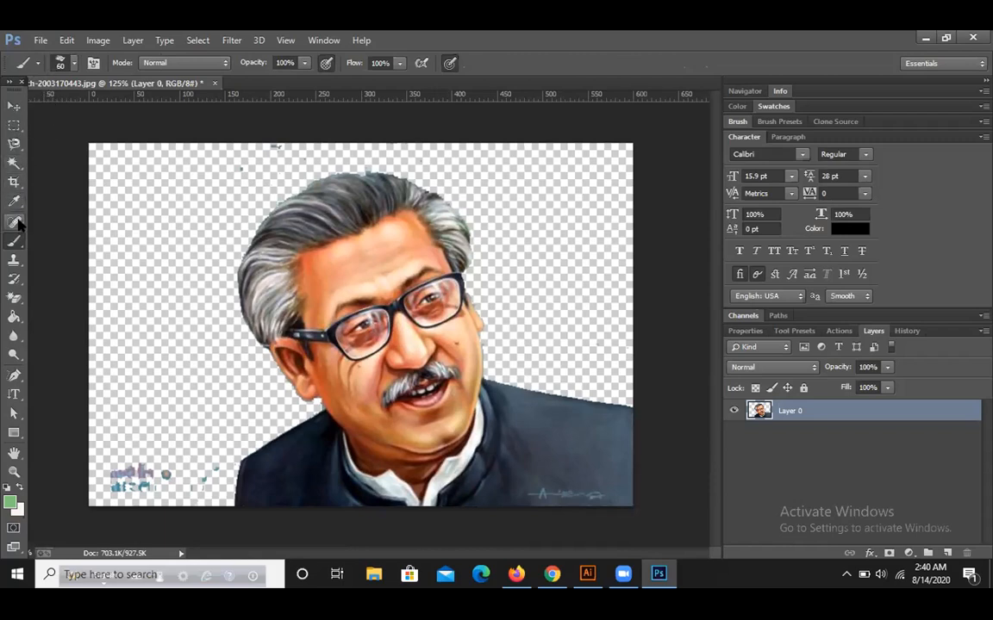
# Step: Remove the artist's signature from the lower part of the coat with the Healing Brush, sampling clean coat fabric above it
pyautogui.click(14, 223)
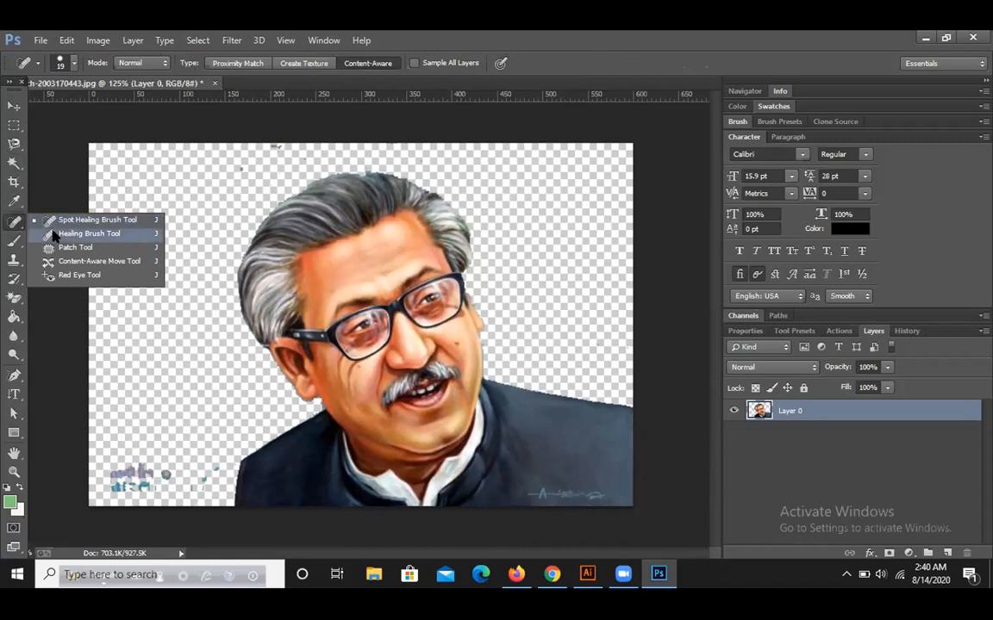
pyautogui.click(57, 233)
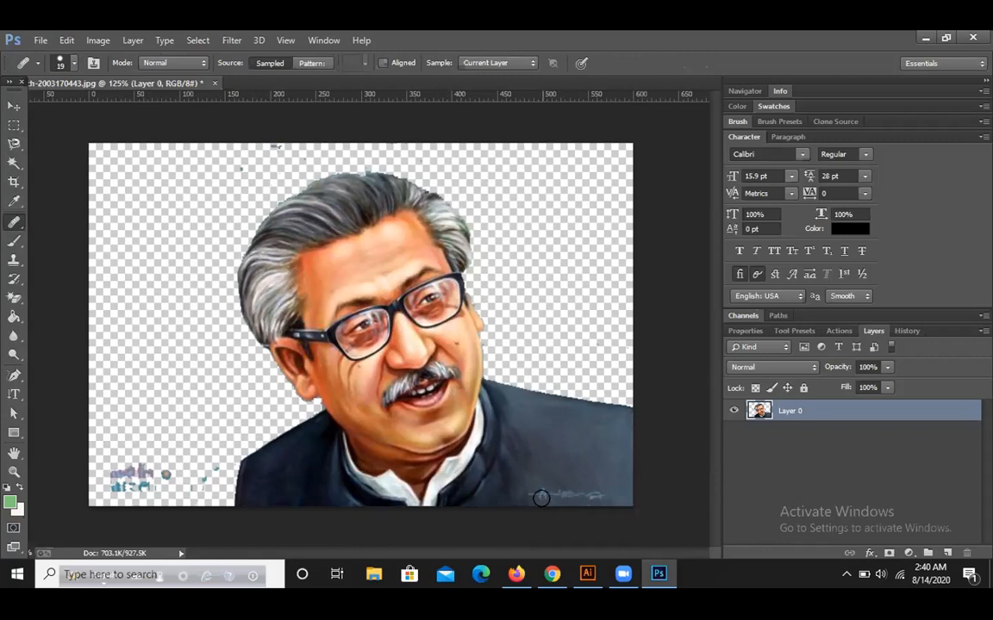
pyautogui.click(311, 472)
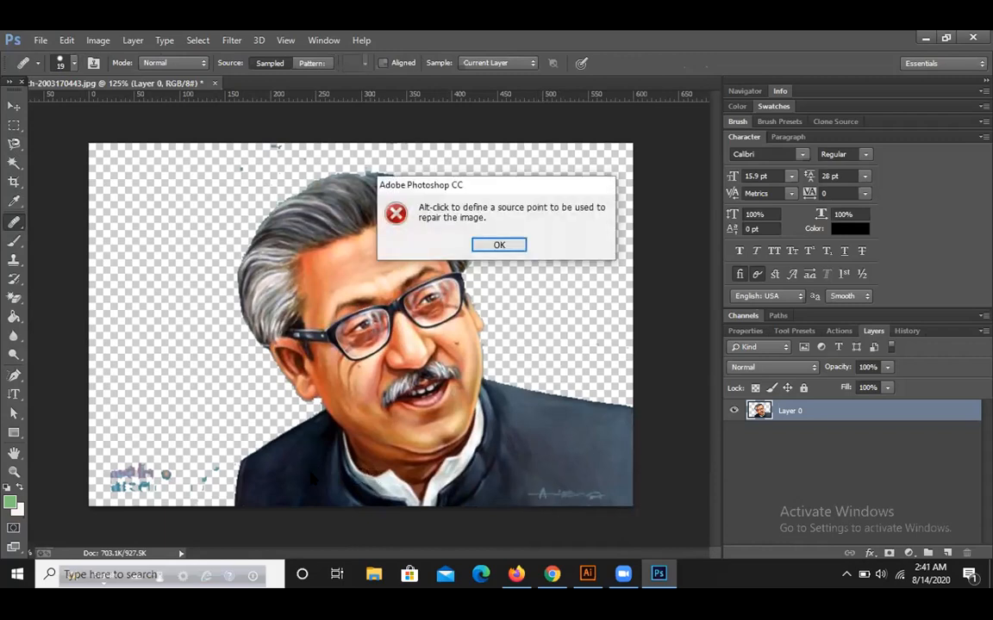
pyautogui.click(498, 248)
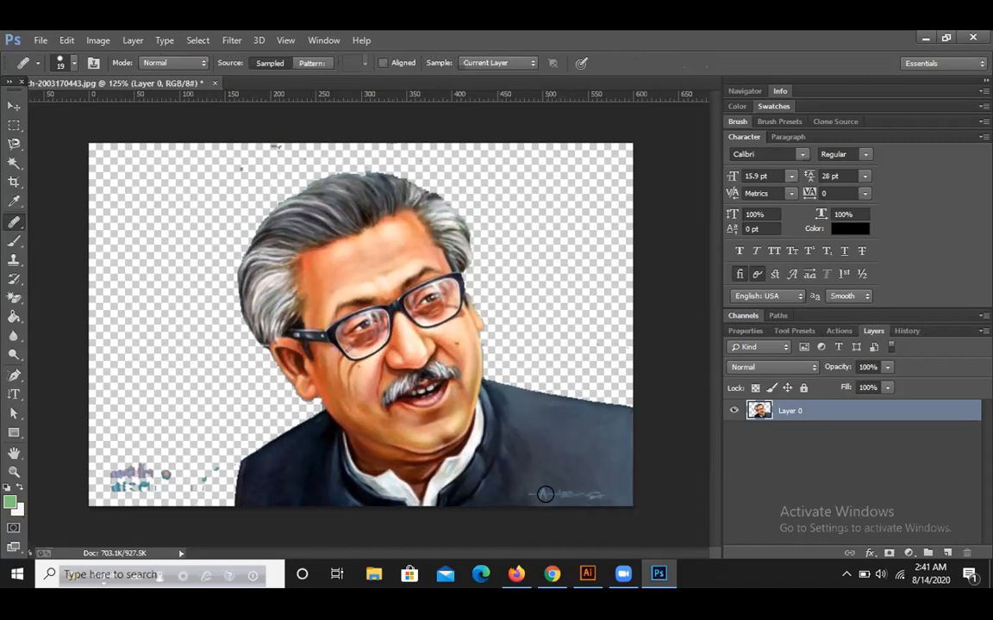
pyautogui.click(492, 447)
pyautogui.click(489, 246)
pyautogui.keyDown('alt'); pyautogui.click(523, 438); pyautogui.keyUp('alt')
pyautogui.moveTo(543, 496)
pyautogui.mouseDown()
pyautogui.moveTo(570, 498)
pyautogui.moveTo(534, 499)
pyautogui.mouseUp()
pyautogui.click(559, 503)
pyautogui.moveTo(603, 498)
pyautogui.mouseDown()
pyautogui.moveTo(584, 522)
pyautogui.moveTo(580, 502)
pyautogui.moveTo(555, 519)
pyautogui.moveTo(576, 495)
pyautogui.moveTo(565, 490)
pyautogui.moveTo(536, 510)
pyautogui.moveTo(583, 500)
pyautogui.mouseUp()
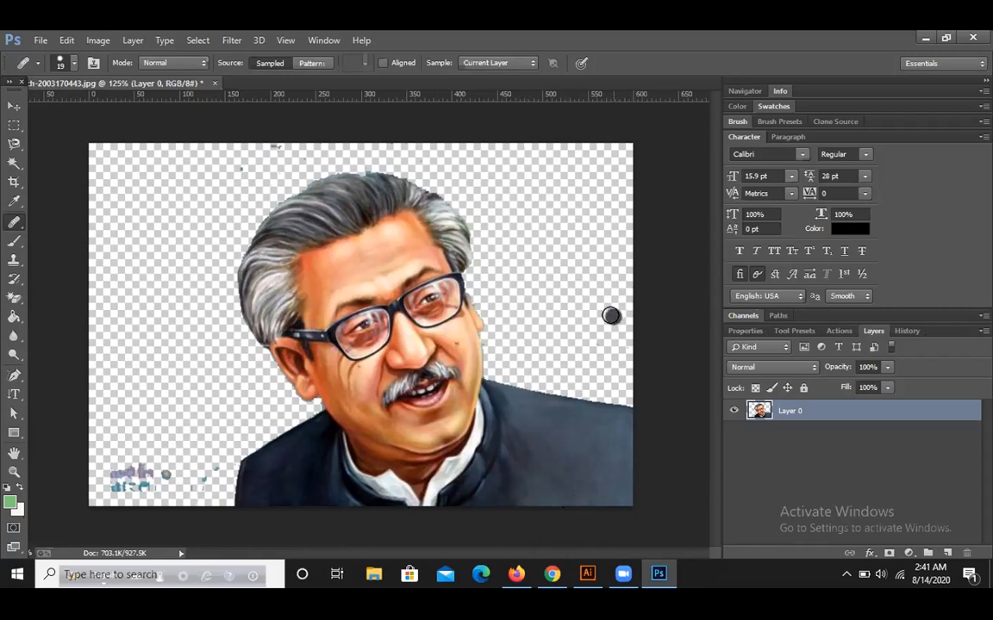
# Step: Select the whole portrait, from face and coat to hair, with the Quick Selection tool and copy it to a new layer
pyautogui.click(13, 98)
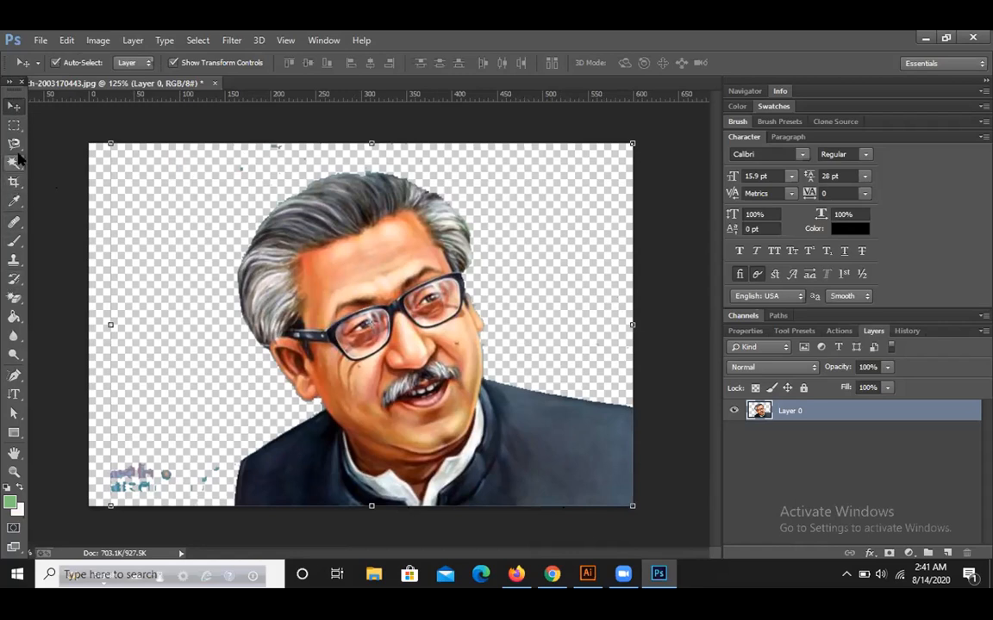
pyautogui.moveTo(14, 165); pyautogui.dragTo(48, 158)
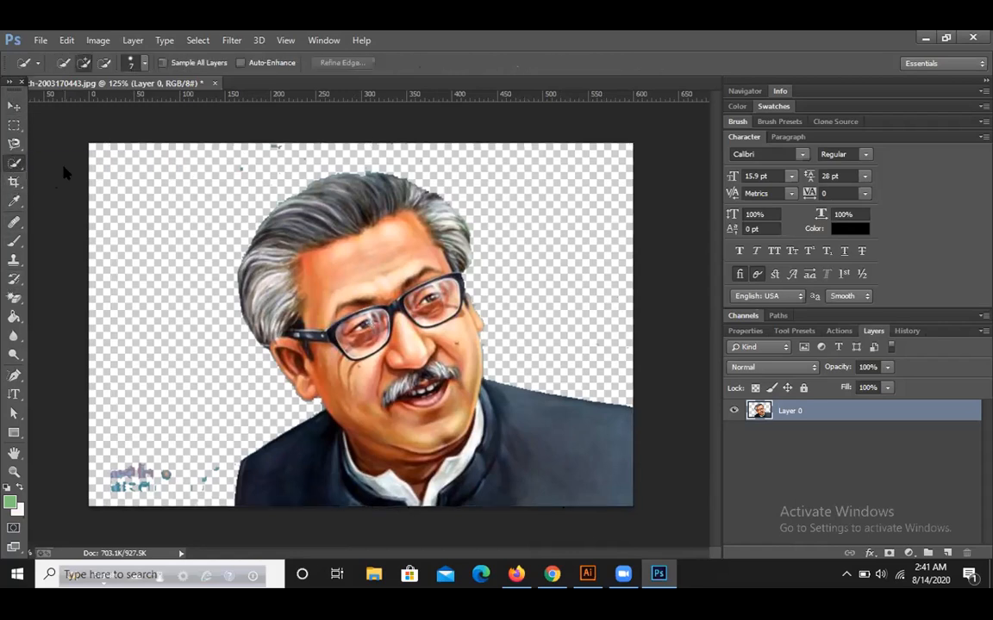
pyautogui.moveTo(339, 247)
pyautogui.mouseDown()
pyautogui.moveTo(383, 280)
pyautogui.moveTo(416, 379)
pyautogui.moveTo(436, 403)
pyautogui.mouseUp()
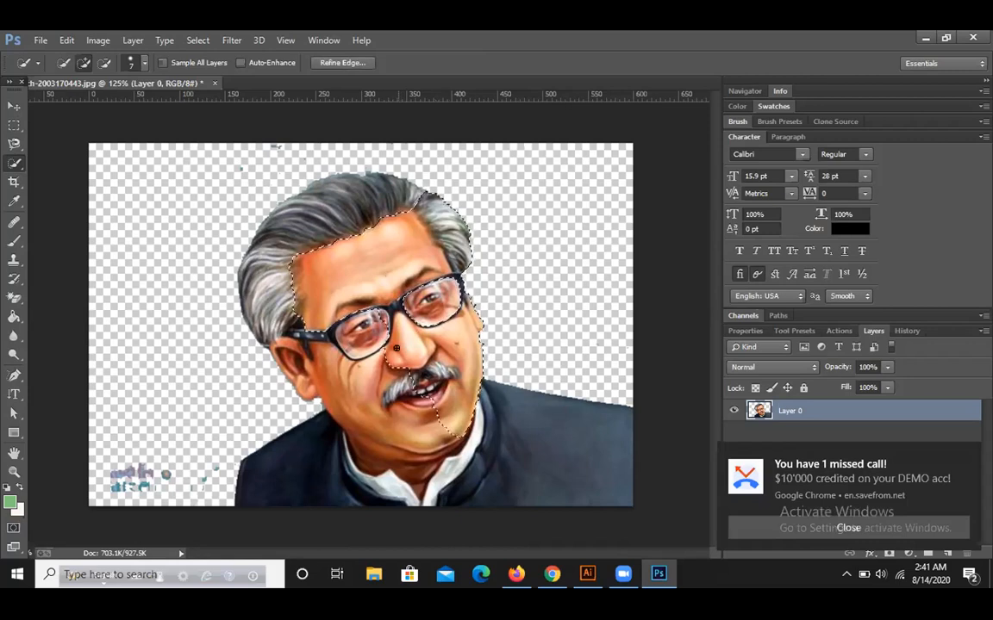
pyautogui.moveTo(386, 365)
pyautogui.mouseDown()
pyautogui.moveTo(554, 443)
pyautogui.moveTo(620, 456)
pyautogui.mouseUp()
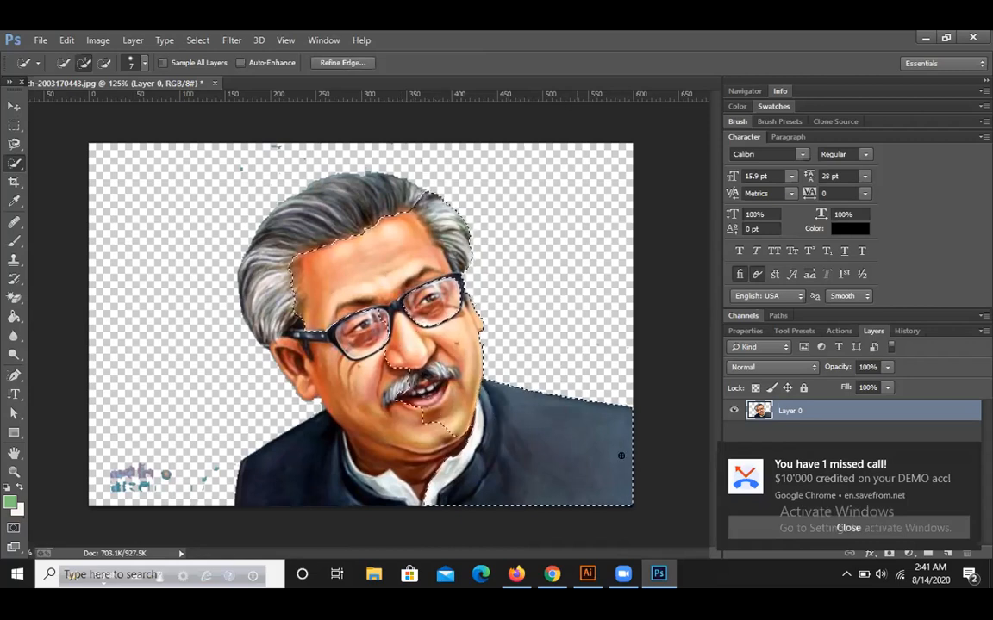
pyautogui.moveTo(371, 367)
pyautogui.mouseDown()
pyautogui.moveTo(366, 436)
pyautogui.moveTo(278, 464)
pyautogui.mouseUp()
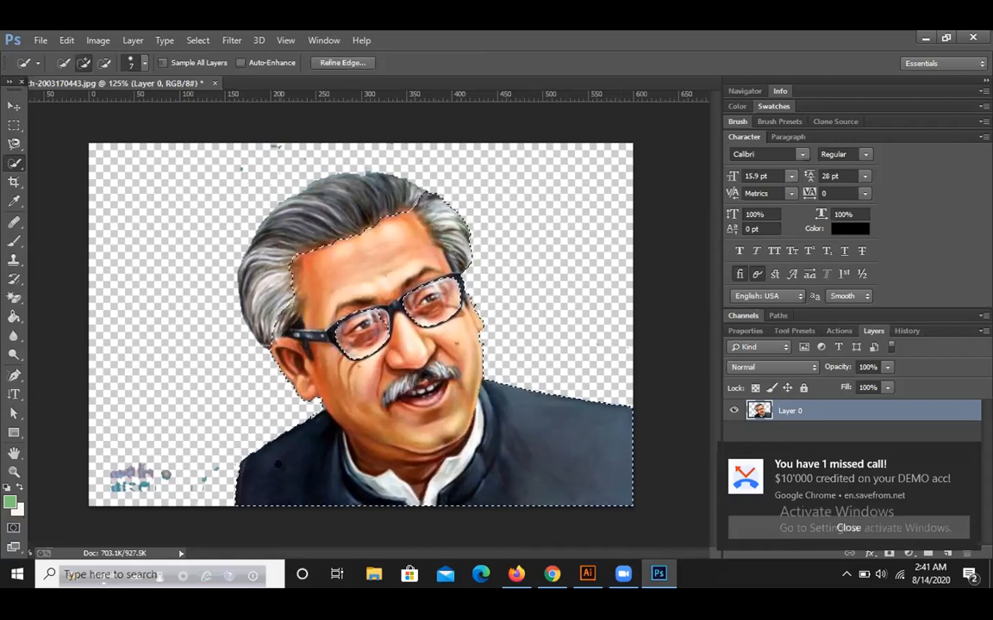
pyautogui.moveTo(274, 303)
pyautogui.mouseDown()
pyautogui.moveTo(281, 248)
pyautogui.moveTo(334, 205)
pyautogui.mouseUp()
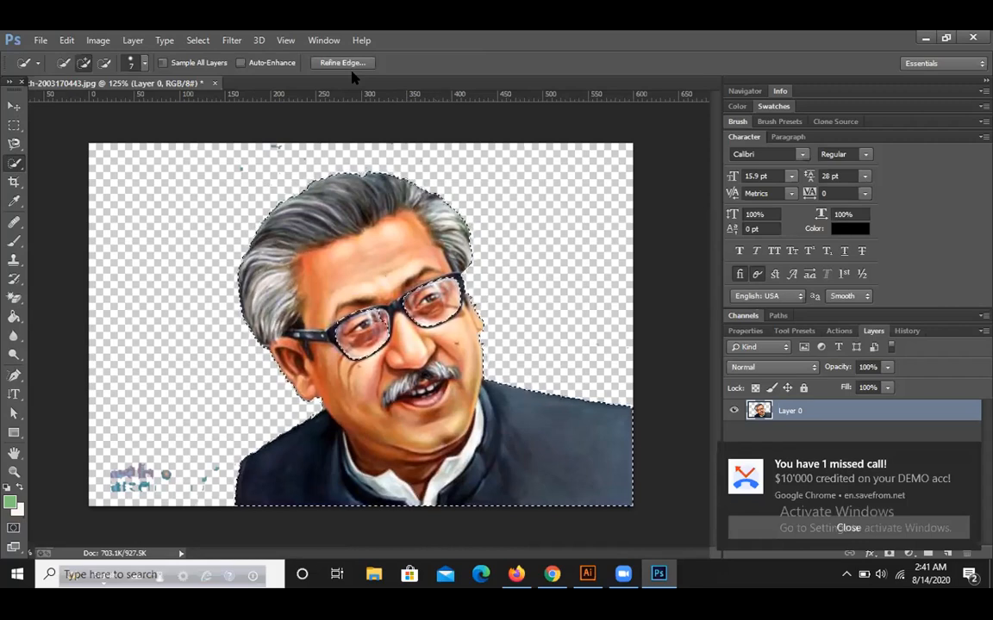
pyautogui.hotkey('ctrl', 'j')
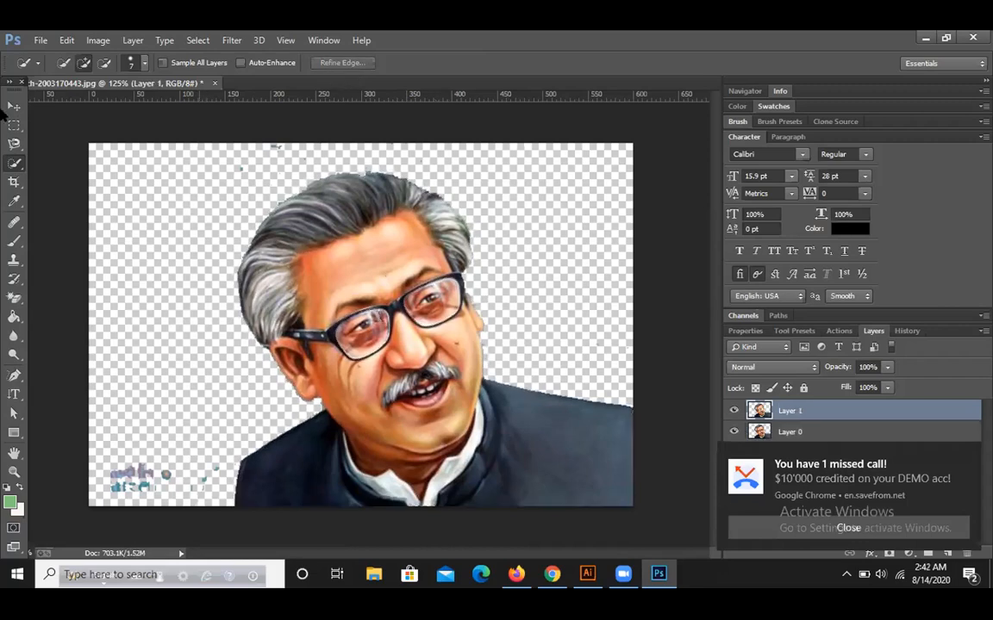
pyautogui.press('v')
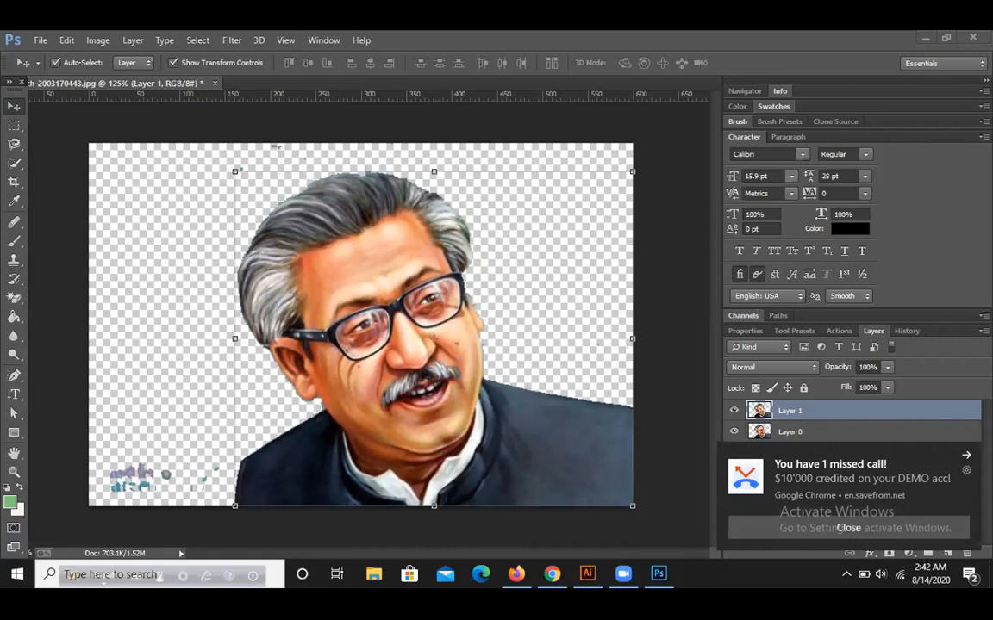
# Step: Dismiss the browser notification and check the copied cut-out alone by toggling the visibility of Layer 0
pyautogui.click(848, 528)
pyautogui.click(733, 433)
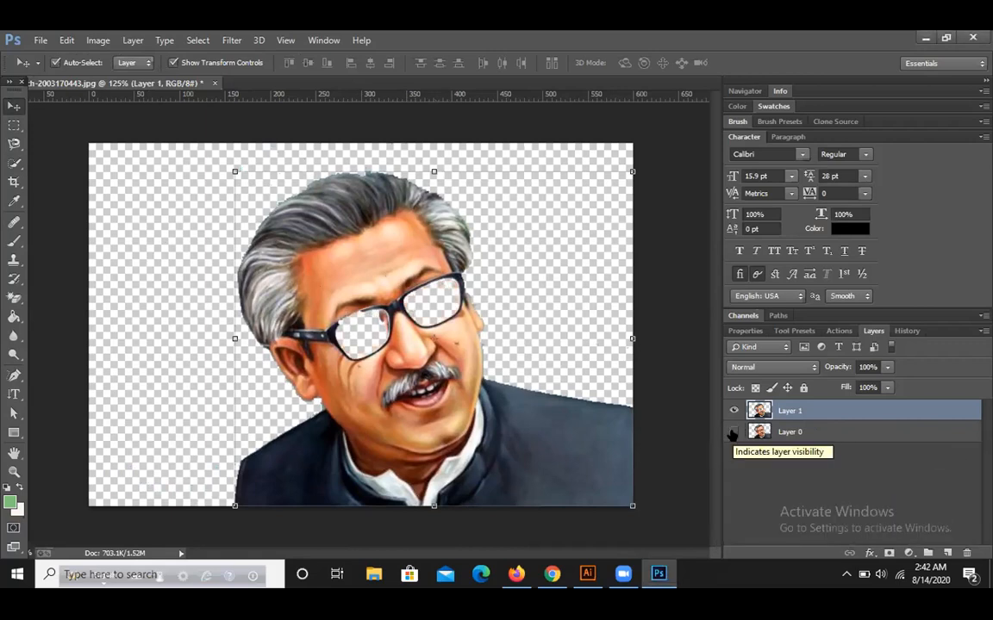
pyautogui.click(733, 432)
pyautogui.click(733, 433)
pyautogui.click(733, 432)
# Step: Switch to Illustrator to test the cut-out by pasting it onto the black artboard, and delete the pasted image before returning to Photoshop
pyautogui.moveTo(377, 334); pyautogui.dragTo(530, 521)
pyautogui.click(587, 573)
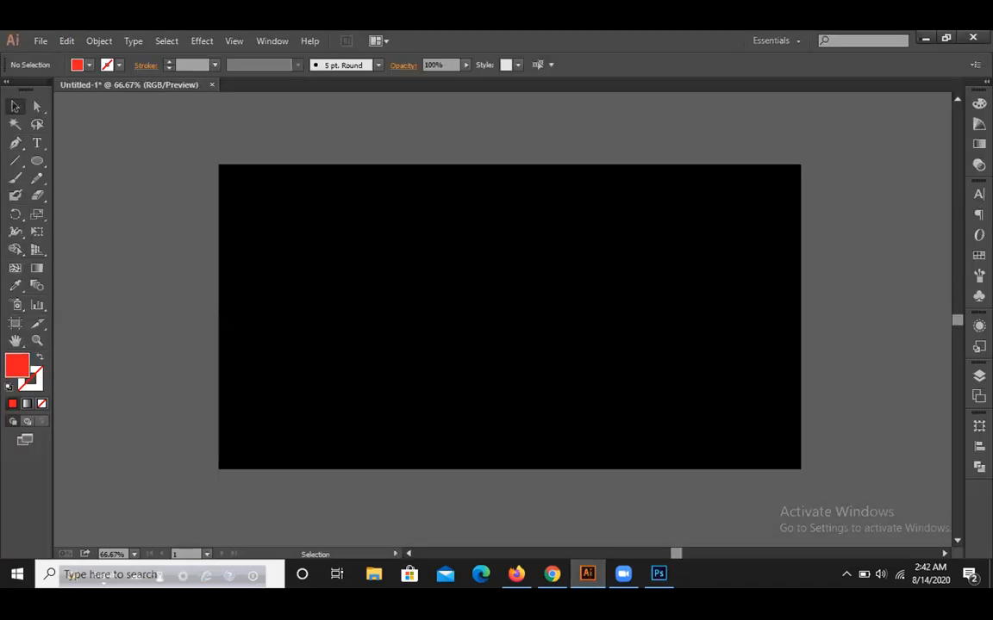
pyautogui.hotkey('ctrl', 'v')
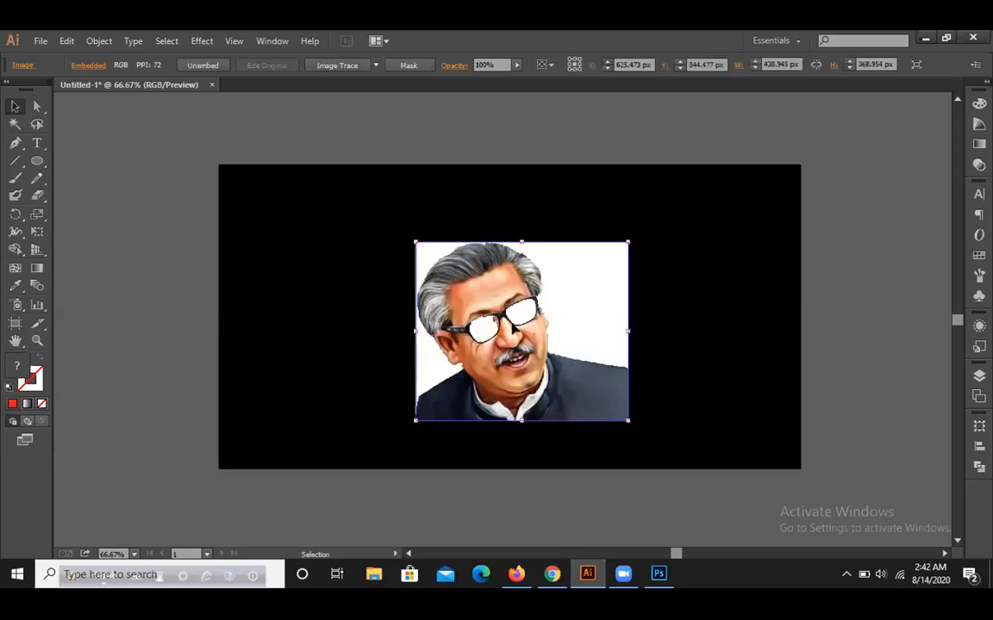
pyautogui.moveTo(502, 336); pyautogui.dragTo(509, 342)
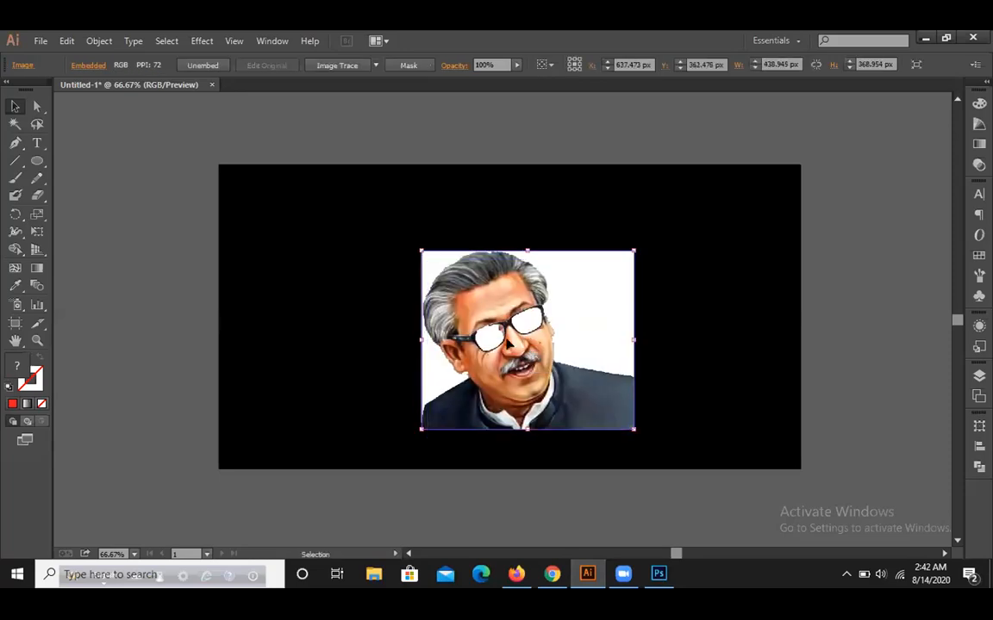
pyautogui.press('Delete')
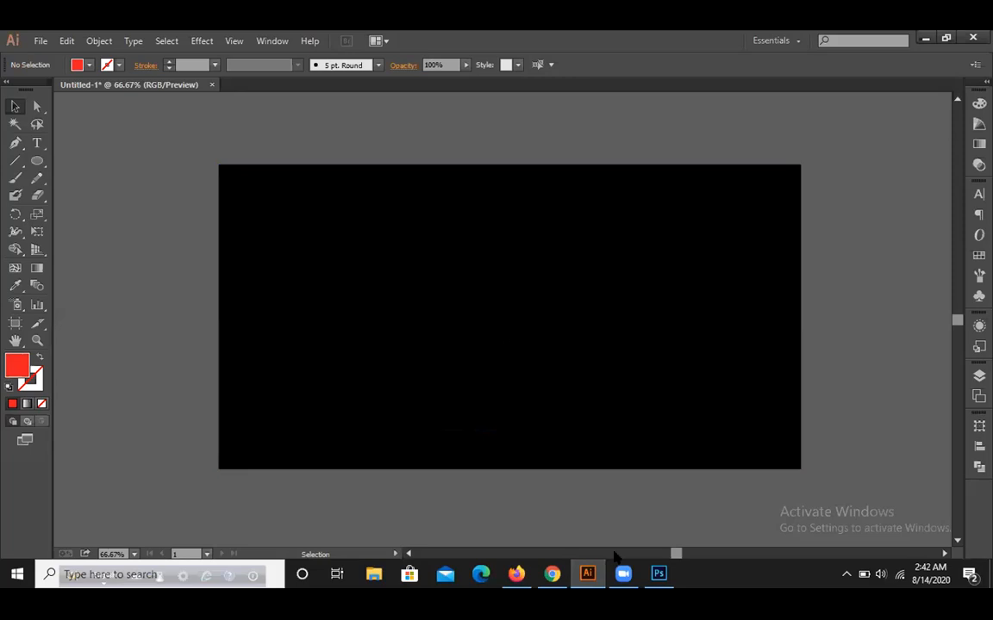
pyautogui.click(658, 573)
pyautogui.click(746, 433)
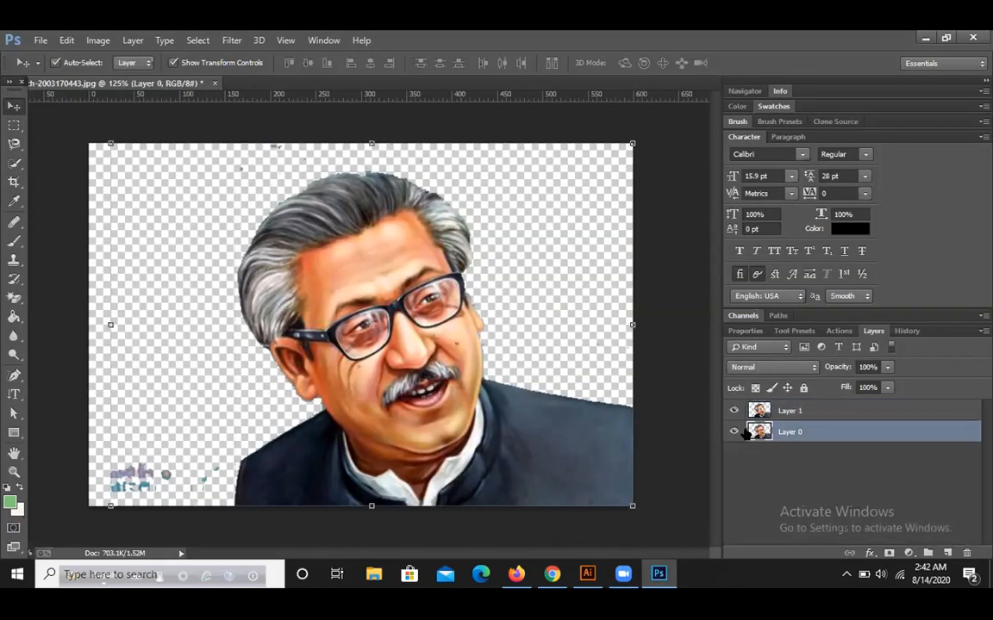
pyautogui.click(791, 411)
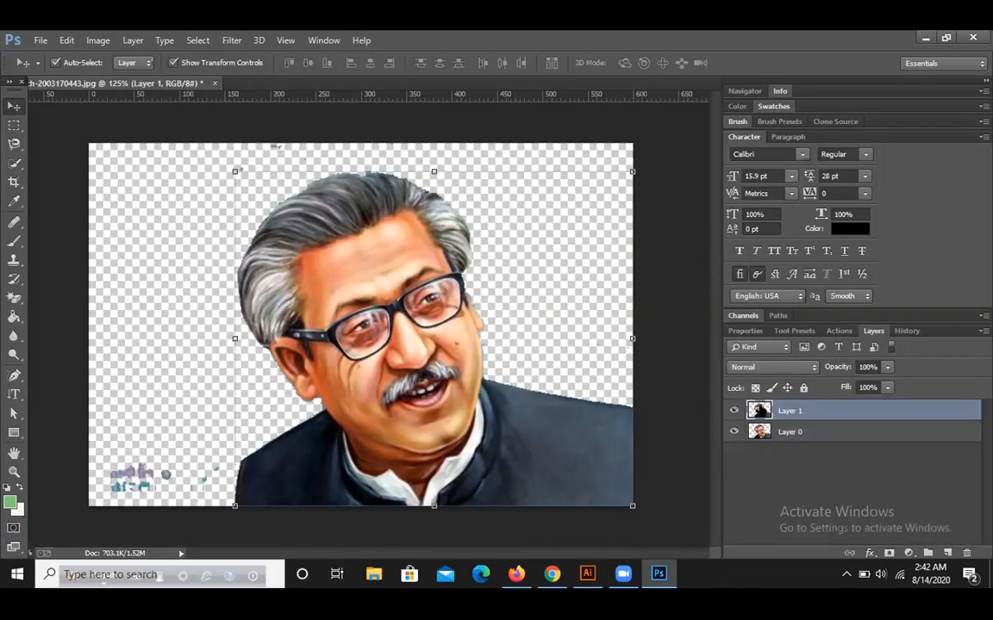
pyautogui.rightClick(447, 350)
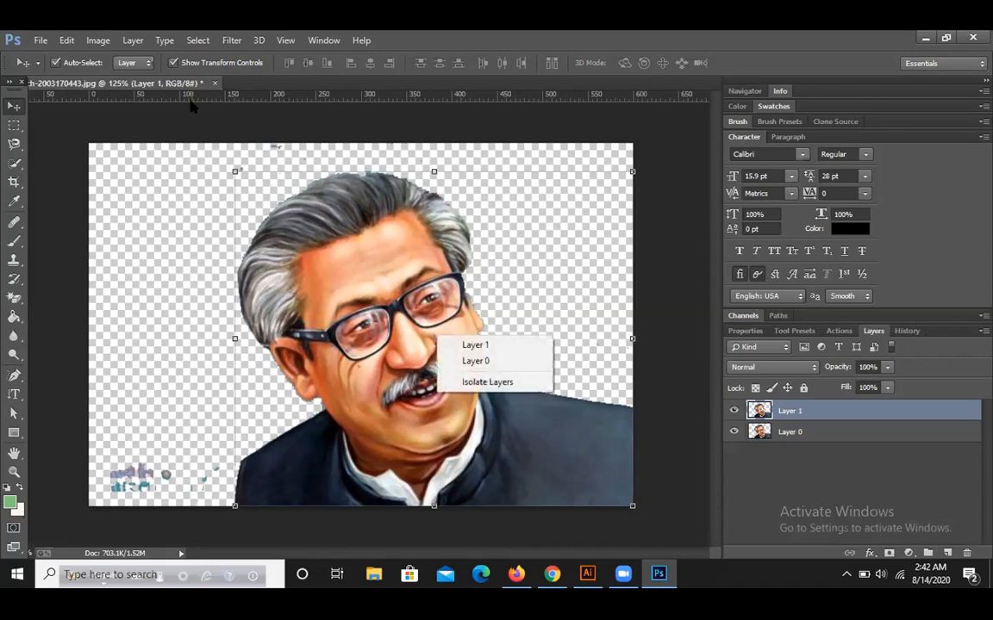
pyautogui.click(40, 40)
pyautogui.click(39, 40)
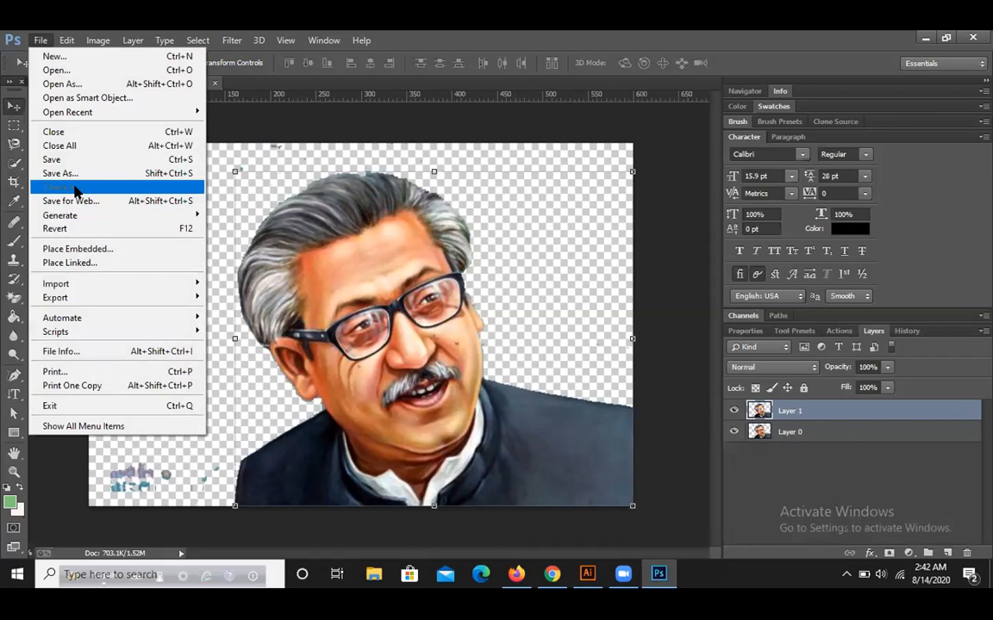
pyautogui.click(67, 173)
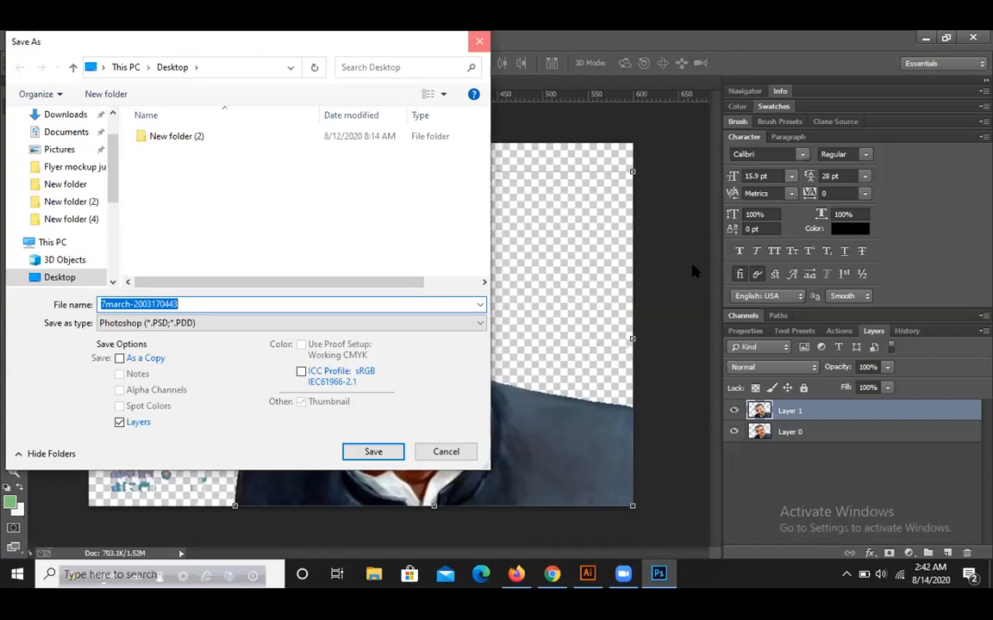
pyautogui.press('Escape')
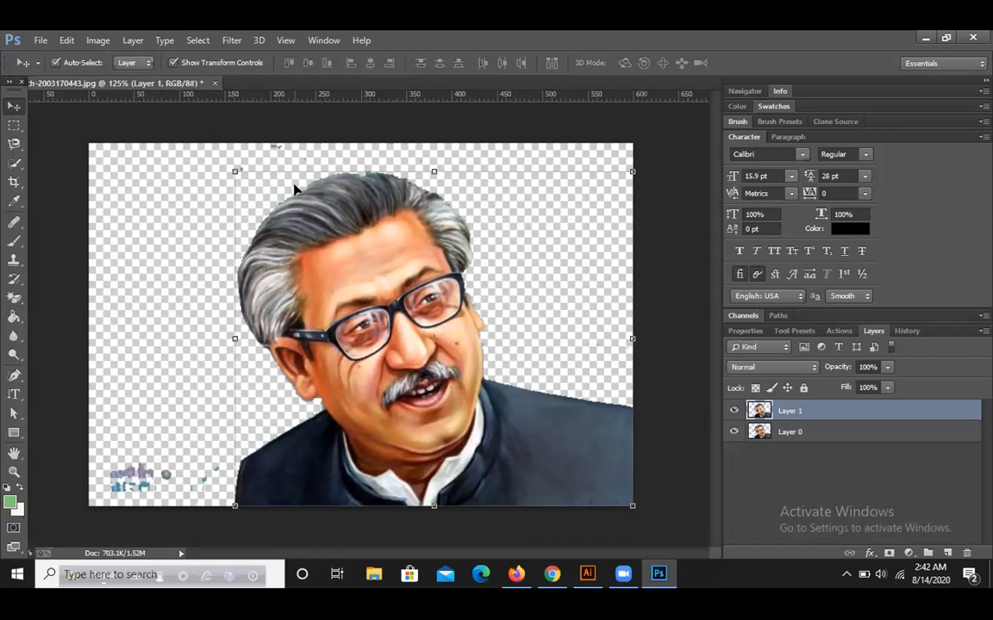
# Step: Merge Layer 1 down into Layer 0
pyautogui.click(62, 120)
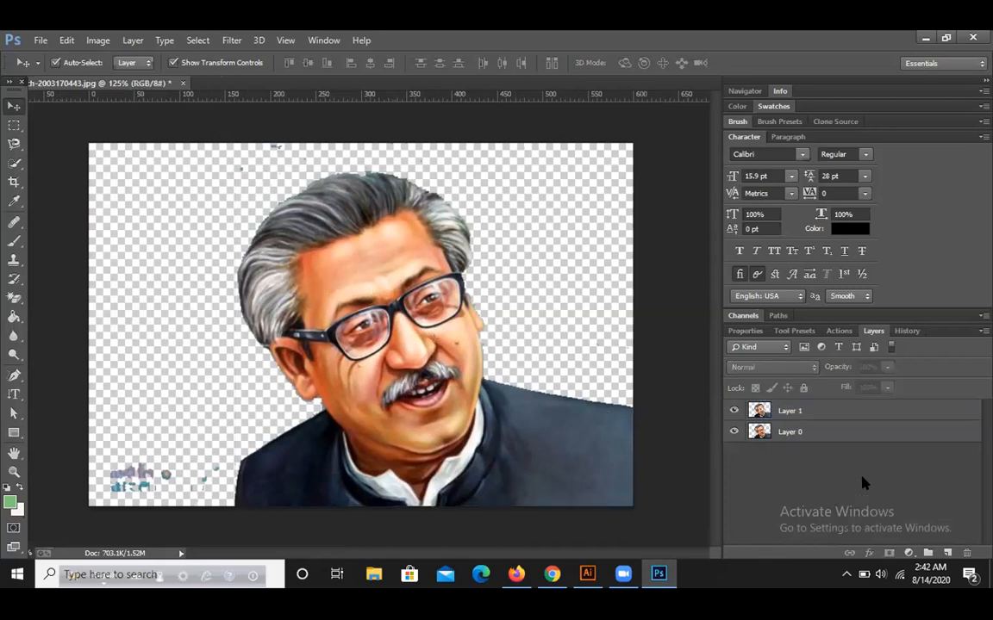
pyautogui.click(399, 336)
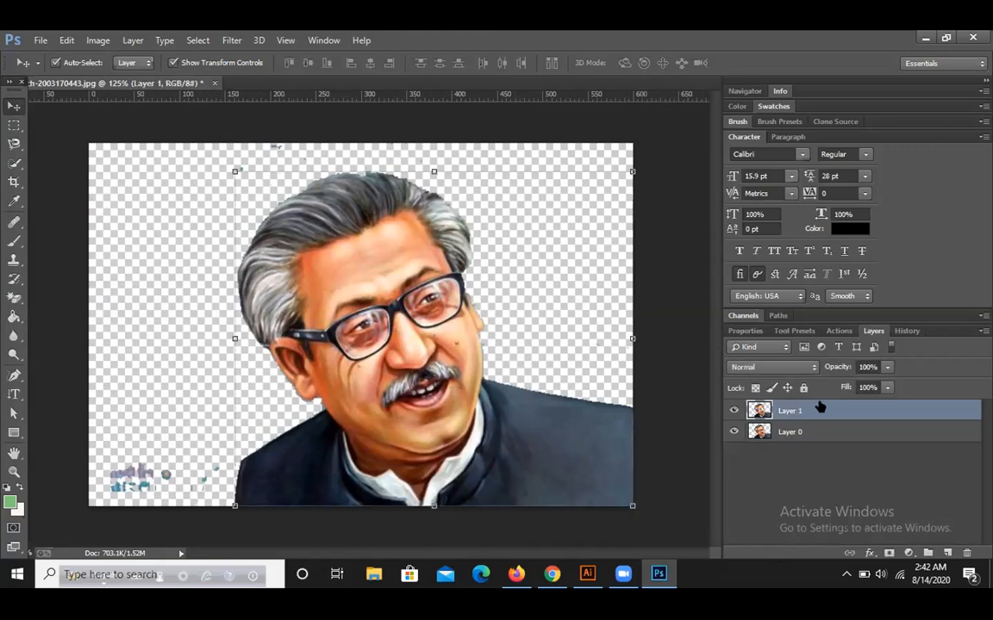
pyautogui.hotkey('ctrl', 'e')
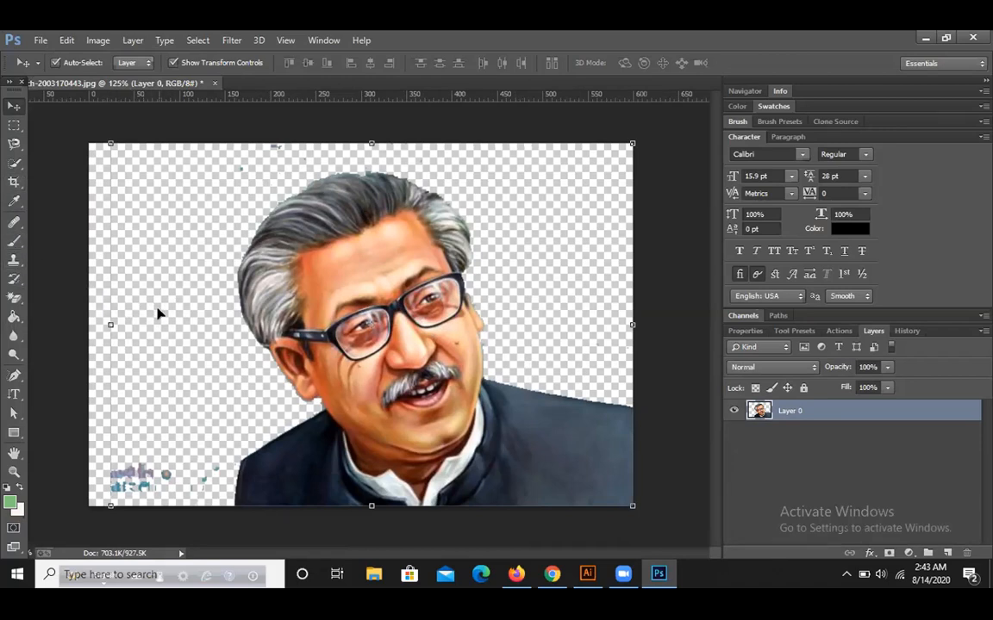
# Step: Crop the empty side beside the face and the strip above the hair, cutting off the leftover signature and marks there
pyautogui.click(14, 298)
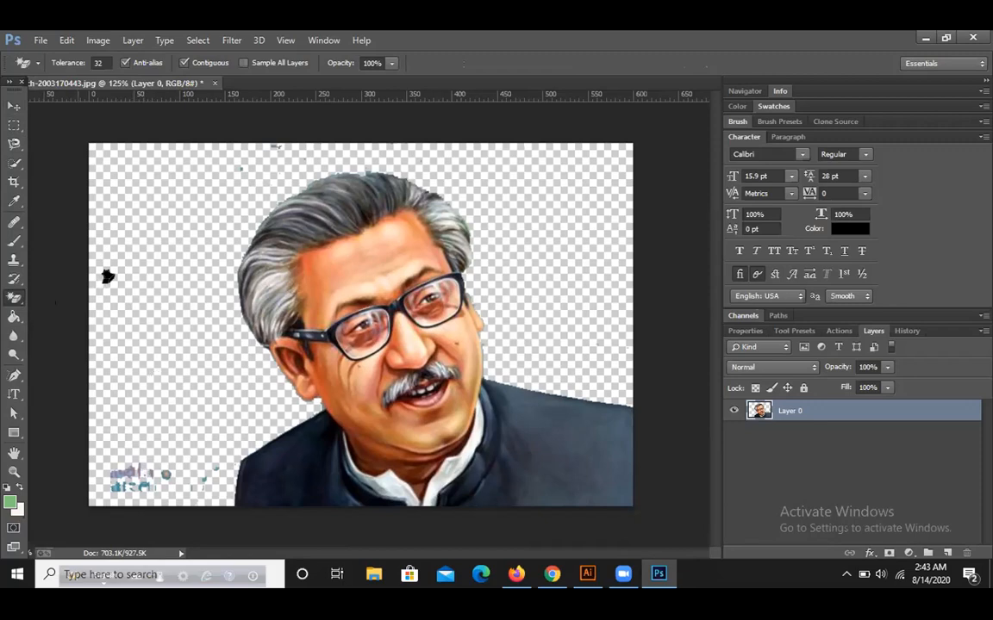
pyautogui.click(14, 182)
pyautogui.moveTo(90, 324); pyautogui.dragTo(161, 334)
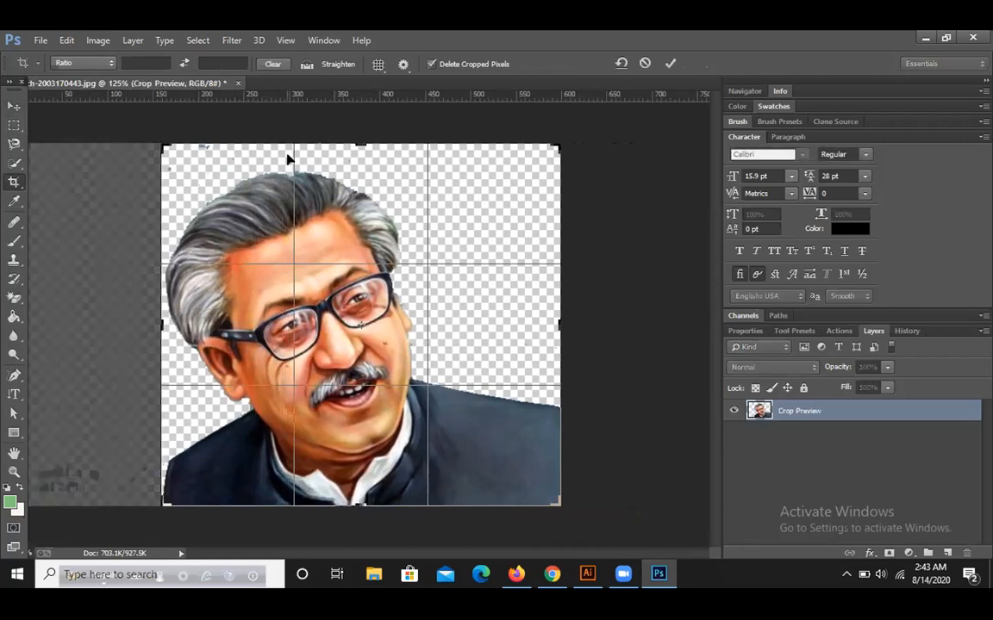
pyautogui.moveTo(294, 138); pyautogui.dragTo(295, 155)
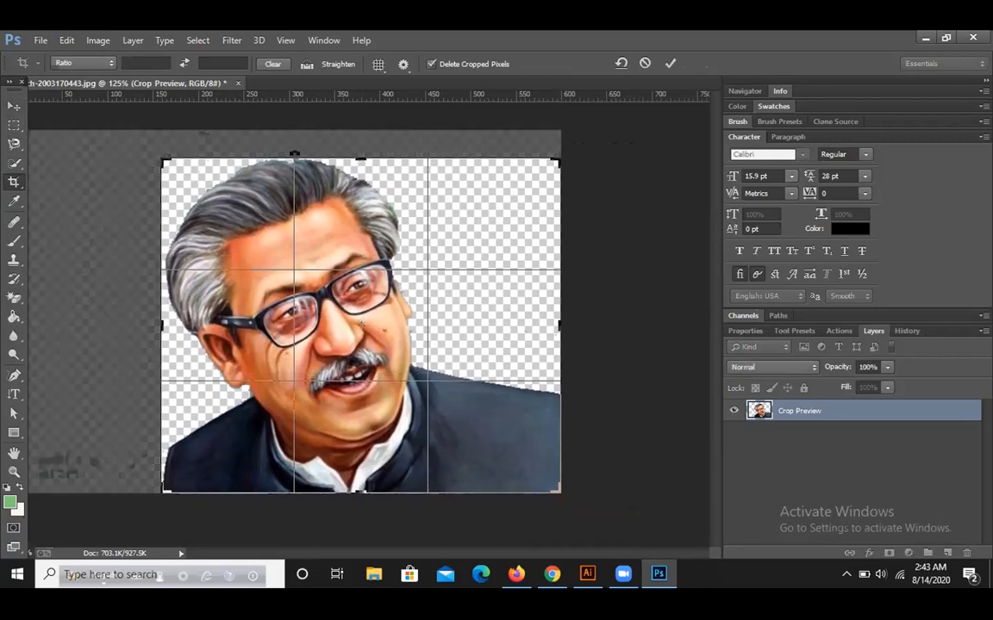
pyautogui.press('Return')
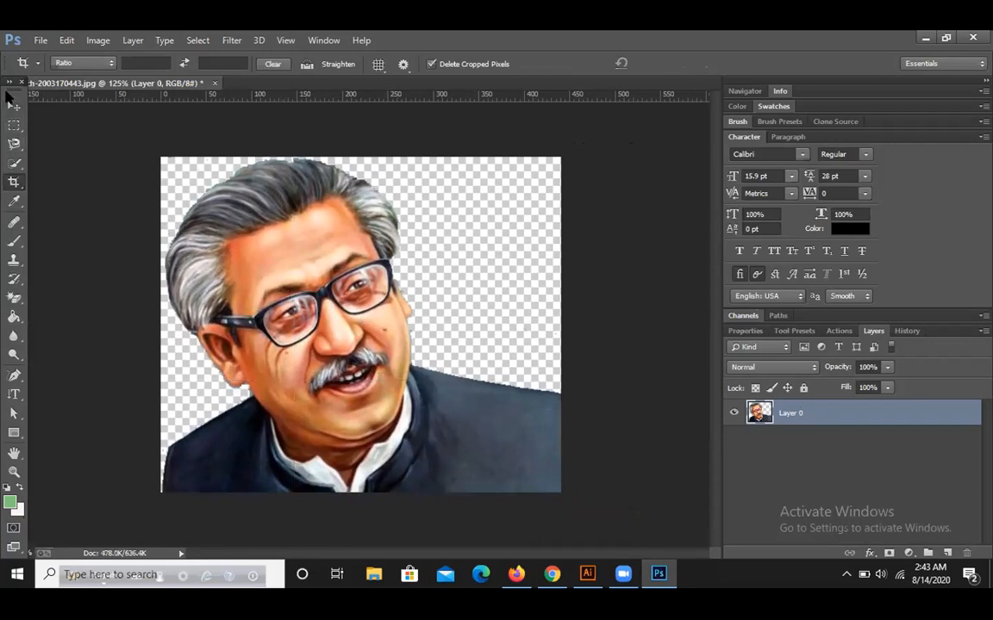
# Step: Save the cut-out to the Desktop as a PNG copy named 7march-ppppp, with Smallest / Slow compression and no interlacing
pyautogui.press('v')
pyautogui.click(41, 40)
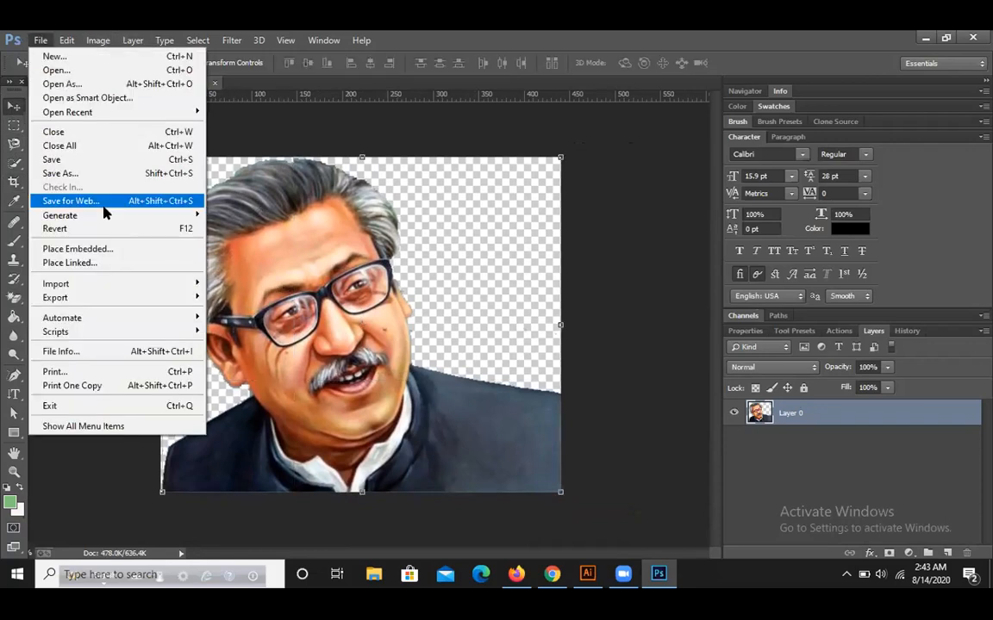
pyautogui.click(79, 173)
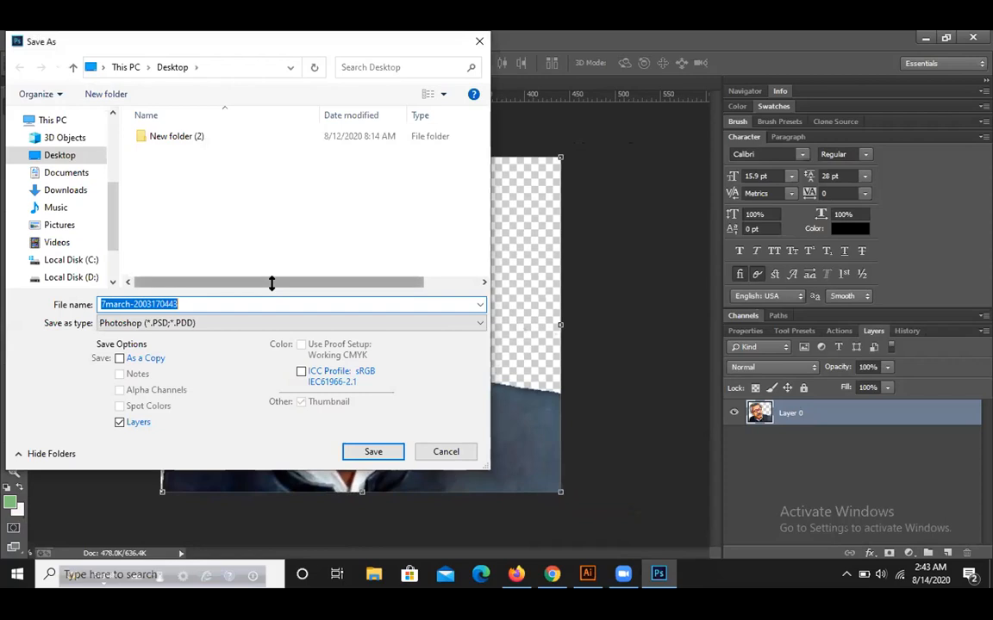
pyautogui.click(268, 322)
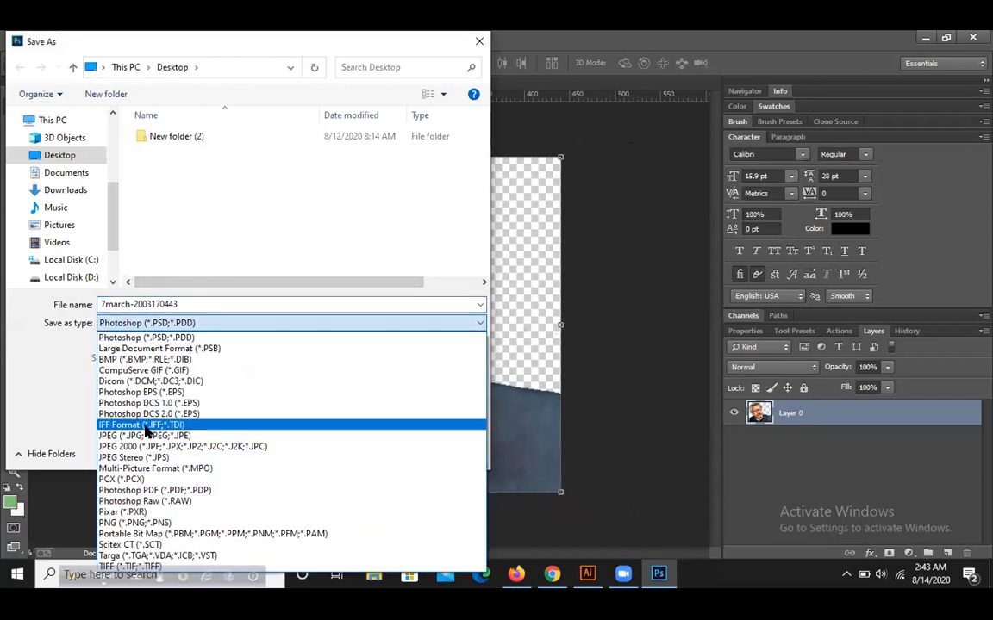
pyautogui.click(136, 523)
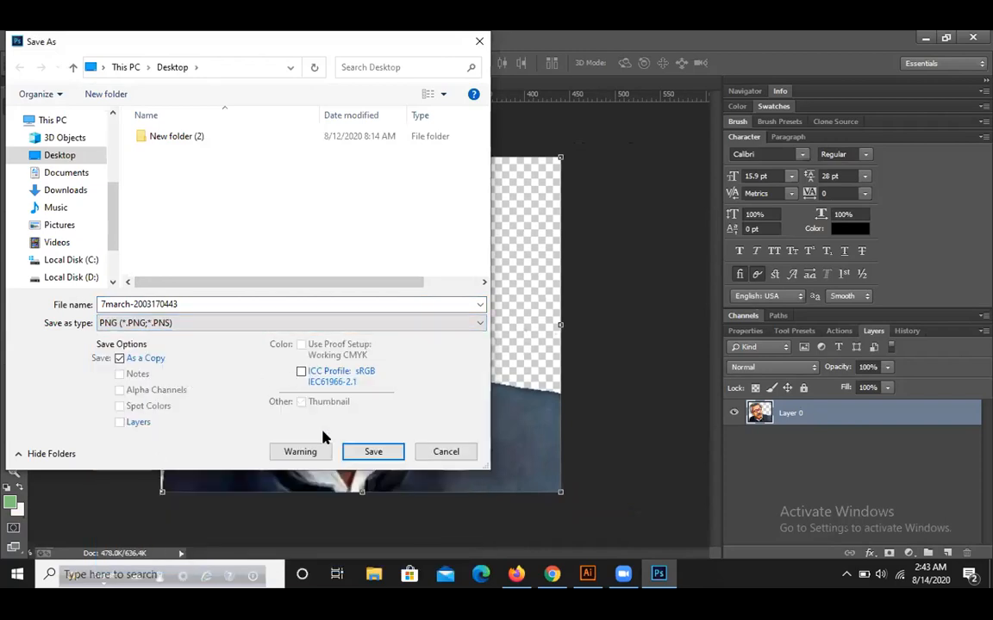
pyautogui.click(273, 306)
pyautogui.doubleClick(274, 304)
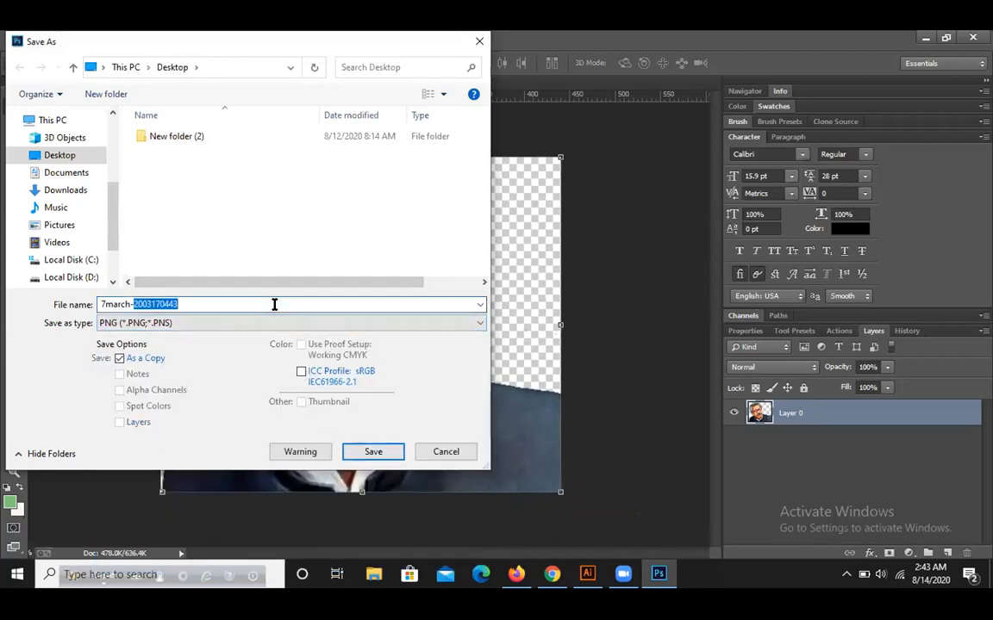
pyautogui.write('ppppp')
pyautogui.click(374, 450)
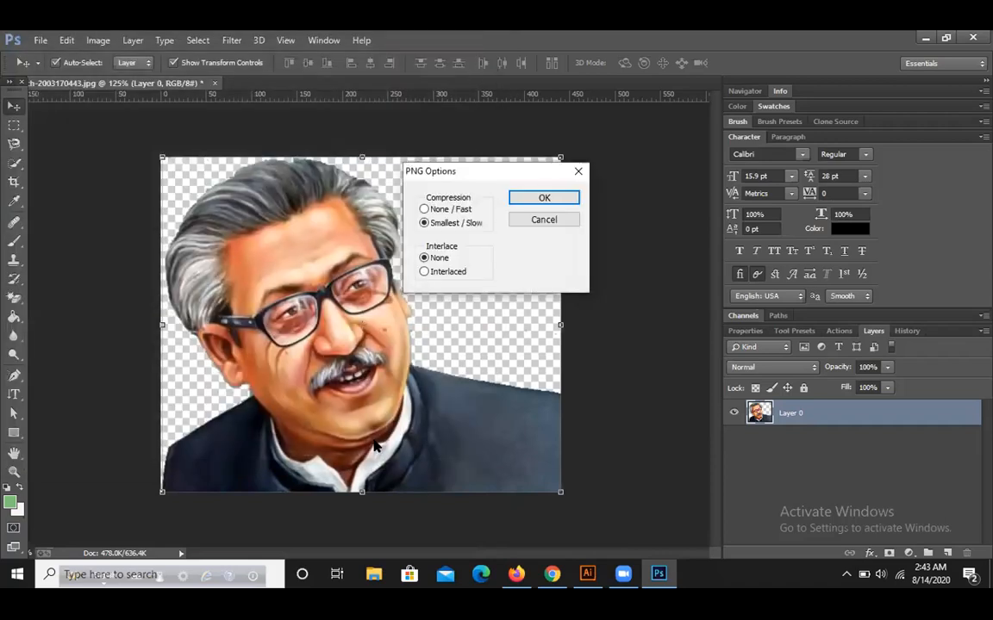
pyautogui.click(541, 199)
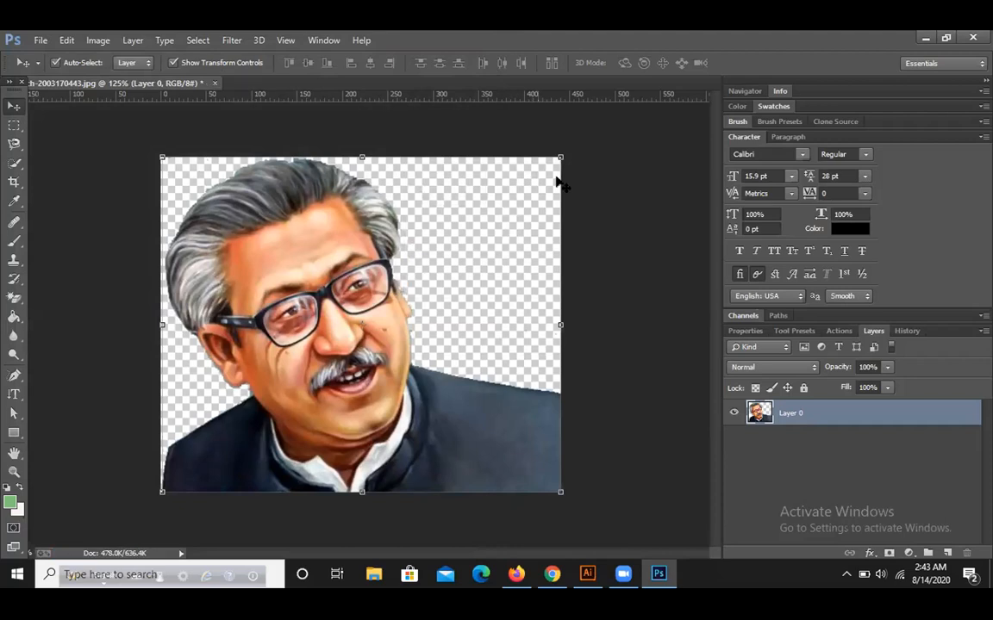
# Step: Check the desktop for the saved file, switch to Illustrator and open 7march-ppppp from the Desktop folder
pyautogui.press('super+d')
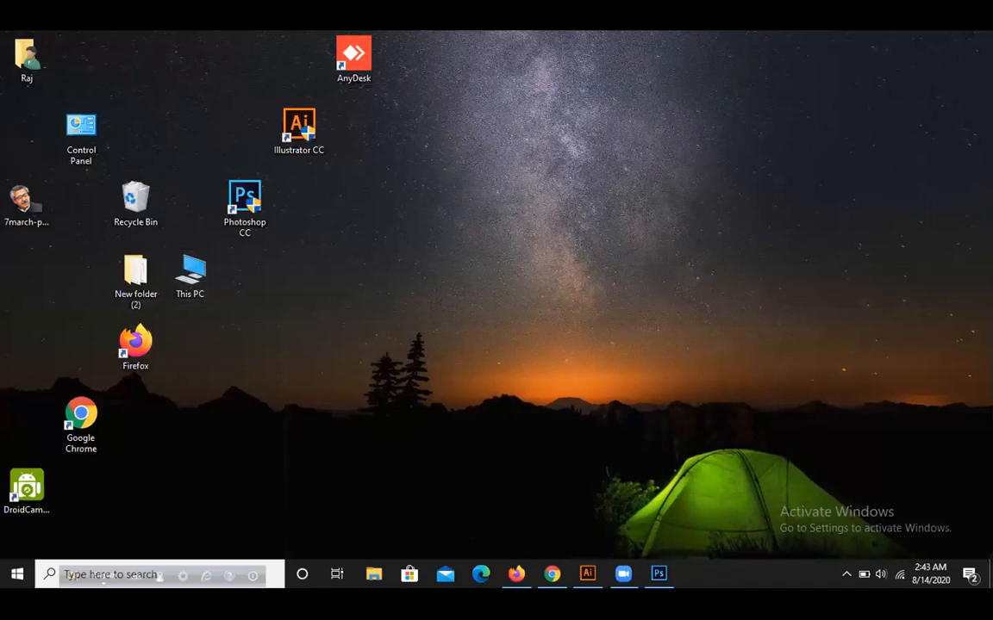
pyautogui.click(587, 574)
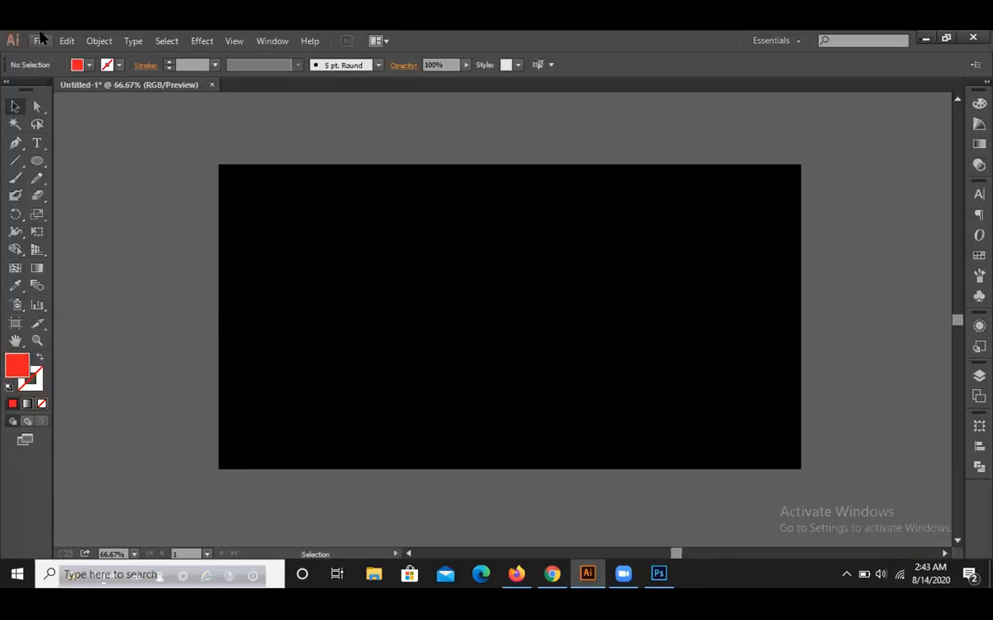
pyautogui.click(41, 40)
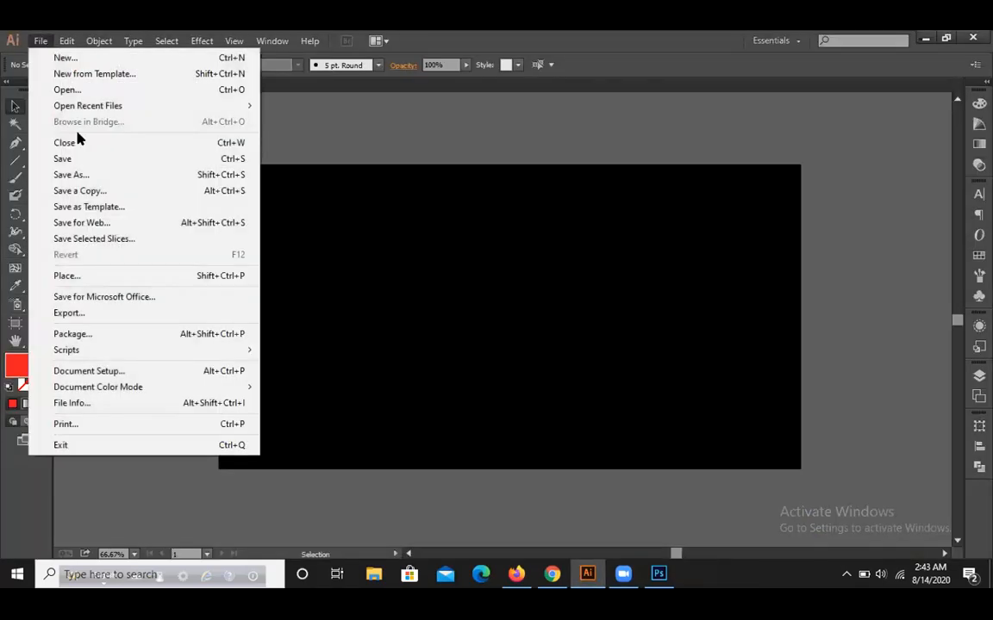
pyautogui.click(75, 89)
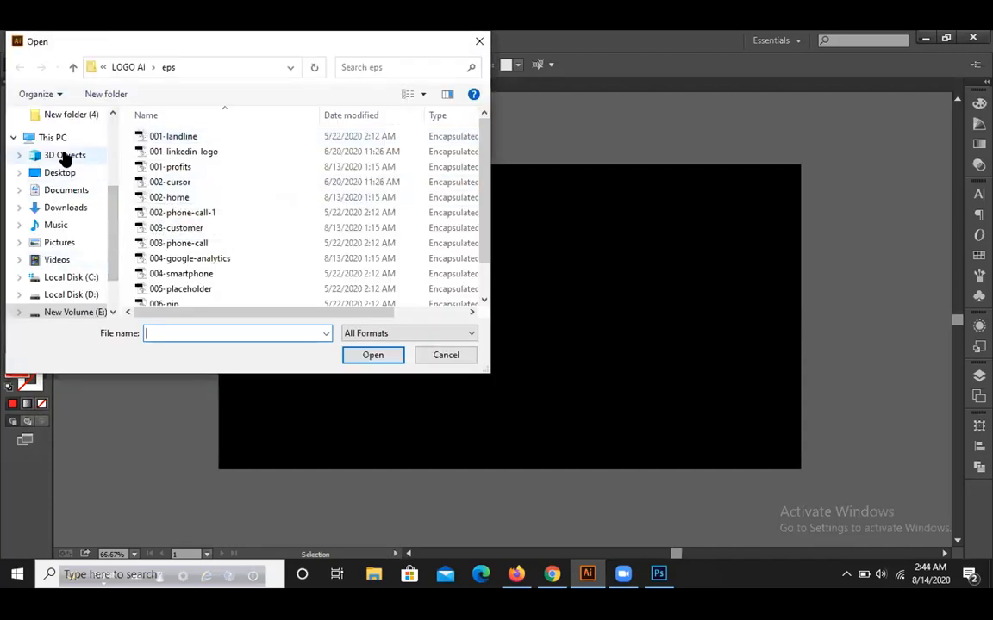
pyautogui.click(93, 176)
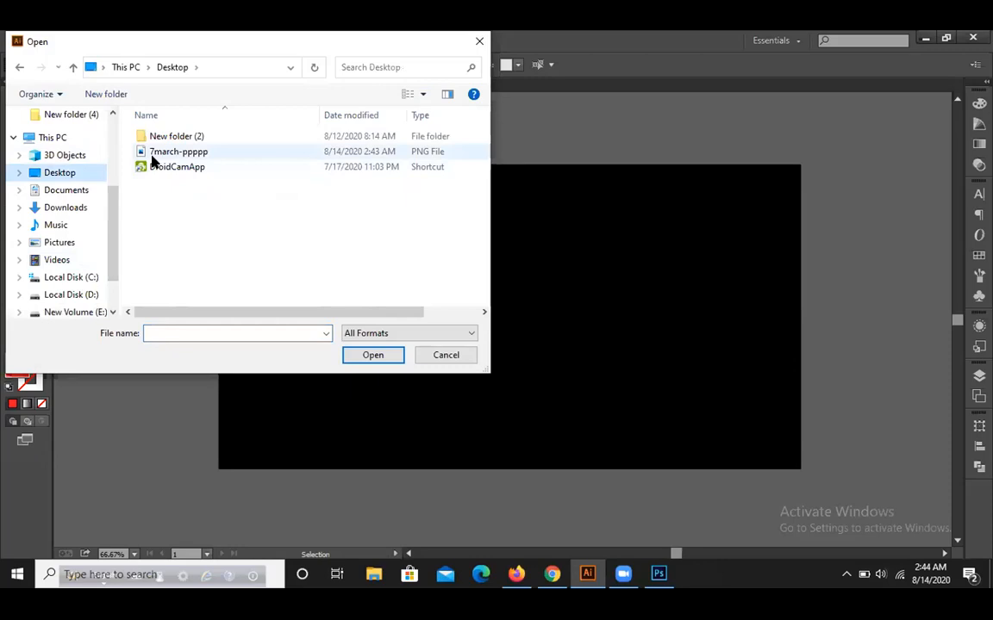
pyautogui.click(164, 153)
pyautogui.click(372, 355)
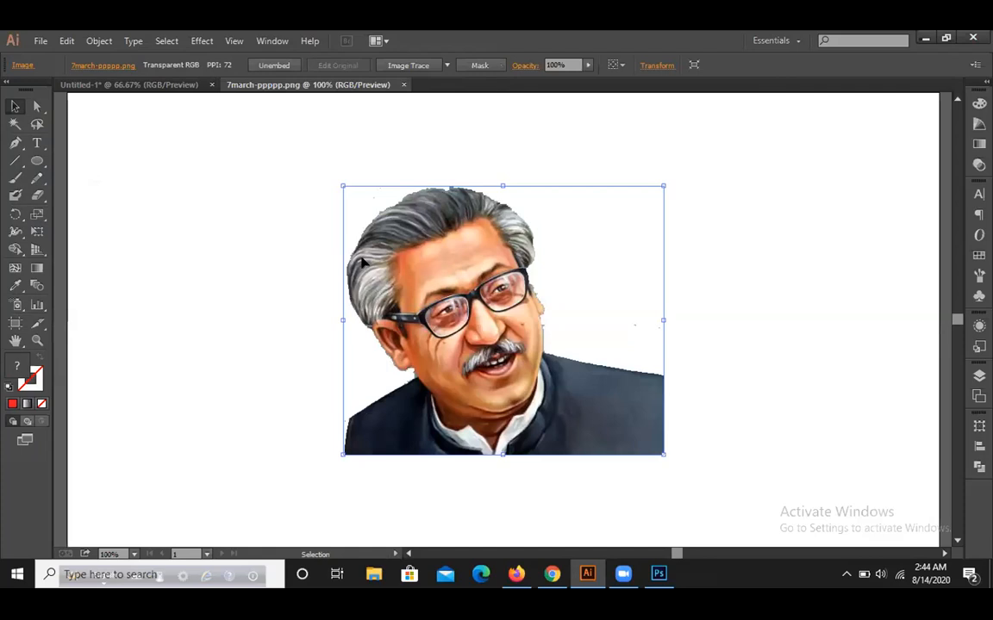
# Step: Bring the portrait into Untitled-1, place it in the lower-right part of the black artboard, and return to Photoshop
pyautogui.click(118, 86)
pyautogui.moveTo(119, 93); pyautogui.dragTo(628, 372)
pyautogui.click(843, 303)
pyautogui.click(841, 291)
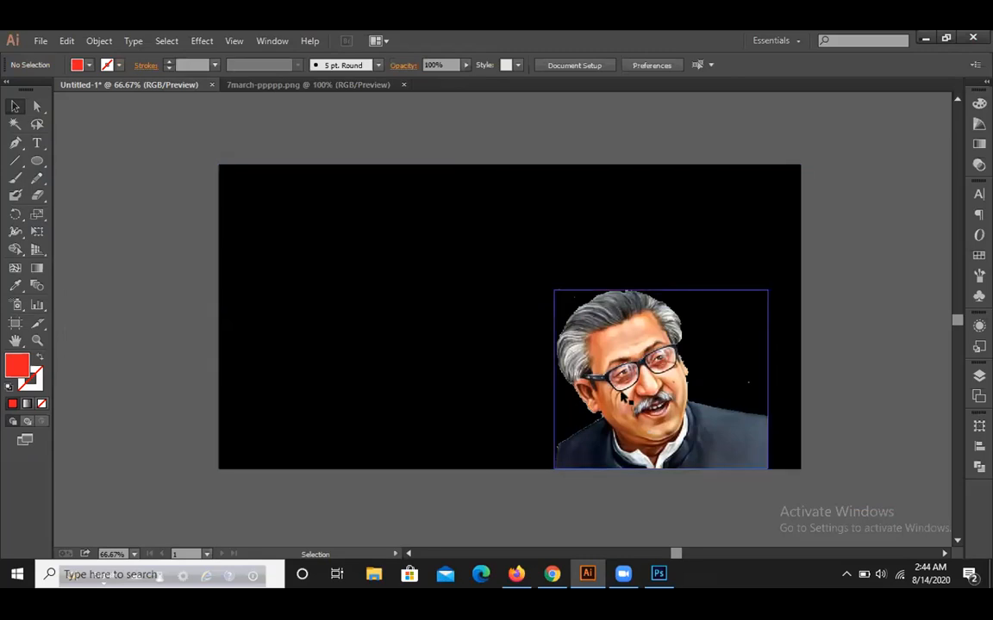
pyautogui.moveTo(623, 395); pyautogui.dragTo(630, 395)
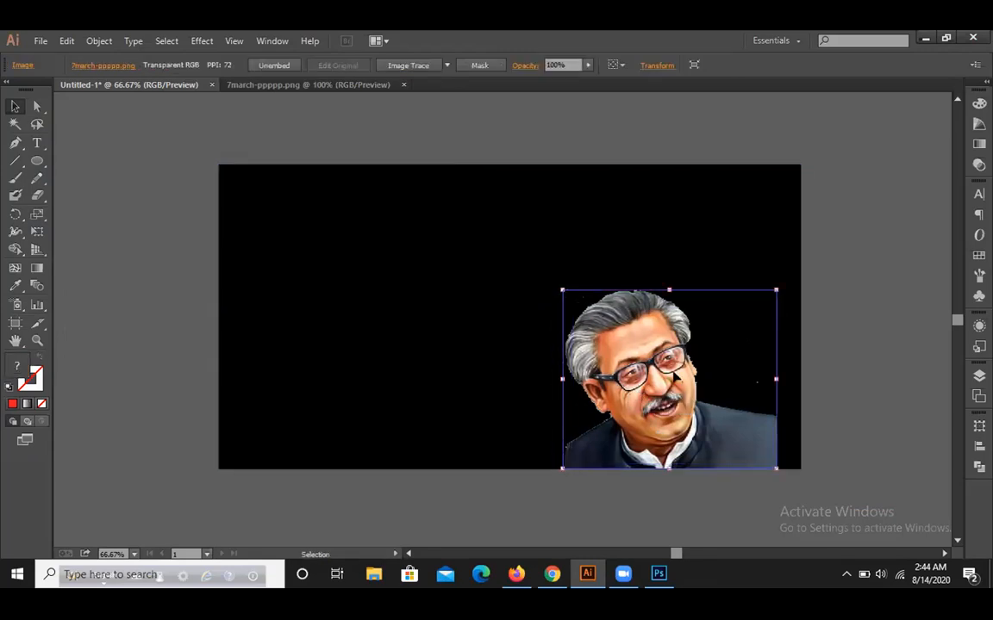
pyautogui.click(32, 383)
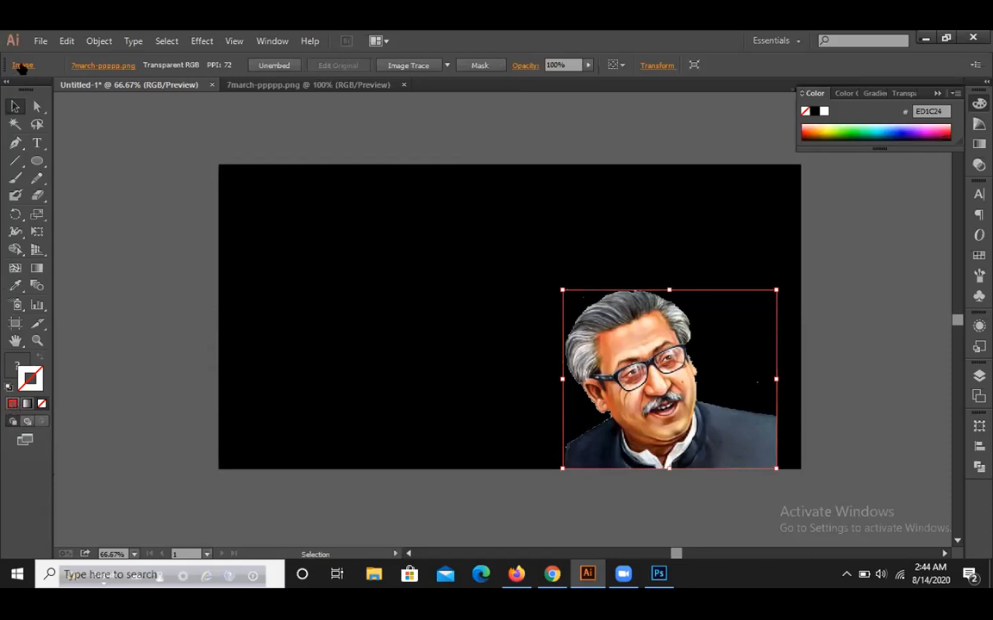
pyautogui.moveTo(671, 355)
pyautogui.mouseDown()
pyautogui.moveTo(671, 341)
pyautogui.moveTo(667, 373)
pyautogui.mouseUp()
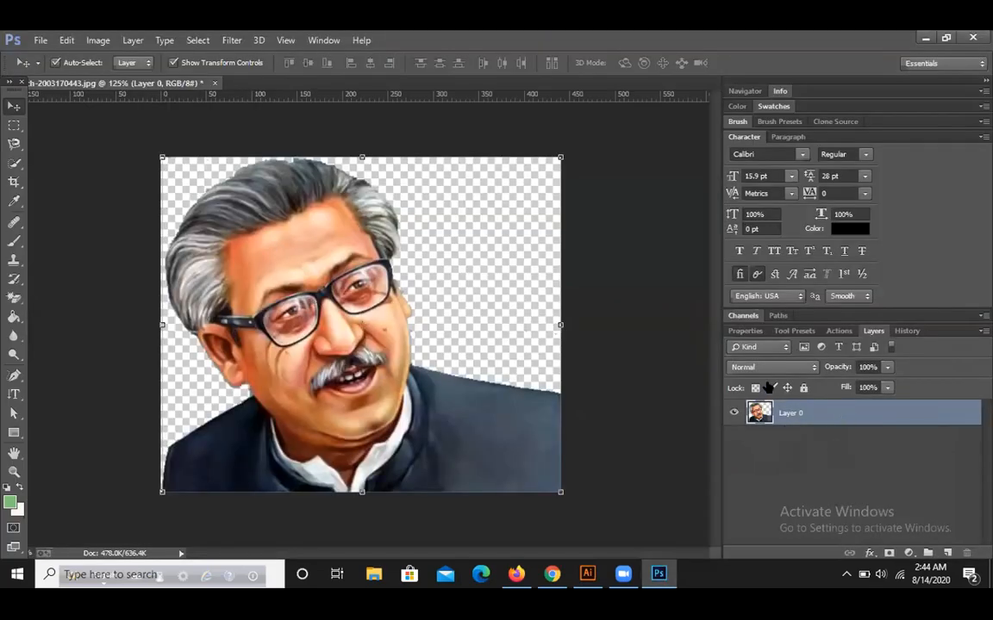
# Step: Add an outside Stroke layer style to Layer 0 and set its color to bright red, fb0309
pyautogui.doubleClick(819, 415)
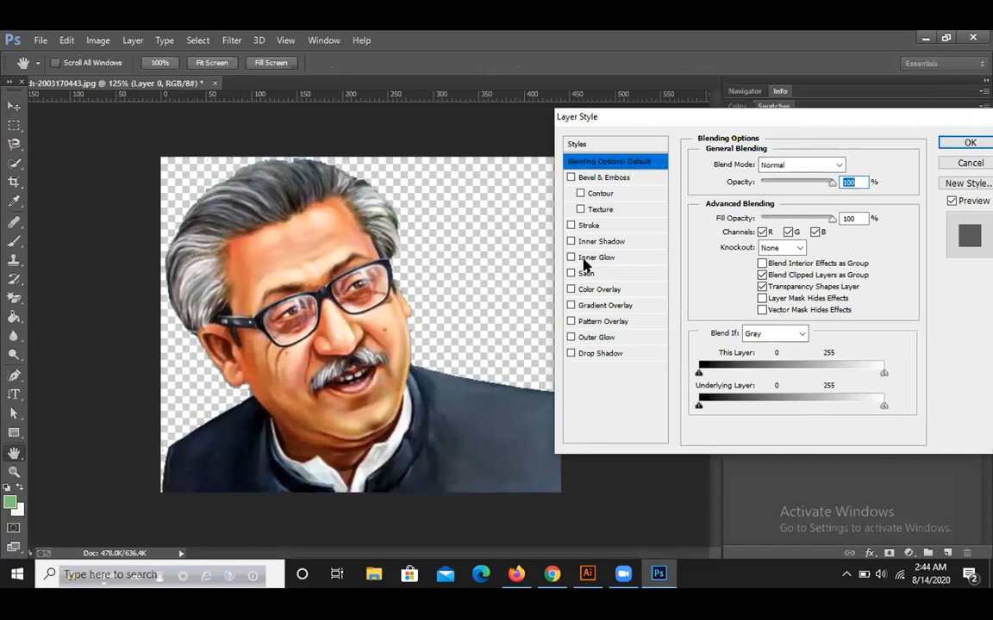
pyautogui.click(603, 226)
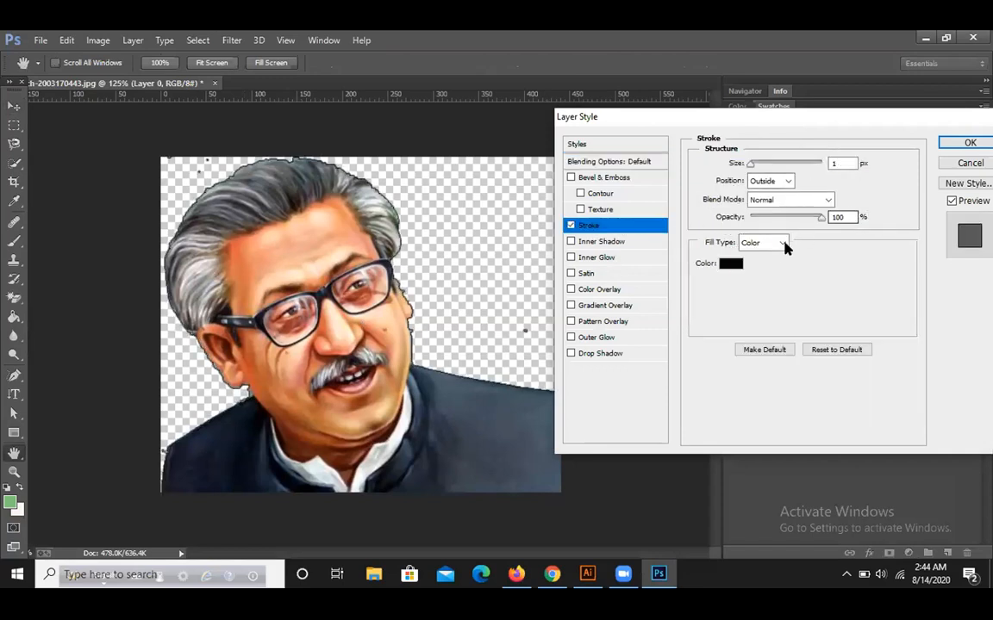
pyautogui.click(731, 265)
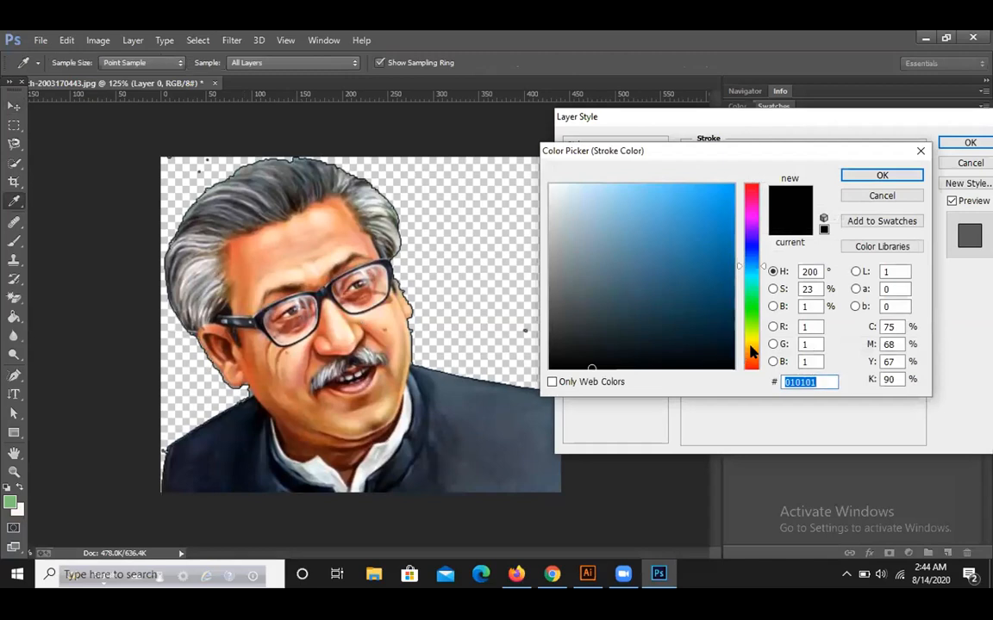
pyautogui.click(754, 187)
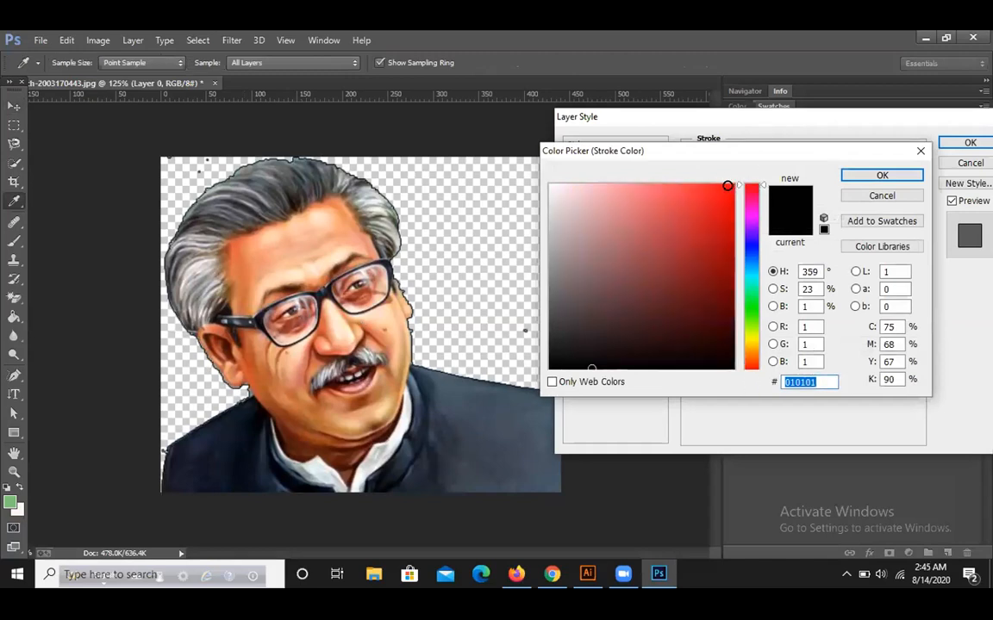
pyautogui.moveTo(728, 187); pyautogui.dragTo(734, 185)
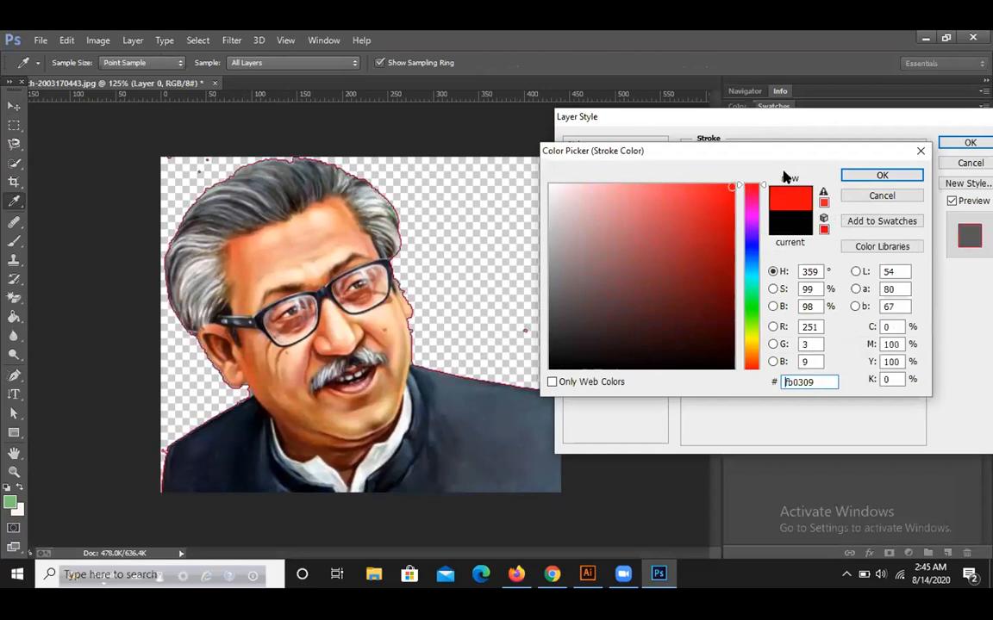
pyautogui.click(865, 174)
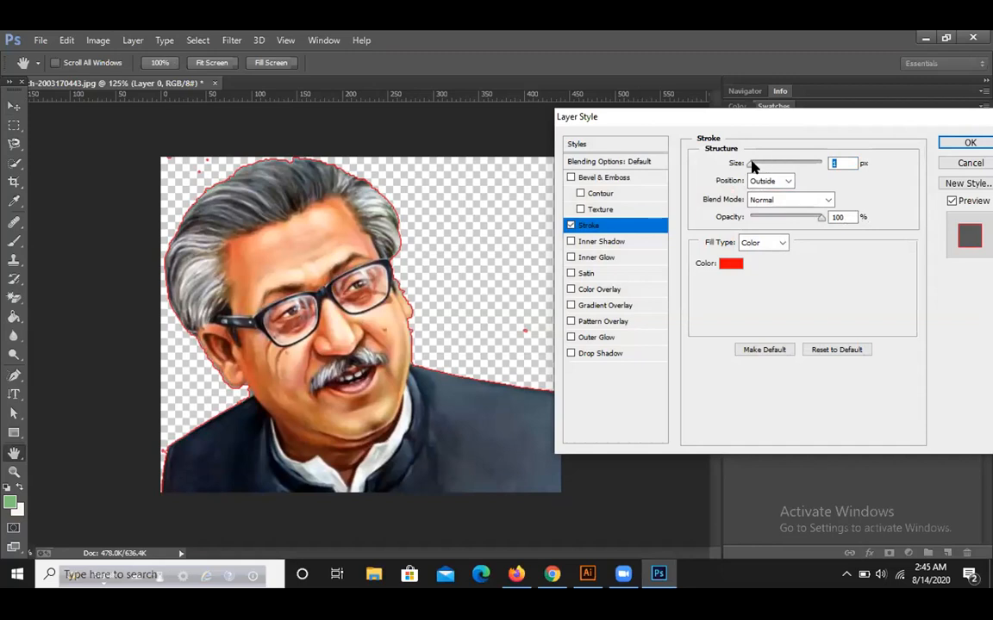
# Step: Set the stroke size to 3 px and apply the layer style
pyautogui.moveTo(751, 163); pyautogui.dragTo(752, 163)
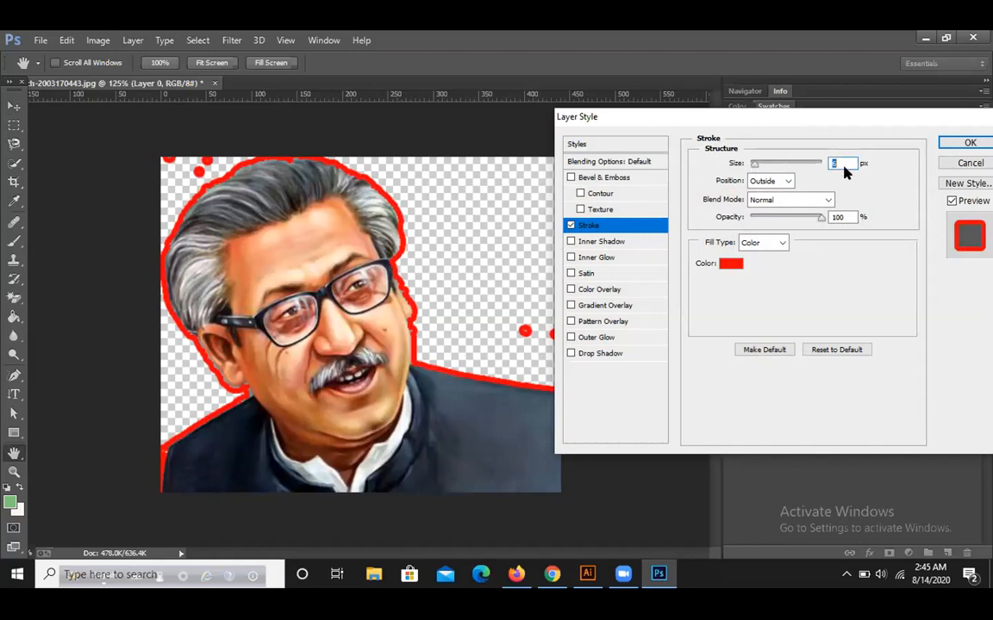
pyautogui.write('3')
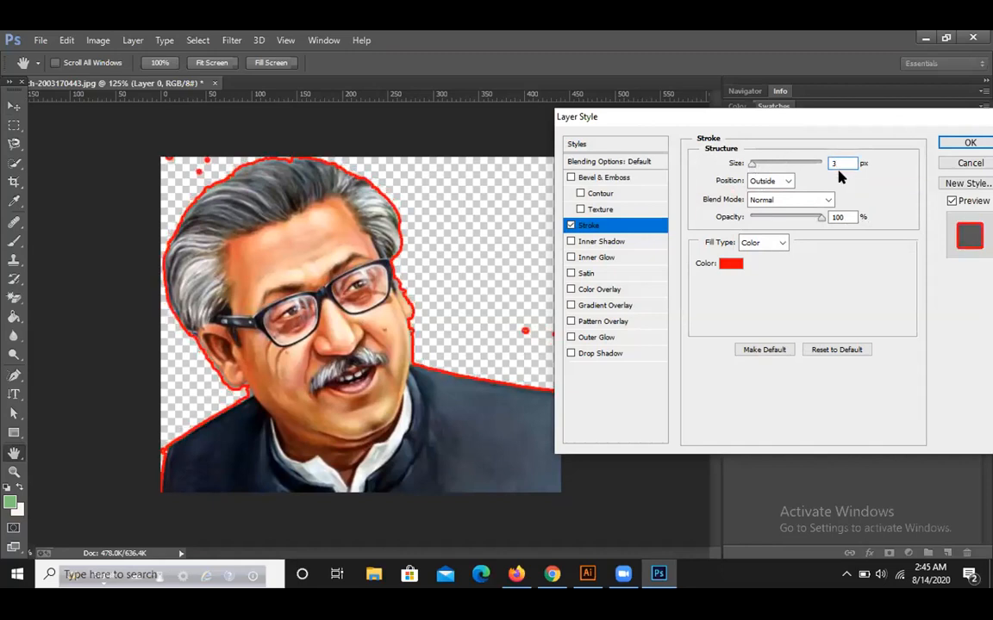
pyautogui.click(967, 144)
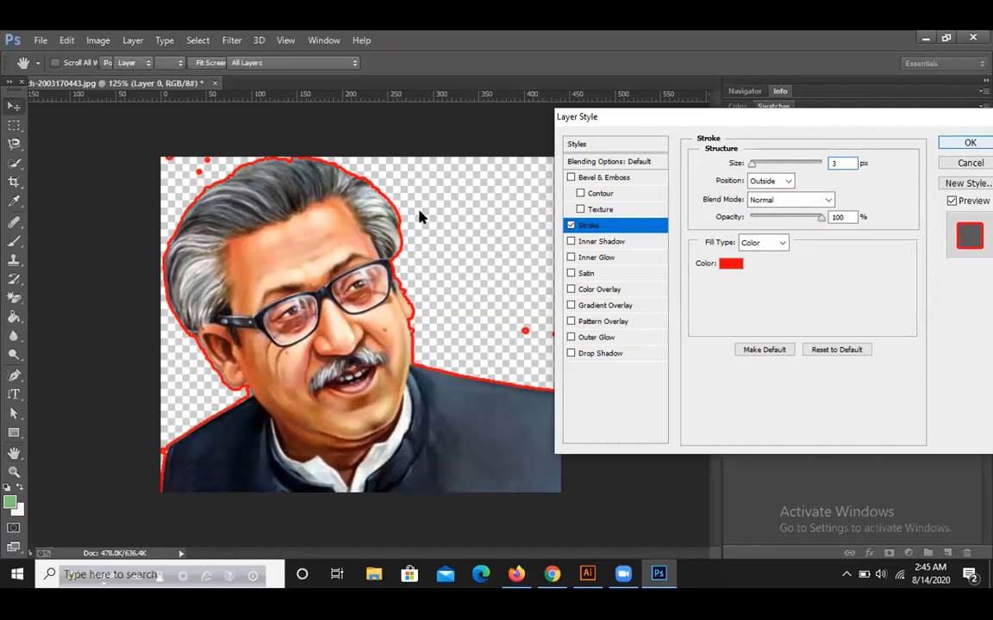
pyautogui.click(14, 296)
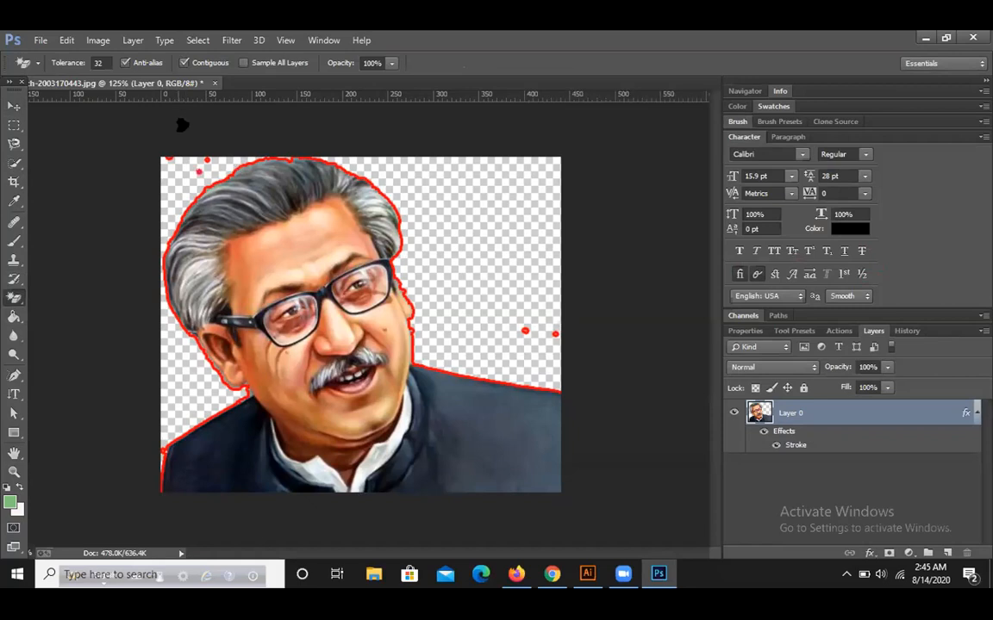
pyautogui.click(13, 108)
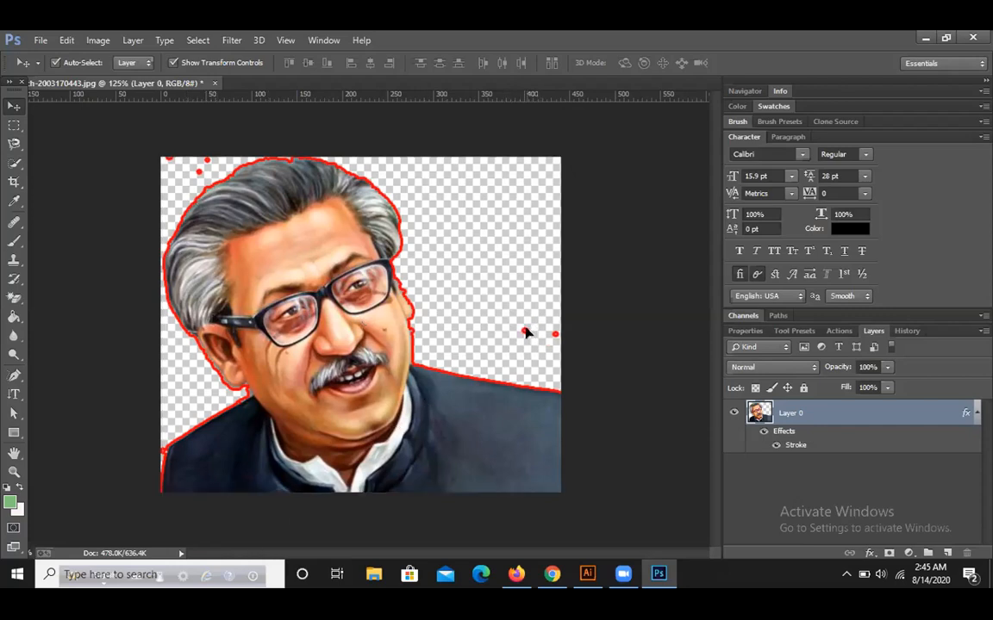
pyautogui.click(614, 306)
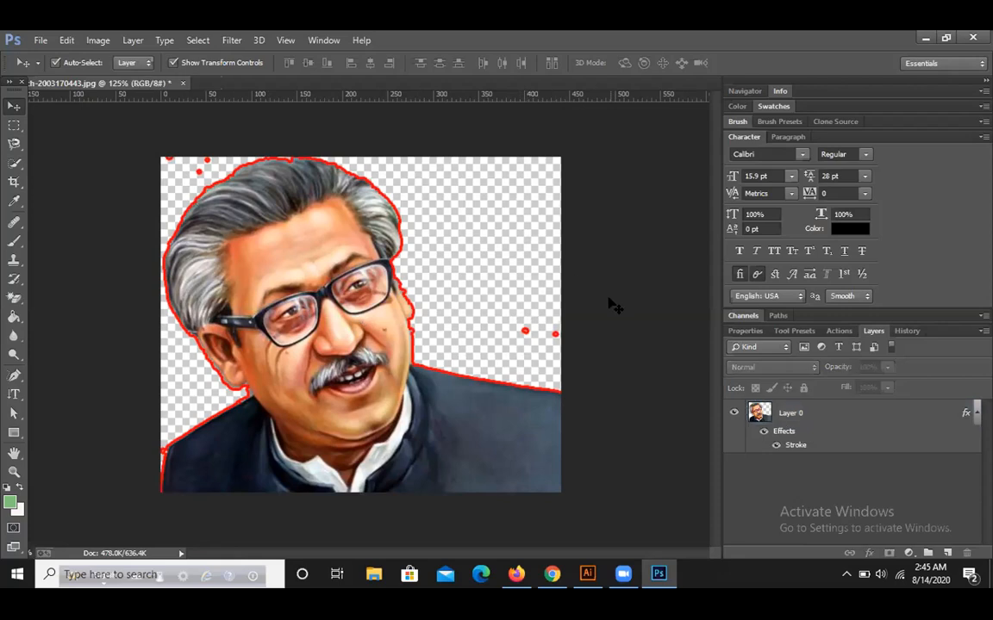
# Step: Compare the portrait with and without its red outline by toggling the visibility of the Stroke and all Layer 0 effects
pyautogui.click(776, 444)
pyautogui.click(773, 445)
pyautogui.click(762, 431)
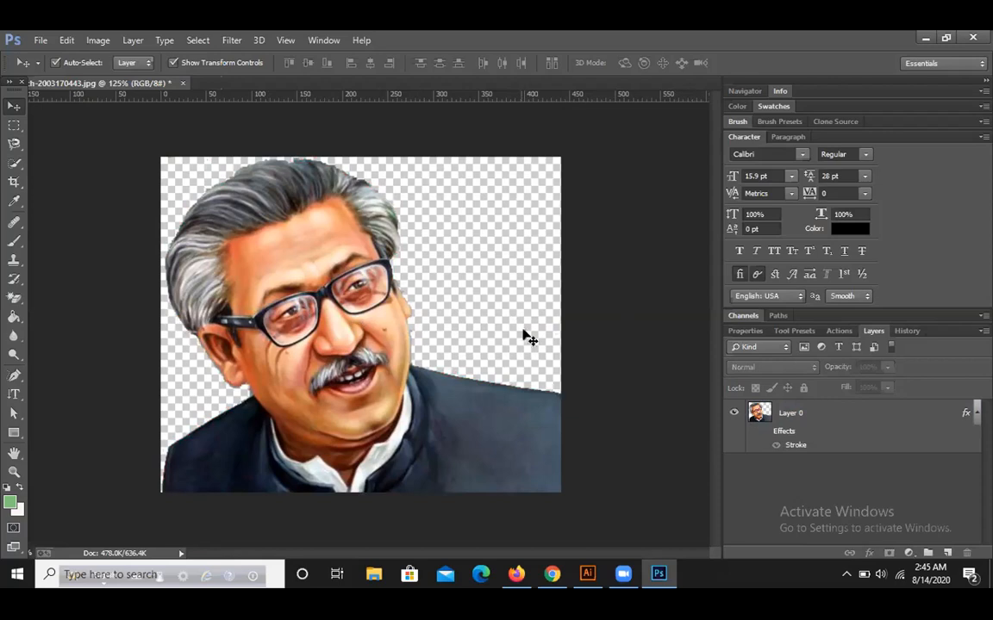
pyautogui.click(762, 432)
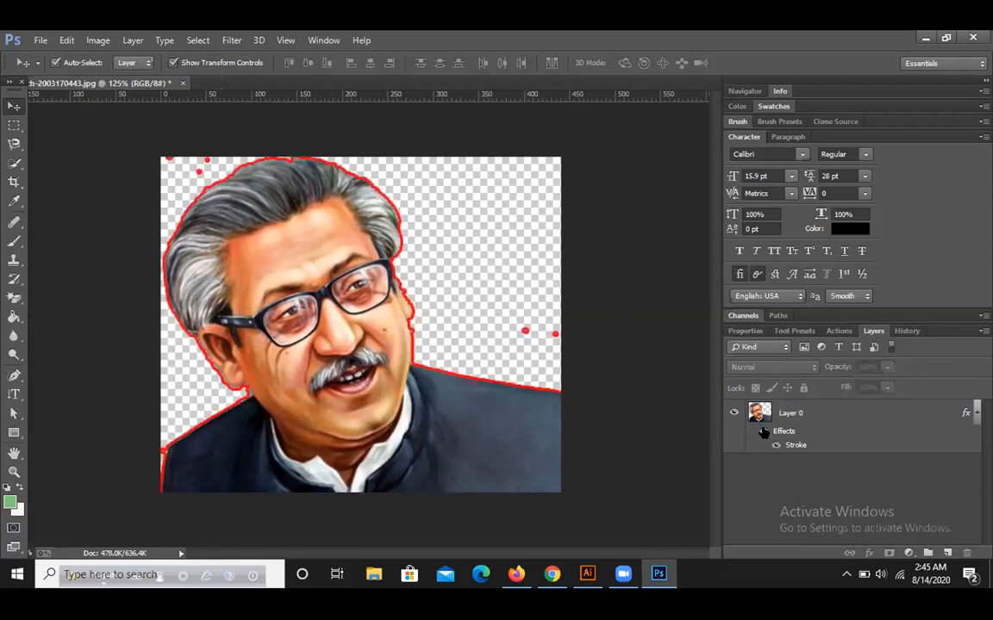
# Step: Toggle Layer 0's effects off and on to spot the leftover specks, and finish with the effects hidden
pyautogui.click(755, 434)
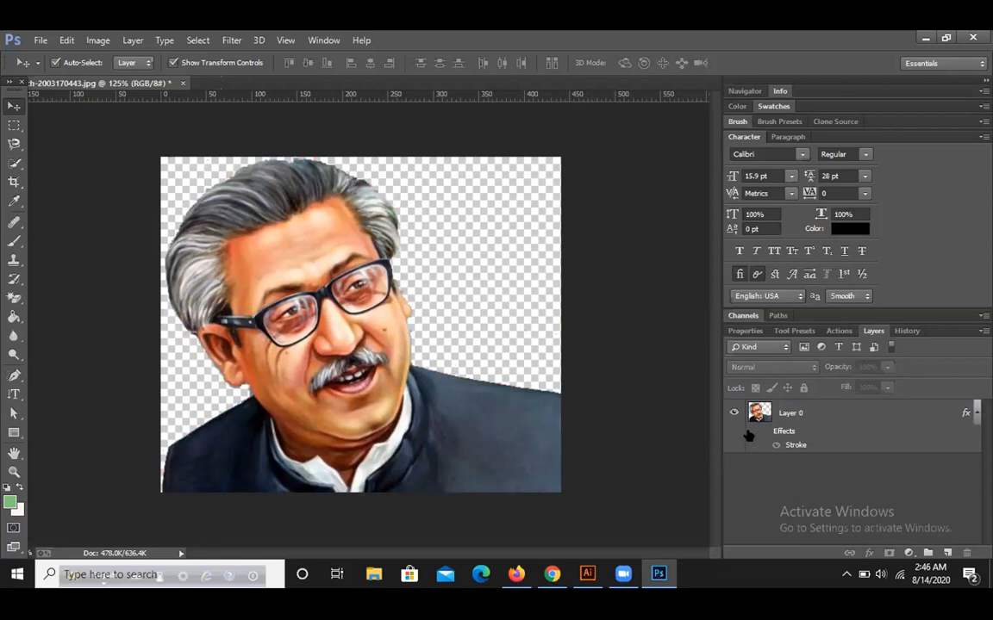
pyautogui.click(764, 434)
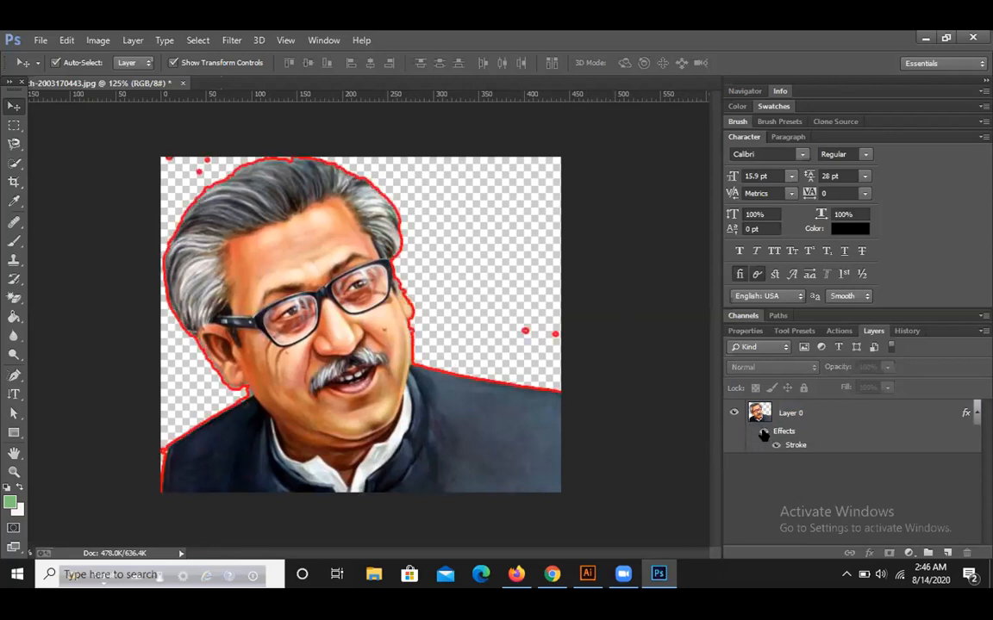
pyautogui.click(764, 434)
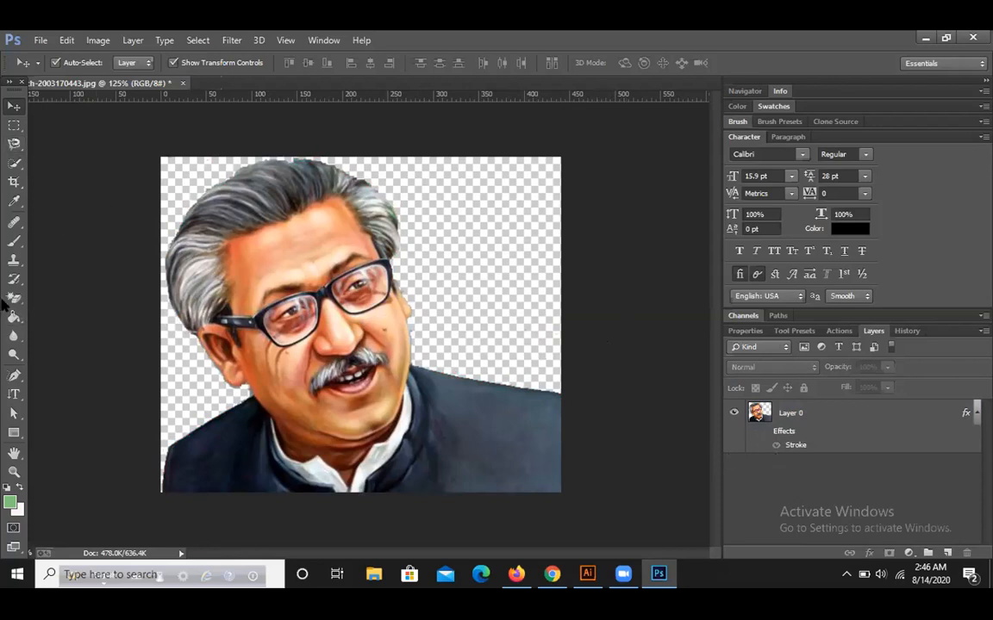
# Step: Try to erase the leftover specks in the transparent area beside the face with the Magic Eraser
pyautogui.click(14, 299)
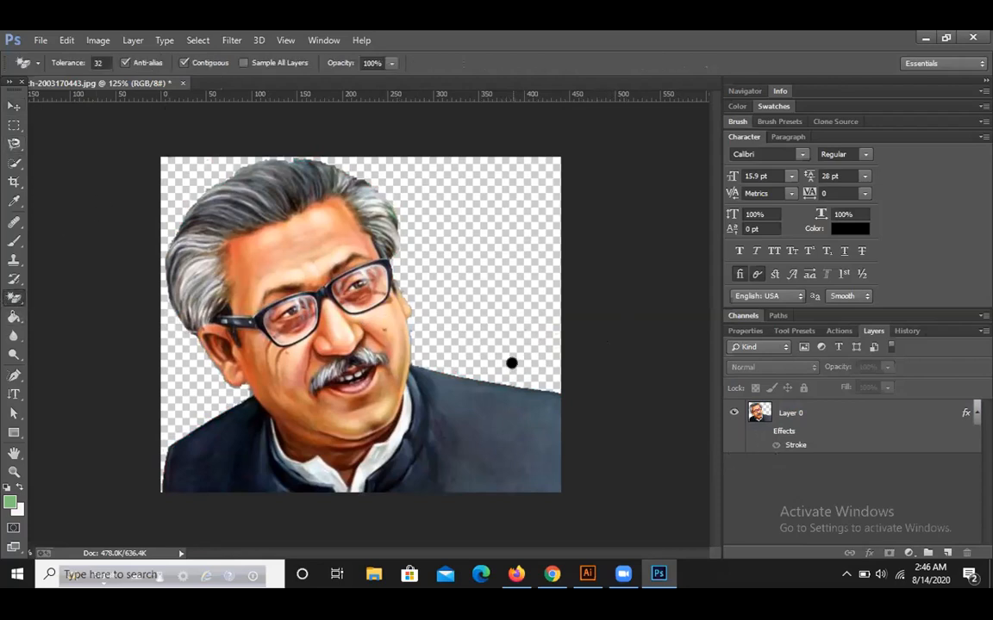
pyautogui.scroll(3, 516, 354)
pyautogui.click(556, 348)
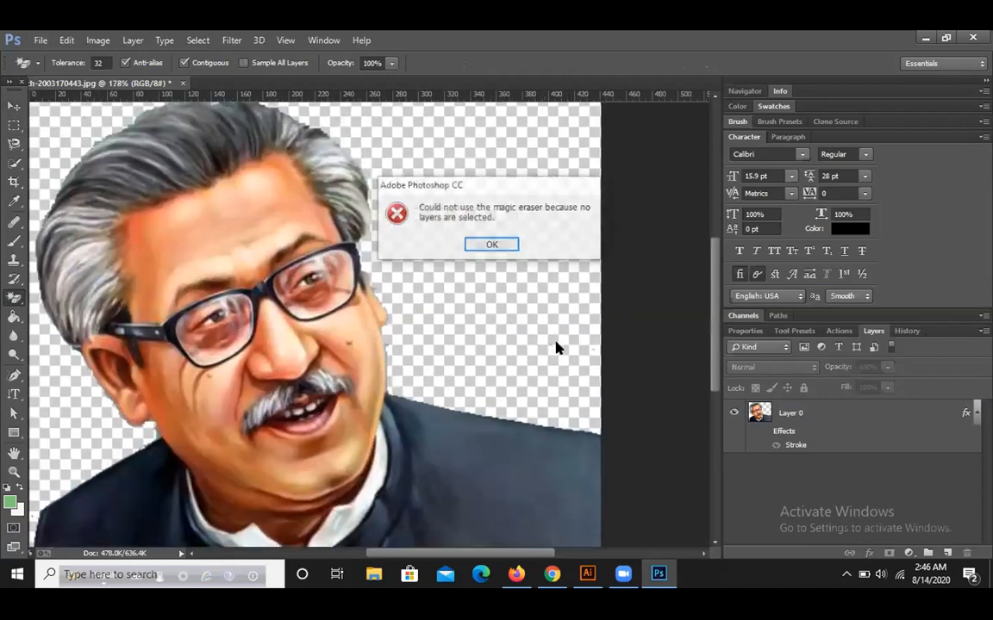
pyautogui.click(493, 246)
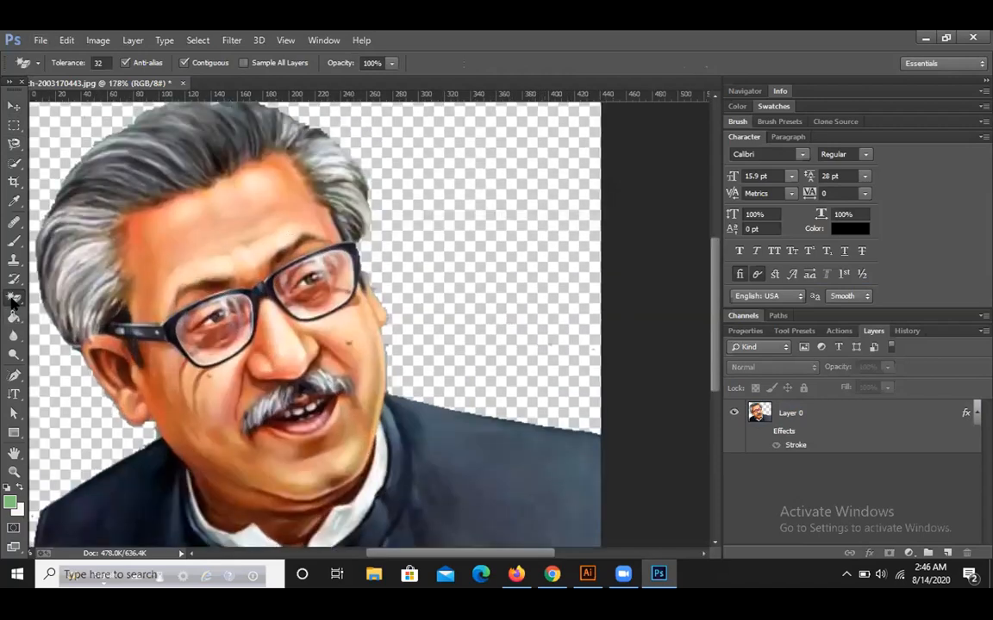
pyautogui.rightClick(13, 299)
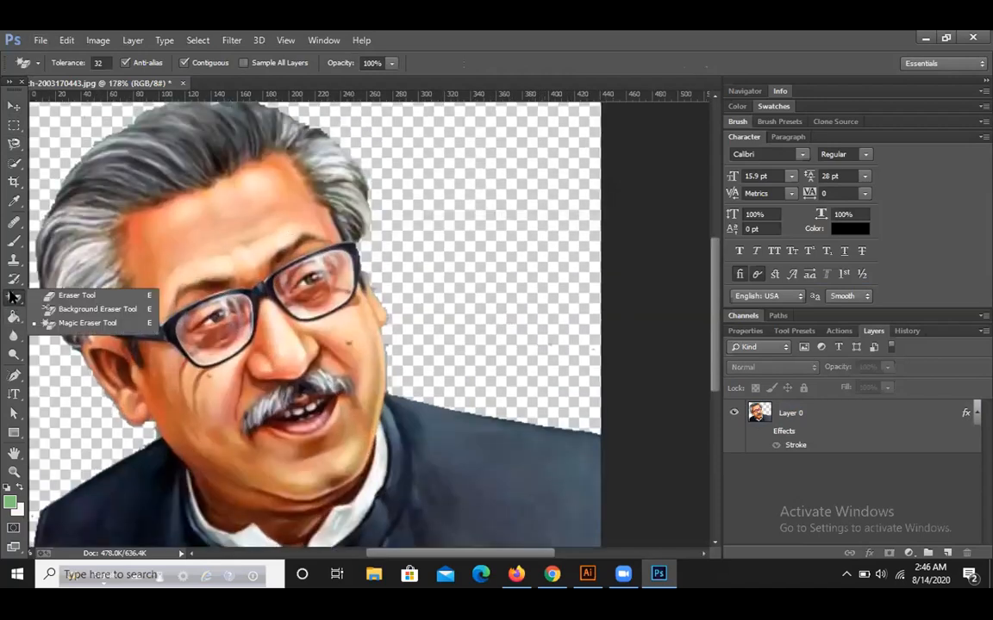
pyautogui.click(85, 323)
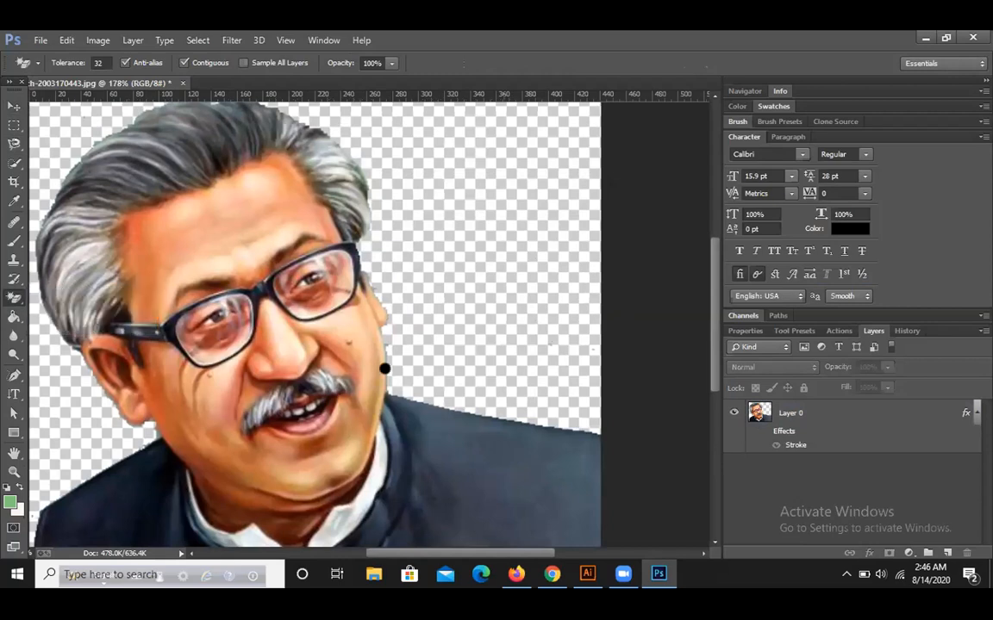
pyautogui.click(546, 344)
pyautogui.click(493, 246)
pyautogui.click(14, 104)
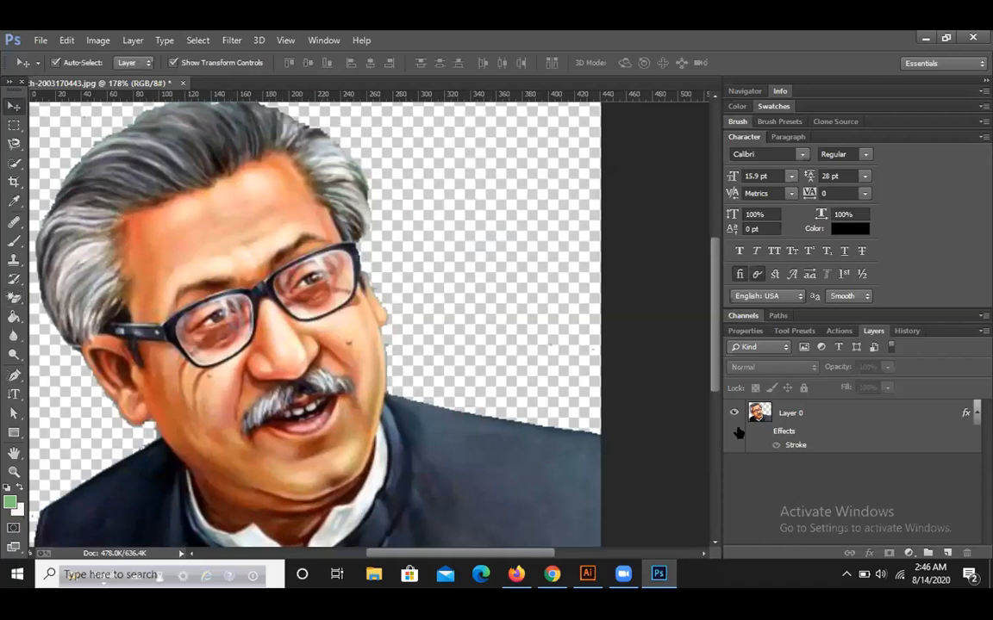
# Step: Select Layer 0 with the Magic Eraser active and examine the leftover specks beside the face up close
pyautogui.click(829, 416)
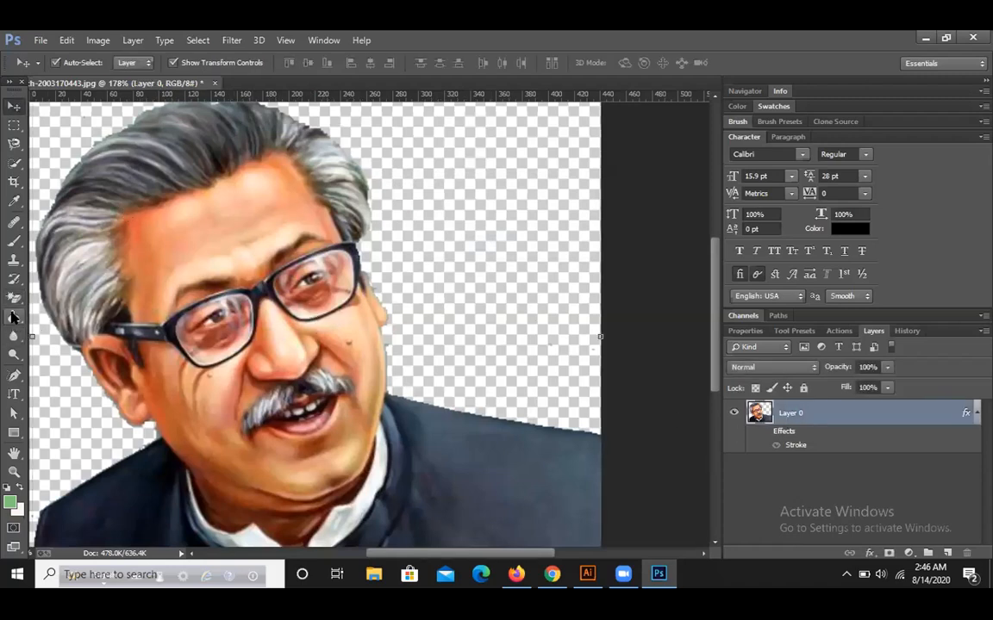
pyautogui.click(14, 297)
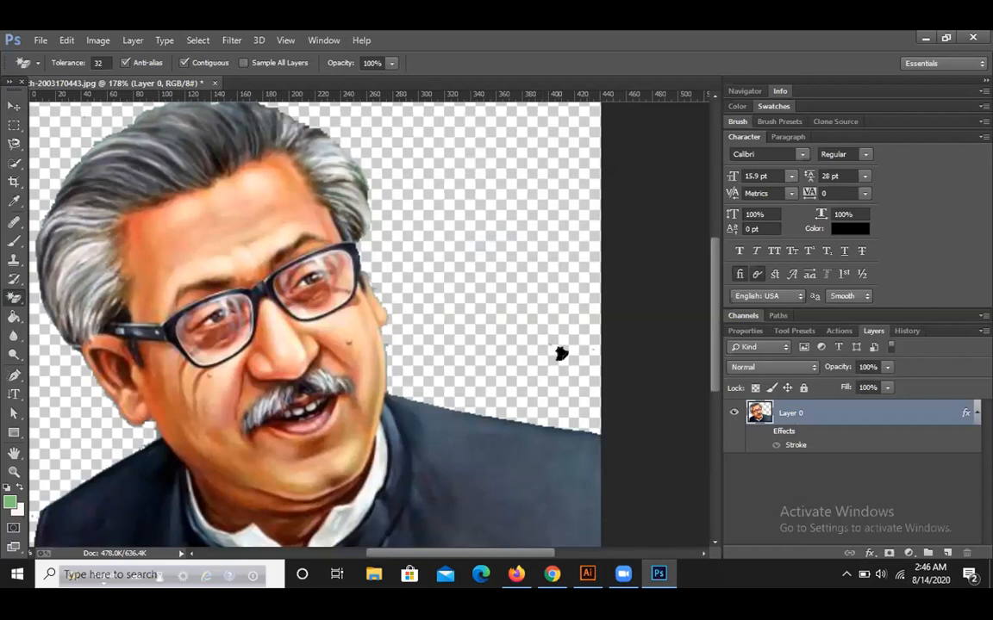
pyautogui.scroll(4, 561, 352)
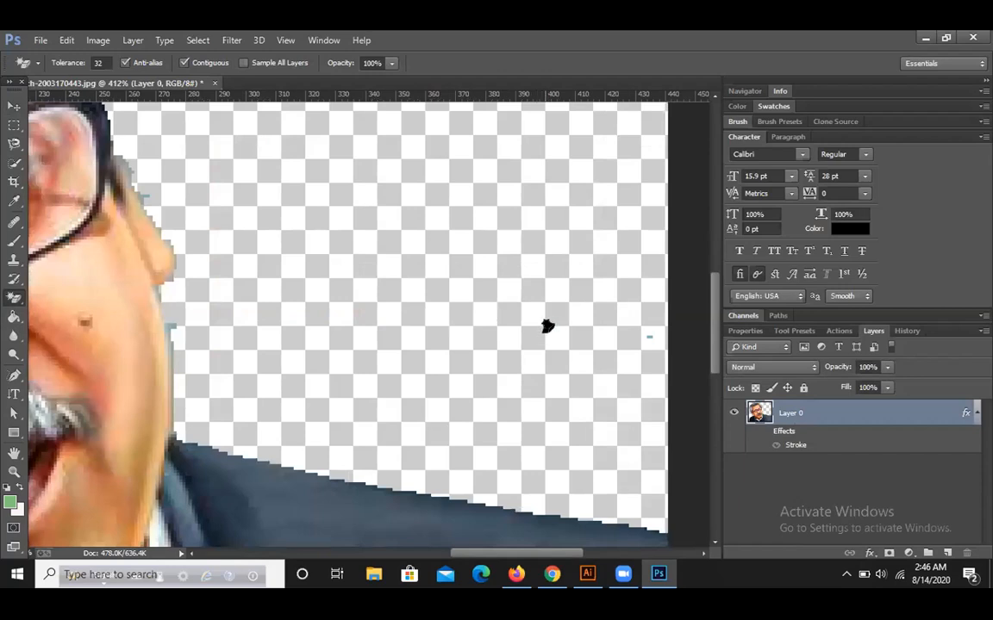
pyautogui.scroll(2, 569, 330)
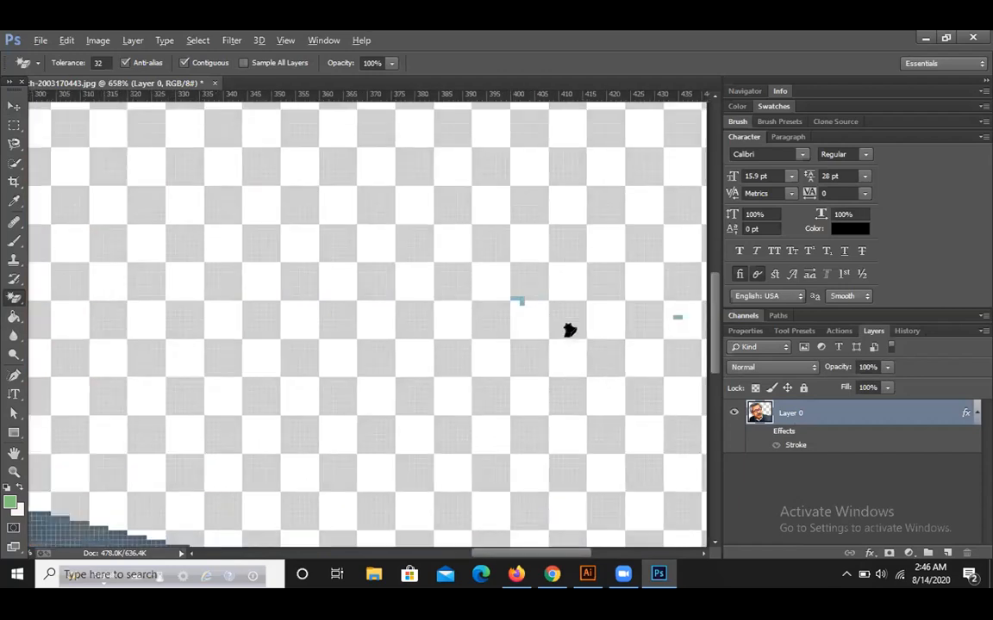
pyautogui.scroll(1, 520, 294)
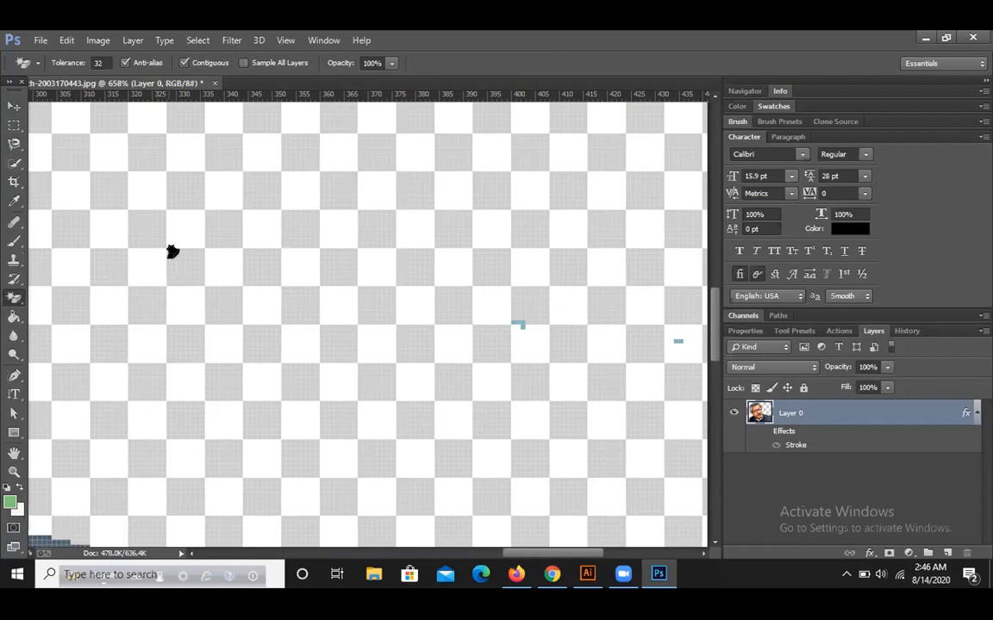
pyautogui.scroll(-8, 172, 251)
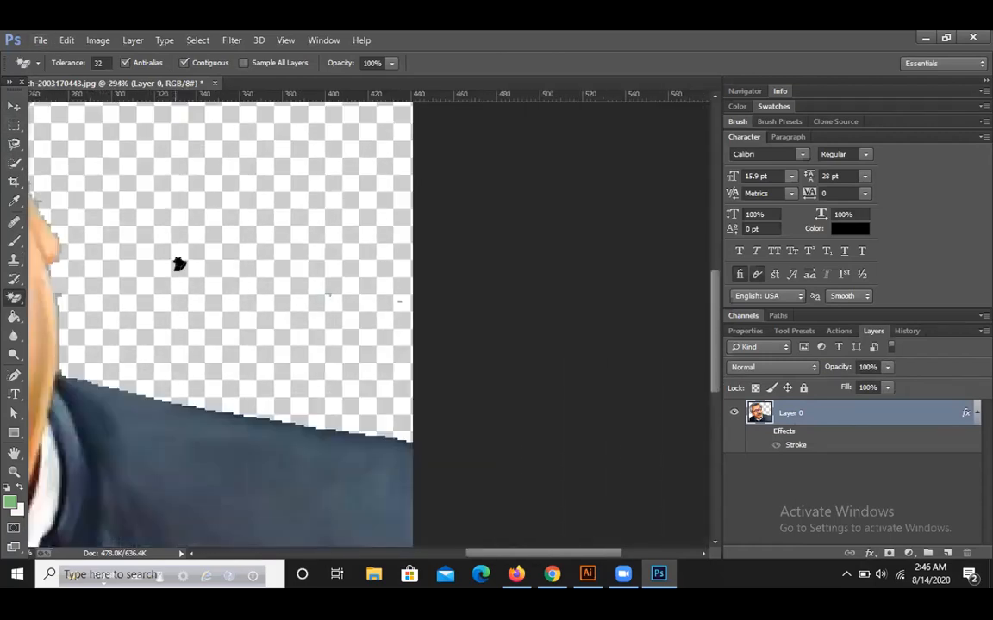
pyautogui.scroll(-5, 179, 266)
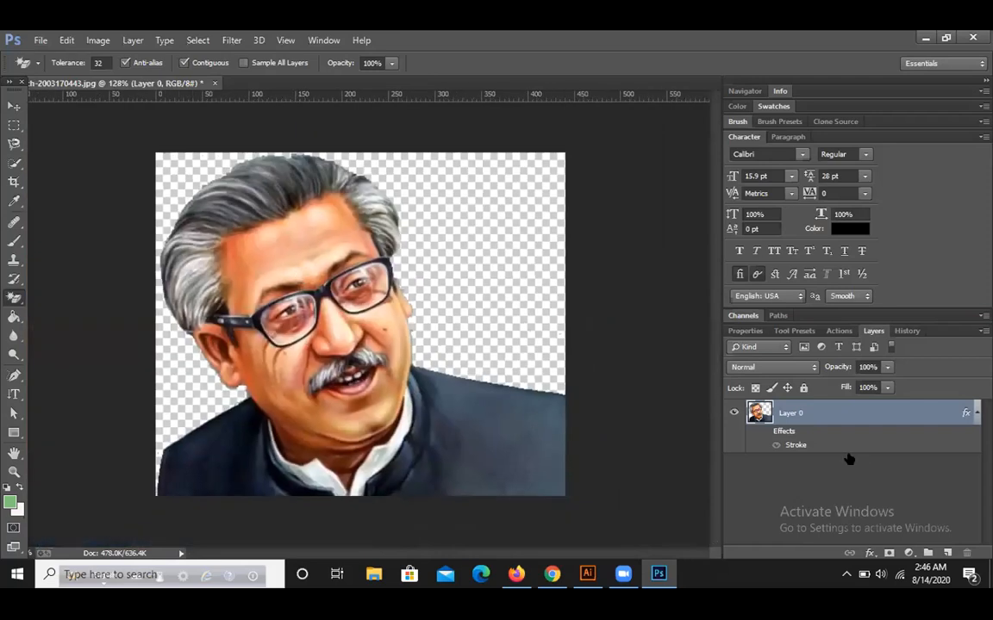
pyautogui.click(14, 105)
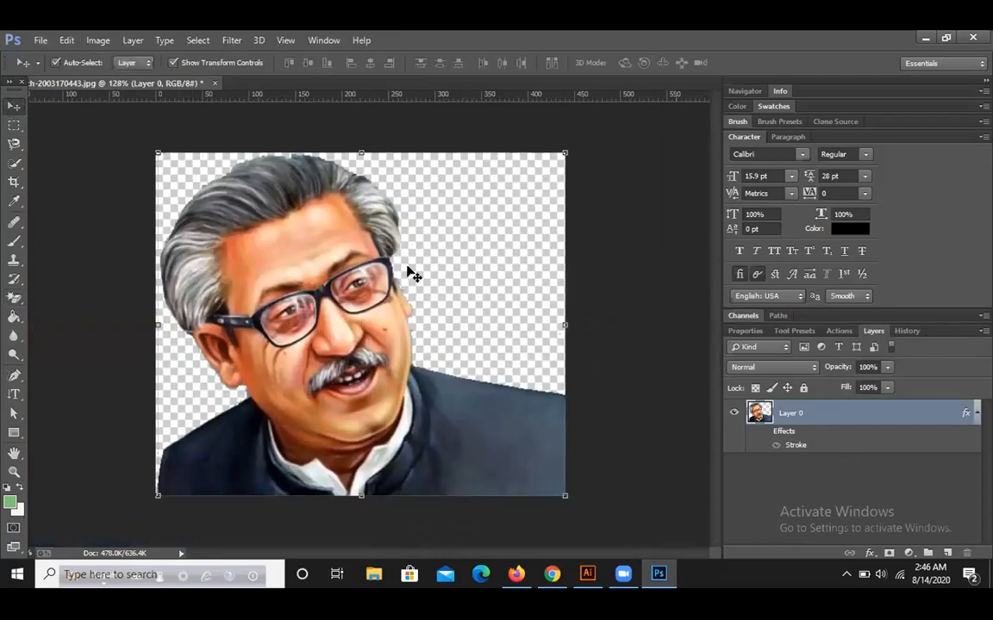
pyautogui.click(763, 432)
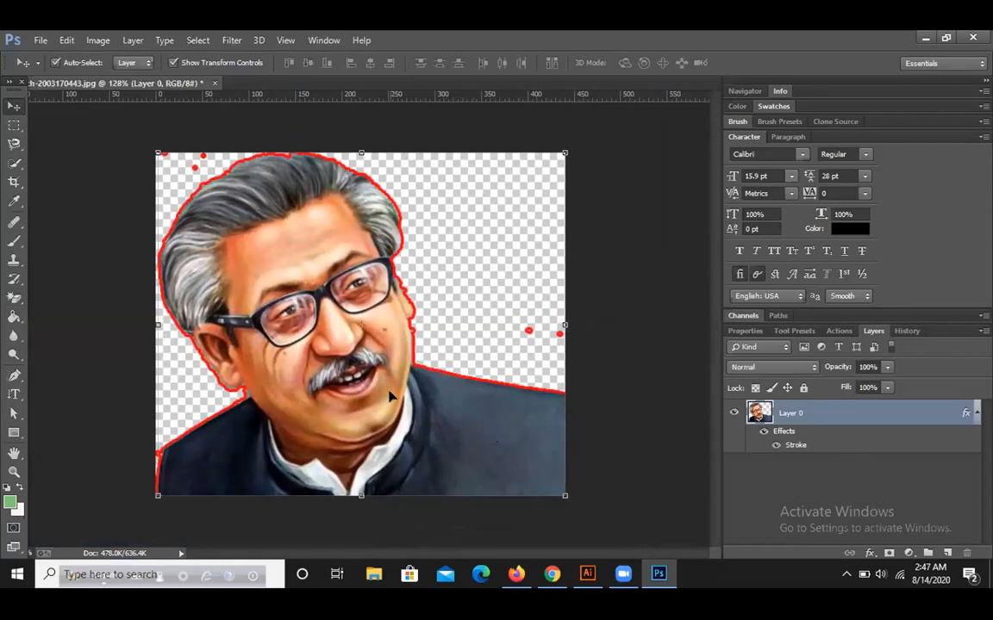
pyautogui.click(40, 39)
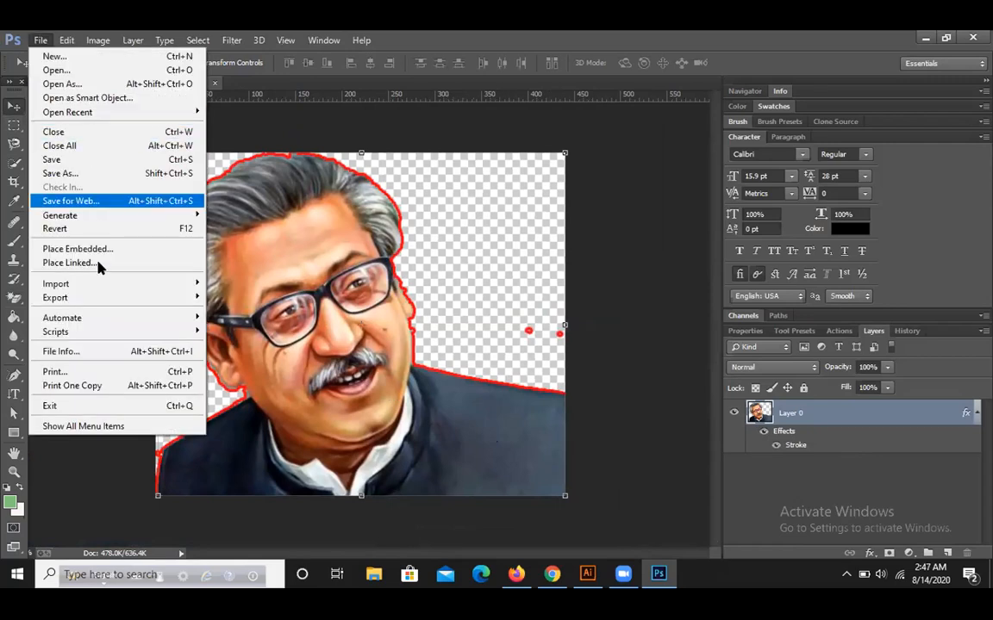
pyautogui.click(76, 160)
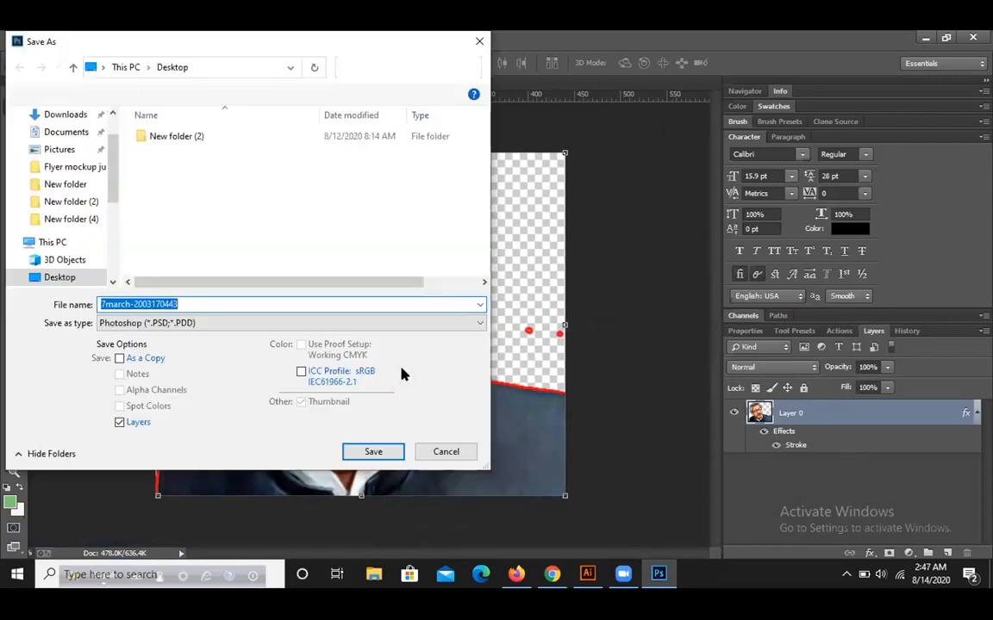
pyautogui.click(288, 324)
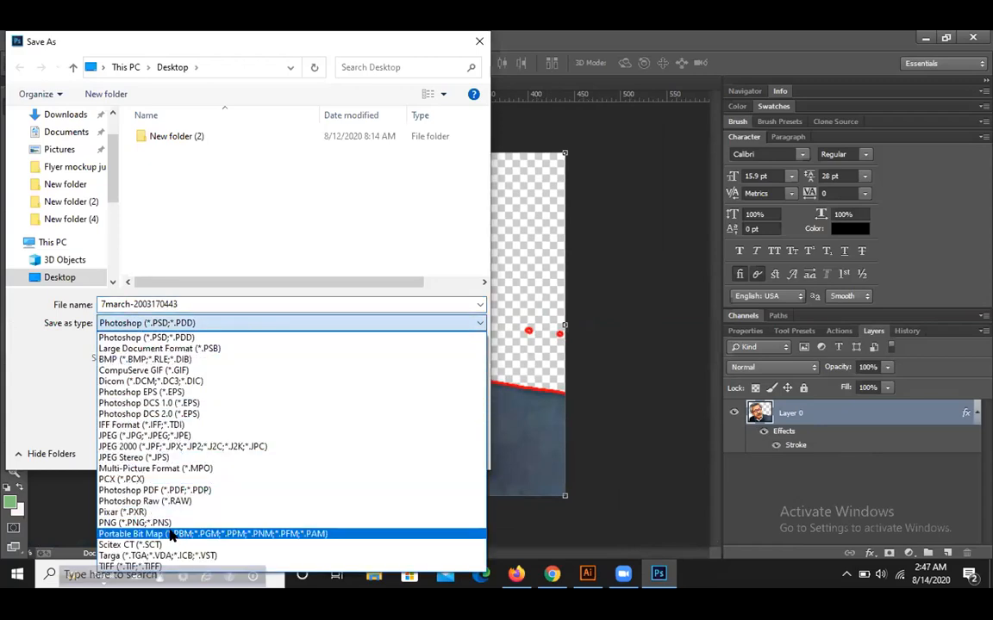
pyautogui.click(137, 523)
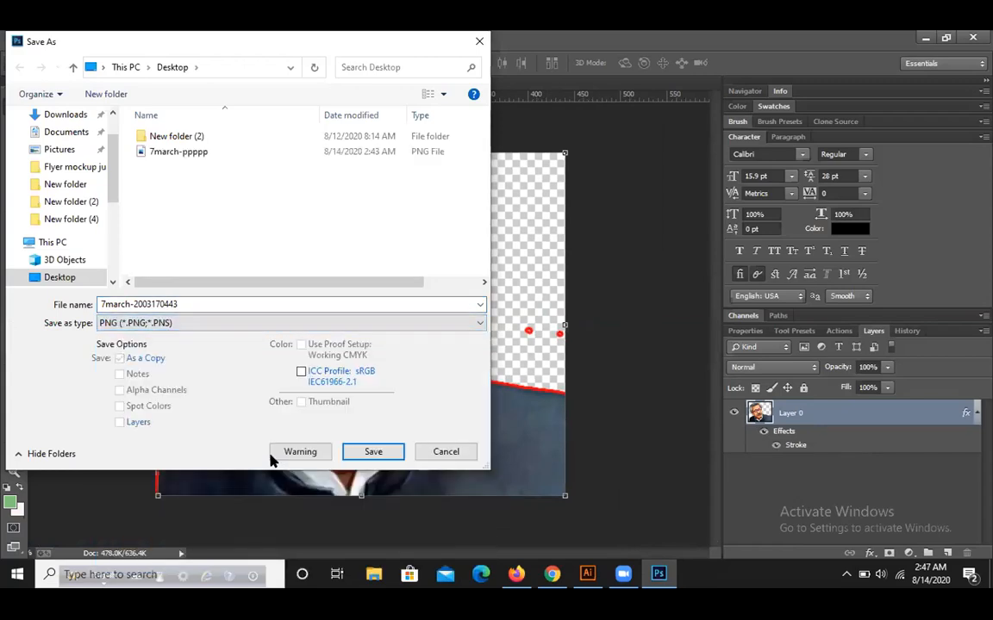
pyautogui.click(374, 451)
pyautogui.click(539, 198)
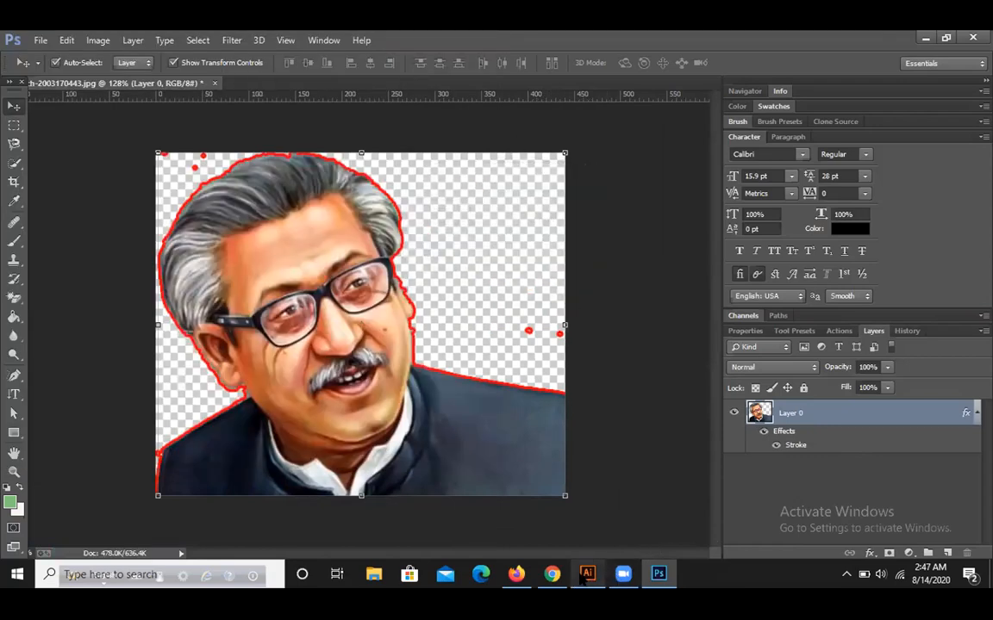
# Step: Switch to Illustrator and delete the portrait from the black artboard of Untitled-1
pyautogui.moveTo(587, 575)
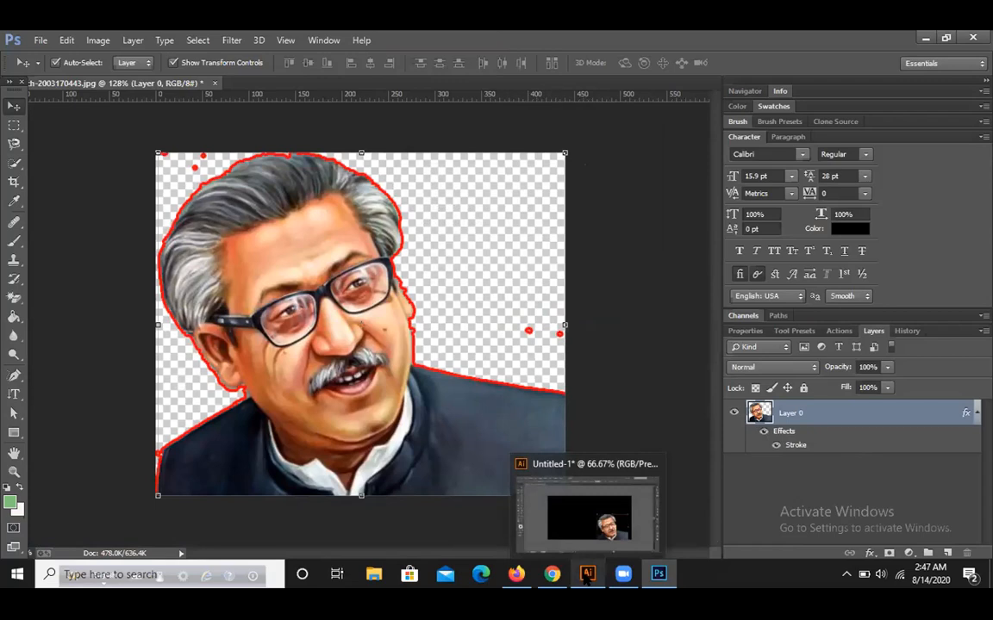
pyautogui.click(586, 575)
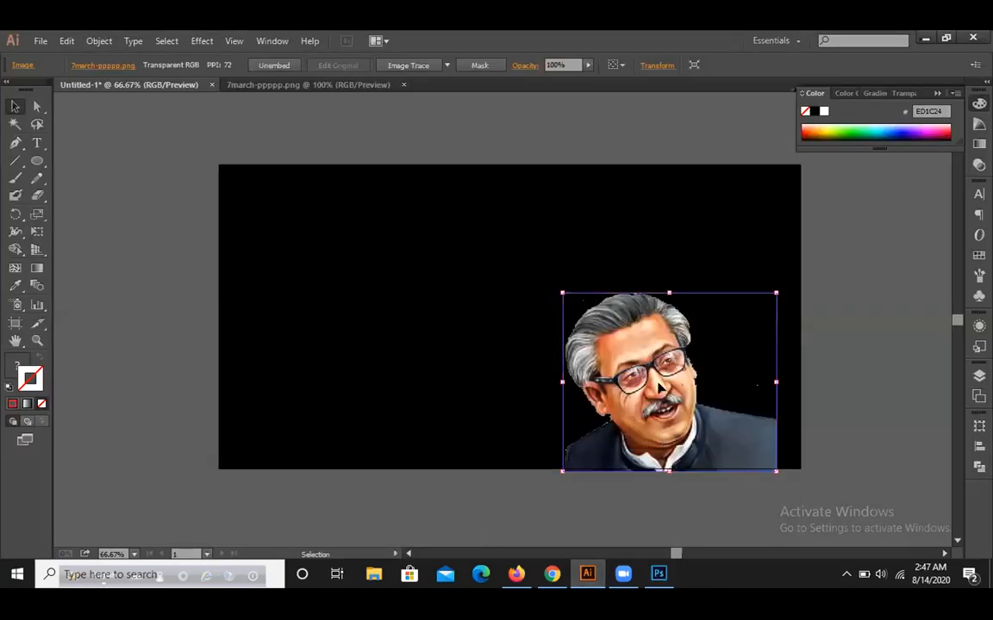
pyautogui.press('Delete')
# Step: Open 7march-ppppp from the Desktop in another document window
pyautogui.click(39, 40)
pyautogui.click(67, 91)
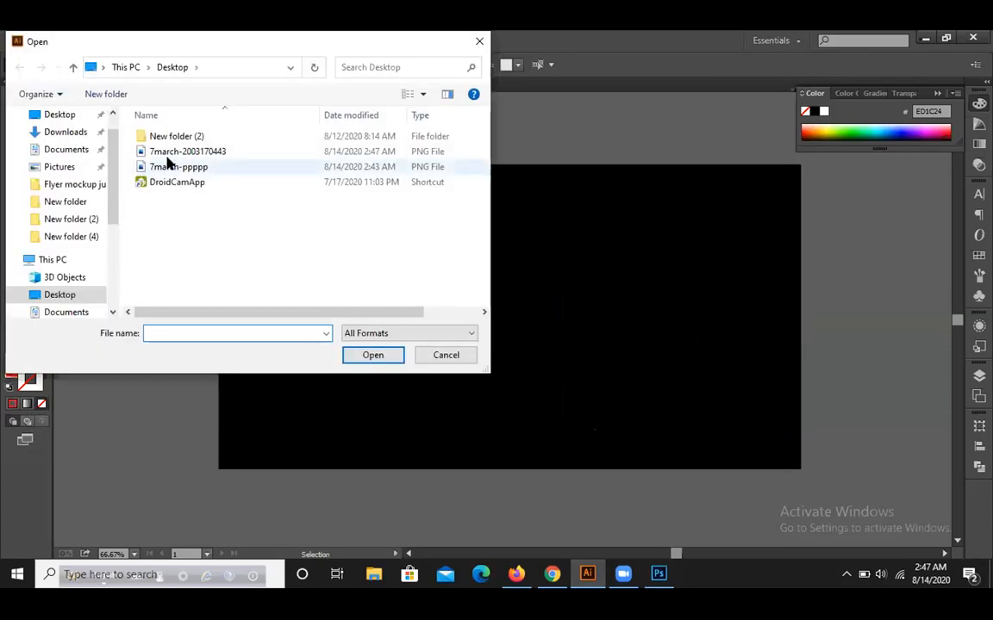
pyautogui.click(191, 166)
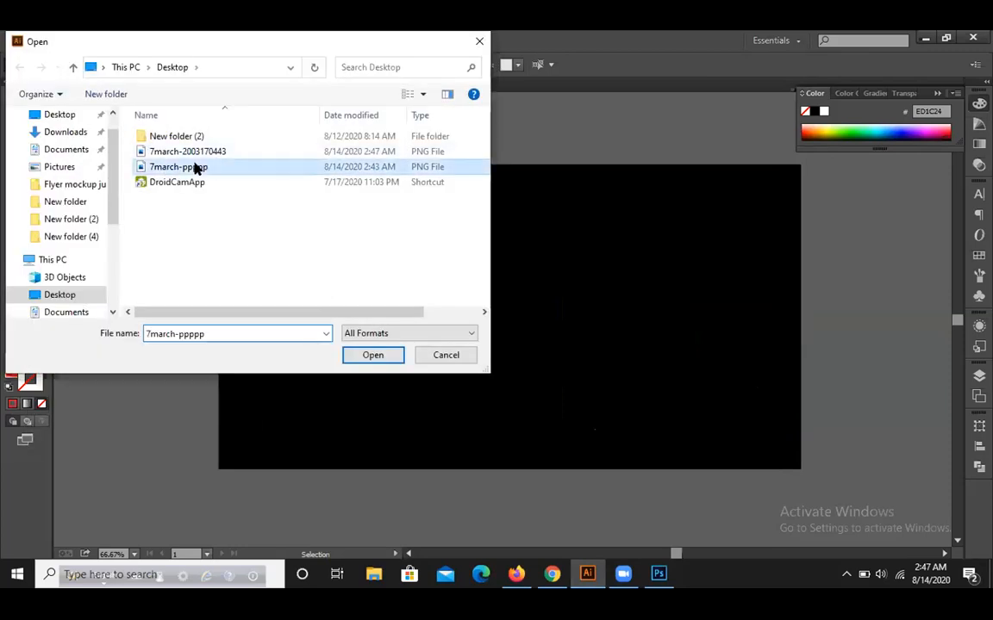
pyautogui.click(372, 355)
pyautogui.click(572, 321)
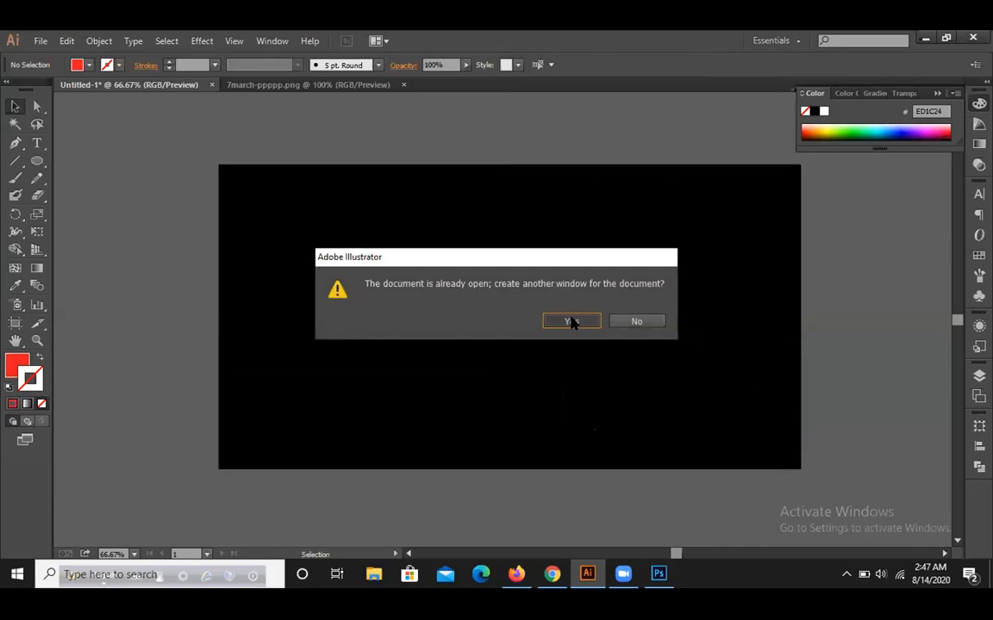
# Step: Open 7march-2003170443.png and bring the outlined portrait into Untitled-1, placed in the lower-right corner of the black artboard
pyautogui.click(40, 40)
pyautogui.click(85, 89)
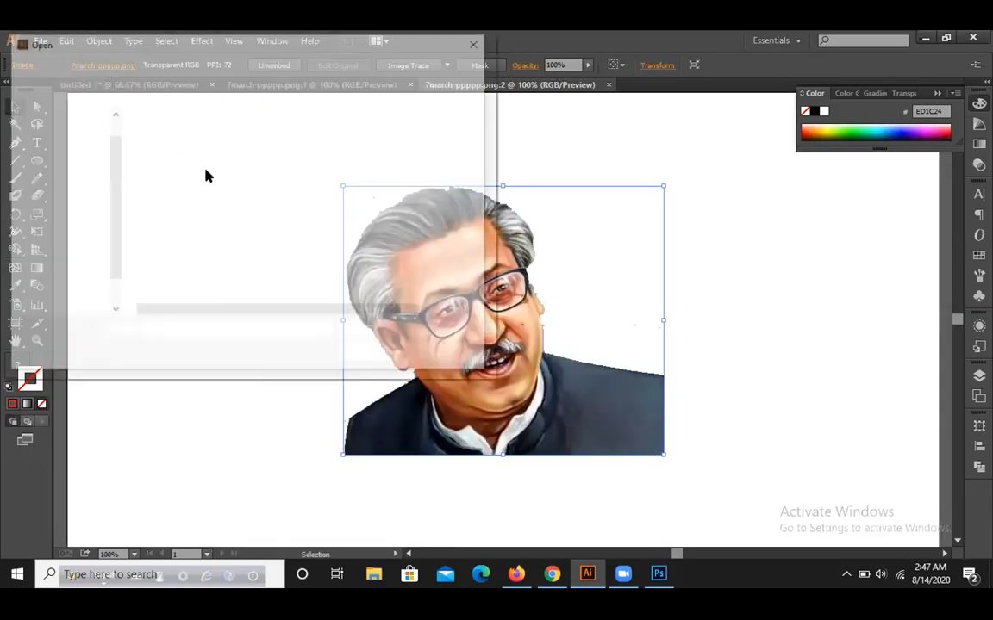
pyautogui.click(185, 152)
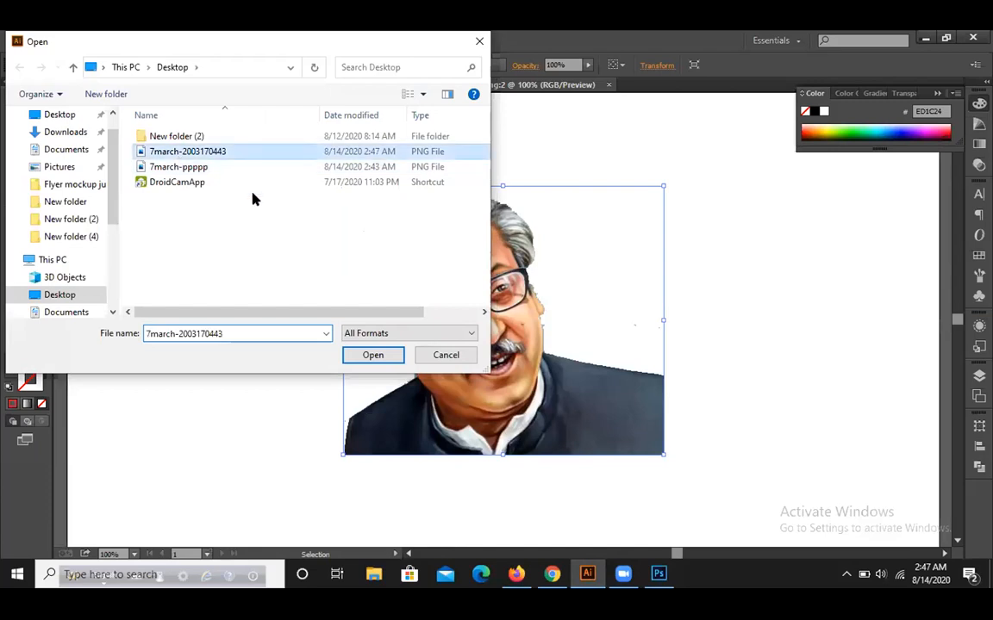
pyautogui.click(373, 354)
pyautogui.moveTo(515, 392); pyautogui.dragTo(693, 420)
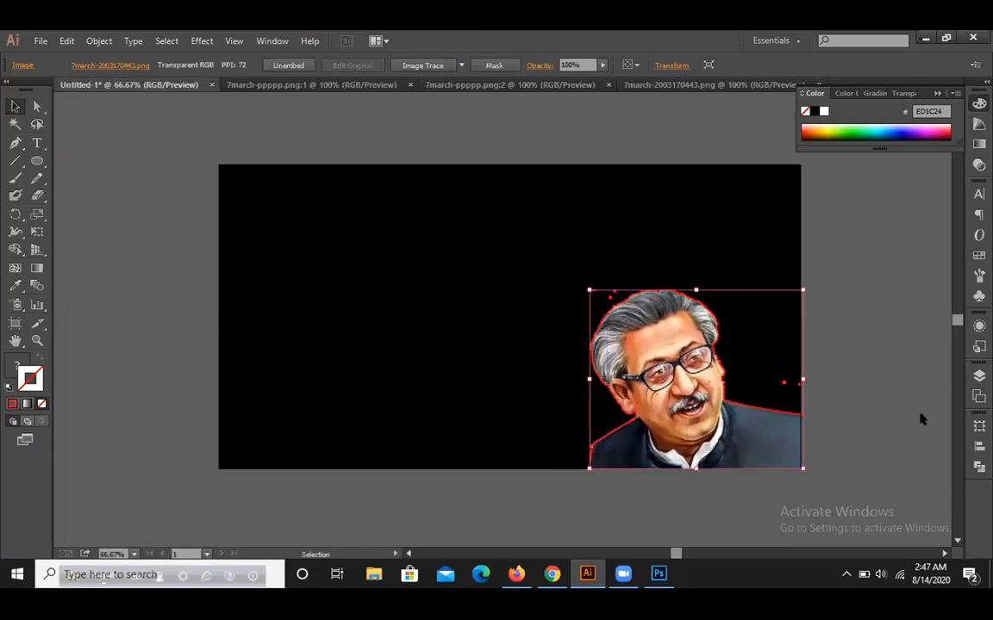
pyautogui.click(885, 412)
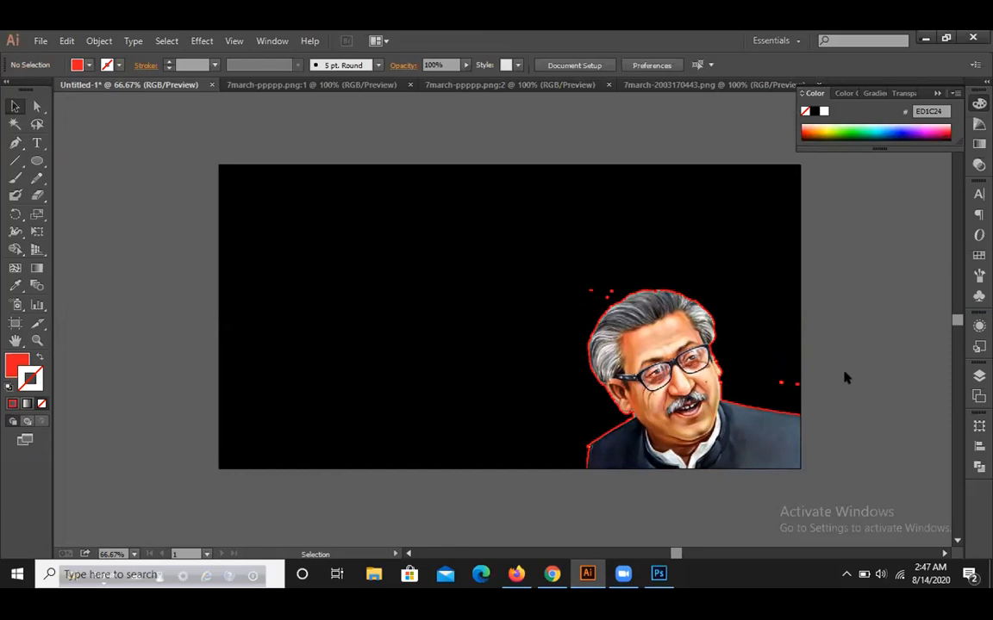
# Step: Switch to Chrome and run a Google image search for "15th august bd"
pyautogui.click(550, 574)
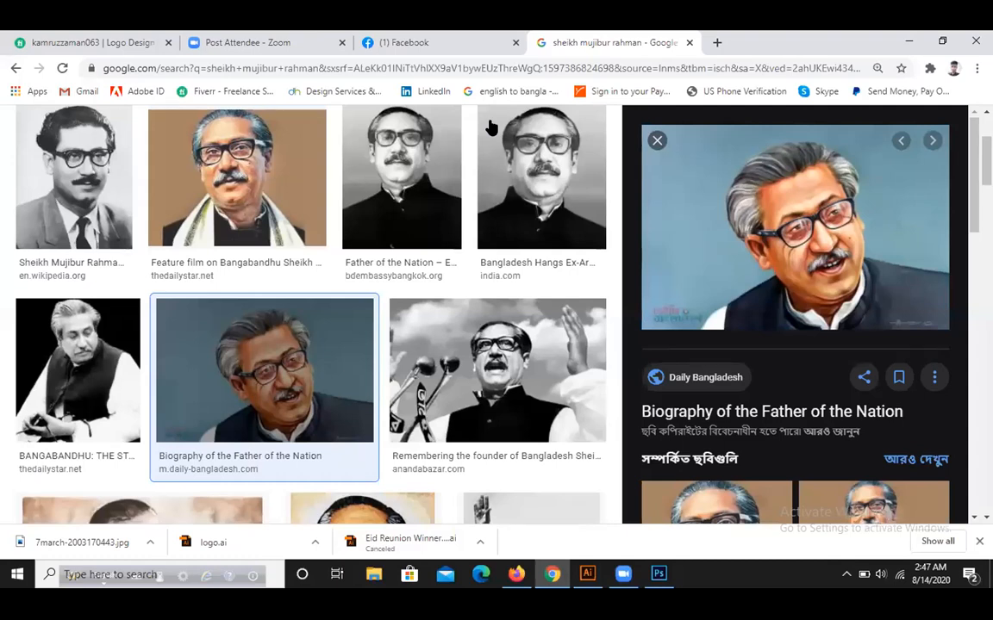
pyautogui.click(494, 67)
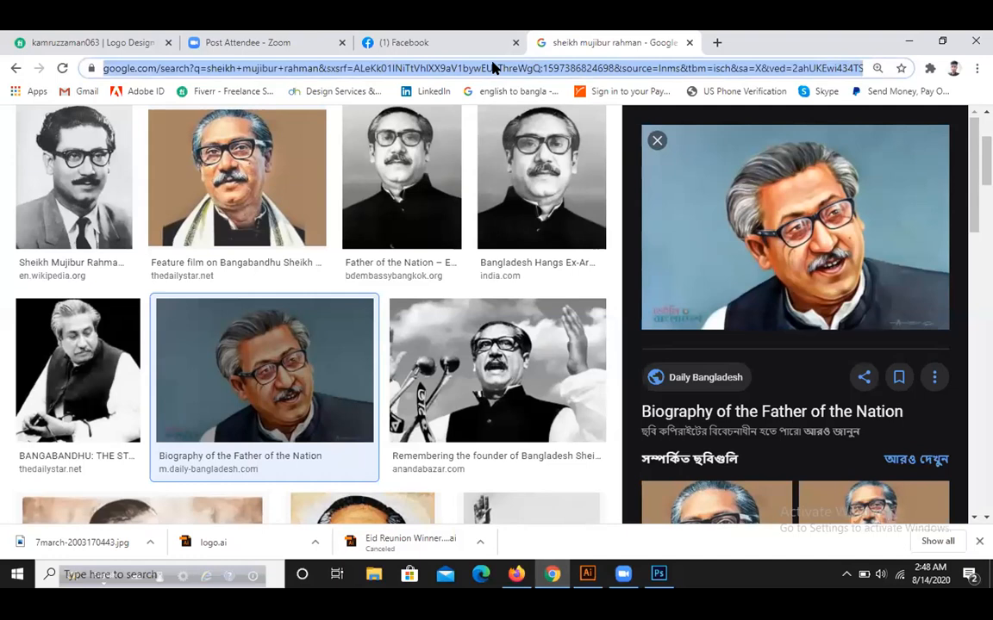
pyautogui.write('15')
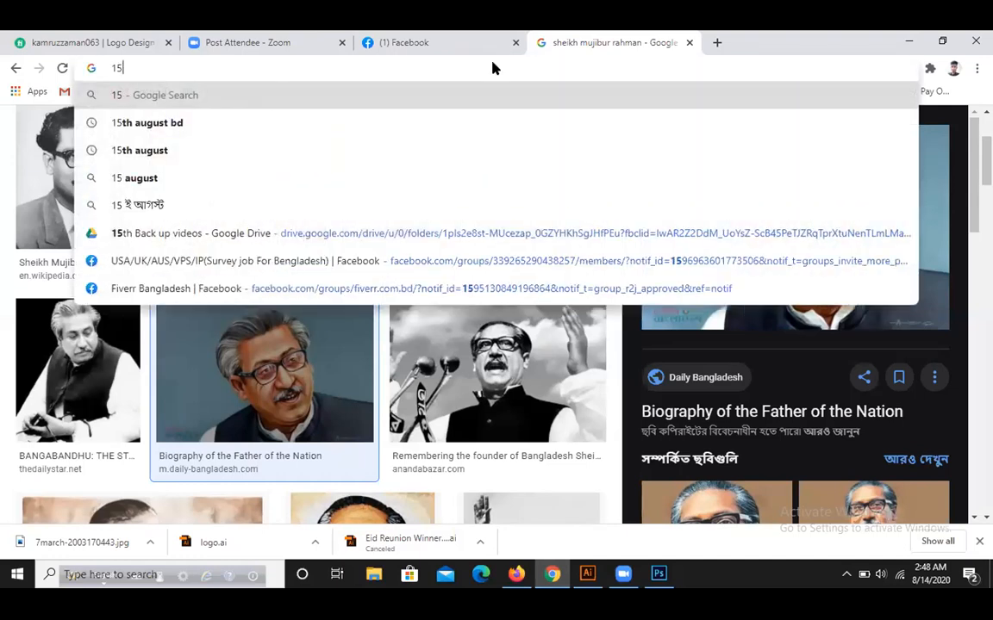
pyautogui.click(199, 122)
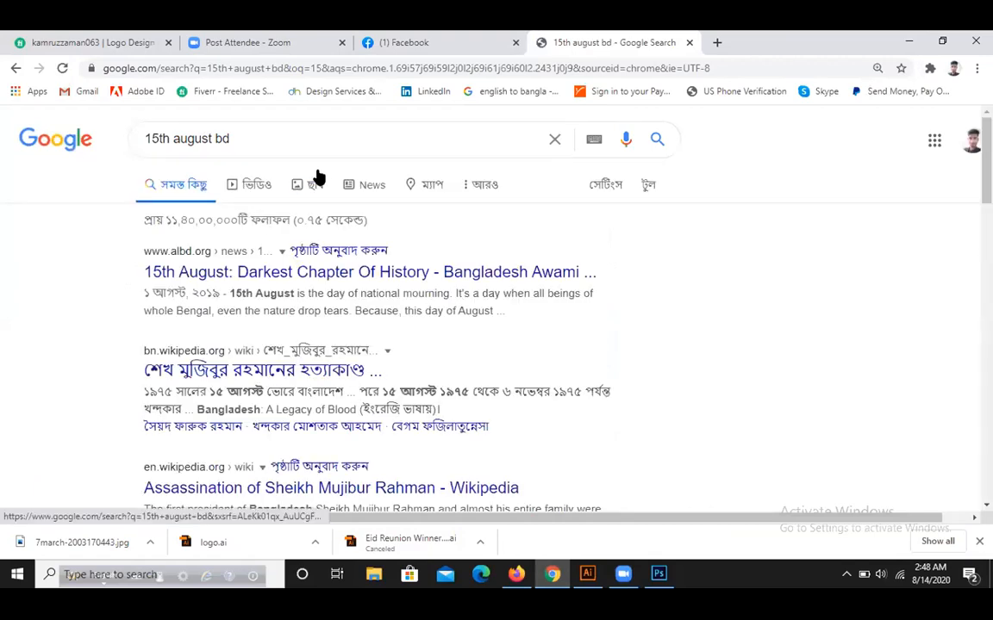
pyautogui.click(313, 183)
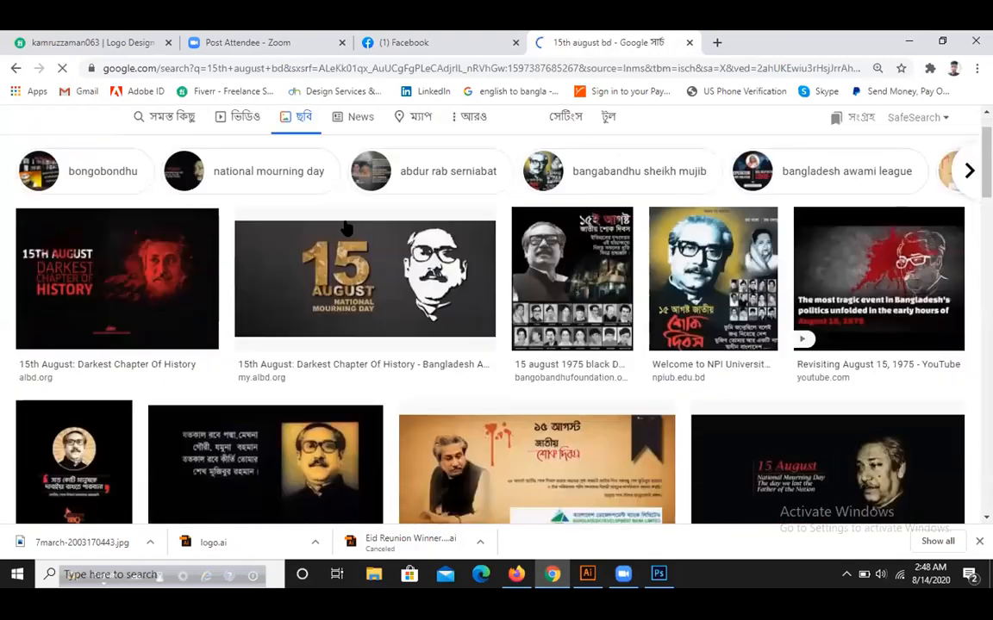
# Step: Open the "Advertising Archive Bangladesh: Aug 15, 2015" banner from the image results and copy the image
pyautogui.scroll(-3, 345, 227)
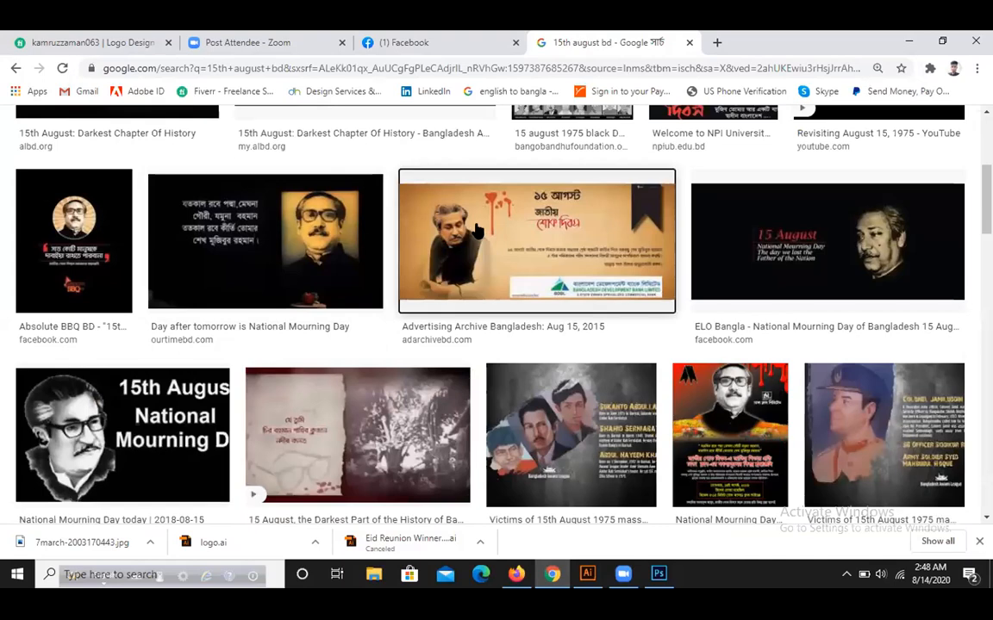
pyautogui.click(428, 205)
pyautogui.rightClick(711, 166)
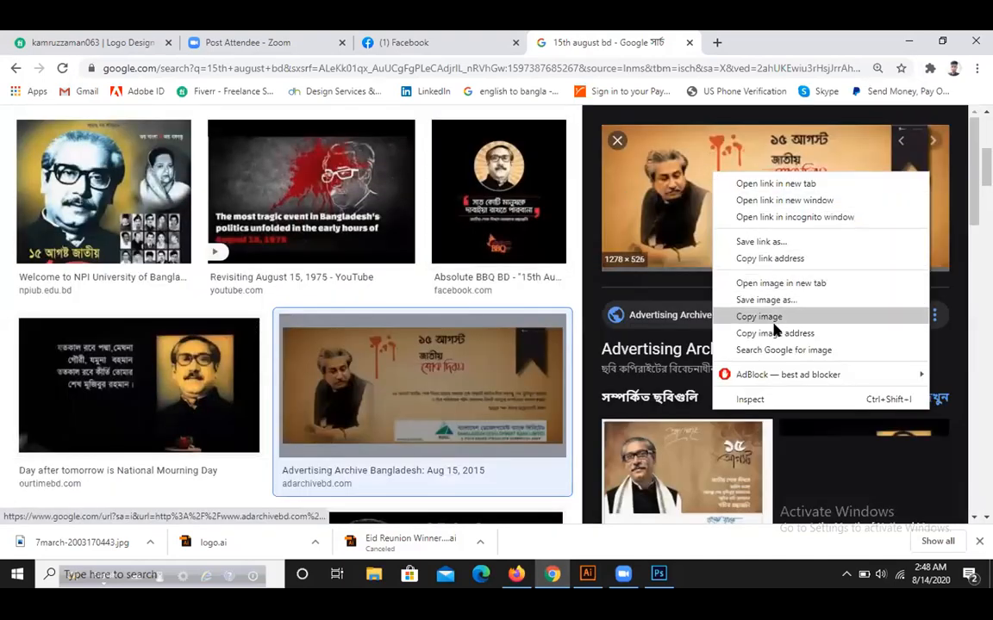
pyautogui.click(772, 316)
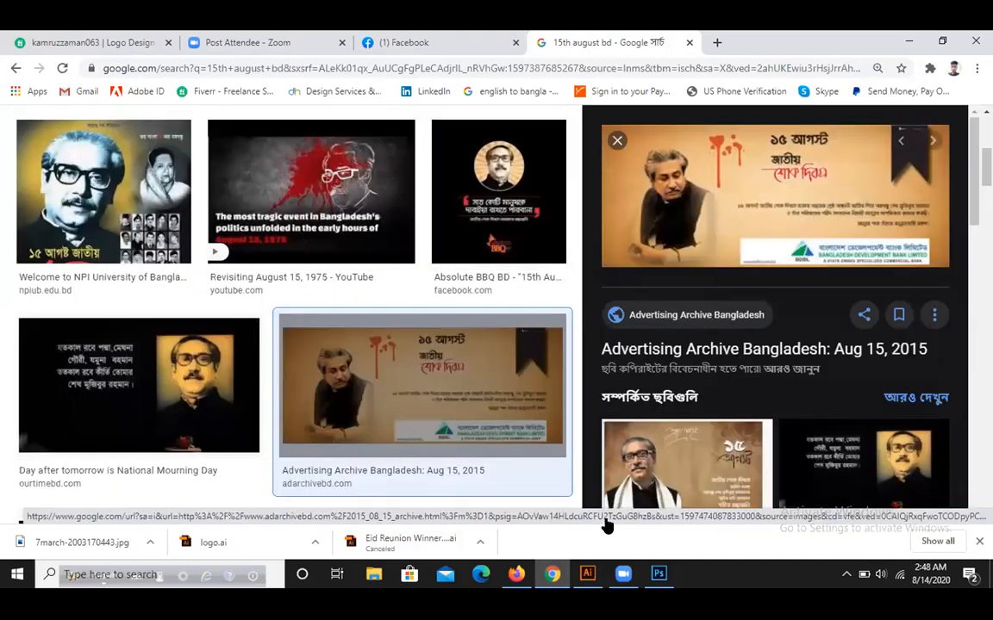
# Step: Switch to Photoshop and quit it without saving the changes to 7march-2003170443.jpg
pyautogui.click(587, 574)
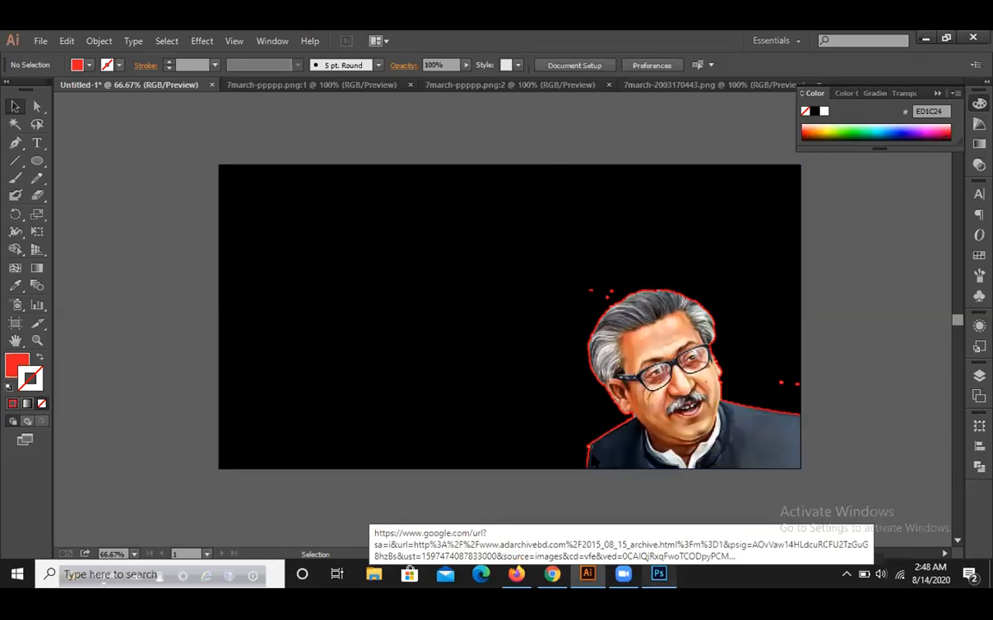
pyautogui.click(658, 574)
pyautogui.click(970, 38)
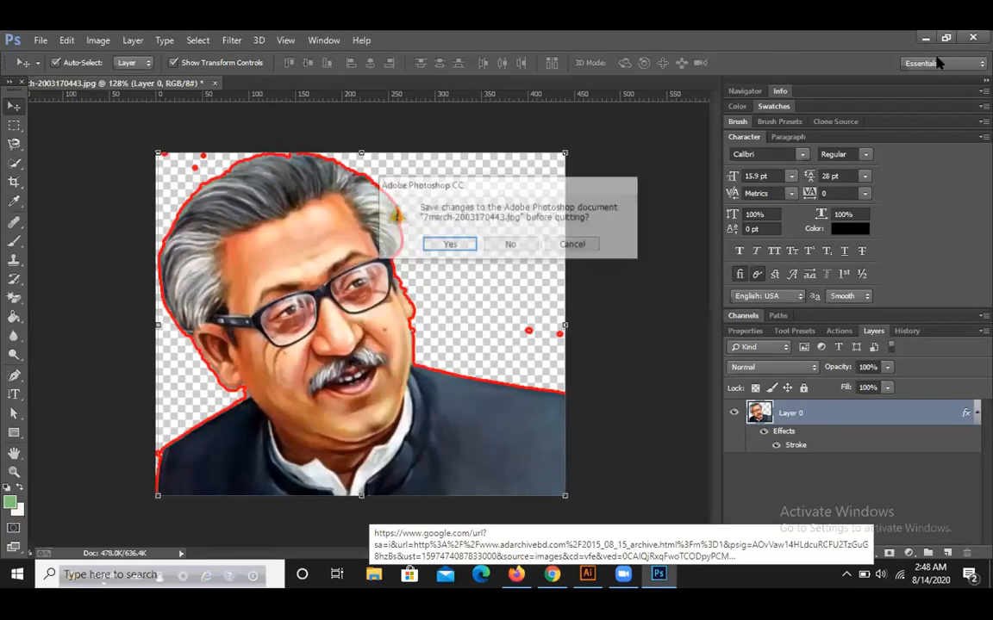
pyautogui.click(510, 244)
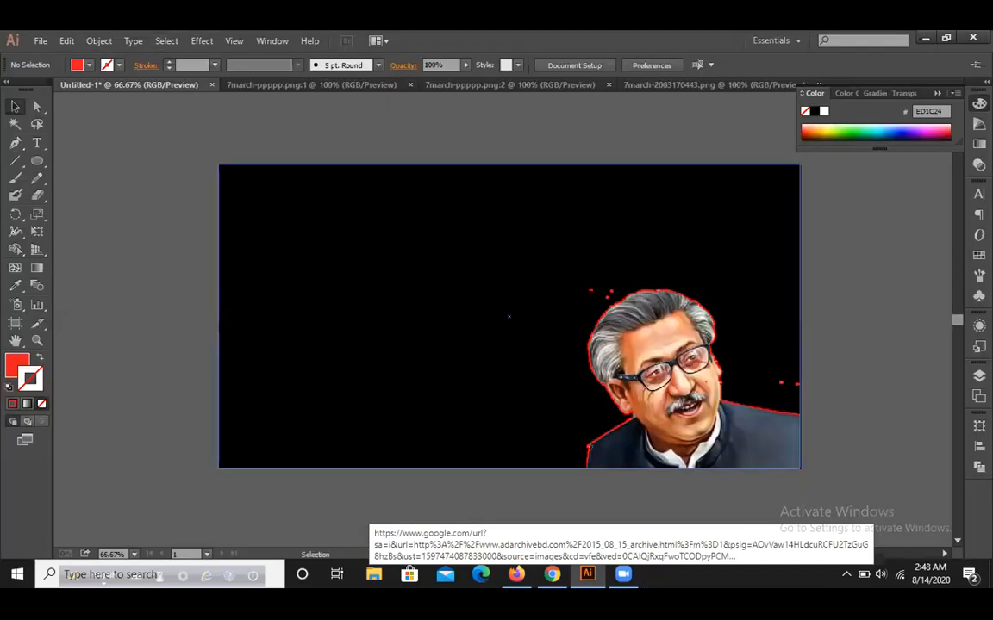
# Step: Paste the copied banner into Untitled-1 in Illustrator, enlarge it to about 925 by 381 px and place it just above the artboard
pyautogui.hotkey('ctrl', 'v')
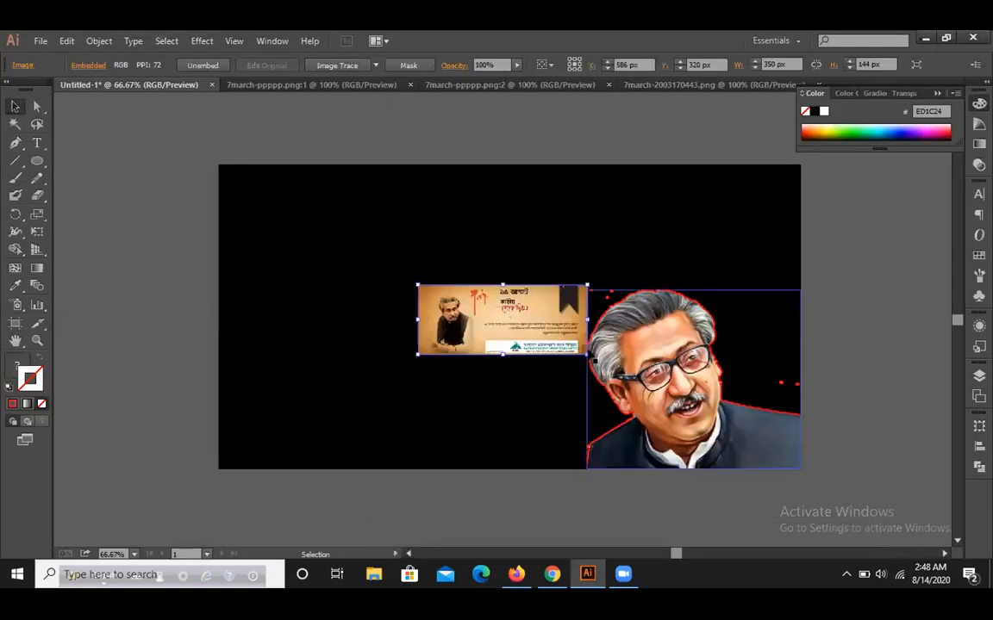
pyautogui.moveTo(587, 353); pyautogui.dragTo(669, 474)
pyautogui.moveTo(460, 277); pyautogui.dragTo(399, 166)
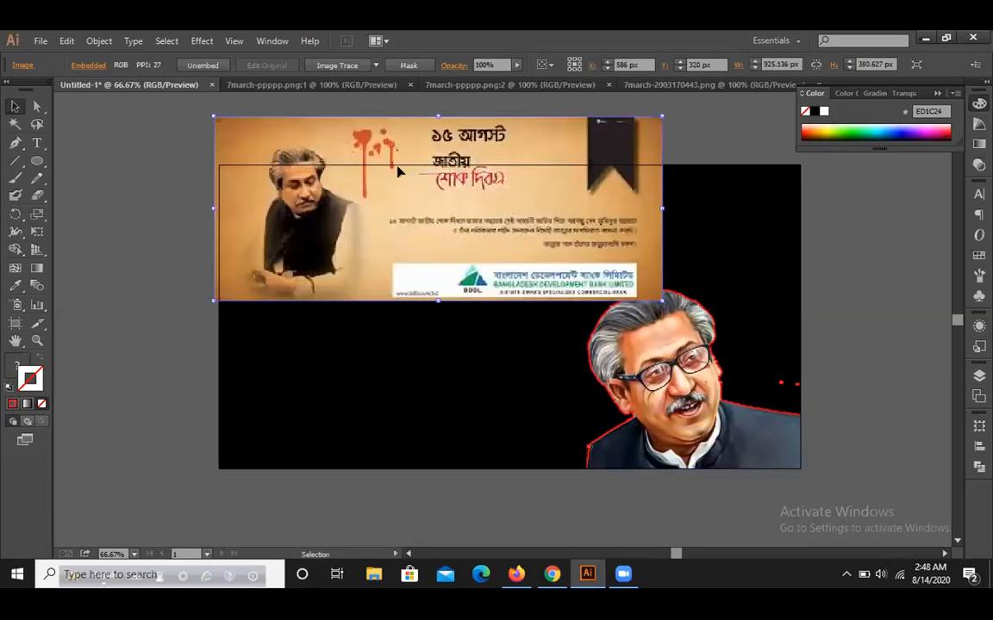
pyautogui.scroll(3, 398, 167)
pyautogui.moveTo(426, 276); pyautogui.dragTo(418, 148)
pyautogui.scroll(3, 422, 194)
pyautogui.moveTo(475, 170); pyautogui.dragTo(475, 180)
pyautogui.click(669, 154)
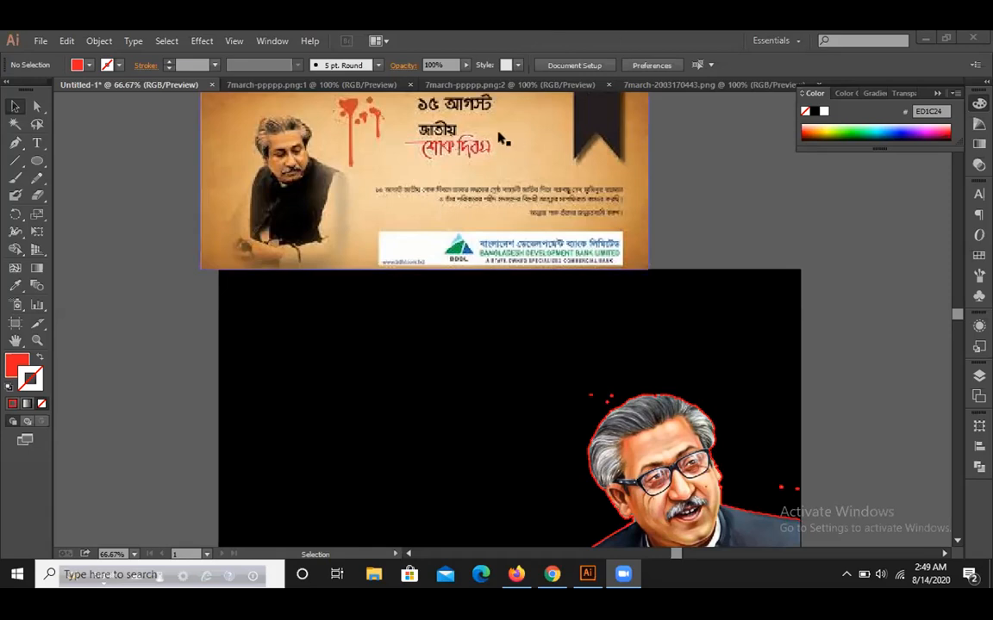
pyautogui.click(36, 143)
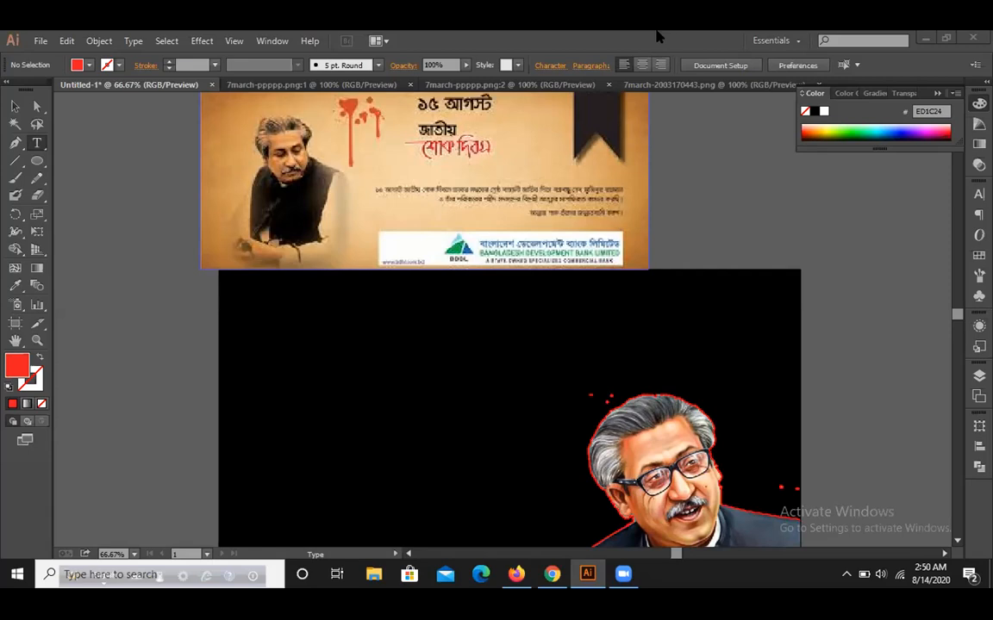
pyautogui.click(14, 106)
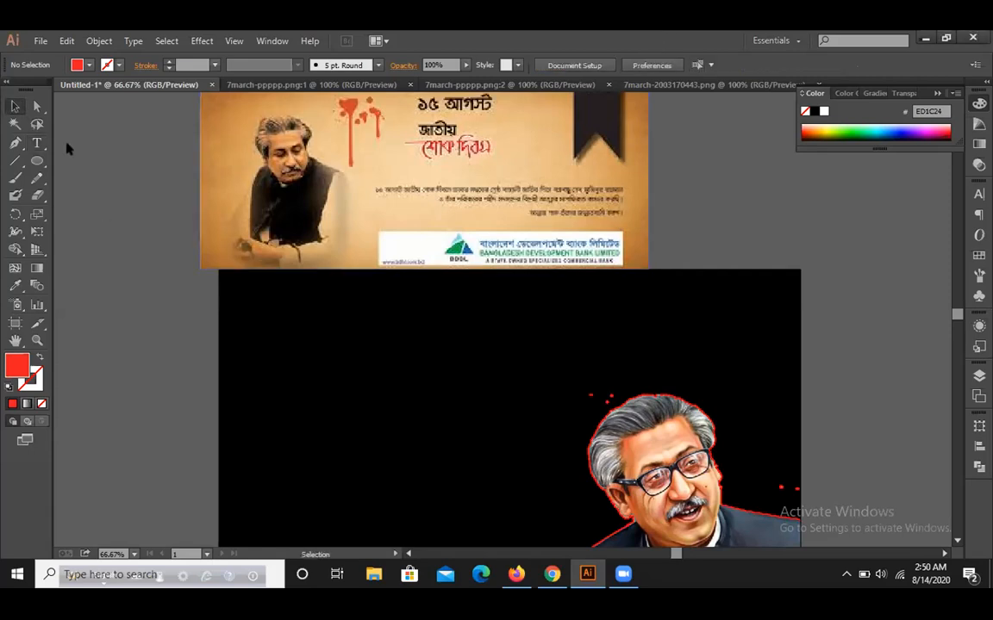
pyautogui.click(37, 143)
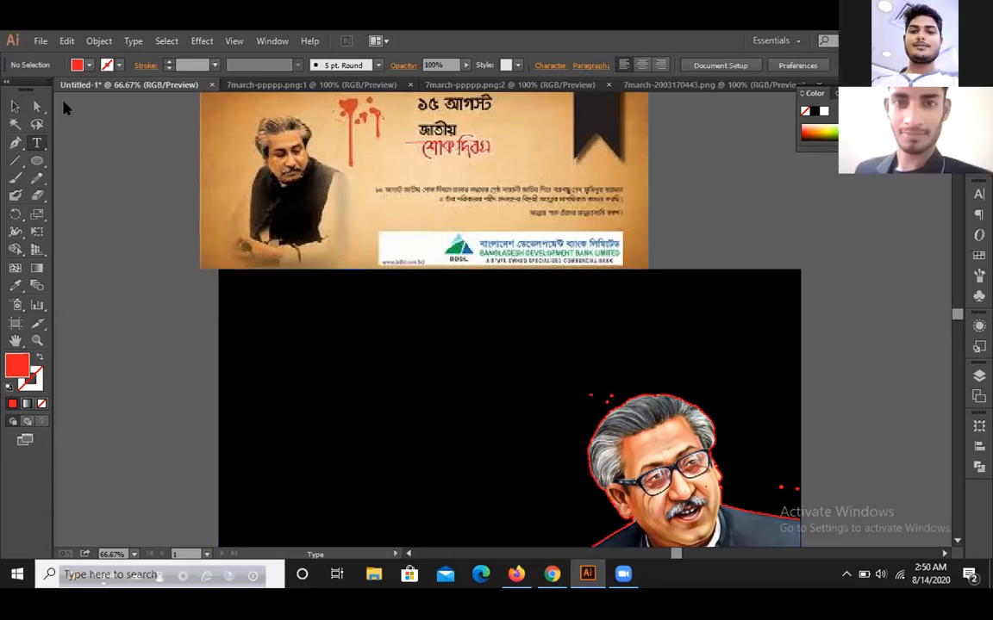
pyautogui.click(15, 106)
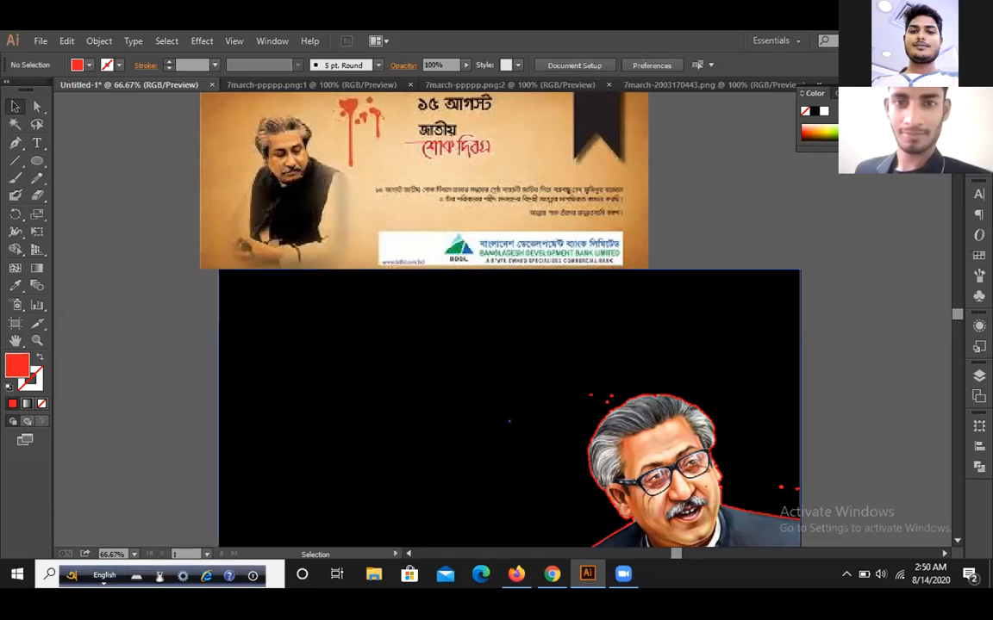
# Step: Place the Vector Grime symbol on the empty canvas left of the artboard and break its link to the symbol
pyautogui.scroll(-1, 508, 421)
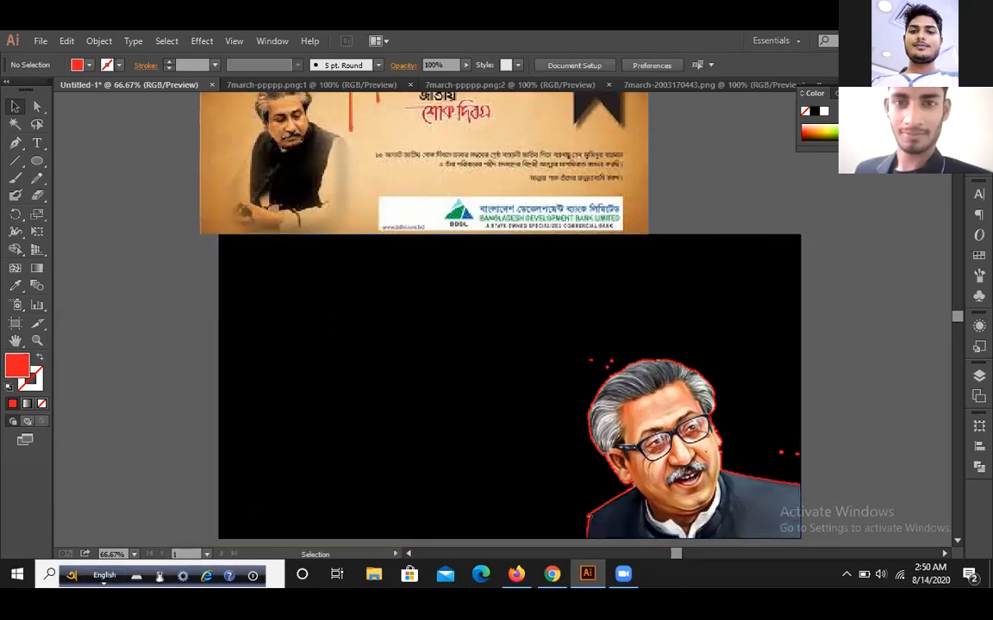
pyautogui.click(979, 296)
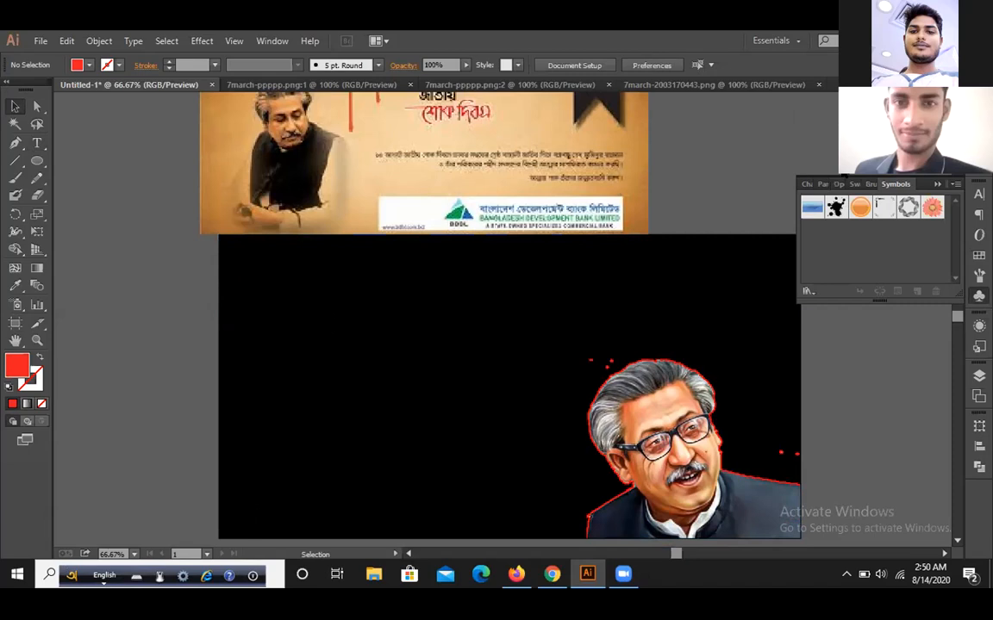
pyautogui.moveTo(205, 334); pyautogui.dragTo(148, 335)
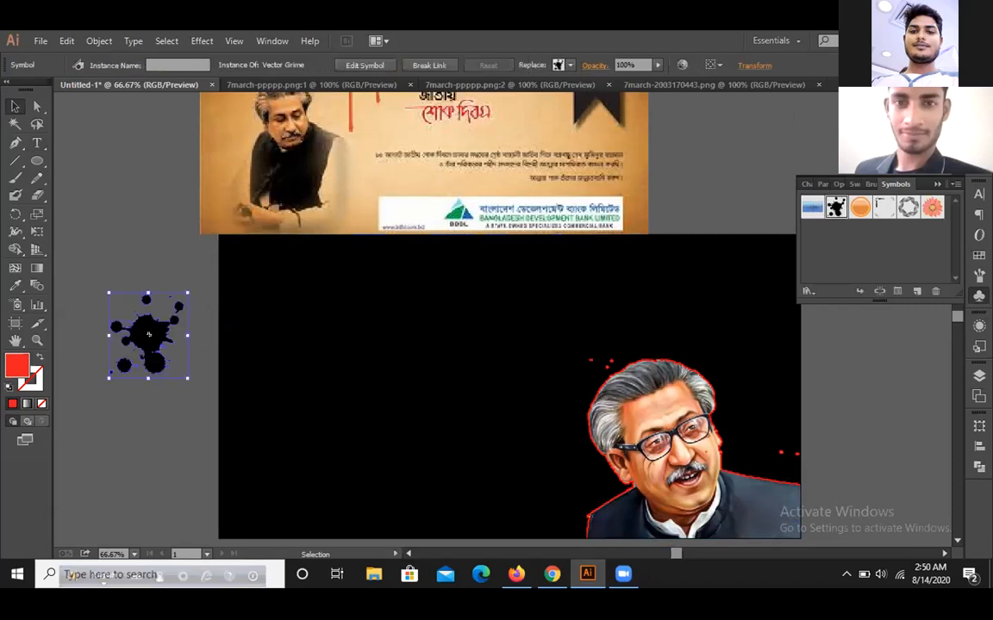
pyautogui.click(427, 65)
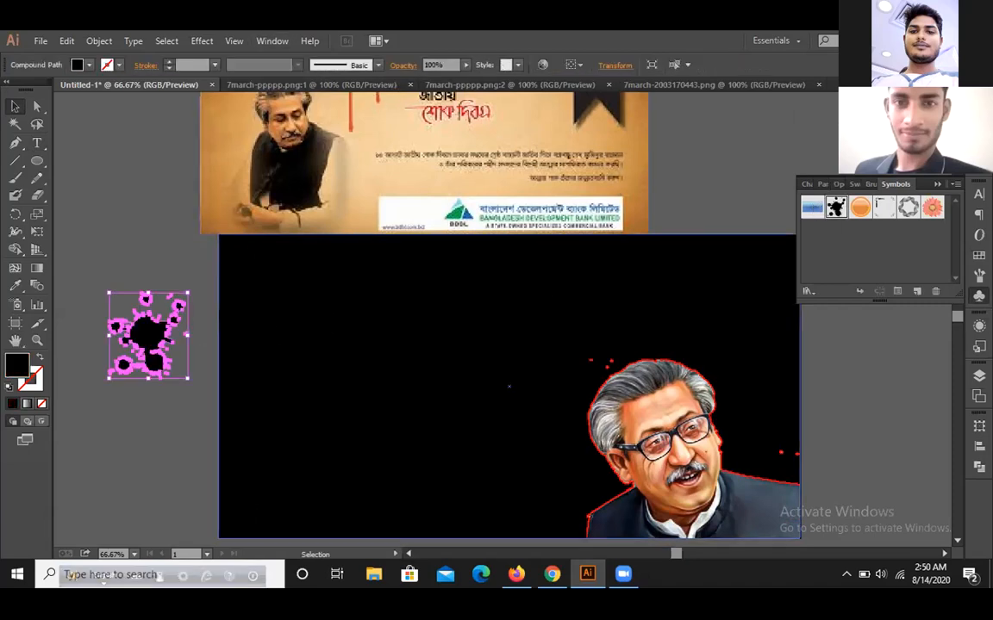
# Step: Try to ungroup the black ink splatter
pyautogui.rightClick(136, 333)
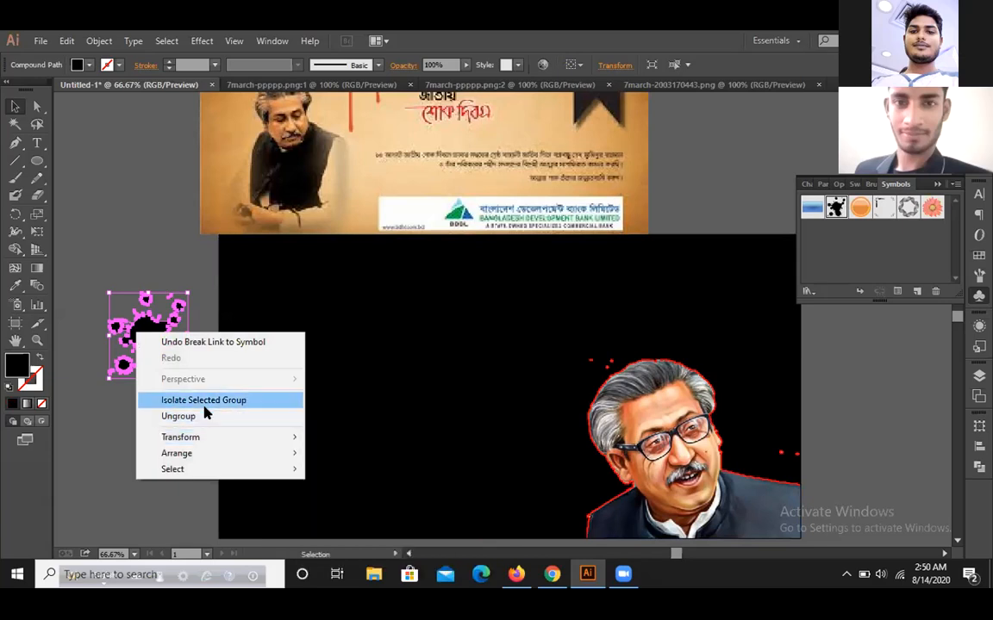
pyautogui.click(94, 388)
pyautogui.click(148, 327)
pyautogui.rightClick(164, 336)
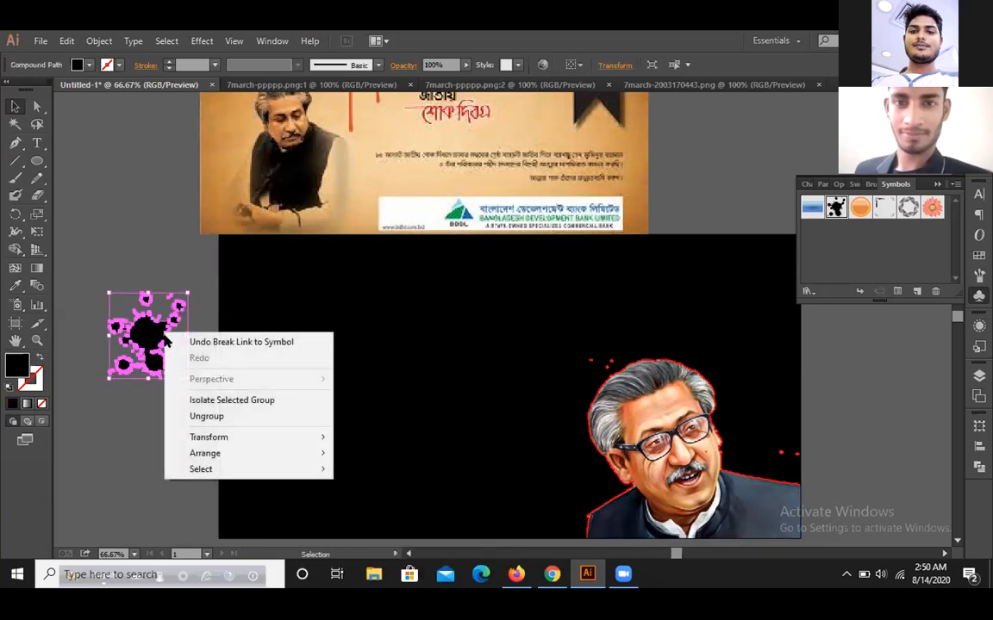
pyautogui.click(197, 417)
pyautogui.rightClick(153, 334)
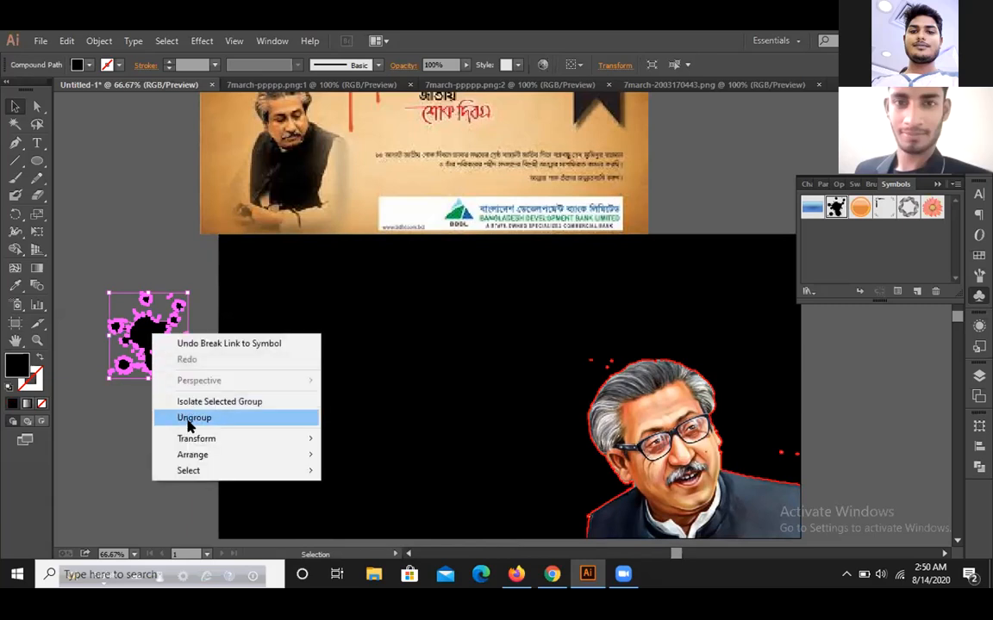
pyautogui.click(188, 417)
pyautogui.click(134, 395)
pyautogui.rightClick(150, 335)
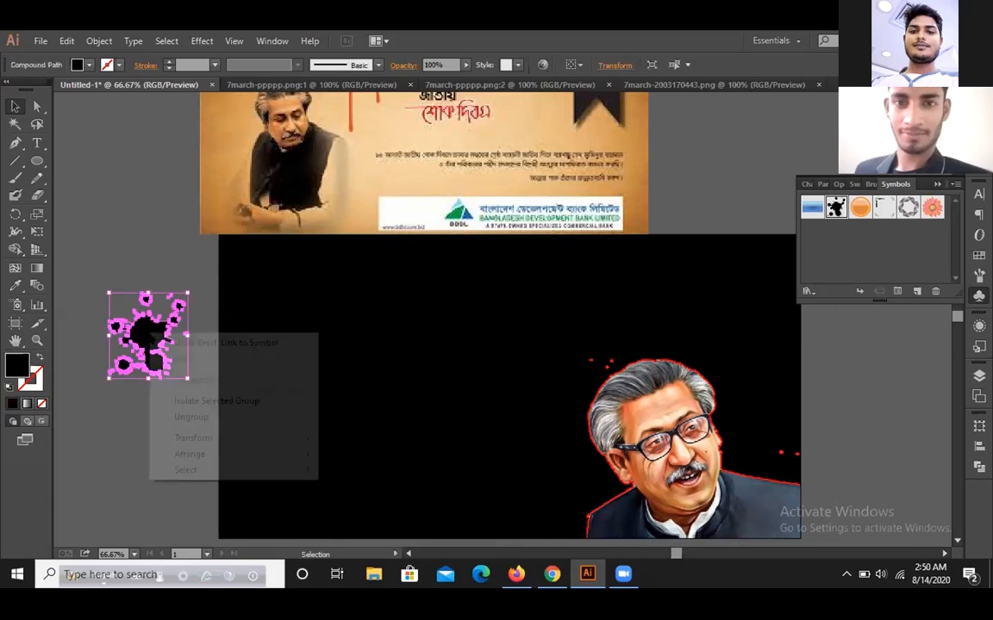
pyautogui.click(189, 415)
pyautogui.click(105, 381)
# Step: Fill the ink splatter with red and deselect it
pyautogui.click(146, 332)
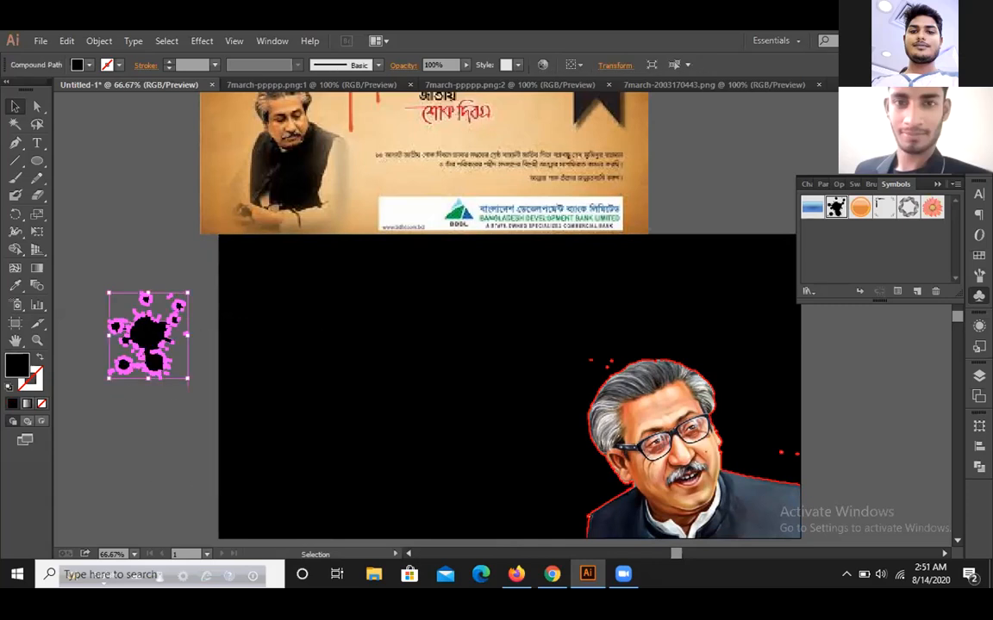
pyautogui.click(89, 65)
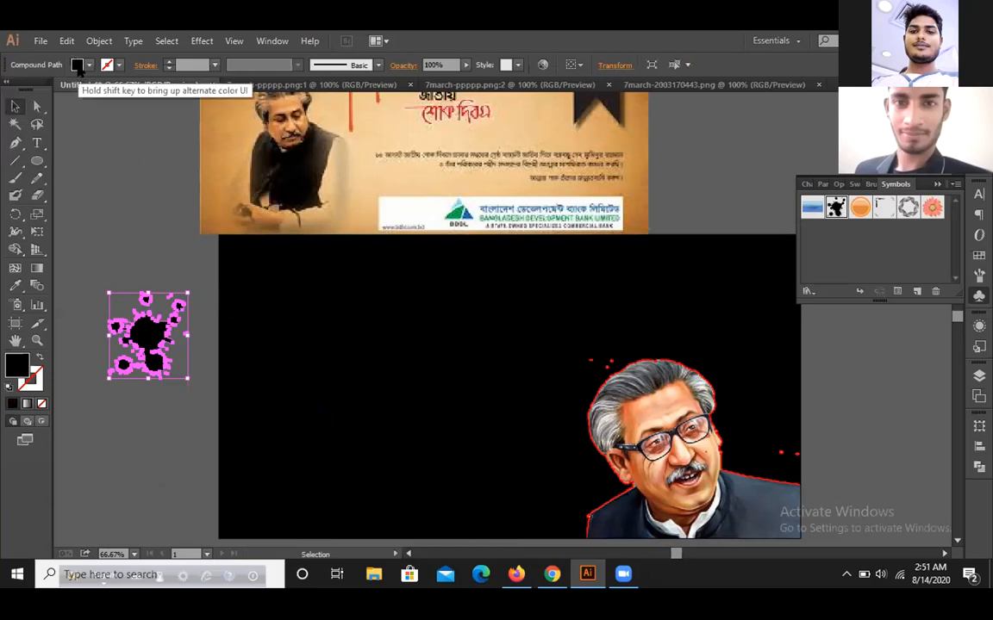
pyautogui.click(49, 88)
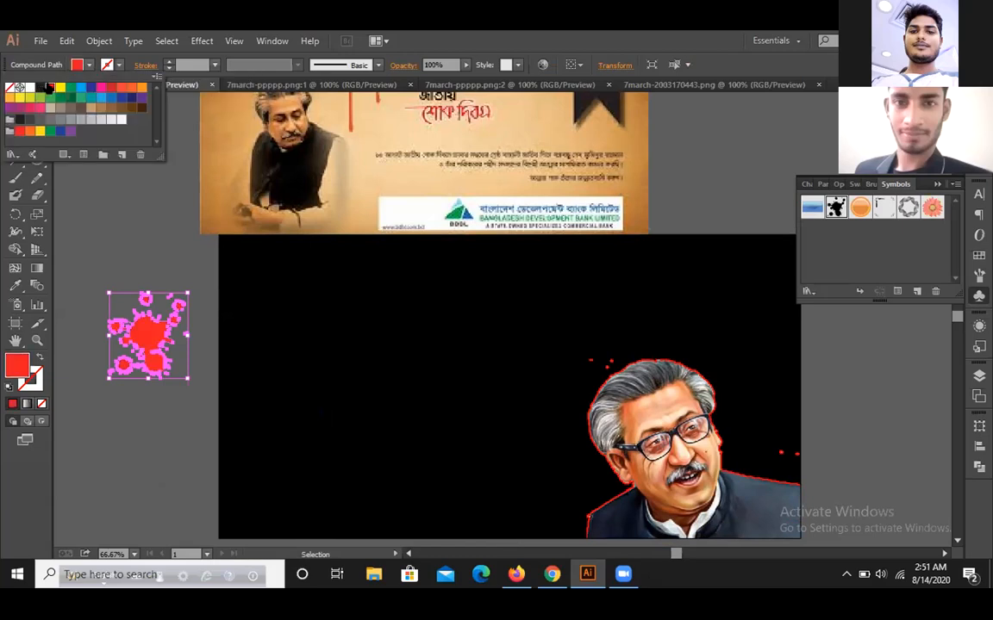
pyautogui.click(175, 206)
pyautogui.click(168, 274)
# Step: Place the red splatter on the left half of the artboard and lock the black background rectangle in its original position
pyautogui.moveTo(148, 344); pyautogui.dragTo(532, 377)
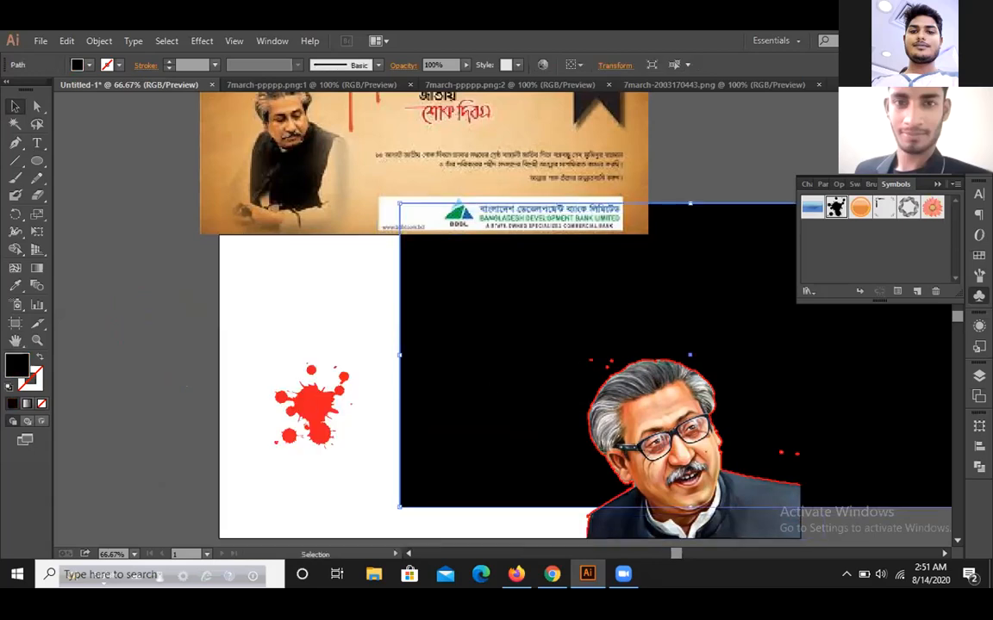
pyautogui.hotkey('ctrl', 'z')
pyautogui.press('a')
pyautogui.hotkey('ctrl', '2')
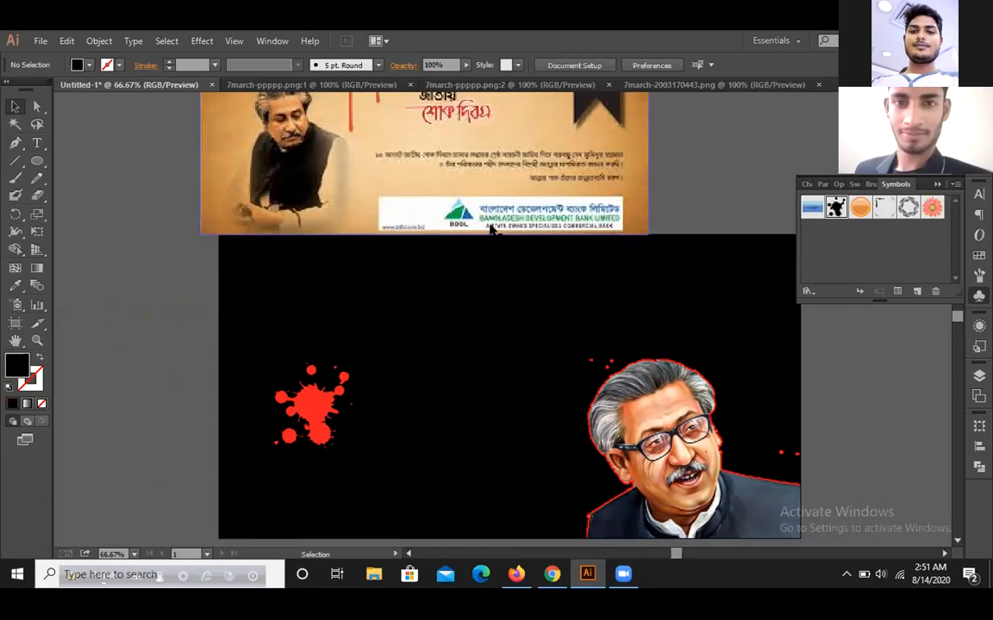
# Step: Release the lock on the black background rectangle and select it
pyautogui.scroll(2, 498, 228)
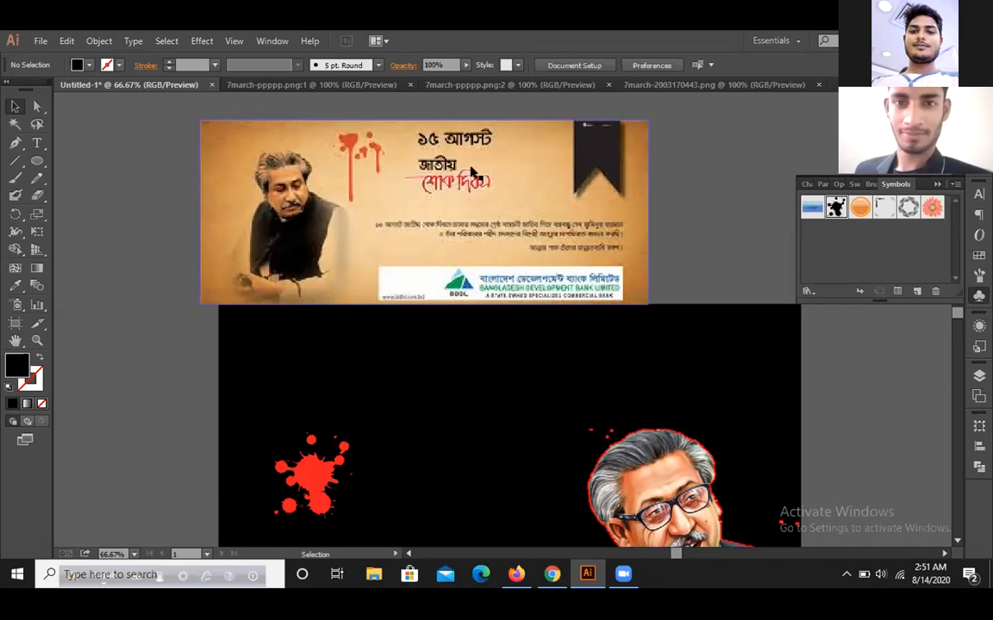
pyautogui.scroll(-2, 465, 231)
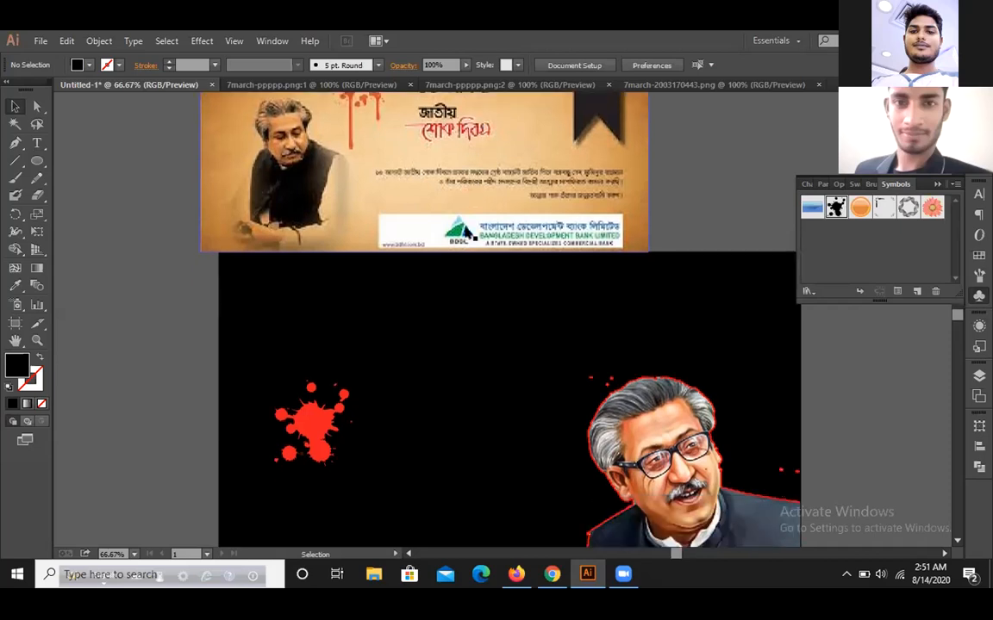
pyautogui.scroll(-1, 465, 231)
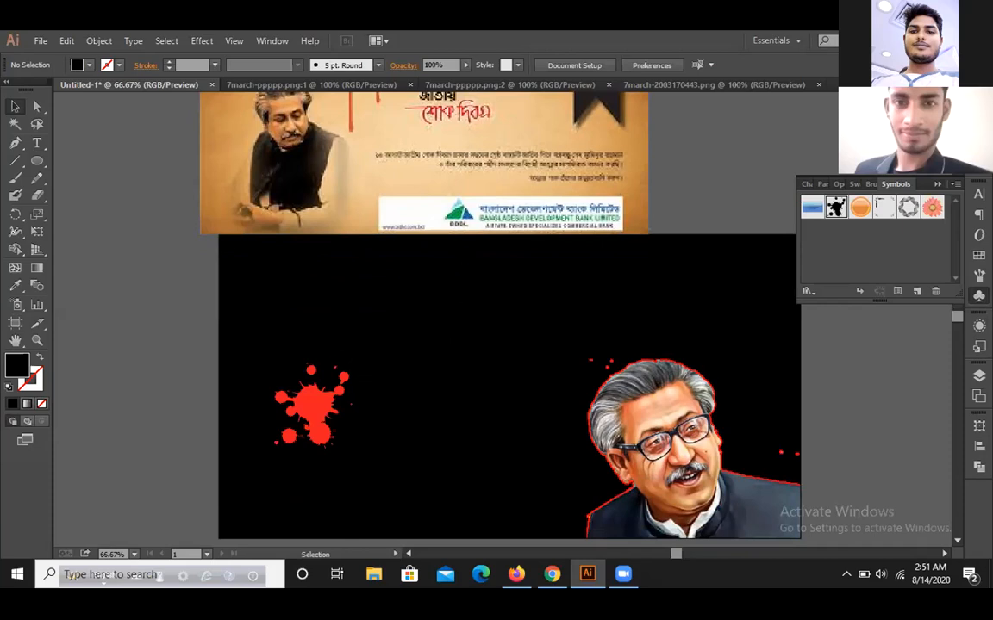
pyautogui.press('alt')
pyautogui.click(465, 345)
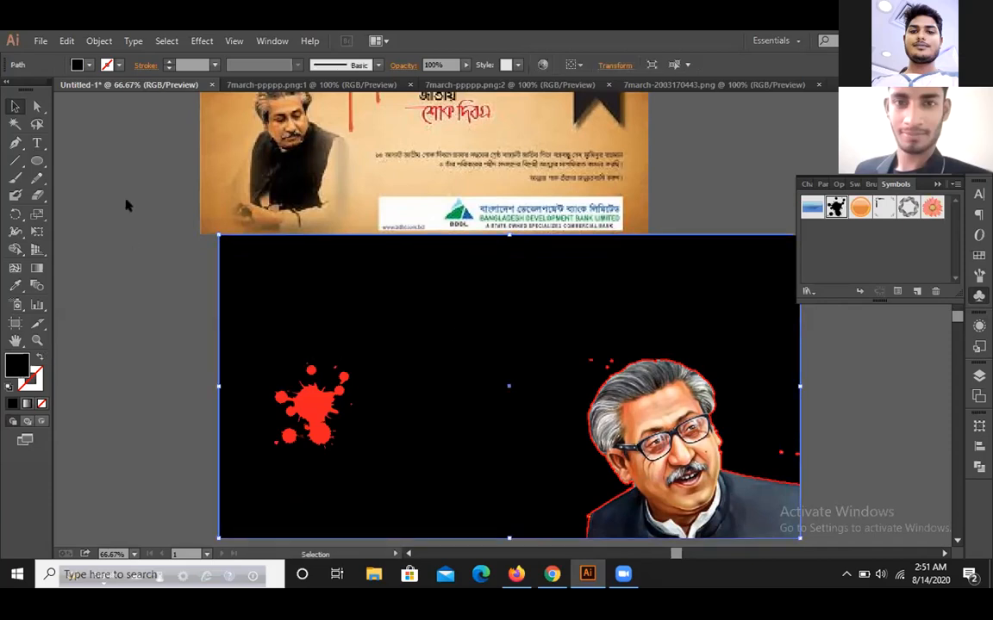
# Step: Fill the background rectangle with the brown sampled from the reference banner's background
pyautogui.click(15, 285)
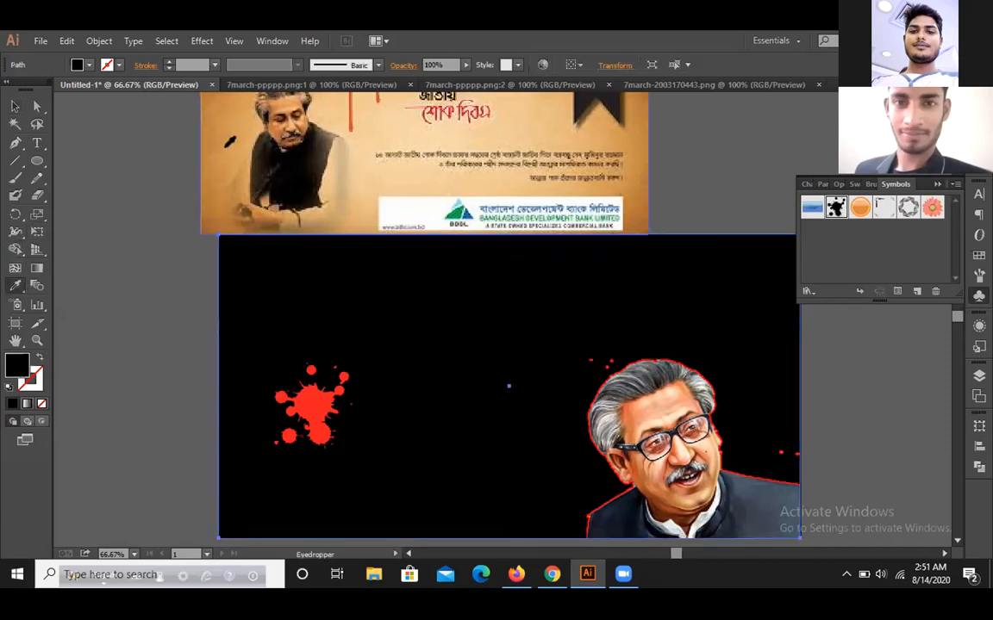
pyautogui.click(210, 148)
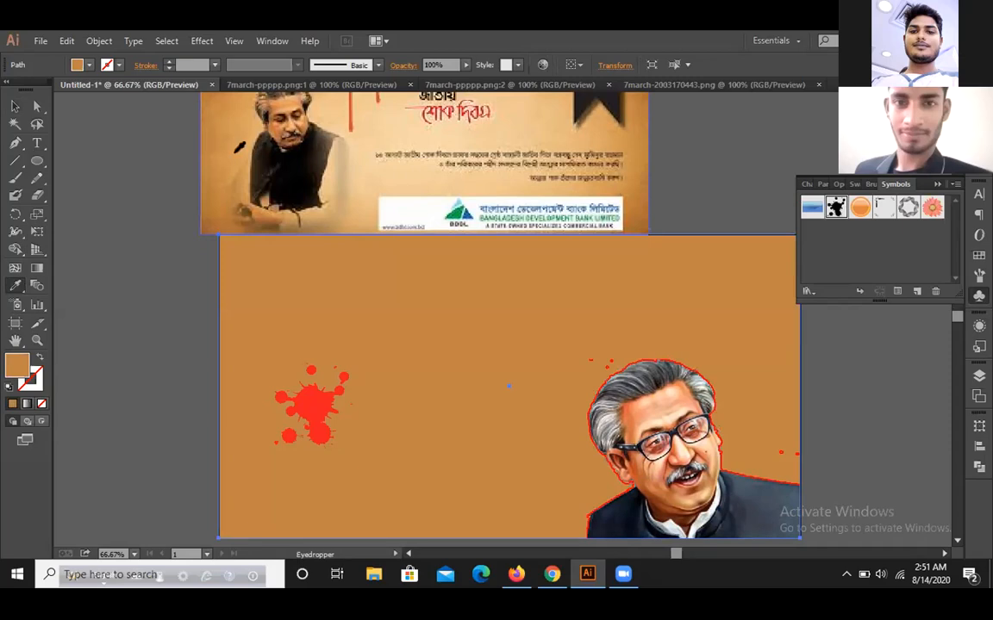
pyautogui.press('v')
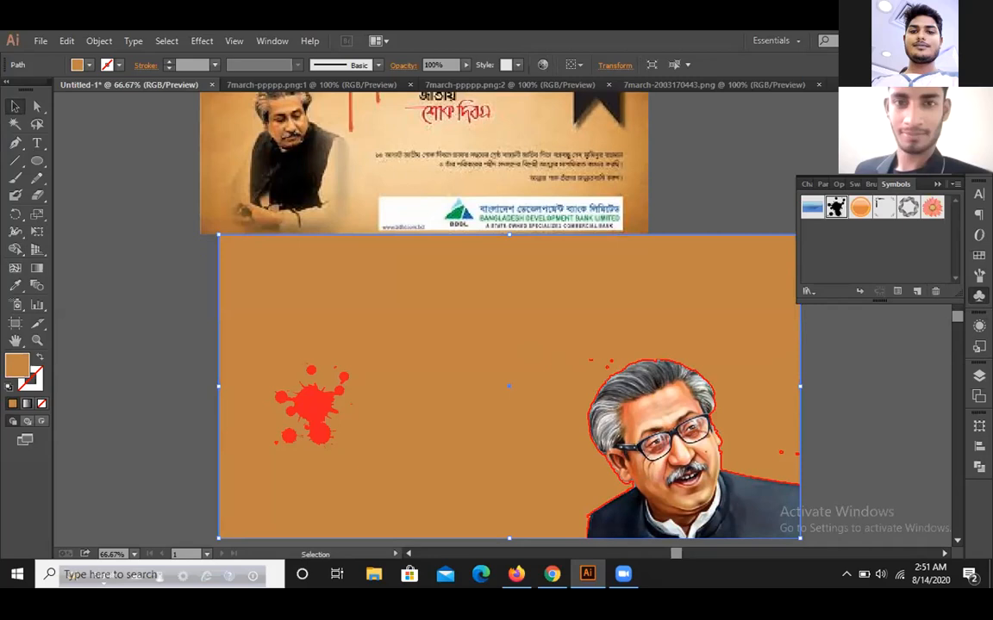
# Step: Apply a linear gradient to the background rectangle and set both end stops to the brown C=30 M=50 Y=75 K=10
pyautogui.click(979, 123)
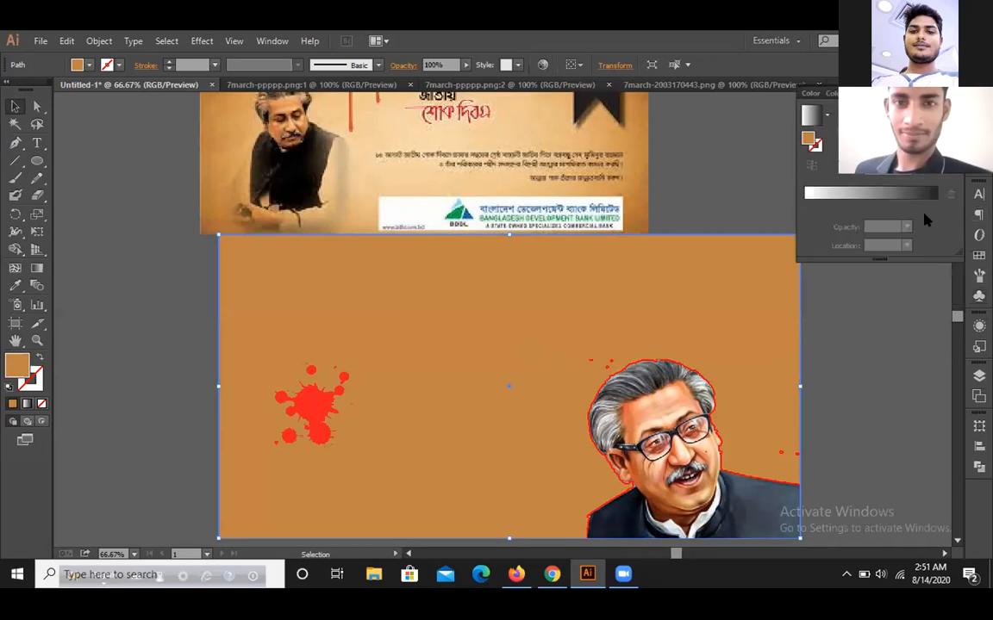
pyautogui.click(903, 191)
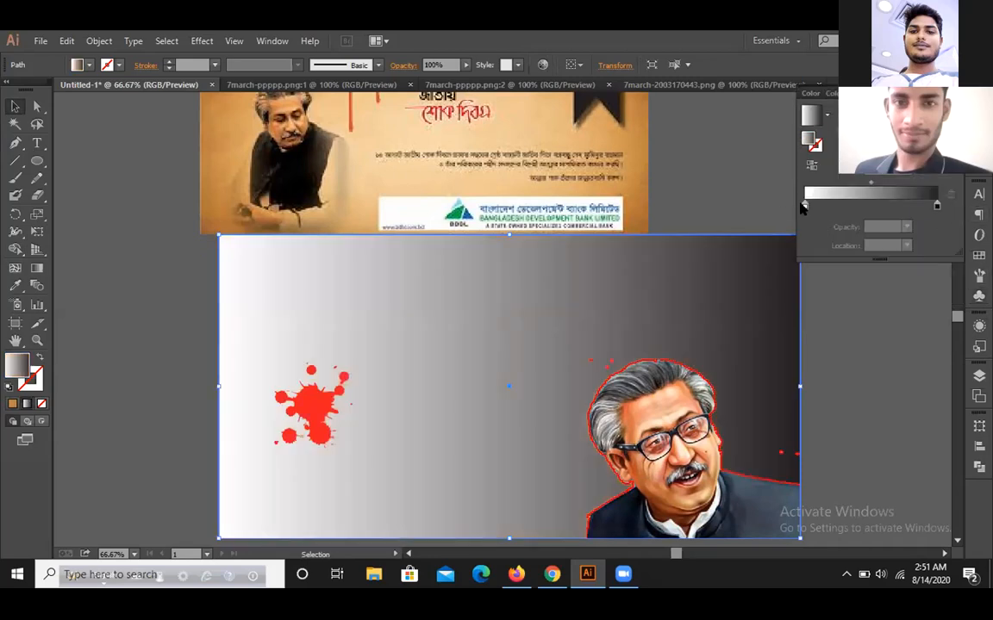
pyautogui.doubleClick(805, 205)
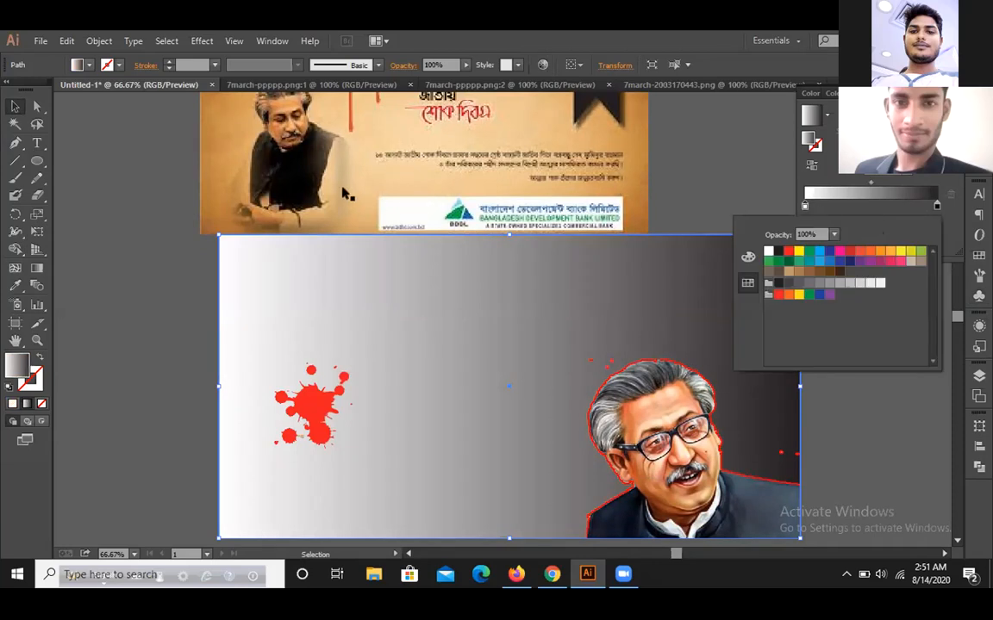
pyautogui.click(799, 274)
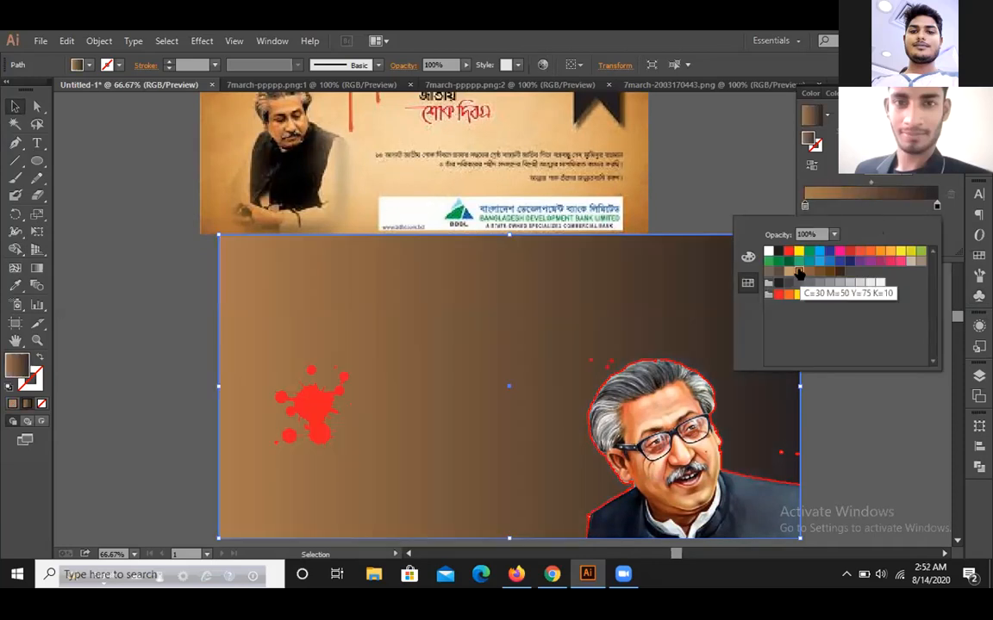
pyautogui.doubleClick(935, 205)
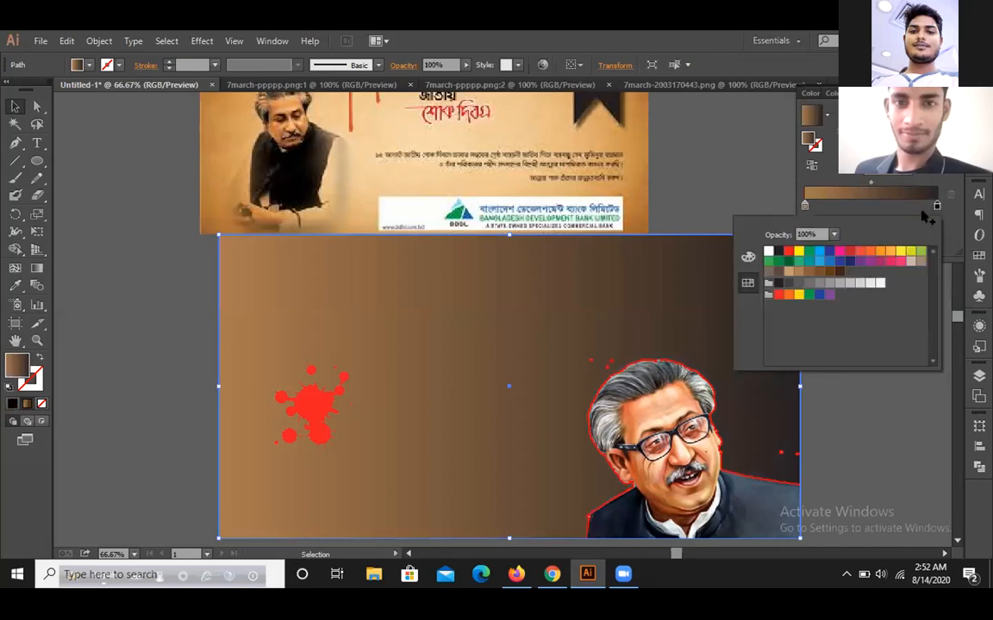
pyautogui.click(801, 274)
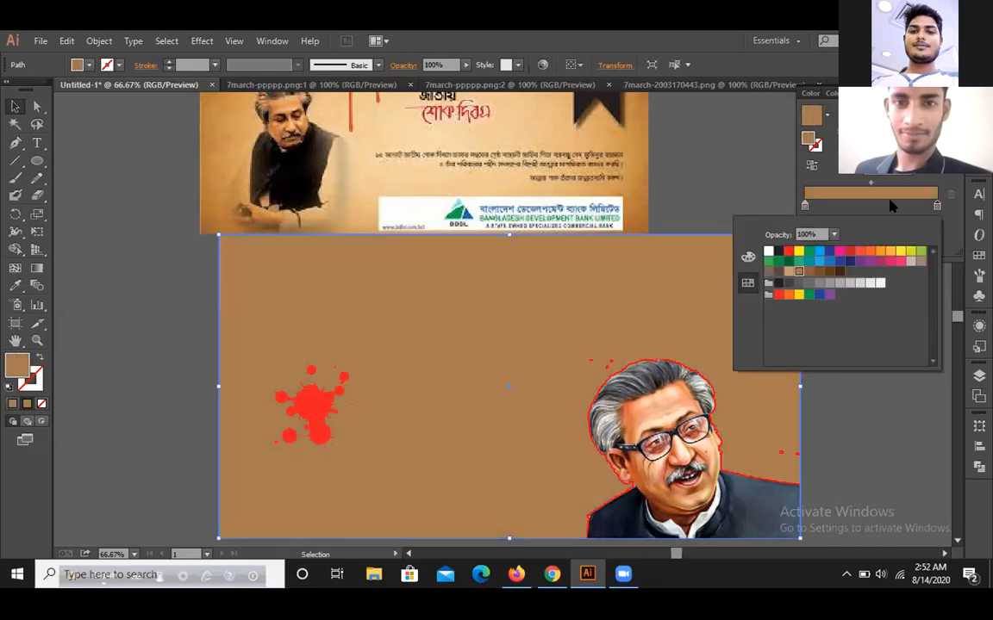
# Step: Add a light grey colour stop midway along the gradient and move it to the 100% location
pyautogui.click(866, 200)
pyautogui.doubleClick(867, 206)
pyautogui.click(867, 207)
pyautogui.doubleClick(867, 207)
pyautogui.click(857, 283)
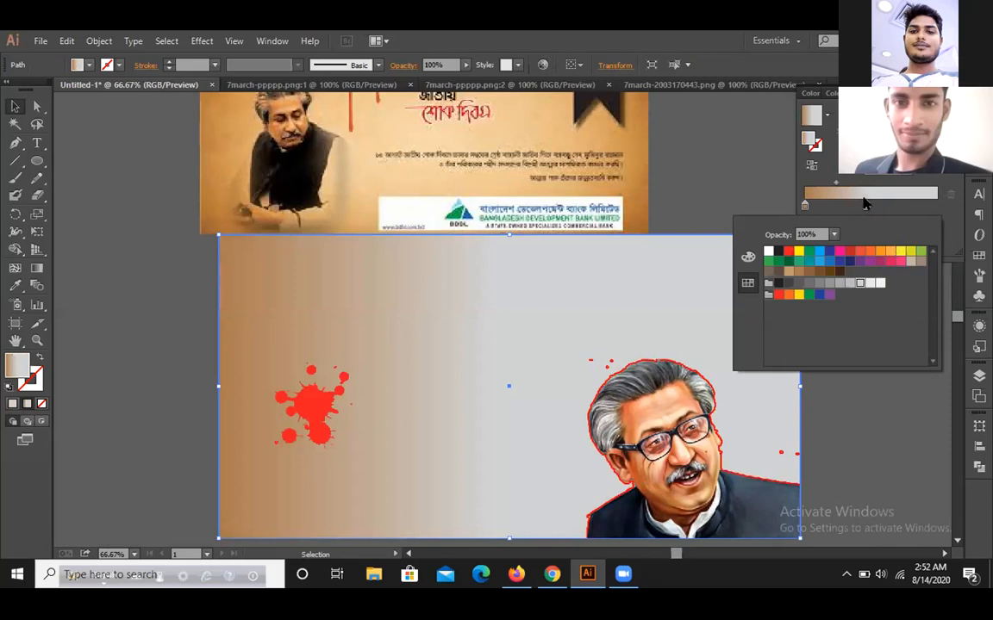
pyautogui.moveTo(867, 208); pyautogui.dragTo(890, 202)
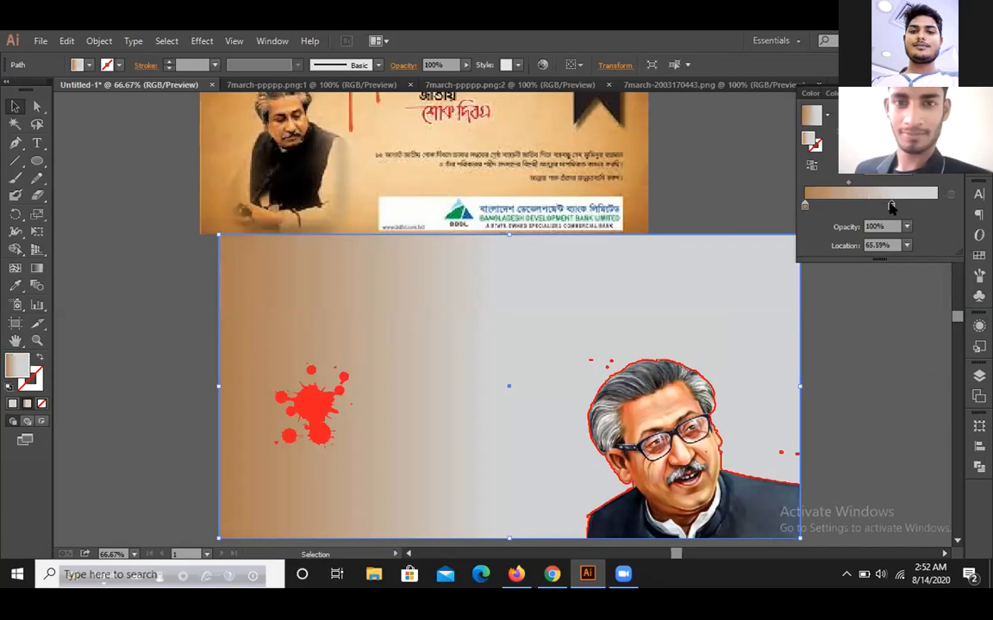
pyautogui.moveTo(891, 205); pyautogui.dragTo(937, 205)
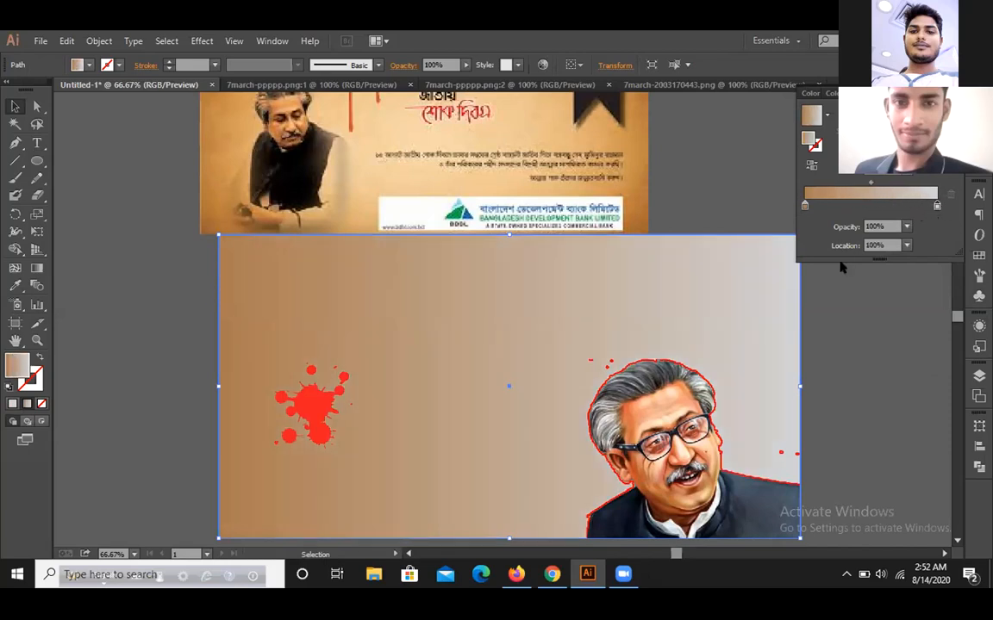
# Step: Recolour the gradient's end stop with the lighter tan swatch
pyautogui.doubleClick(937, 205)
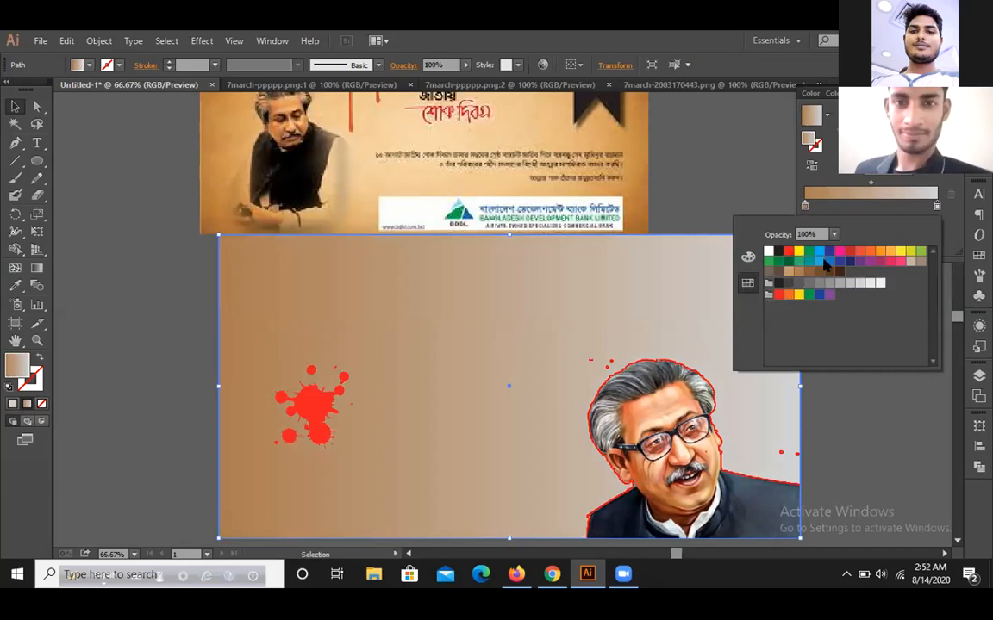
pyautogui.click(798, 272)
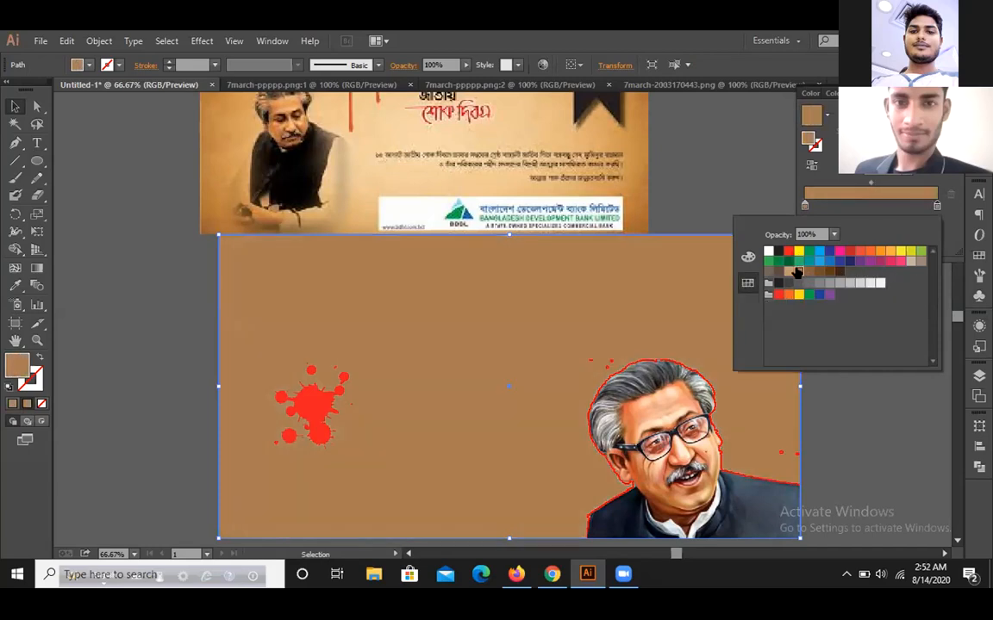
pyautogui.click(787, 273)
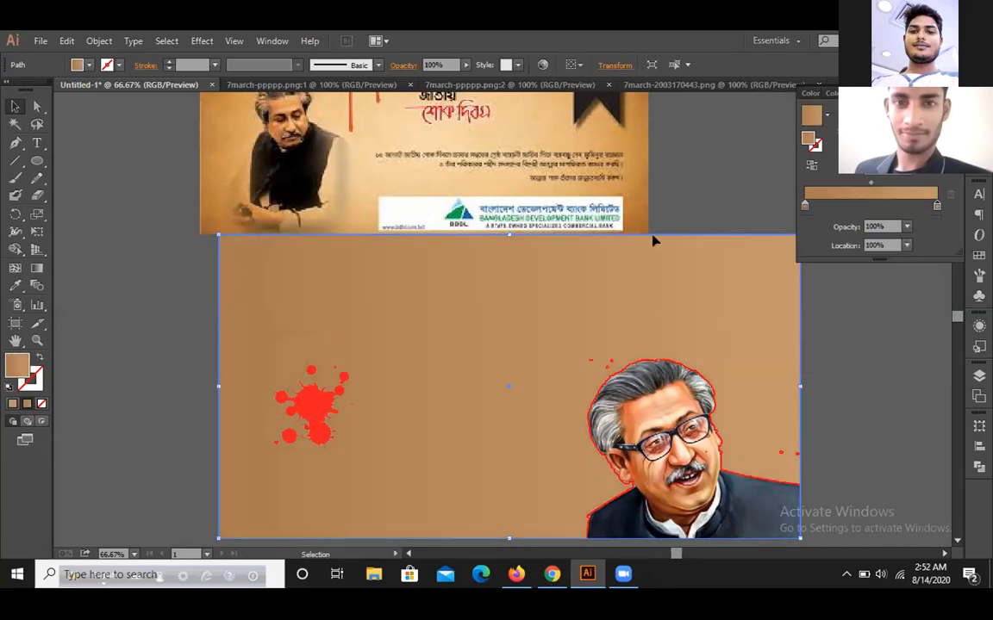
# Step: Deselect the background rectangle and compare its gradient with the reference banner's background
pyautogui.scroll(6, 458, 181)
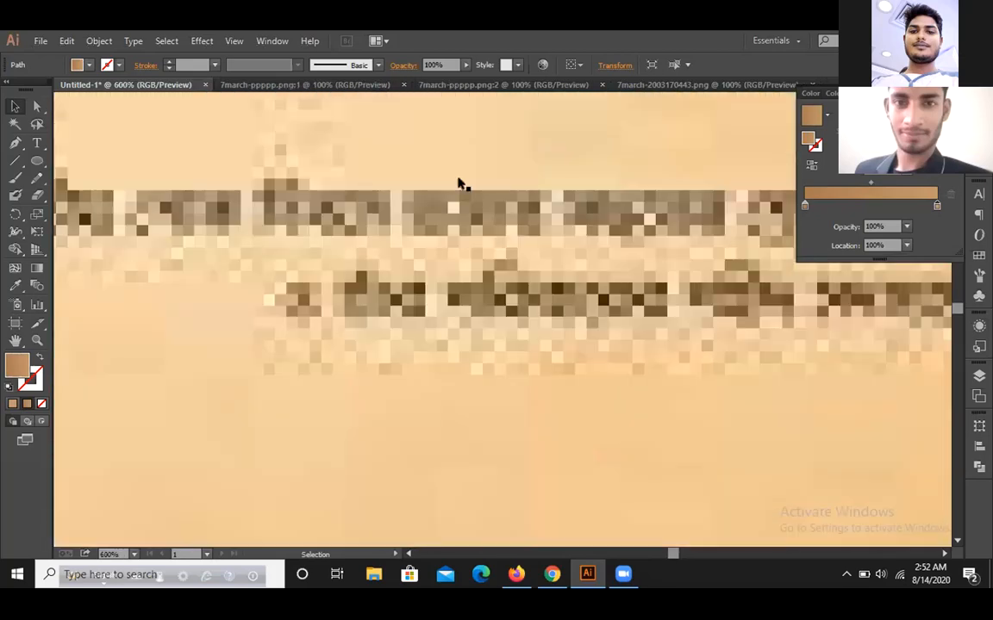
pyautogui.scroll(-5, 458, 180)
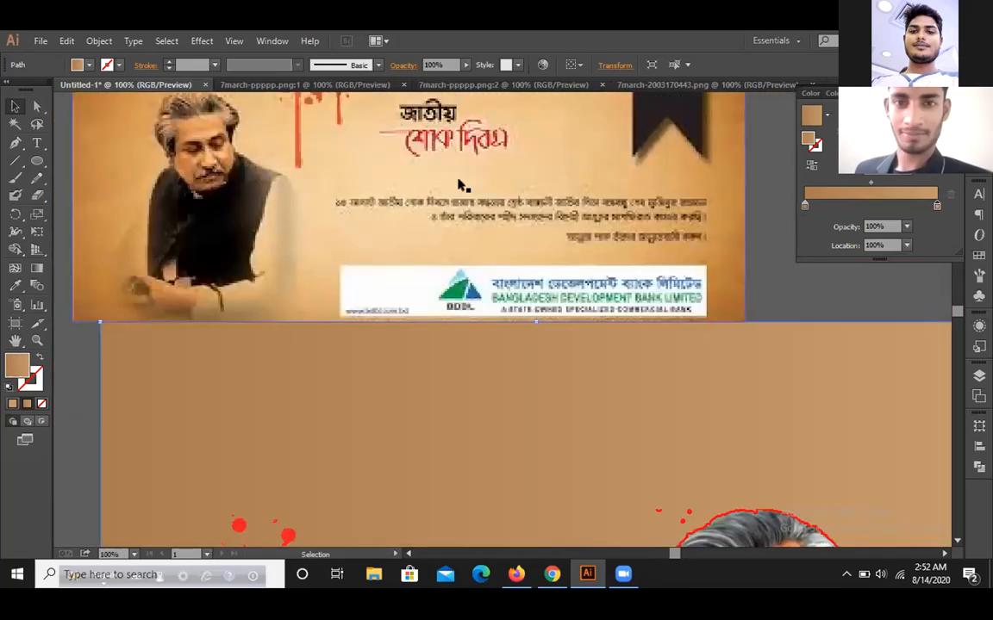
pyautogui.scroll(-3, 458, 185)
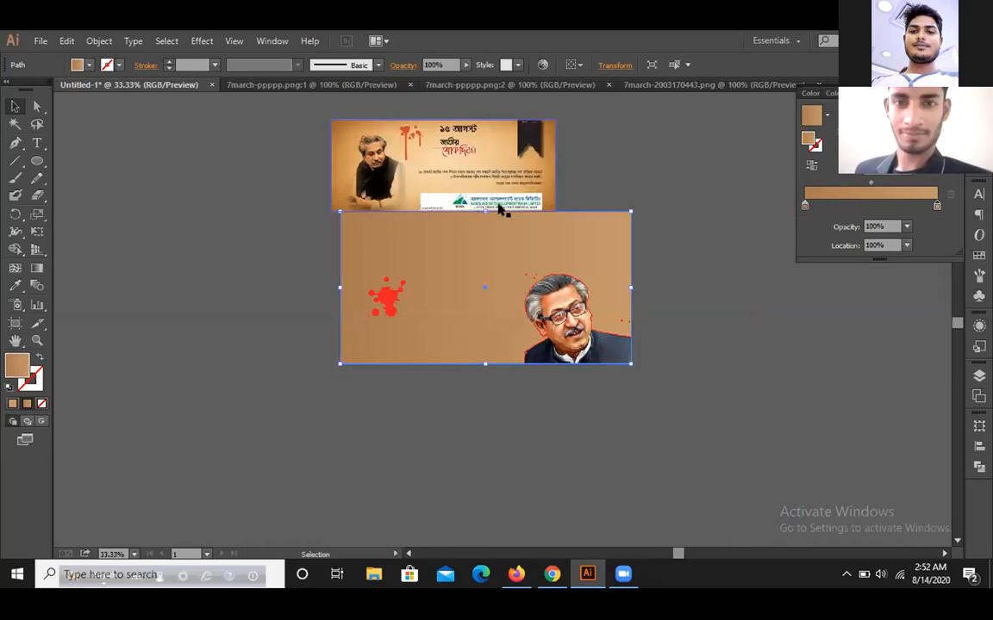
pyautogui.click(594, 184)
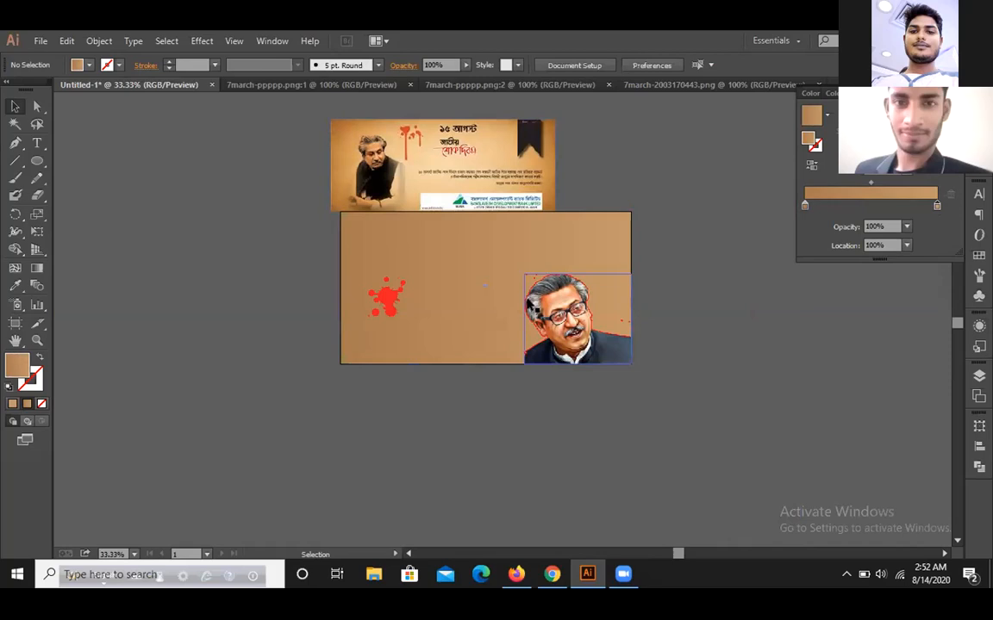
pyautogui.scroll(3, 534, 307)
pyautogui.scroll(-2, 534, 306)
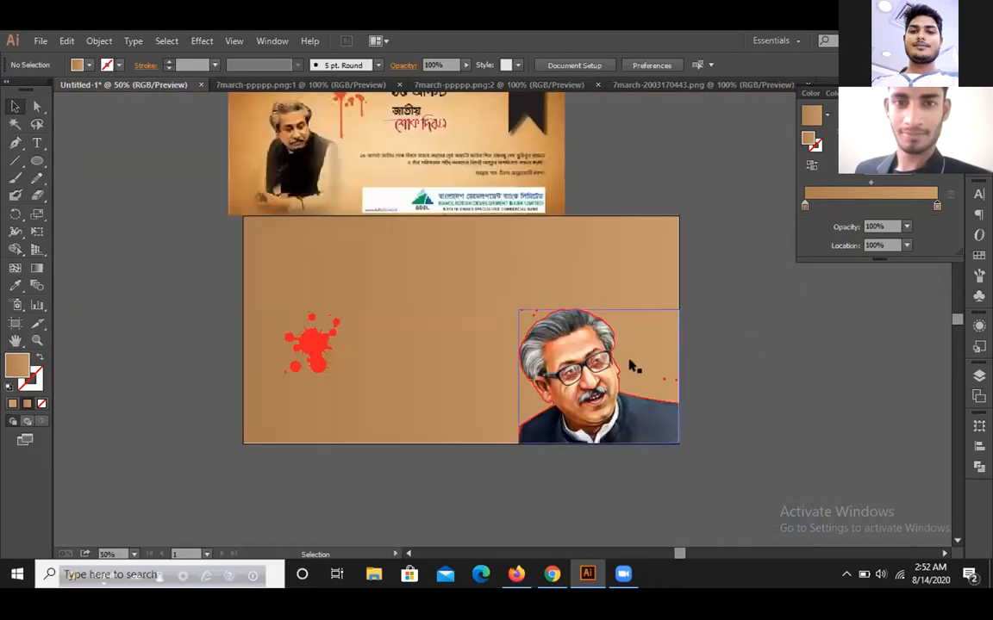
pyautogui.press('alt')
pyautogui.press('alt')
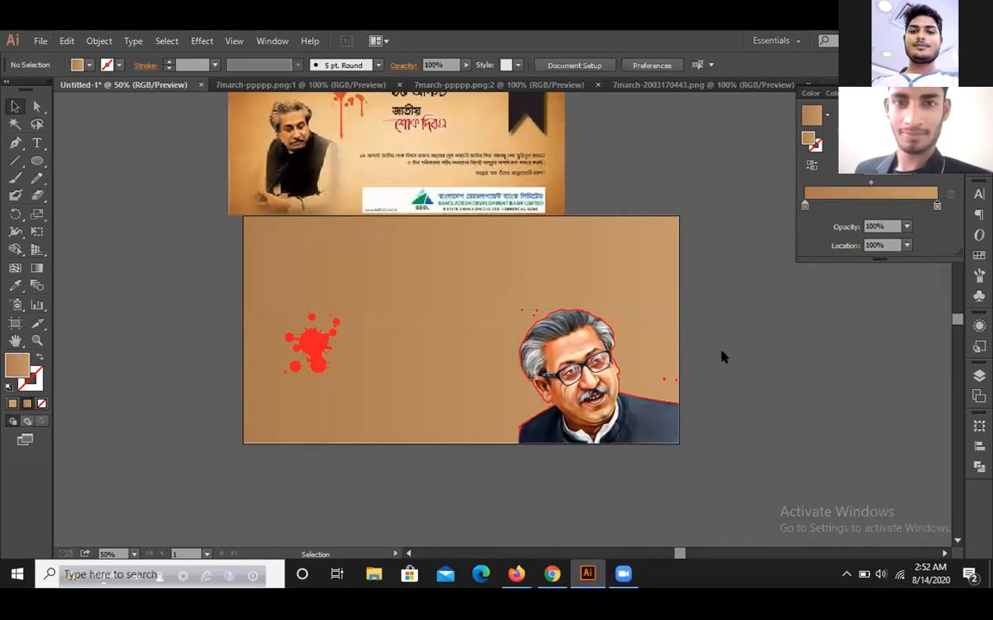
pyautogui.scroll(1, 720, 357)
pyautogui.press('alt')
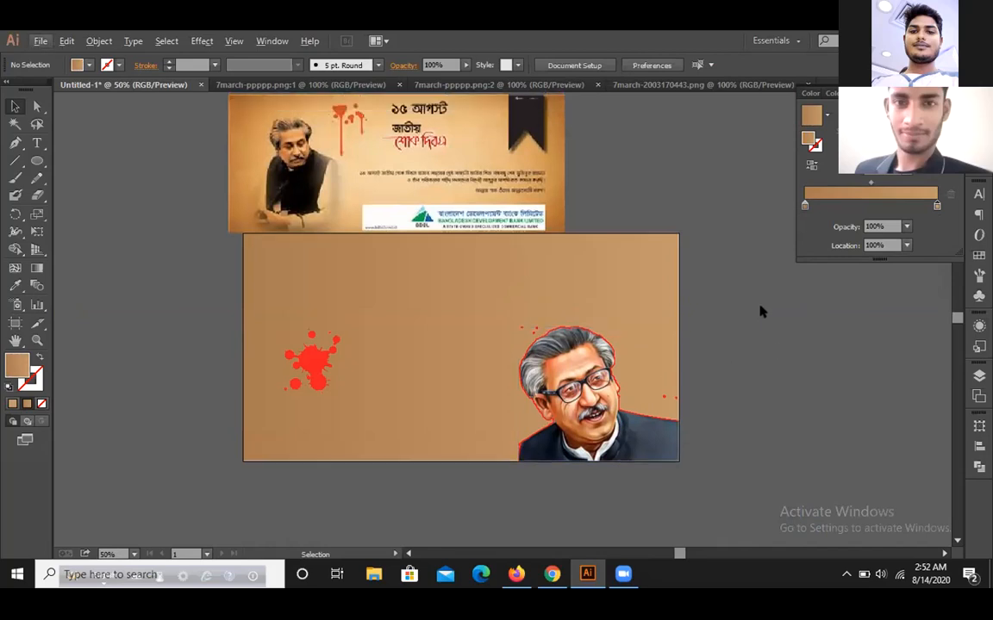
# Step: Try to rework the gradient with nothing selected by adding middle stops and returning the first stop to 0%
pyautogui.click(868, 196)
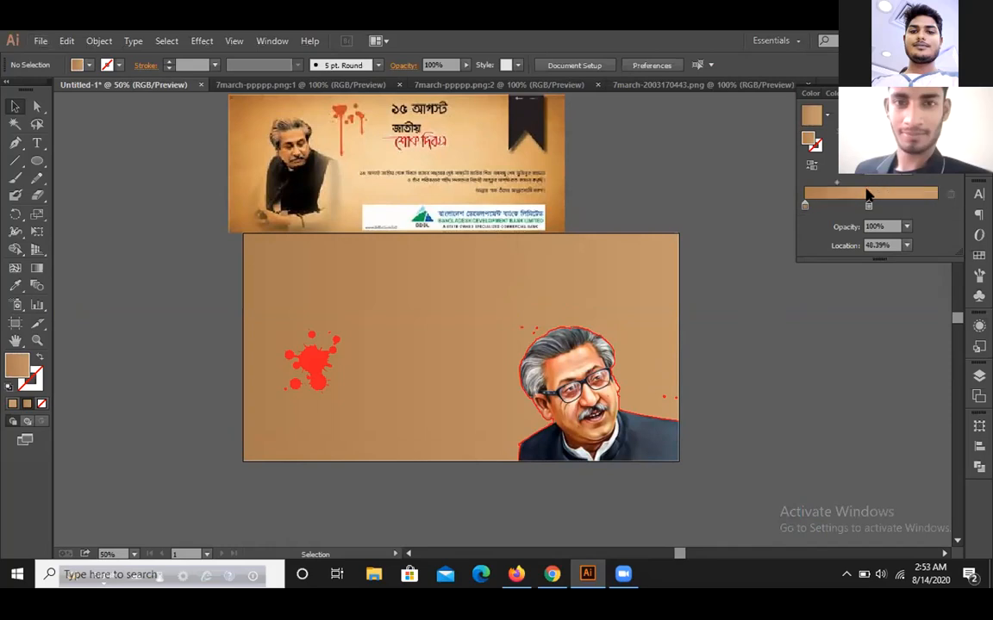
pyautogui.moveTo(868, 202); pyautogui.dragTo(937, 203)
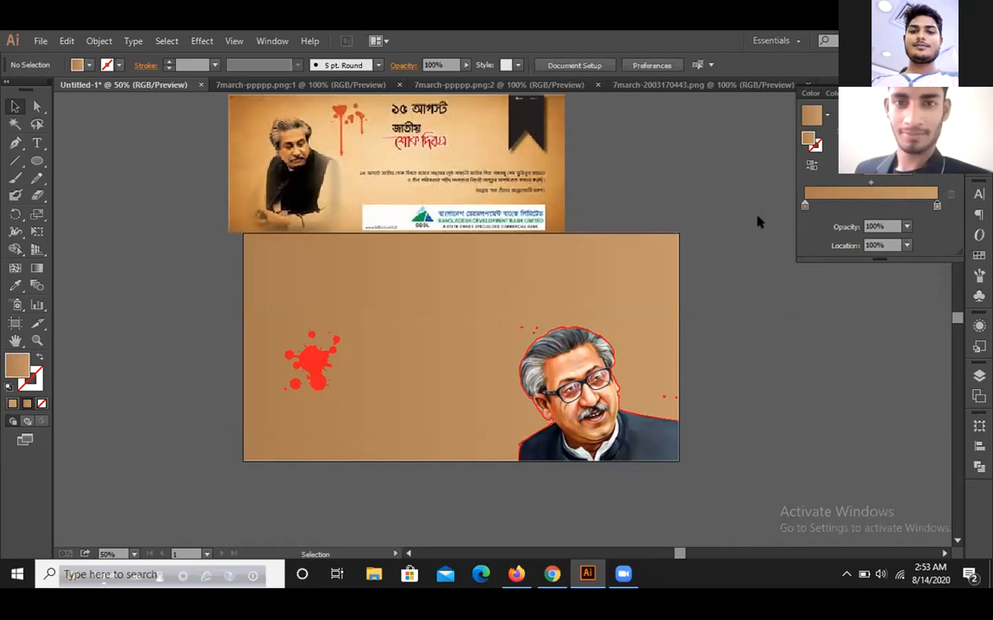
pyautogui.moveTo(802, 208); pyautogui.dragTo(839, 213)
pyautogui.moveTo(838, 207)
pyautogui.mouseDown()
pyautogui.moveTo(824, 217)
pyautogui.moveTo(857, 206)
pyautogui.moveTo(843, 208)
pyautogui.mouseUp()
pyautogui.click(857, 207)
pyautogui.moveTo(858, 206)
pyautogui.mouseDown()
pyautogui.moveTo(879, 208)
pyautogui.moveTo(853, 212)
pyautogui.mouseUp()
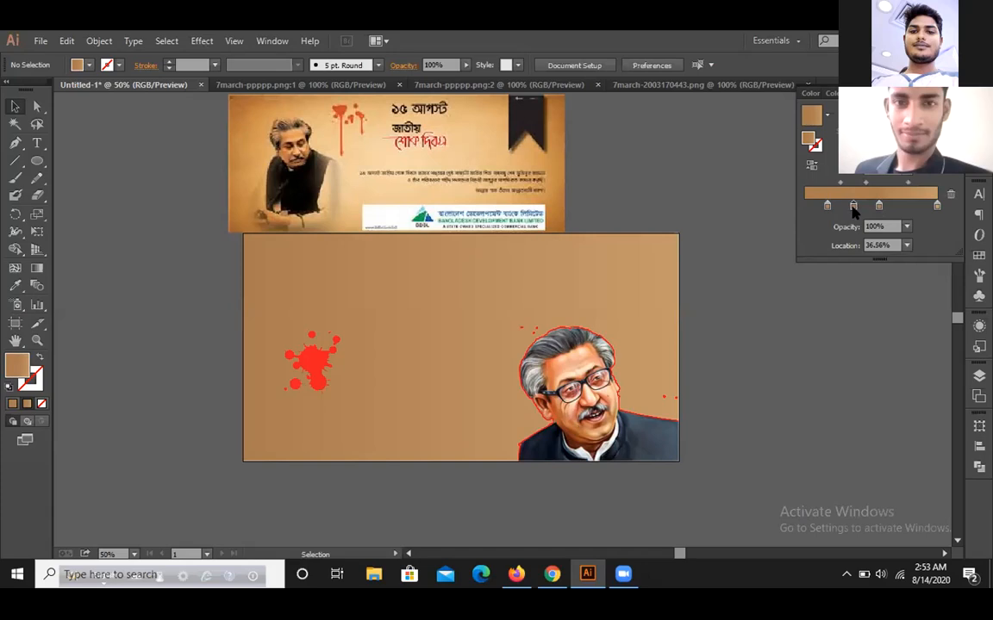
pyautogui.moveTo(827, 209); pyautogui.dragTo(779, 213)
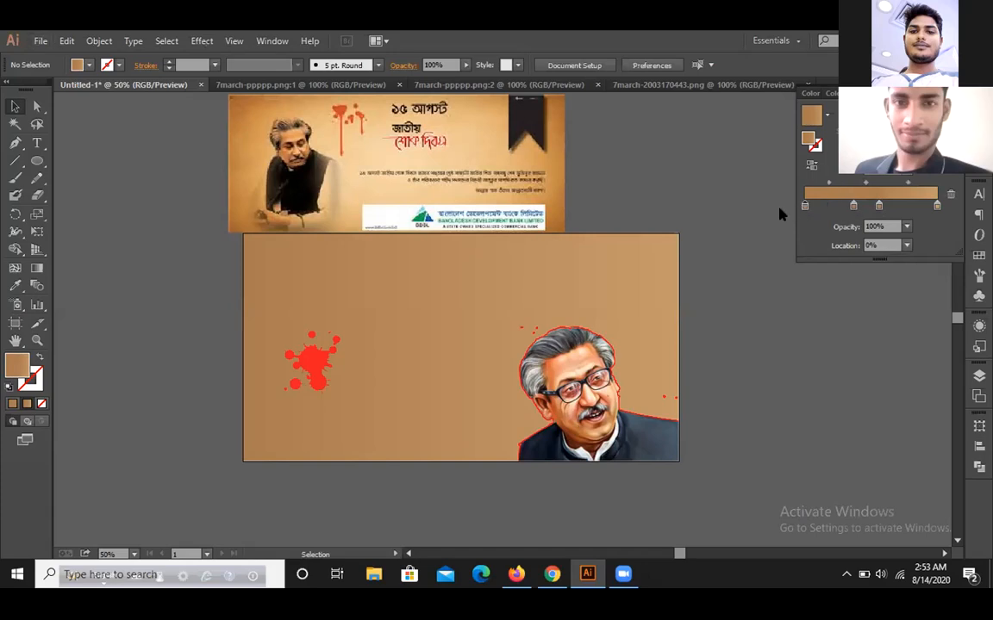
# Step: Colour the gradient stop at the 55.91% location light grey
pyautogui.doubleClick(878, 208)
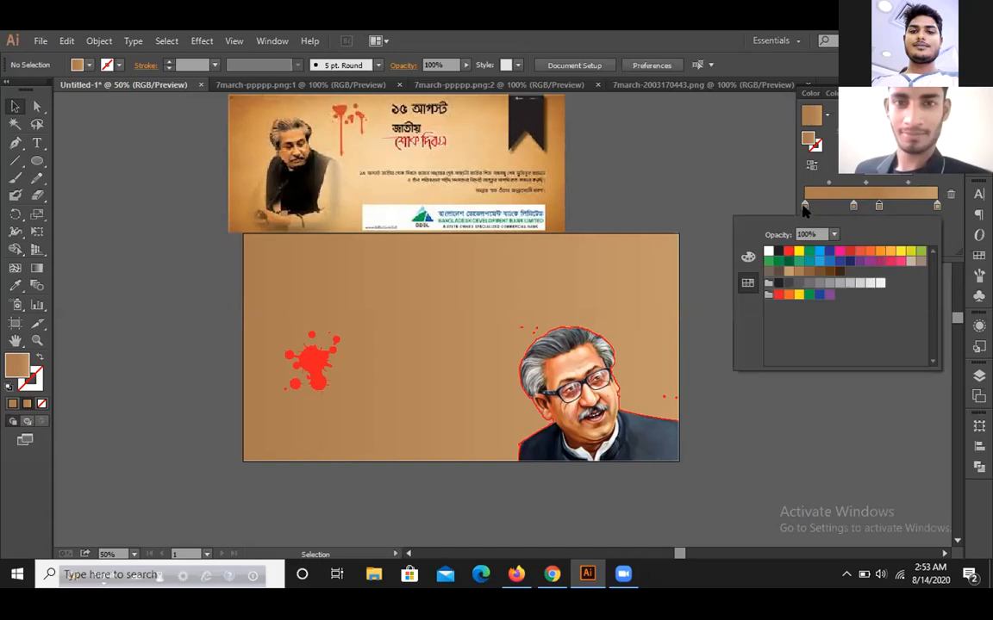
pyautogui.click(859, 283)
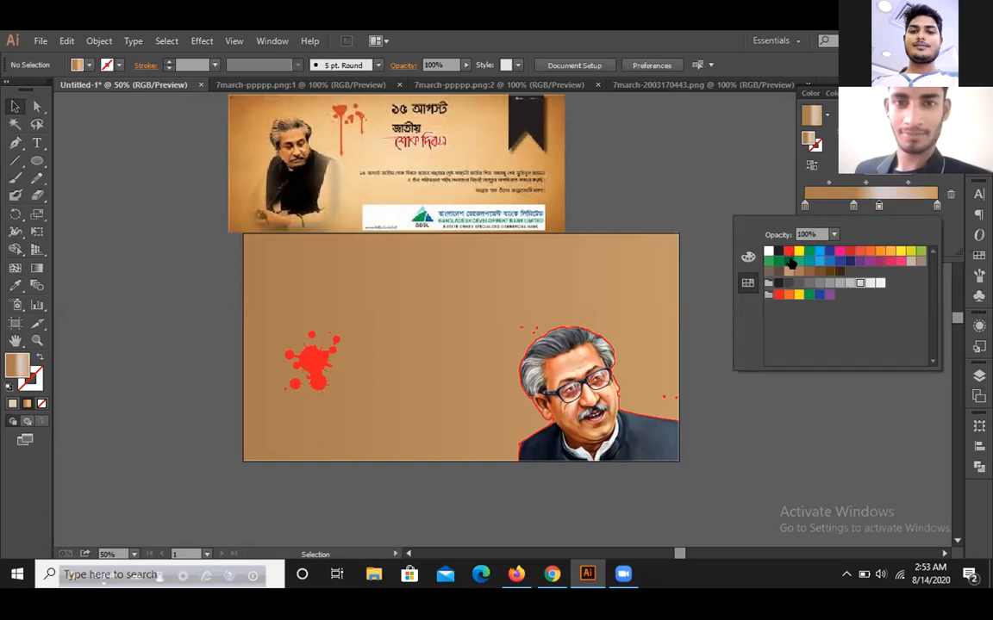
pyautogui.click(722, 212)
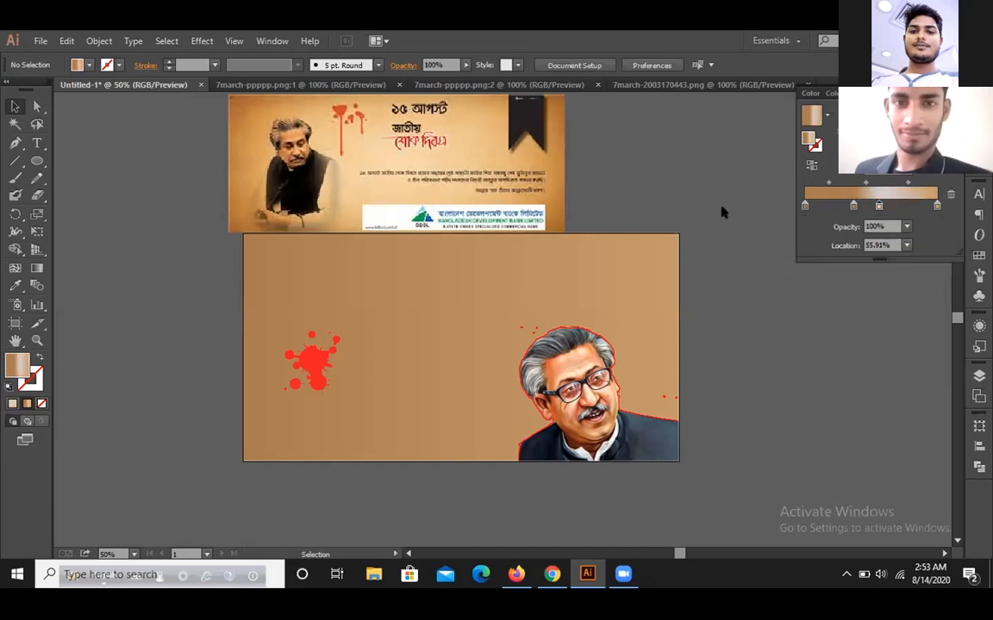
# Step: Select the background rectangle and add a very light grey gradient stop at the 46.24% location
pyautogui.click(608, 297)
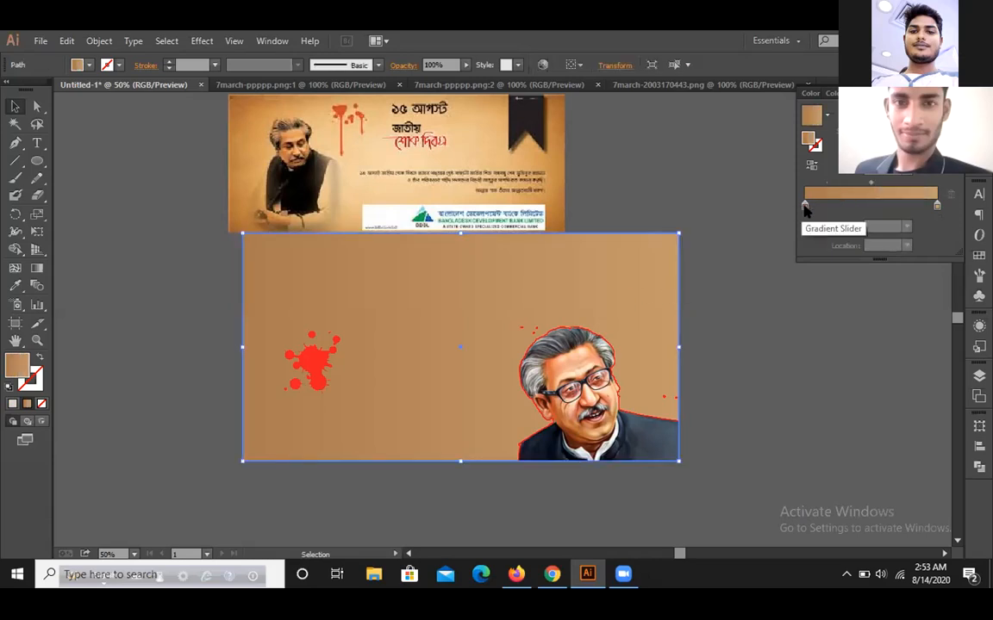
pyautogui.click(863, 208)
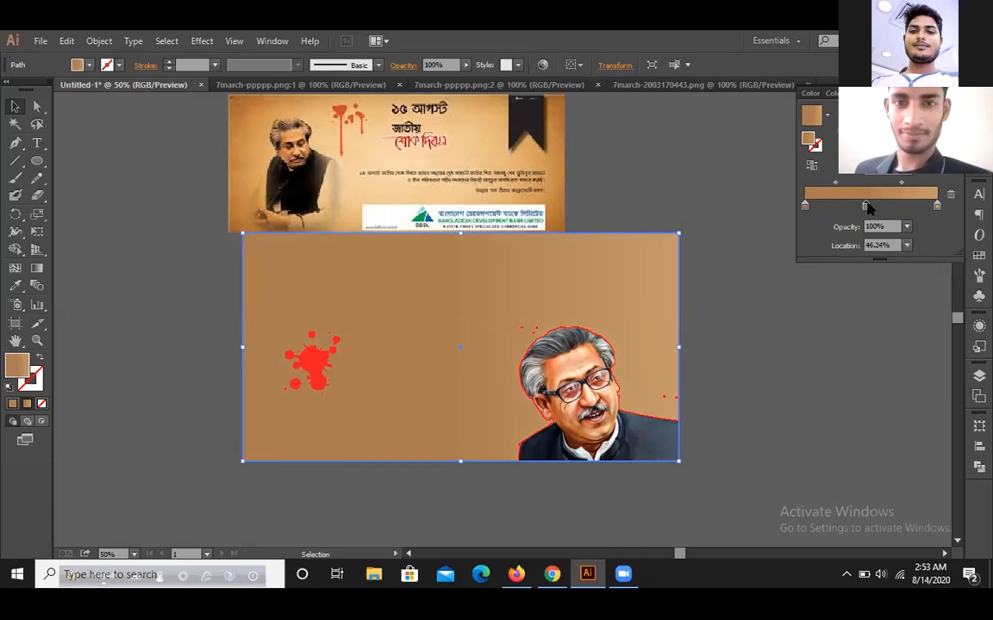
pyautogui.doubleClick(866, 207)
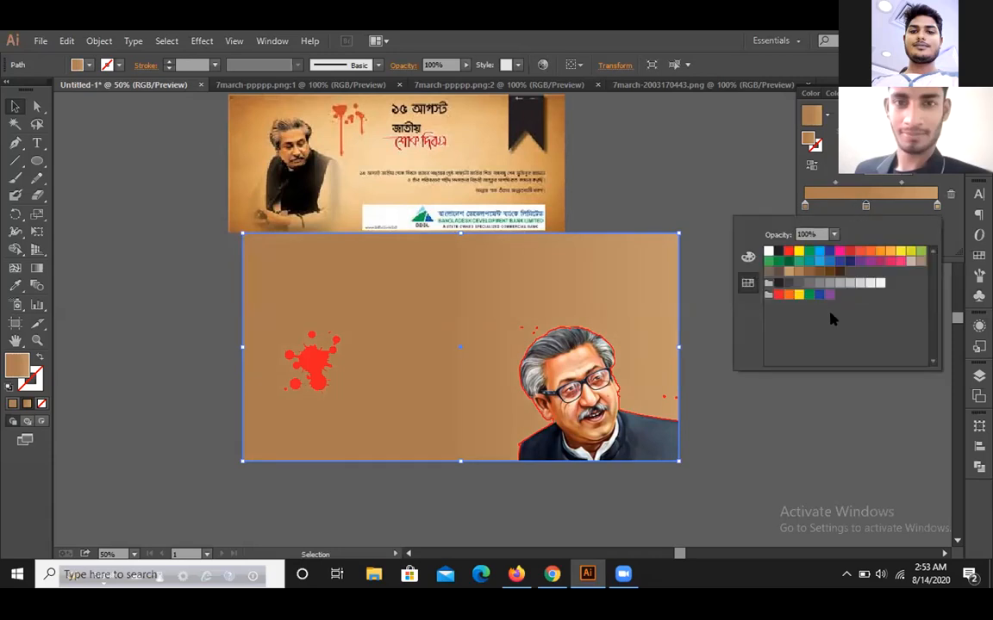
pyautogui.click(868, 284)
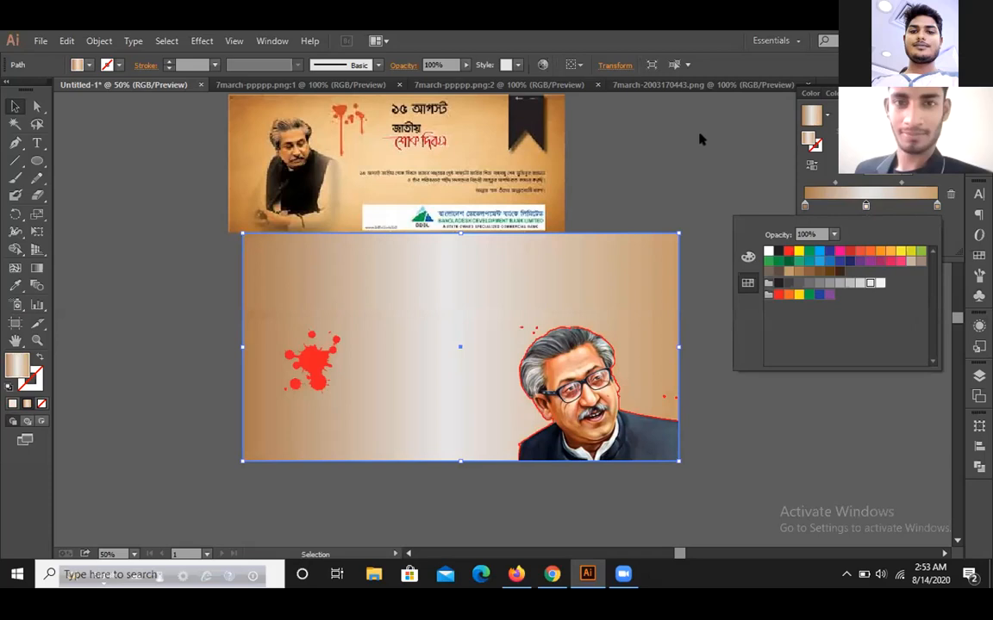
pyautogui.click(766, 182)
# Step: Examine the colour of the background gradient's first stop and compare it with the reference banner
pyautogui.doubleClick(805, 207)
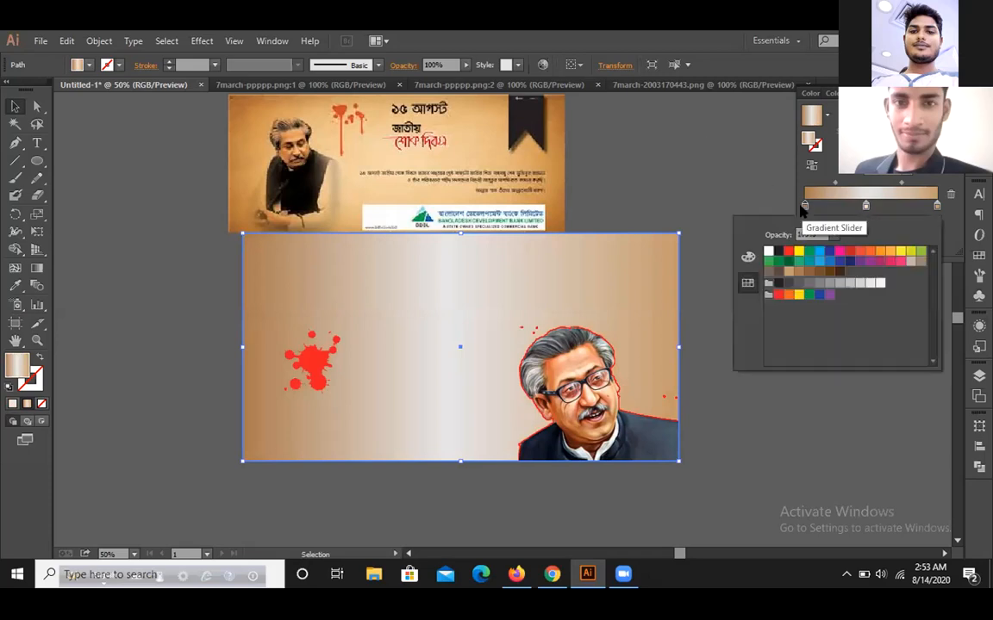
pyautogui.click(749, 251)
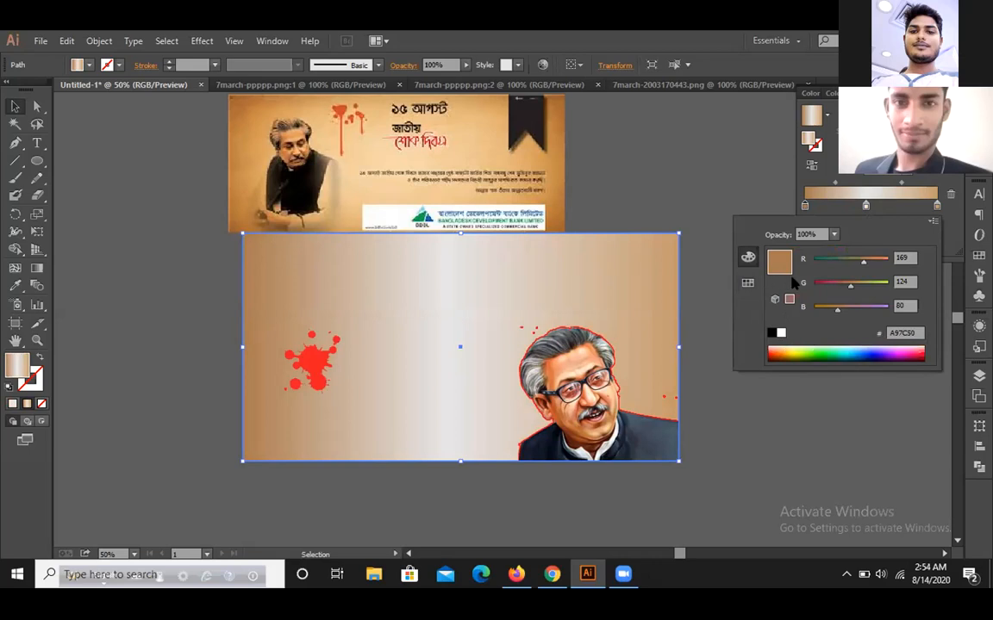
pyautogui.click(758, 215)
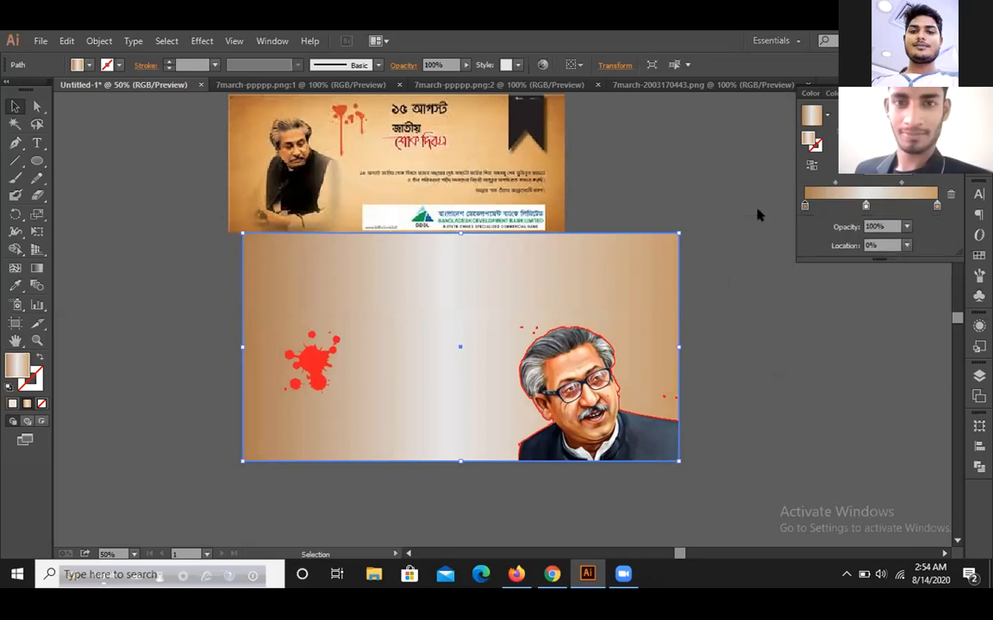
pyautogui.doubleClick(802, 205)
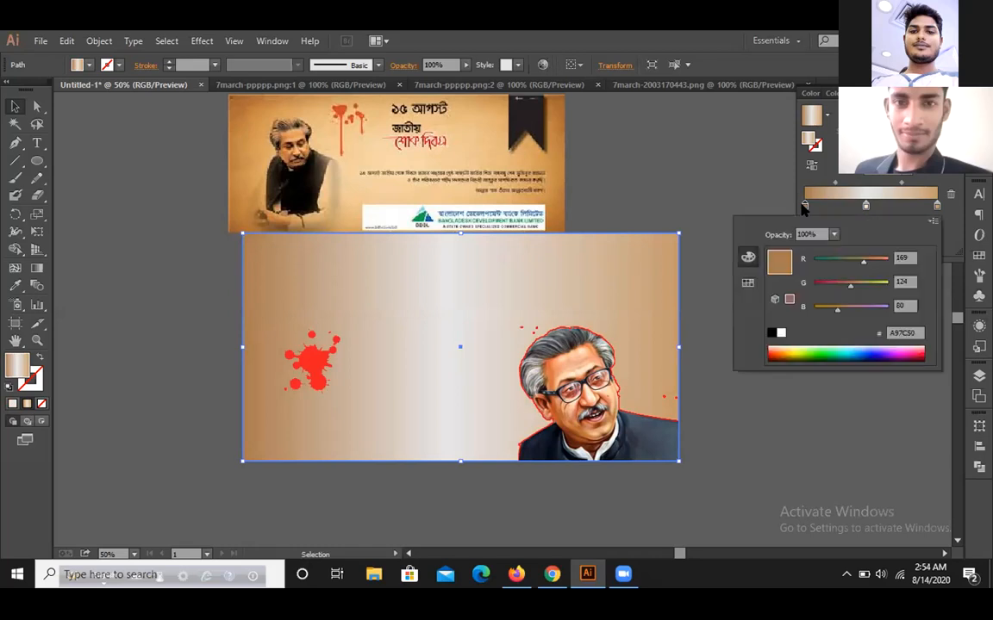
pyautogui.click(748, 282)
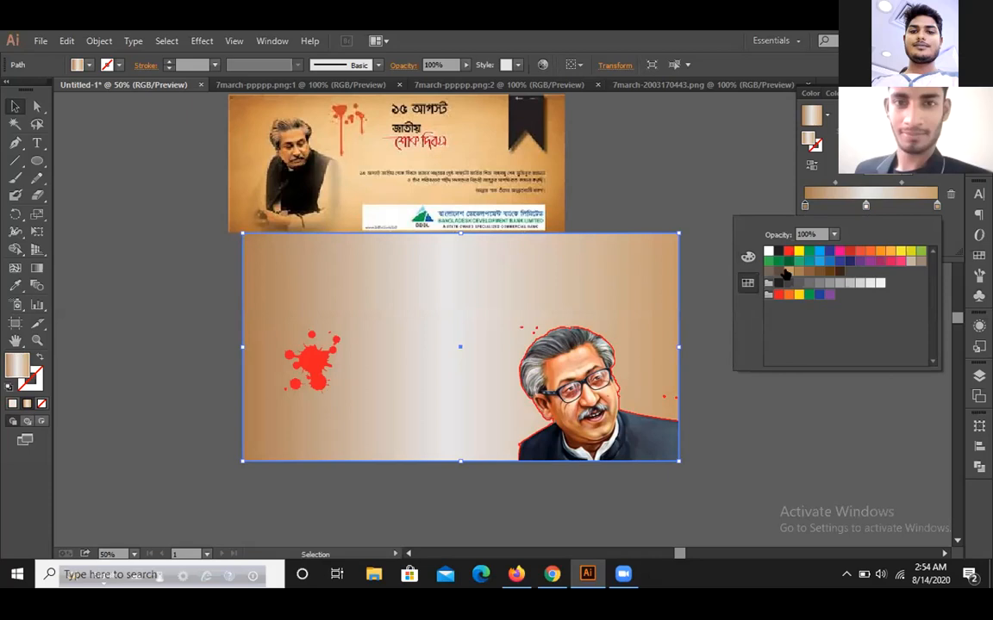
pyautogui.click(12, 288)
pyautogui.click(247, 179)
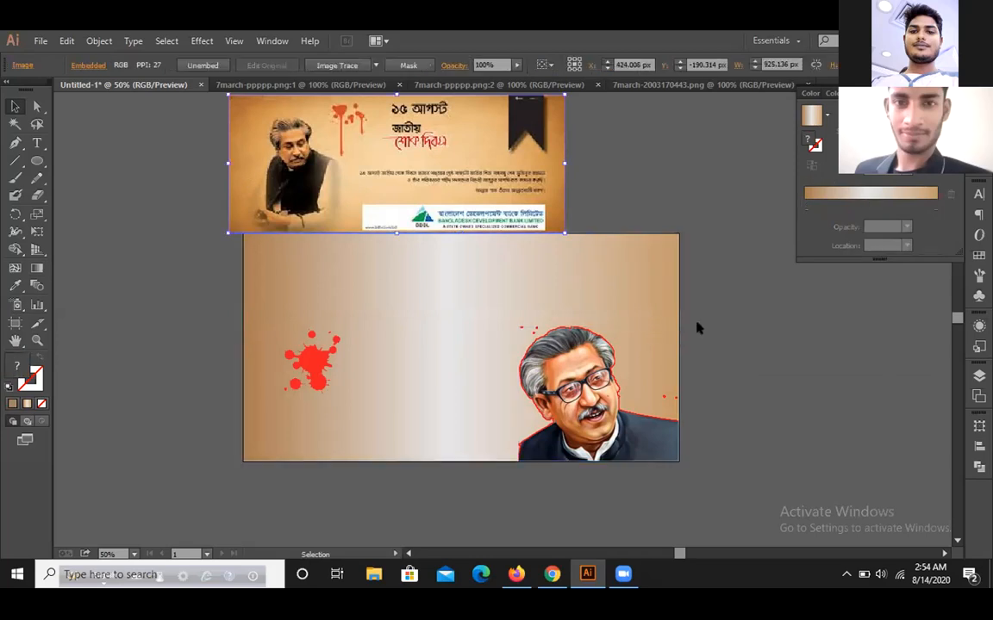
# Step: Move the red splatter and the portrait off the artboard, one to each side of the background
pyautogui.click(689, 317)
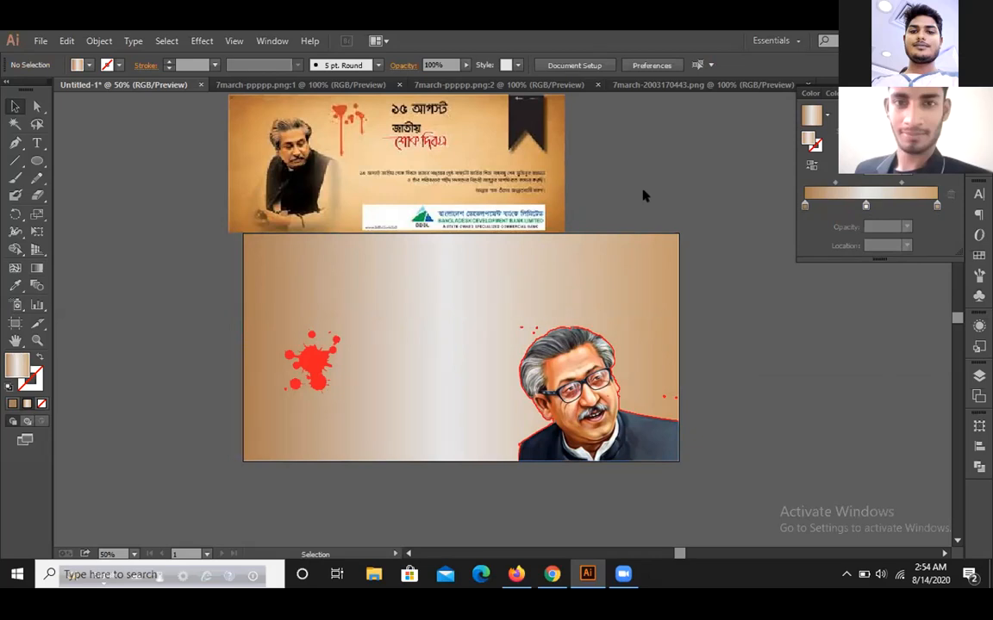
pyautogui.click(578, 351)
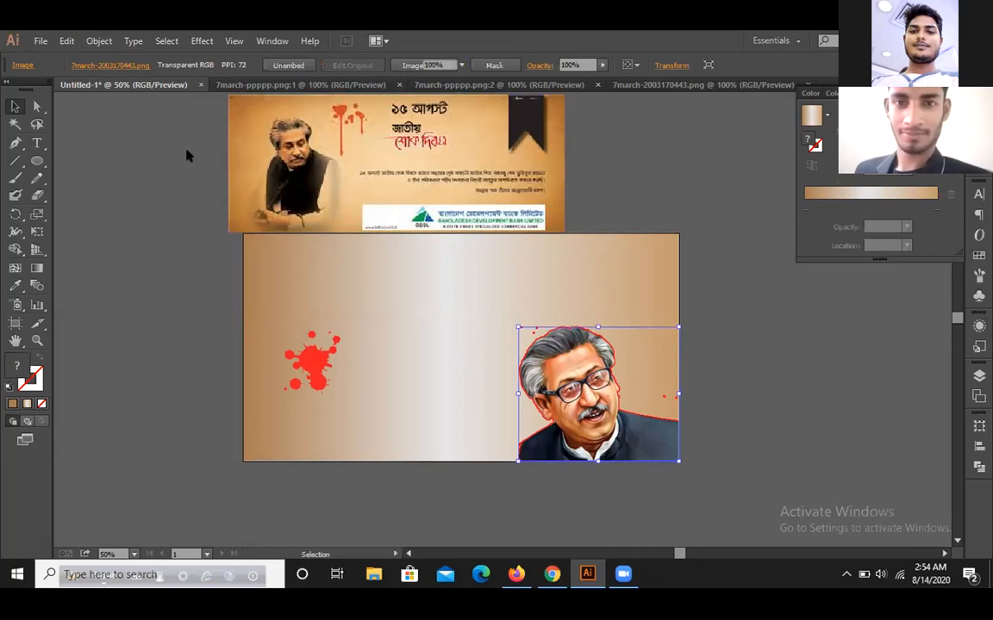
pyautogui.click(128, 156)
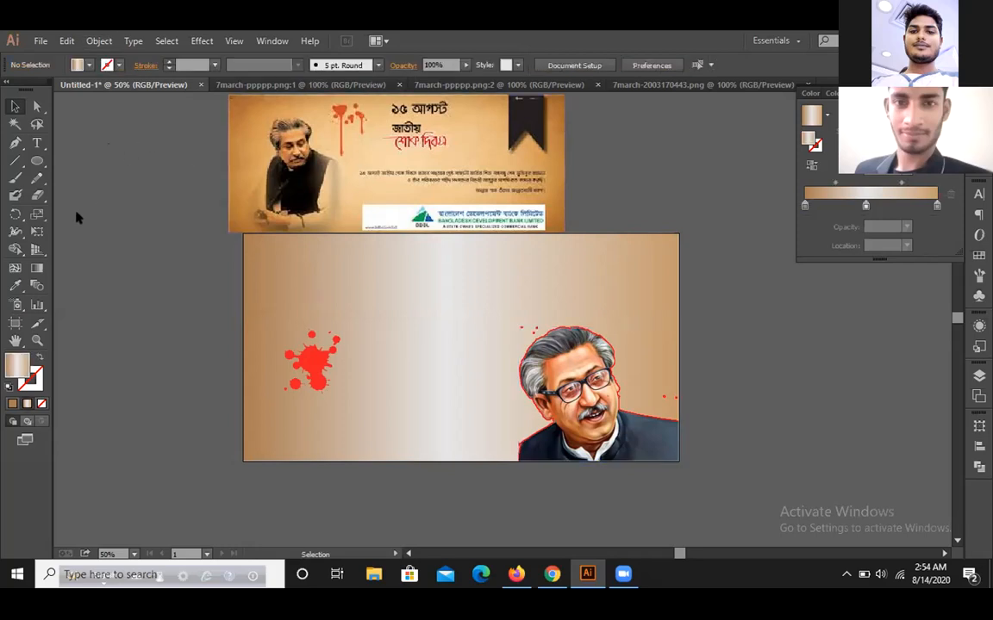
pyautogui.moveTo(310, 362)
pyautogui.mouseDown()
pyautogui.moveTo(170, 329)
pyautogui.moveTo(156, 316)
pyautogui.mouseUp()
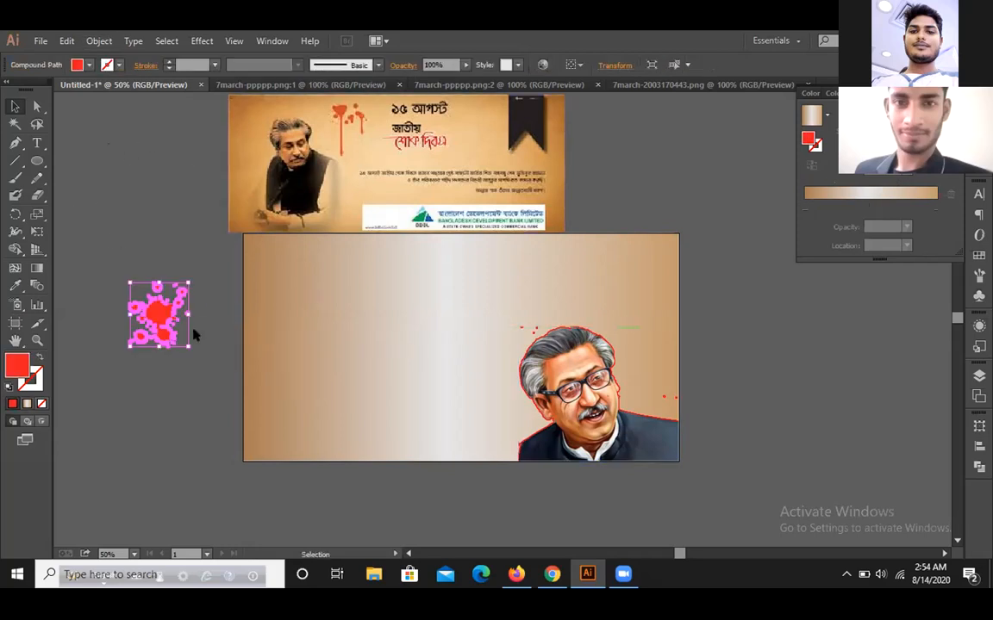
pyautogui.moveTo(556, 379); pyautogui.dragTo(734, 371)
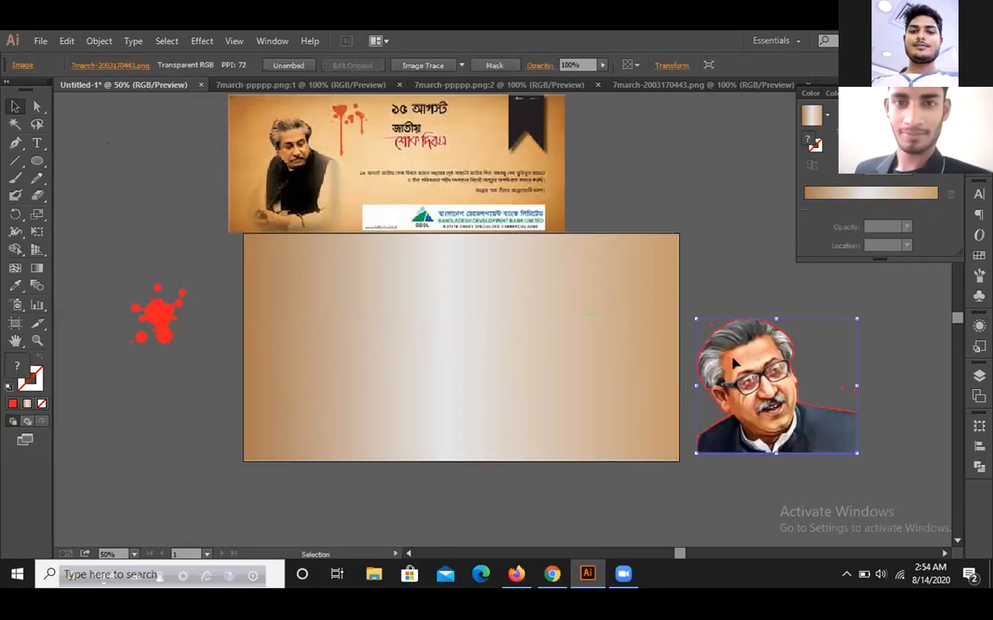
# Step: Cover the artboard with a rectangle filled in orange-brown sampled from the reference banner and set its opacity to 46%
pyautogui.moveTo(38, 162); pyautogui.dragTo(93, 163)
pyautogui.moveTo(243, 234); pyautogui.dragTo(678, 459)
pyautogui.press('i')
pyautogui.click(227, 152)
pyautogui.click(17, 106)
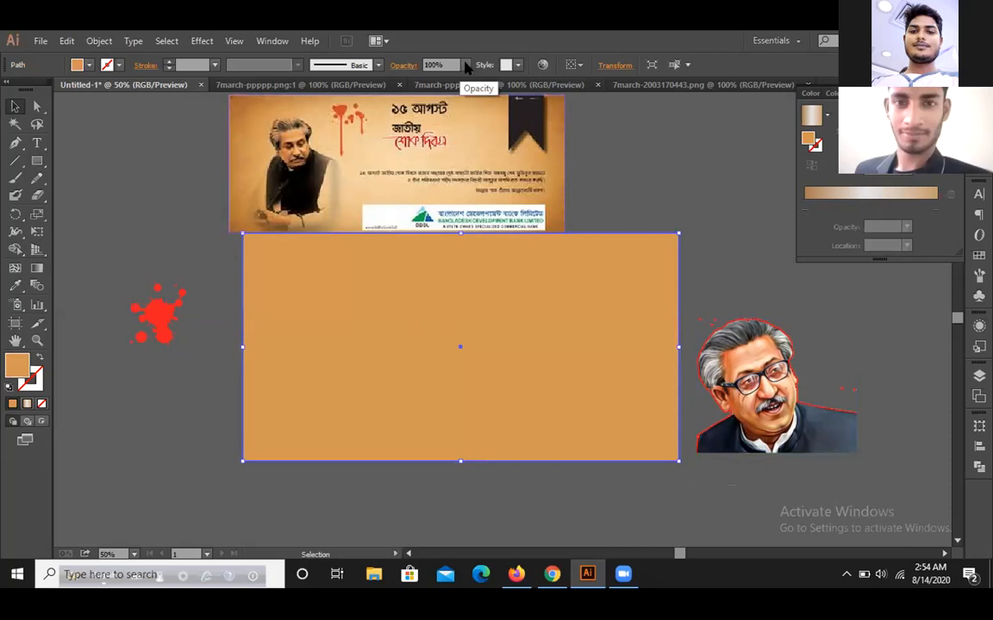
pyautogui.moveTo(447, 78); pyautogui.dragTo(430, 80)
pyautogui.click(622, 163)
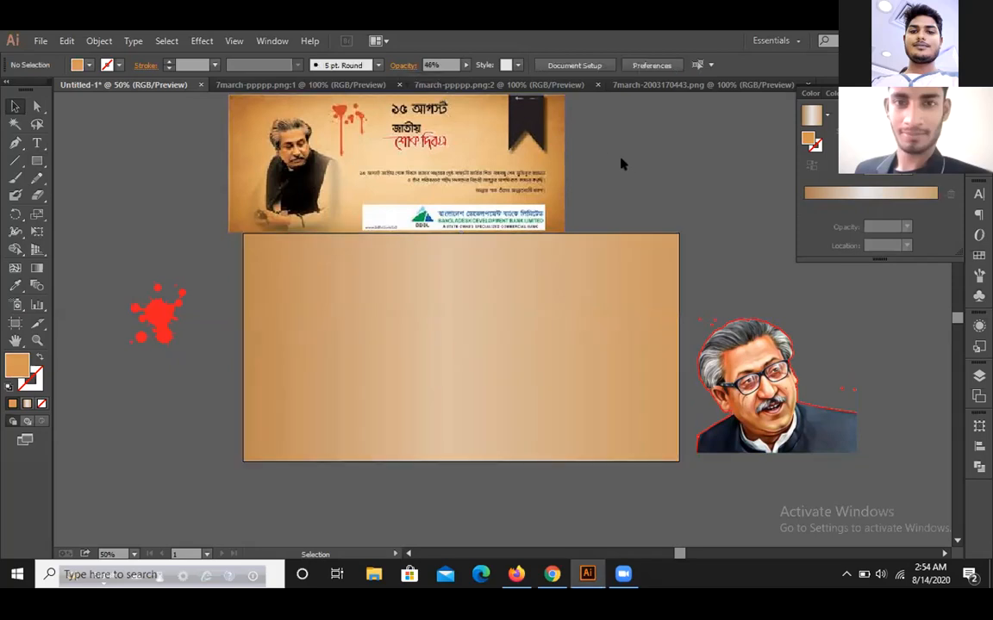
# Step: Try to place the portrait back on the banner beneath the overlay, and undo the moves
pyautogui.moveTo(796, 376); pyautogui.dragTo(720, 404)
pyautogui.click(764, 370)
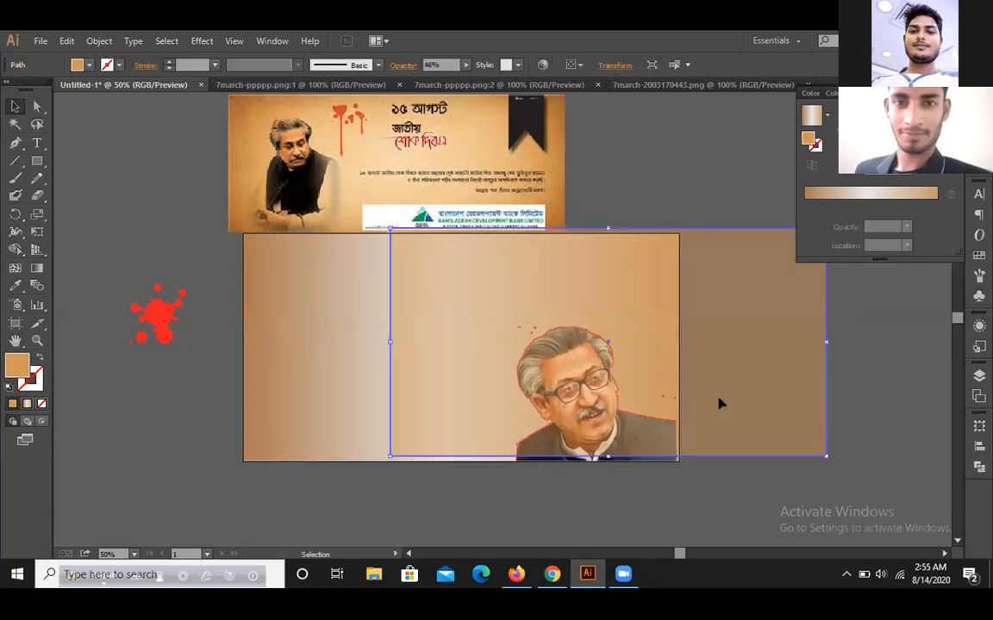
pyautogui.hotkey('ctrl', 'z')
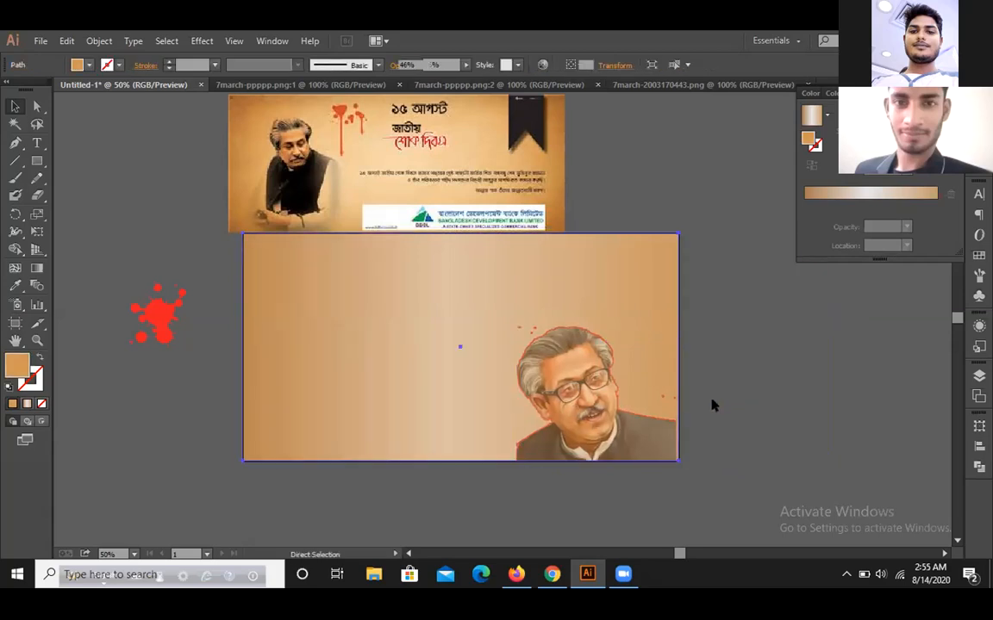
pyautogui.hotkey('ctrl', 'z')
# Step: Bring the portrait to the front and place it in the banner's lower-right corner
pyautogui.rightClick(774, 411)
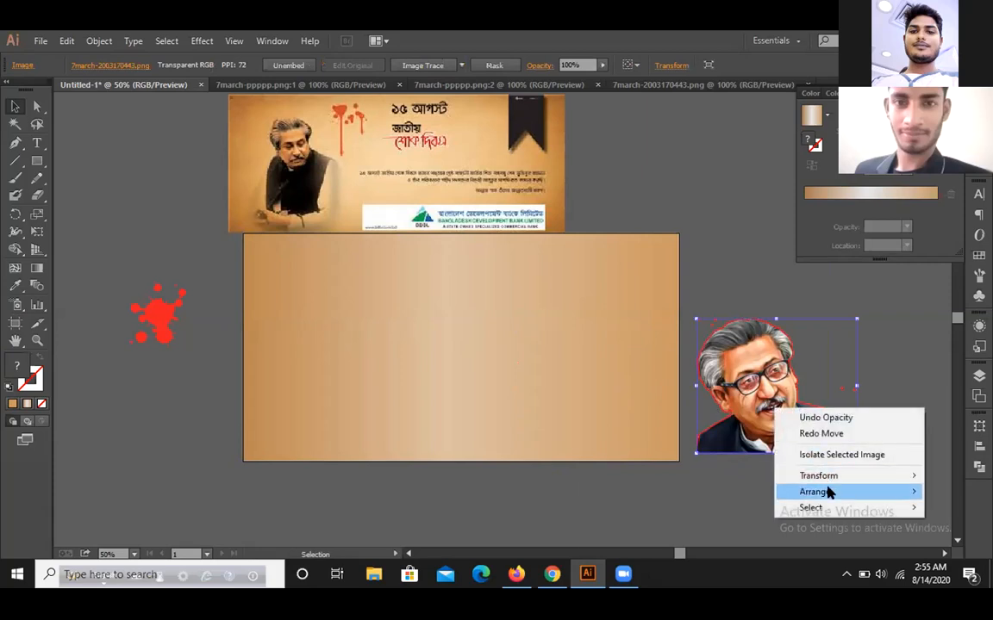
pyautogui.moveTo(833, 492)
pyautogui.click(714, 497)
pyautogui.moveTo(764, 418); pyautogui.dragTo(597, 419)
pyautogui.click(802, 394)
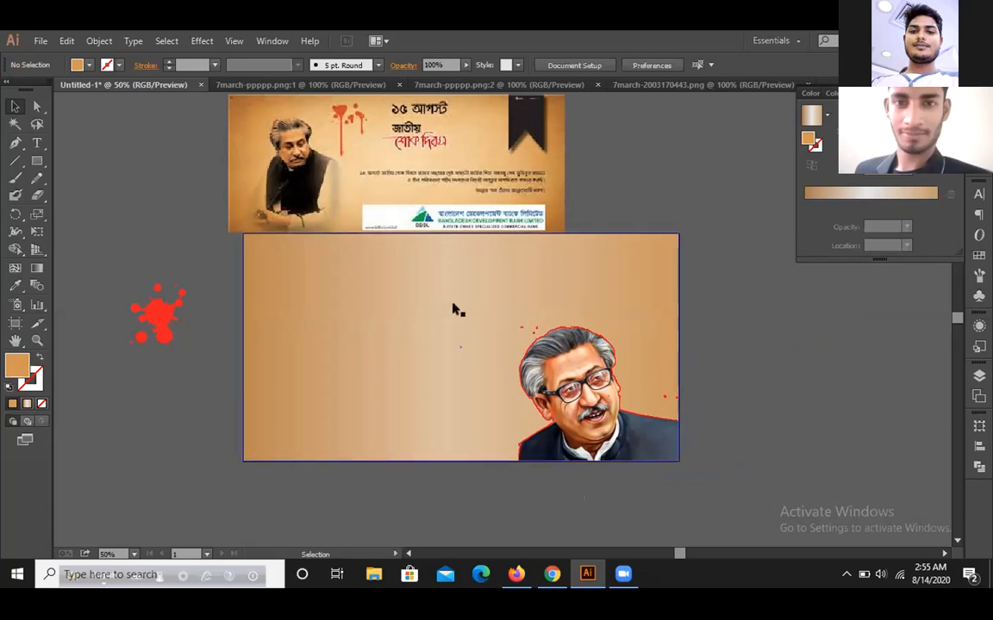
# Step: Return the red splatter to the banner, bring it to the front and place it in the upper-left area
pyautogui.moveTo(158, 319); pyautogui.dragTo(362, 317)
pyautogui.rightClick(360, 316)
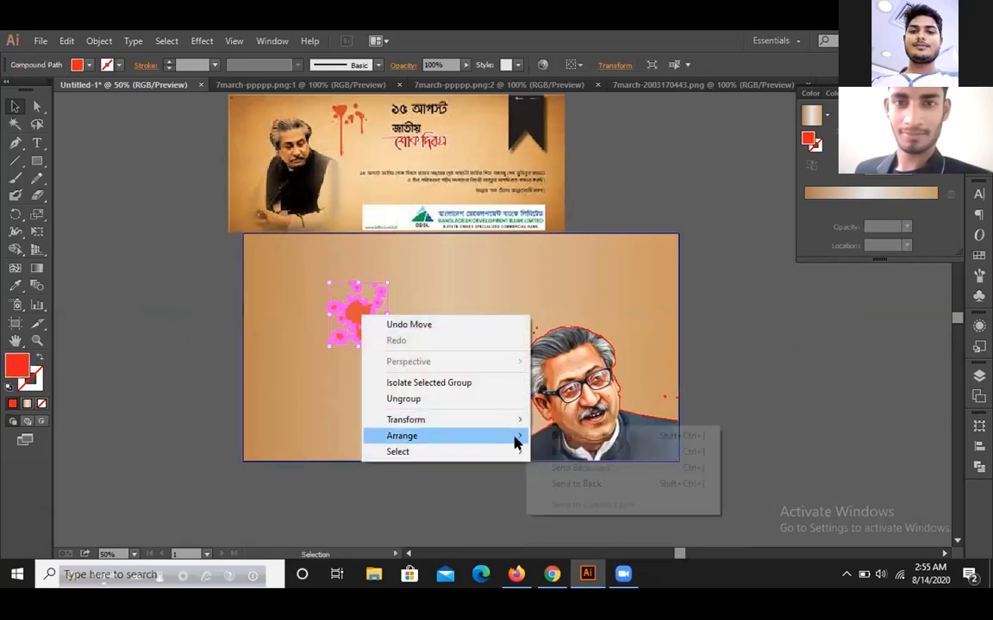
pyautogui.click(556, 437)
pyautogui.click(336, 327)
pyautogui.moveTo(357, 316); pyautogui.dragTo(387, 323)
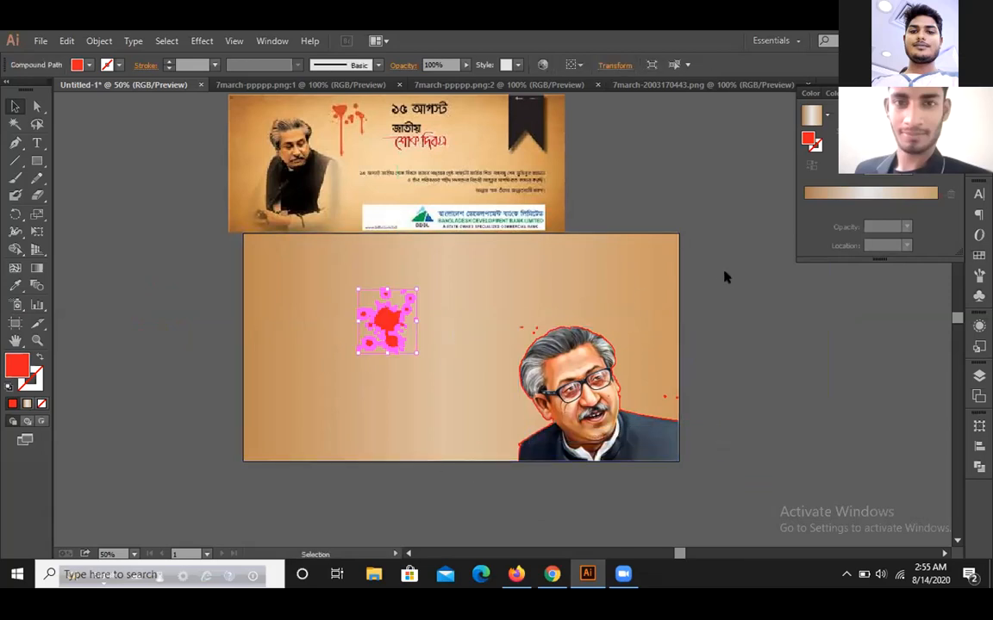
pyautogui.click(661, 118)
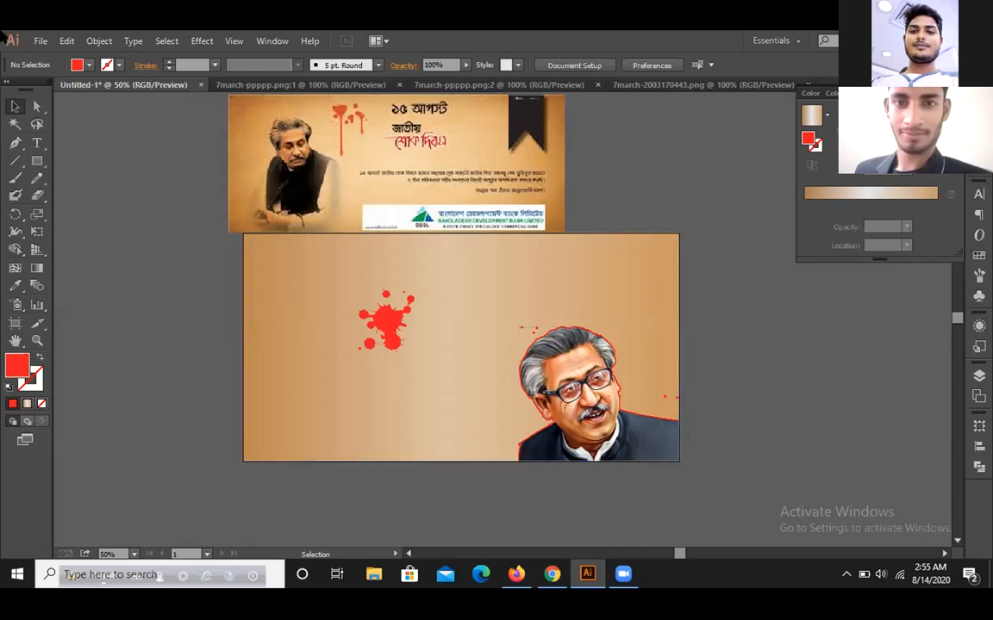
# Step: Paste the date text "15 AvM÷" beside the artboard and scale it up to 121.5 pt
pyautogui.click(36, 142)
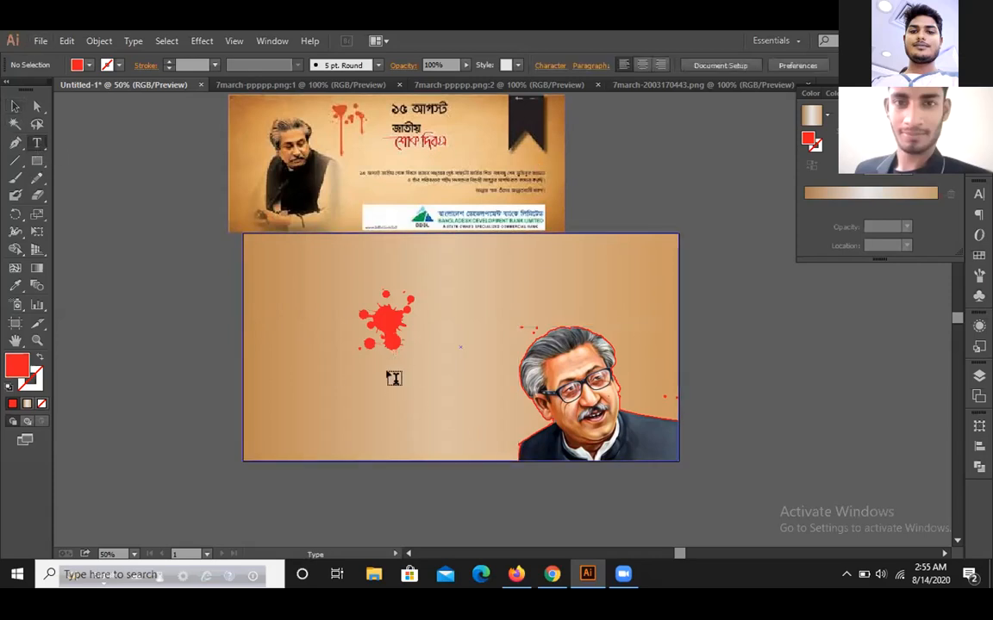
pyautogui.click(253, 331)
pyautogui.press('Escape')
pyautogui.hotkey('ctrl', 'v')
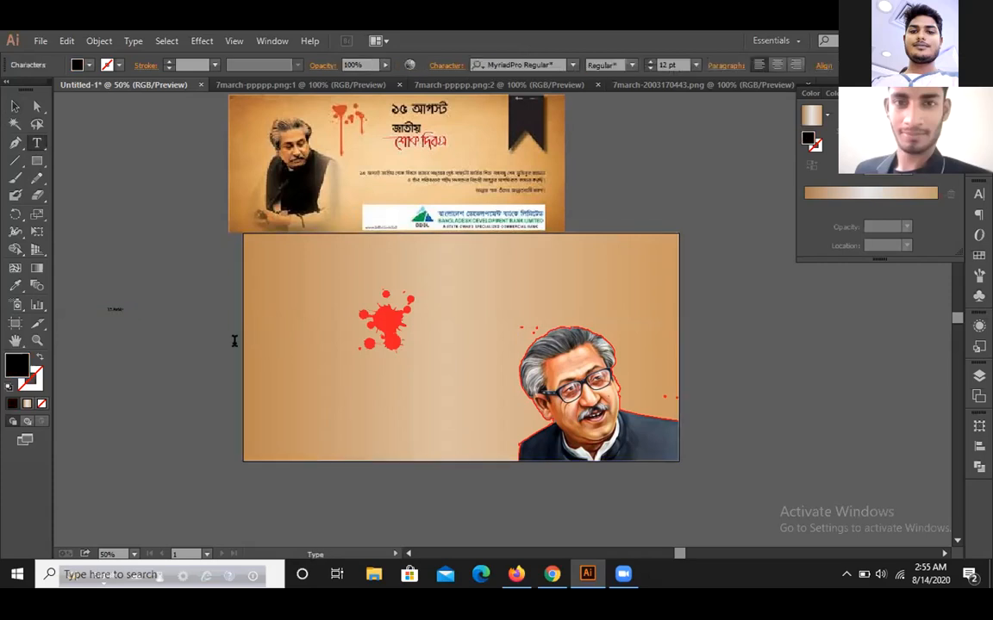
pyautogui.click(16, 106)
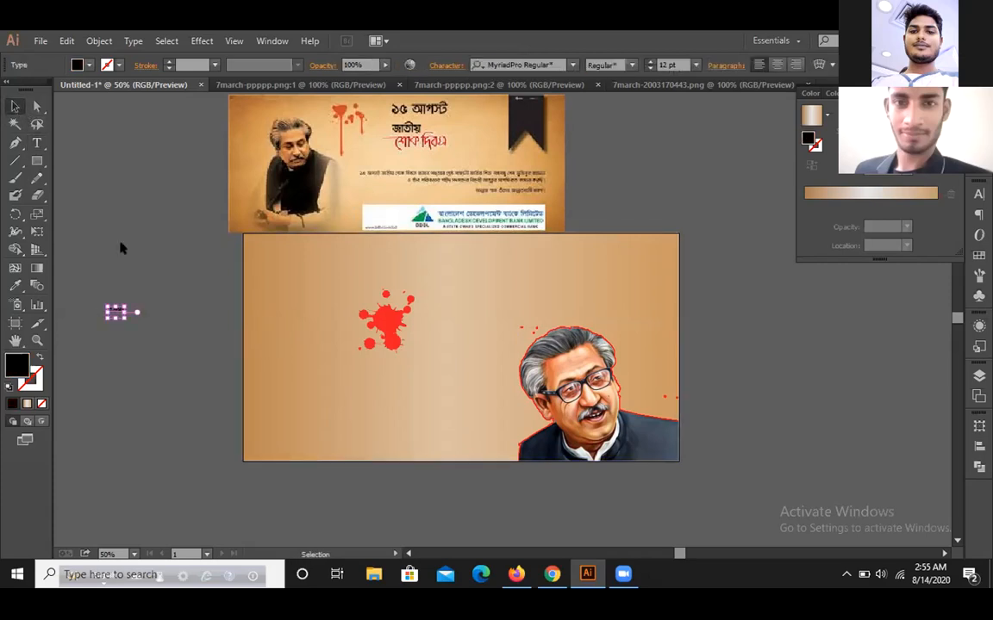
pyautogui.moveTo(126, 318); pyautogui.dragTo(199, 364)
pyautogui.moveTo(134, 287); pyautogui.dragTo(185, 337)
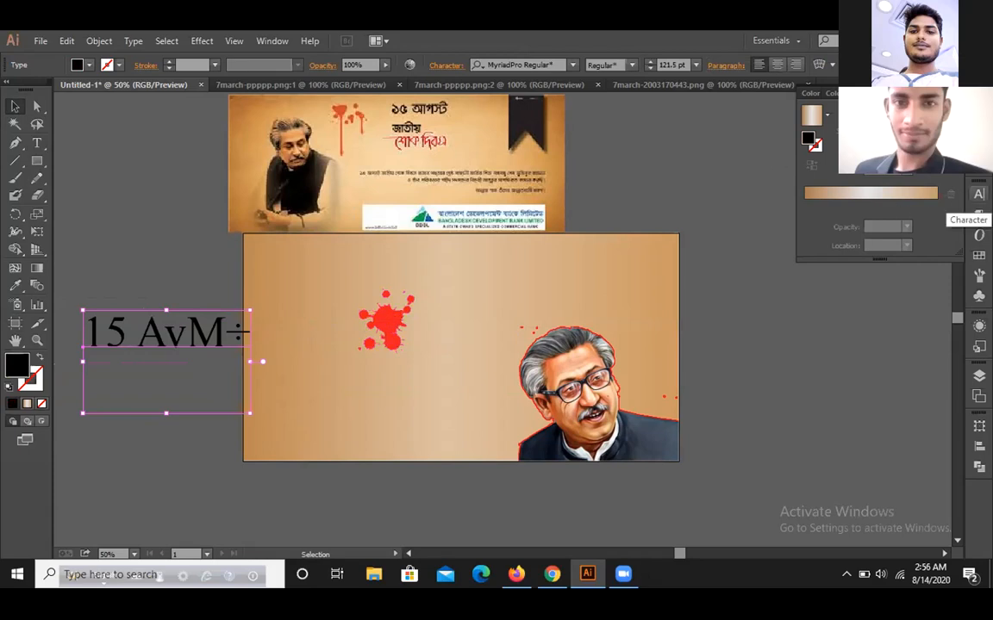
# Step: Set the date text's font to SutonnyMJ so it reads "১৫ আগস্ট"
pyautogui.click(979, 194)
pyautogui.click(904, 224)
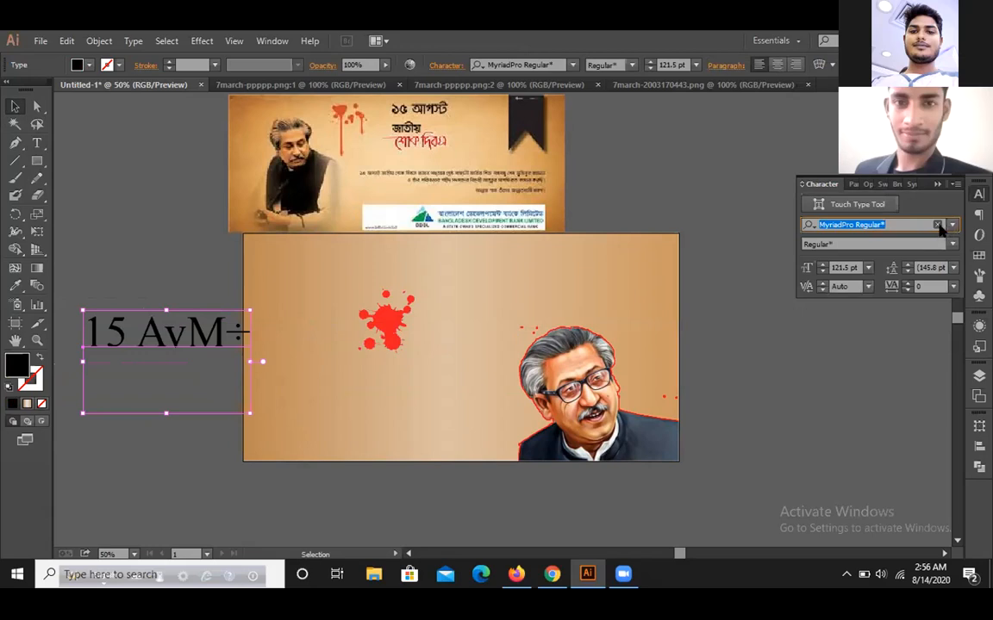
pyautogui.write('s')
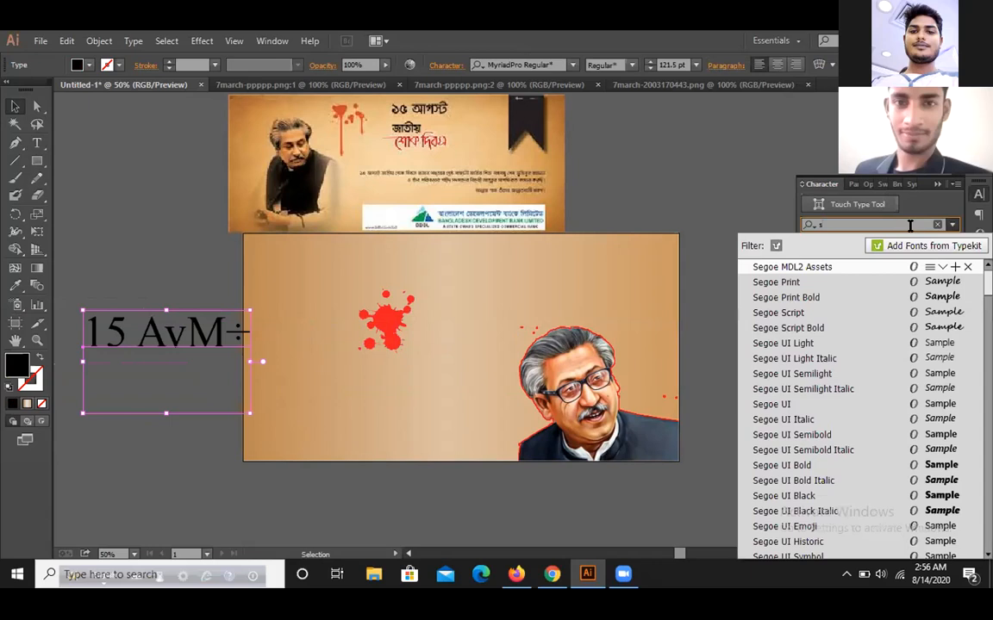
pyautogui.write('u')
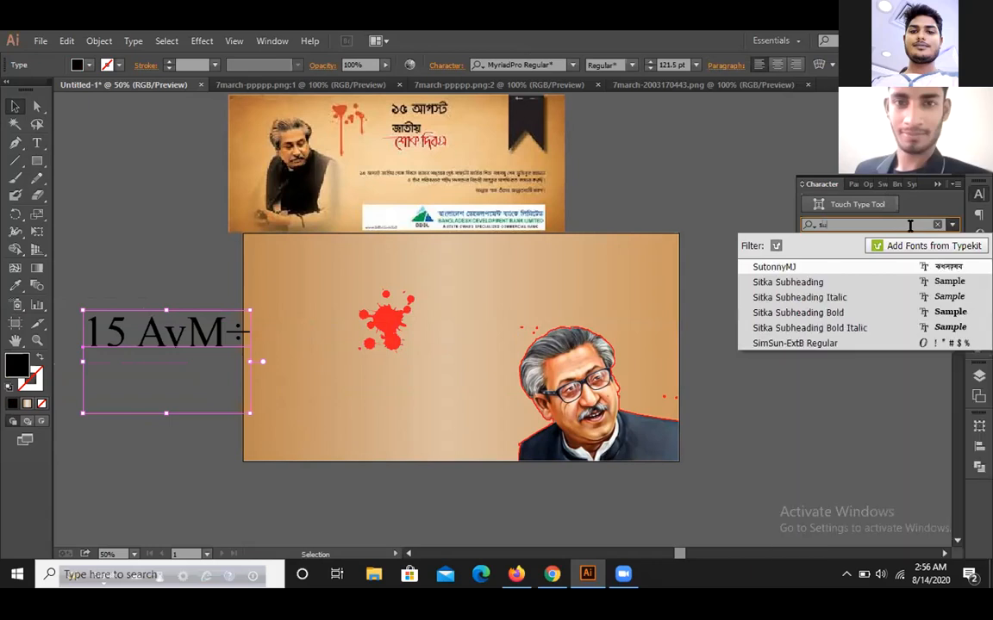
pyautogui.click(780, 272)
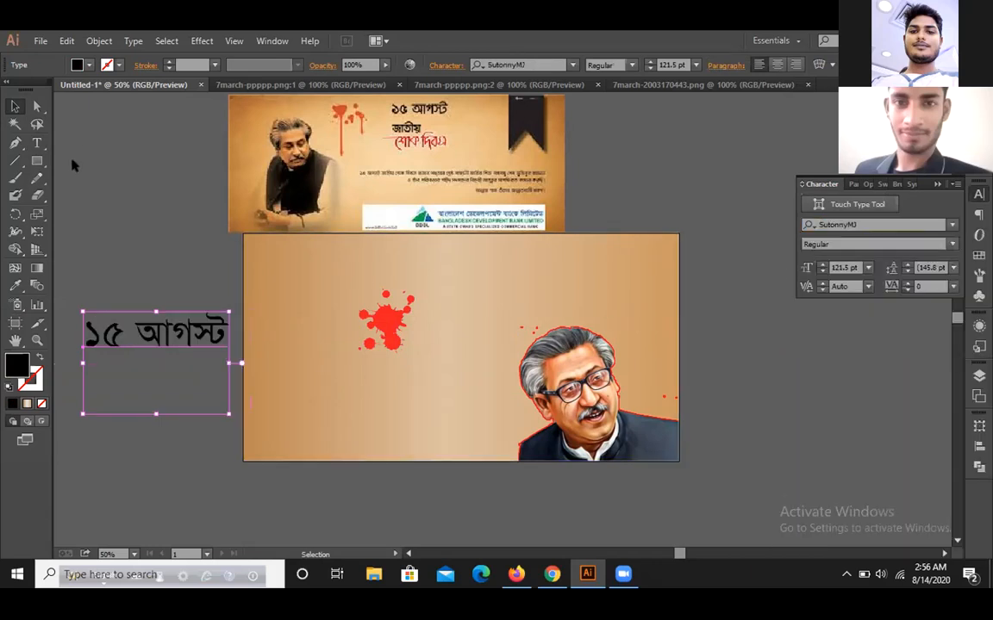
pyautogui.click(14, 105)
pyautogui.click(86, 198)
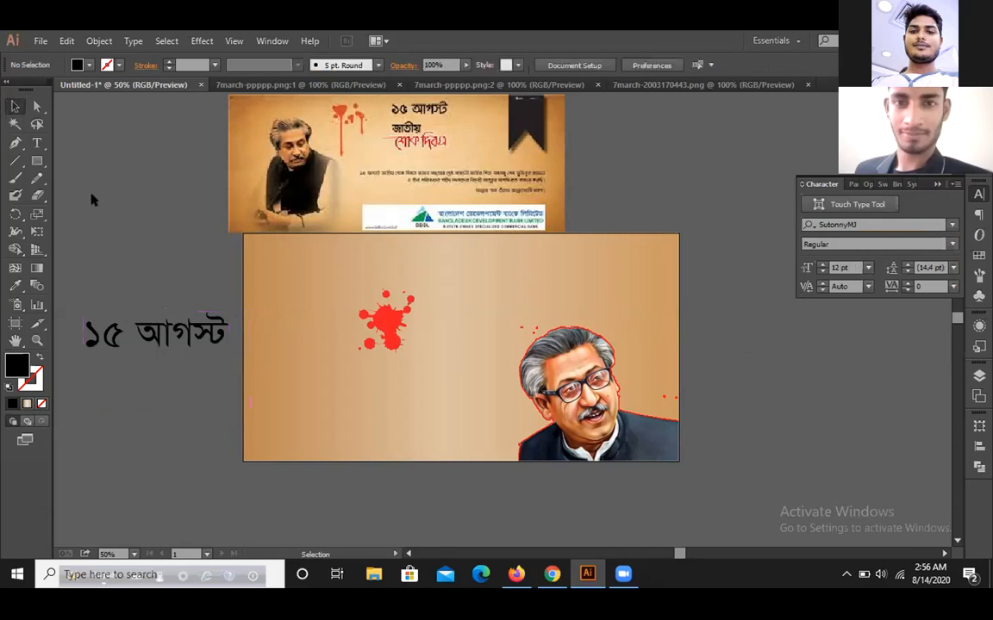
pyautogui.click(176, 326)
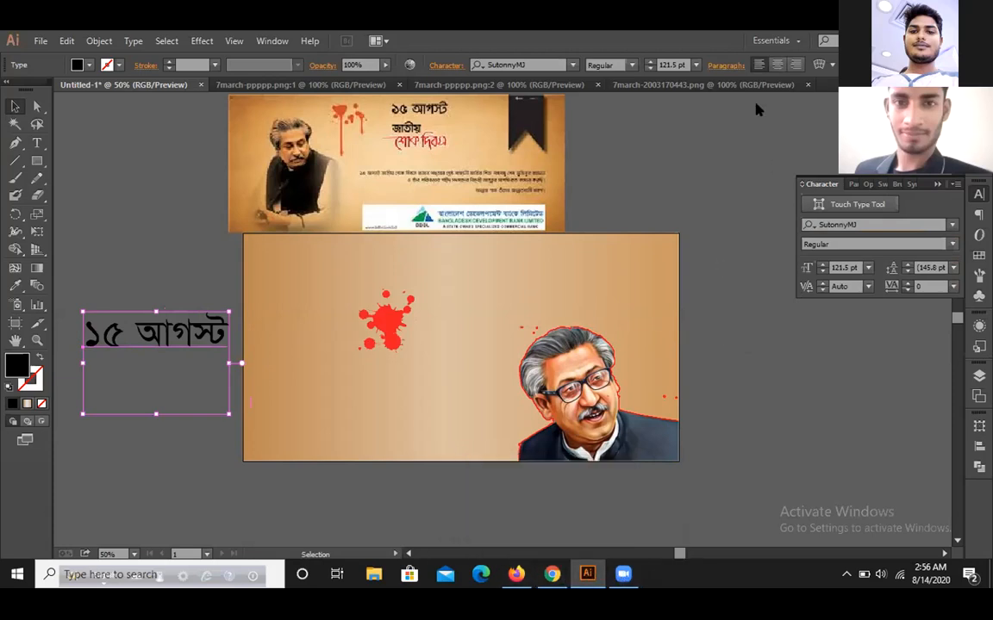
pyautogui.click(724, 136)
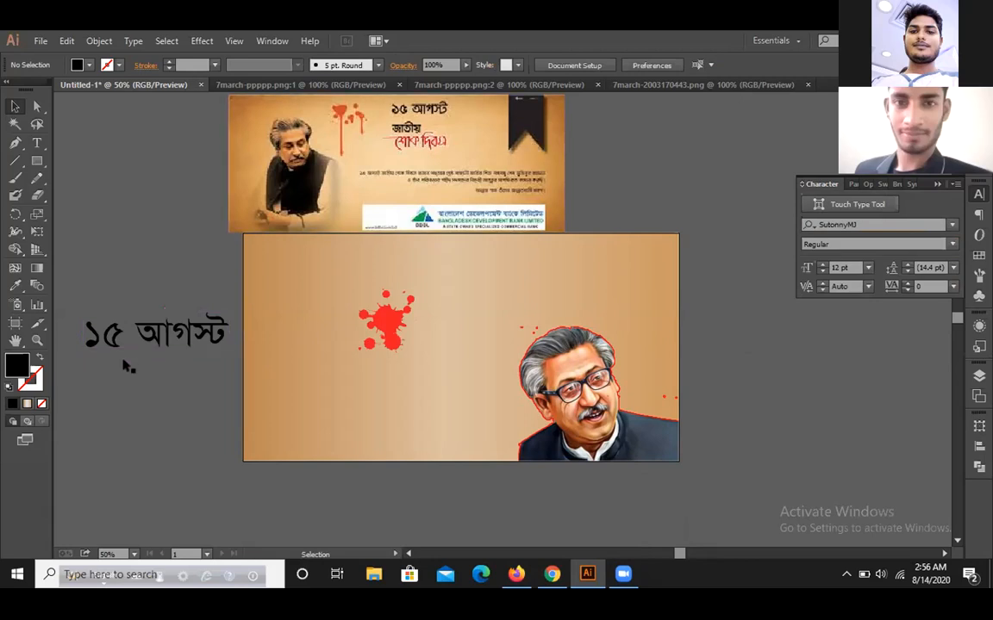
# Step: Paste the three-line text "জাতীয় / শোক দিবস / শোক হোক শক্তি", scale it to 95.6 pt and place it above the date text
pyautogui.click(37, 143)
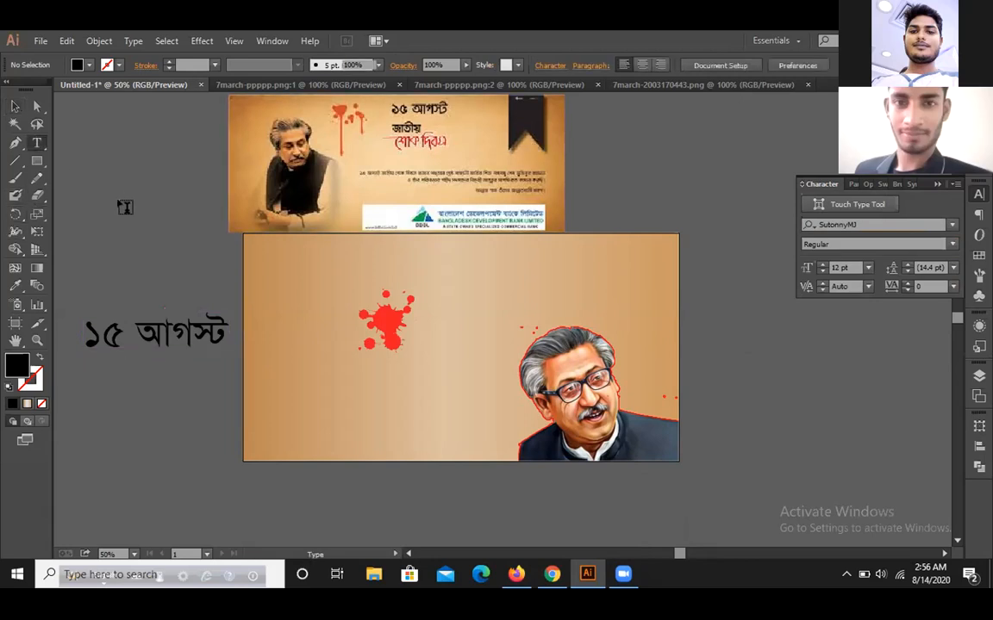
pyautogui.hotkey('ctrl', 'v')
pyautogui.click(15, 105)
pyautogui.moveTo(144, 218); pyautogui.dragTo(217, 288)
pyautogui.moveTo(188, 238); pyautogui.dragTo(160, 261)
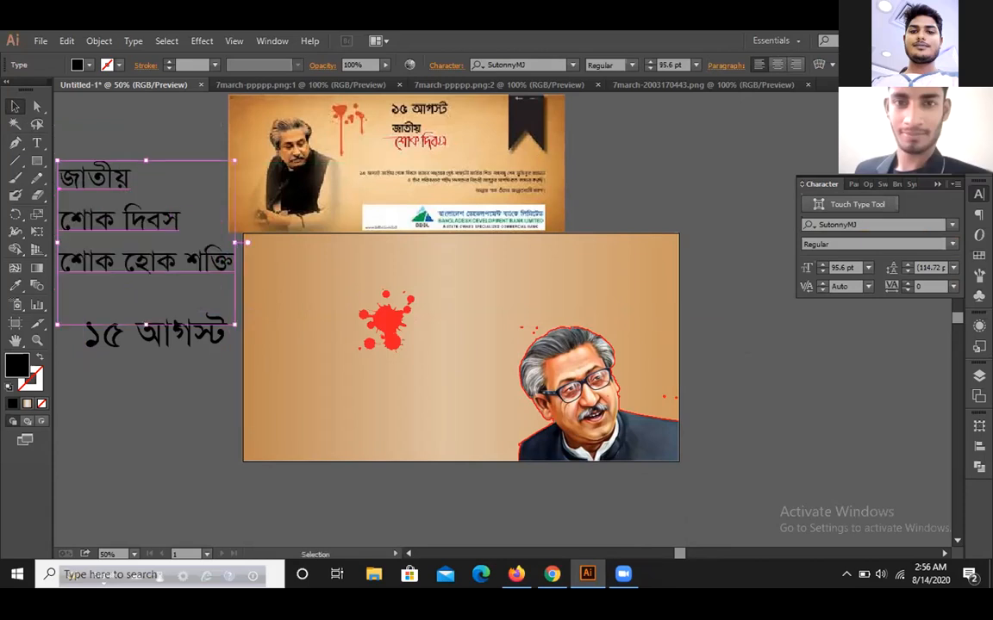
# Step: Open the editing options for the three-line Bengali text block
pyautogui.click(183, 397)
pyautogui.rightClick(143, 228)
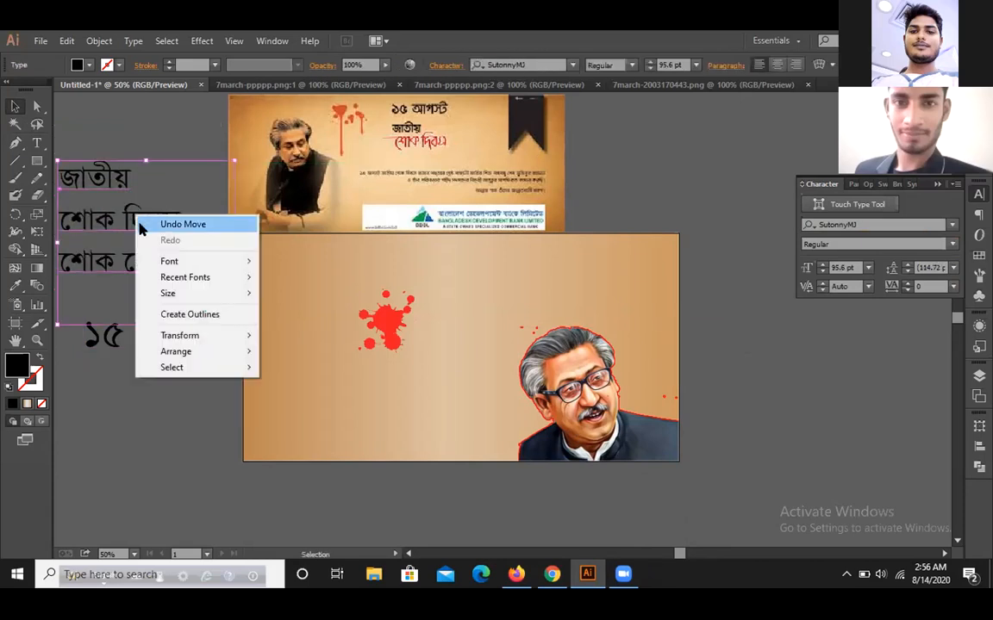
# Step: Expand the three-line Bengali text beside the banner into shapes with Object and Fill enabled
pyautogui.click(68, 43)
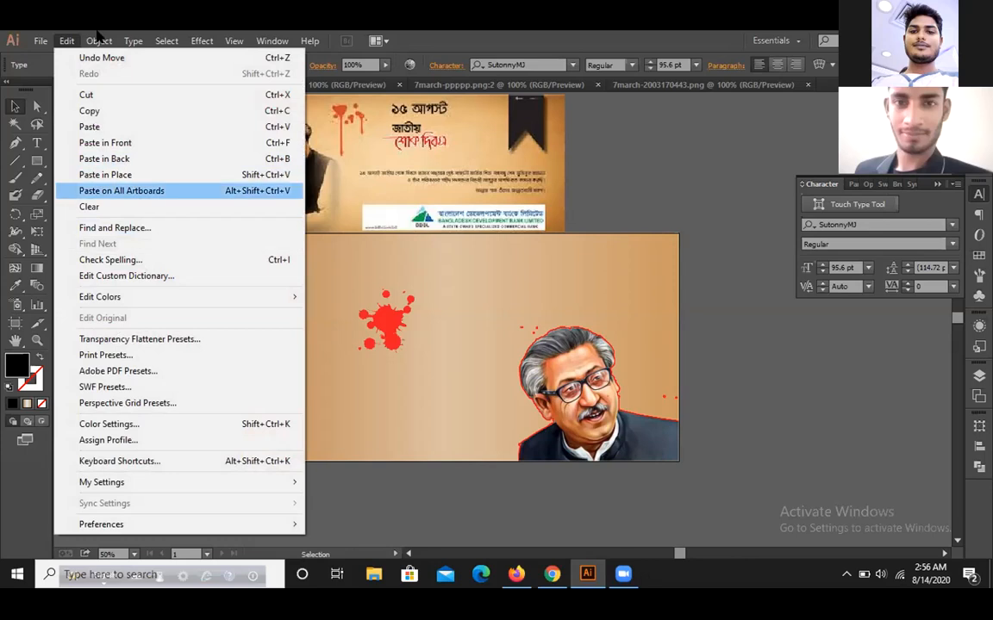
pyautogui.moveTo(99, 41)
pyautogui.click(131, 196)
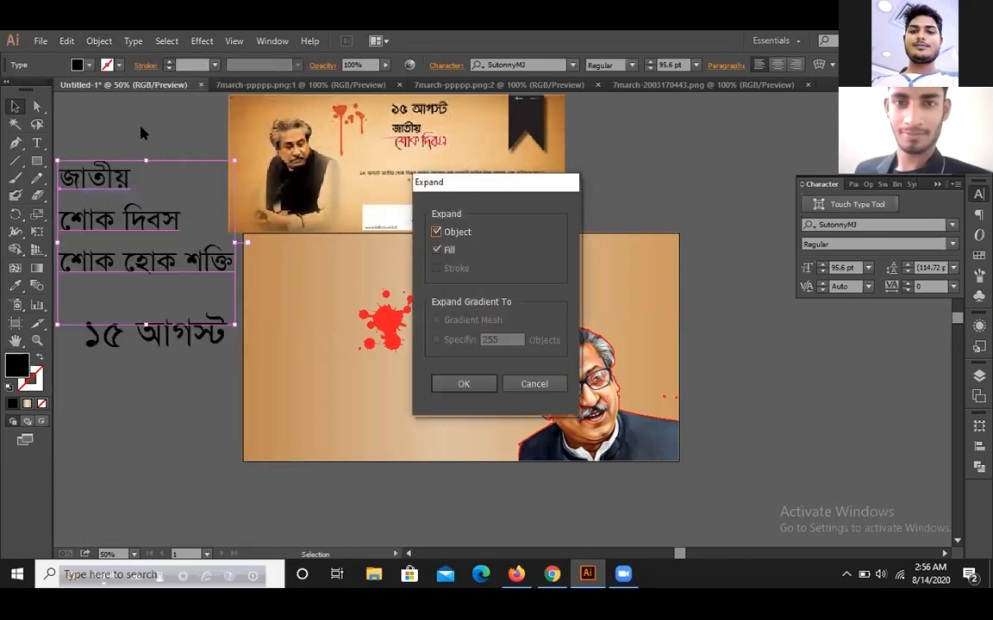
pyautogui.click(443, 380)
pyautogui.click(133, 392)
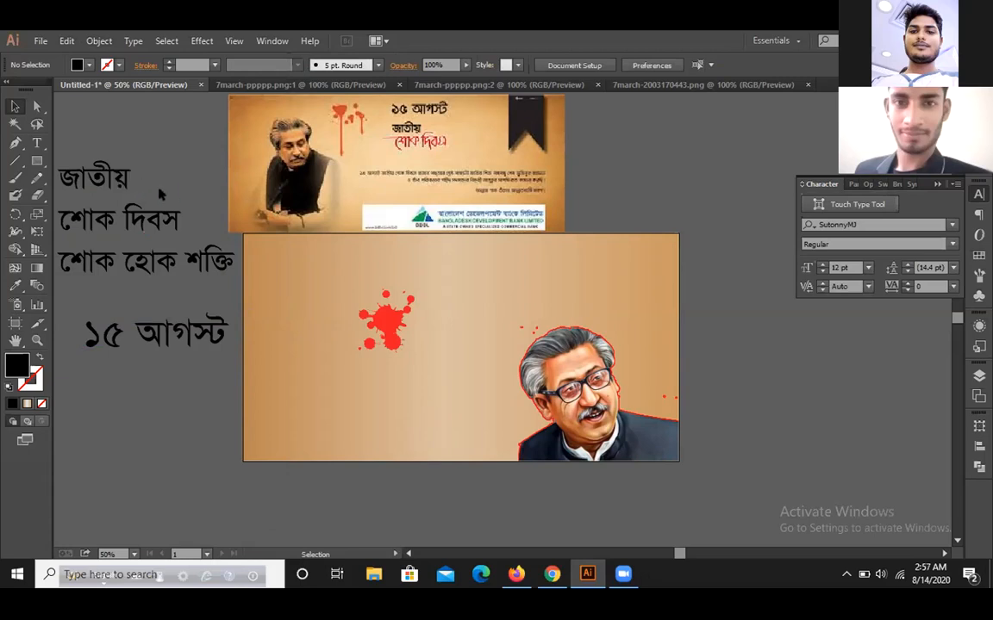
# Step: Ungroup the expanded three-line lettering into separate letter shapes
pyautogui.scroll(1, 158, 187)
pyautogui.moveTo(192, 250); pyautogui.dragTo(138, 159)
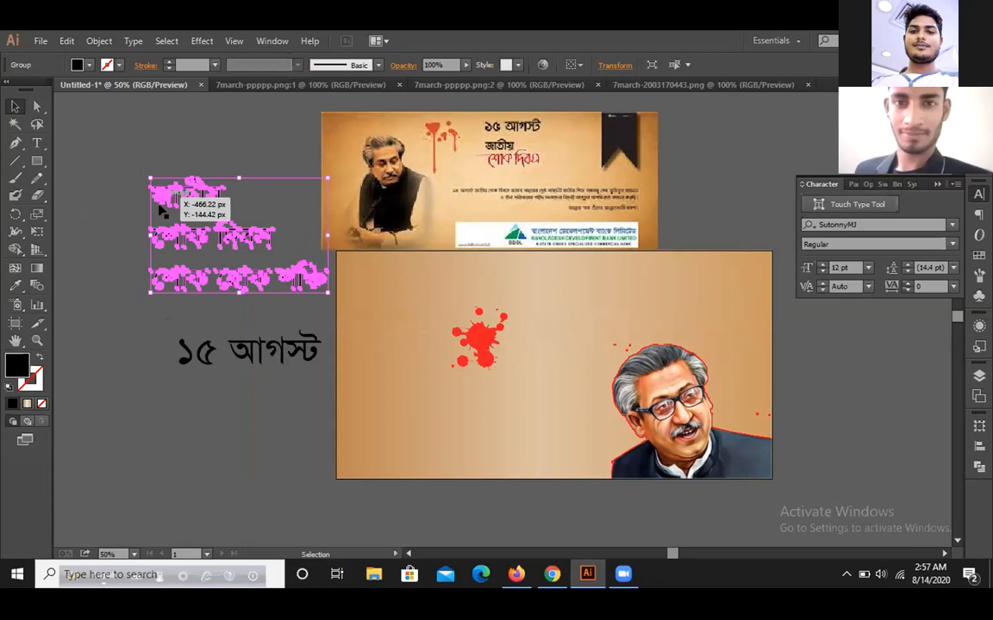
pyautogui.rightClick(185, 238)
pyautogui.click(240, 323)
pyautogui.click(100, 248)
# Step: Select all the expanded letter shapes of the three lines and release their compound paths
pyautogui.moveTo(276, 261); pyautogui.dragTo(108, 157)
pyautogui.rightClick(210, 207)
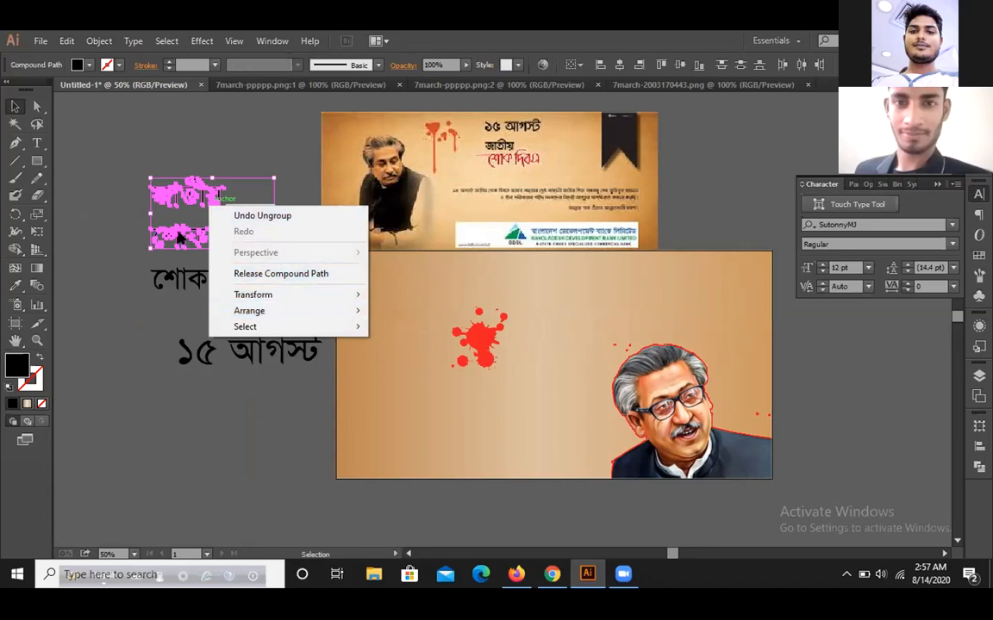
pyautogui.click(99, 198)
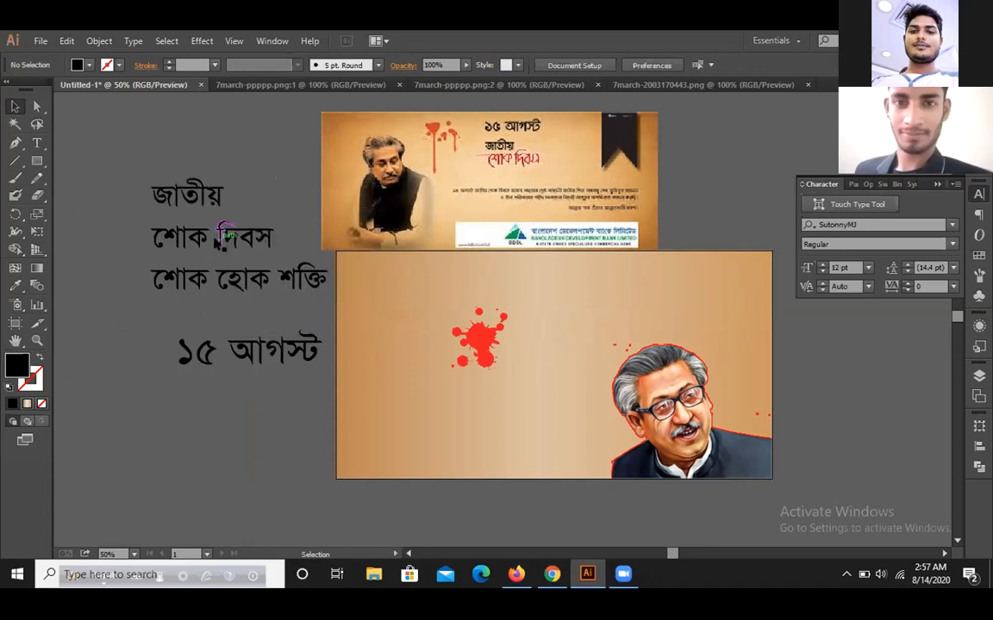
pyautogui.click(200, 236)
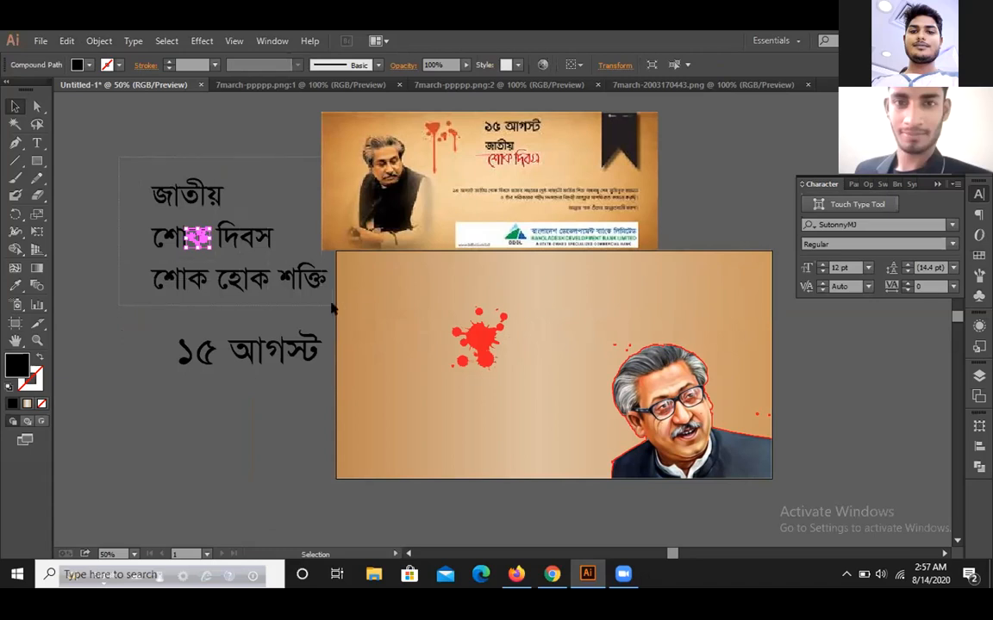
pyautogui.click(261, 281)
pyautogui.rightClick(263, 282)
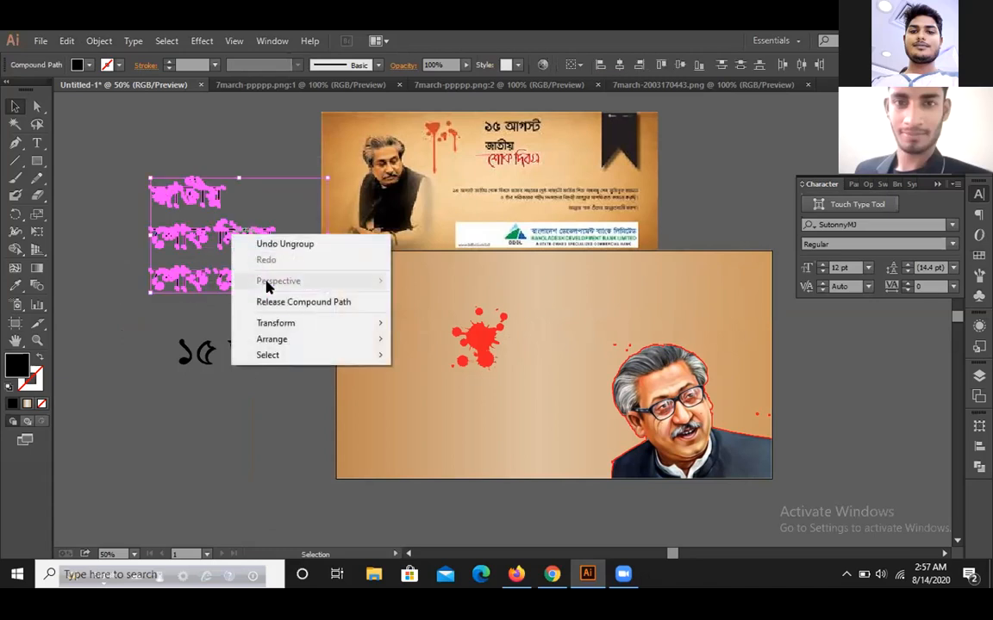
pyautogui.click(292, 302)
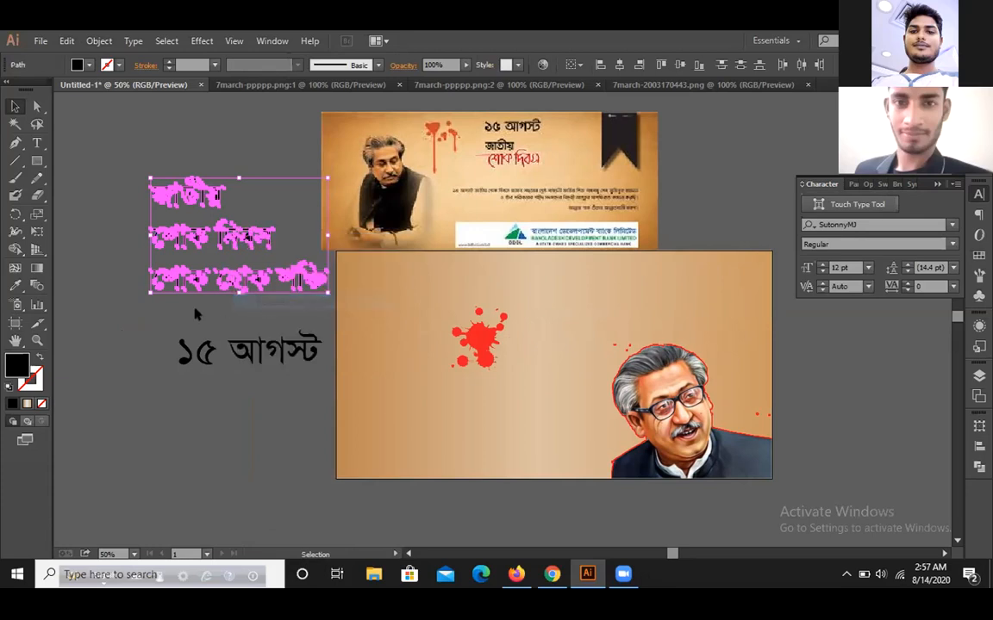
pyautogui.click(173, 272)
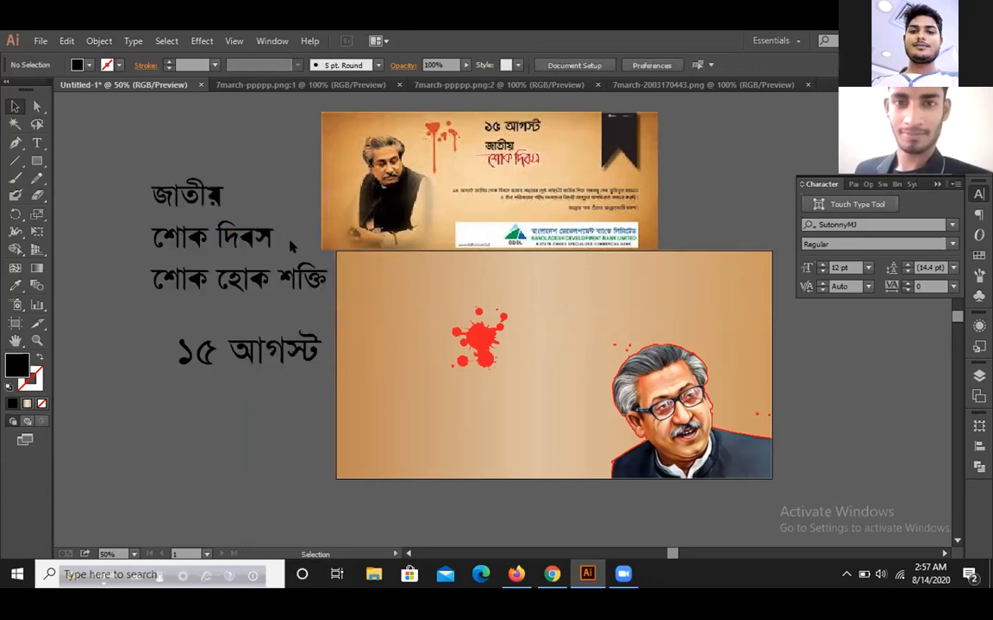
# Step: Group the first two lines of expanded lettering, জাতীয় and শোক দিবস, and delete them
pyautogui.moveTo(290, 247); pyautogui.dragTo(132, 177)
pyautogui.rightClick(177, 199)
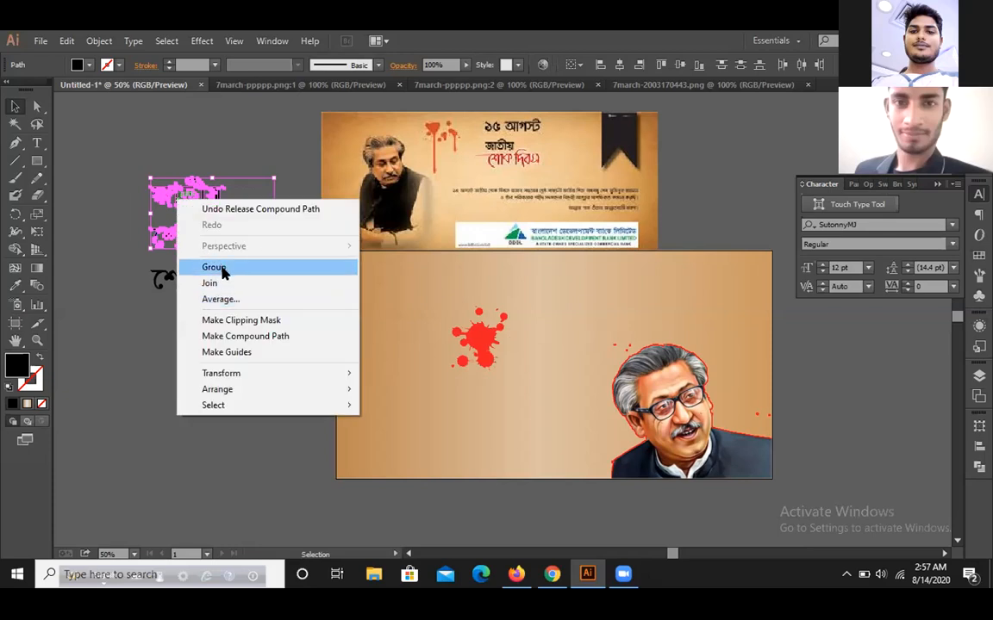
pyautogui.click(222, 272)
pyautogui.moveTo(210, 253); pyautogui.dragTo(145, 160)
pyautogui.moveTo(231, 284); pyautogui.dragTo(155, 157)
pyautogui.moveTo(207, 198); pyautogui.dragTo(222, 226)
pyautogui.press('Delete')
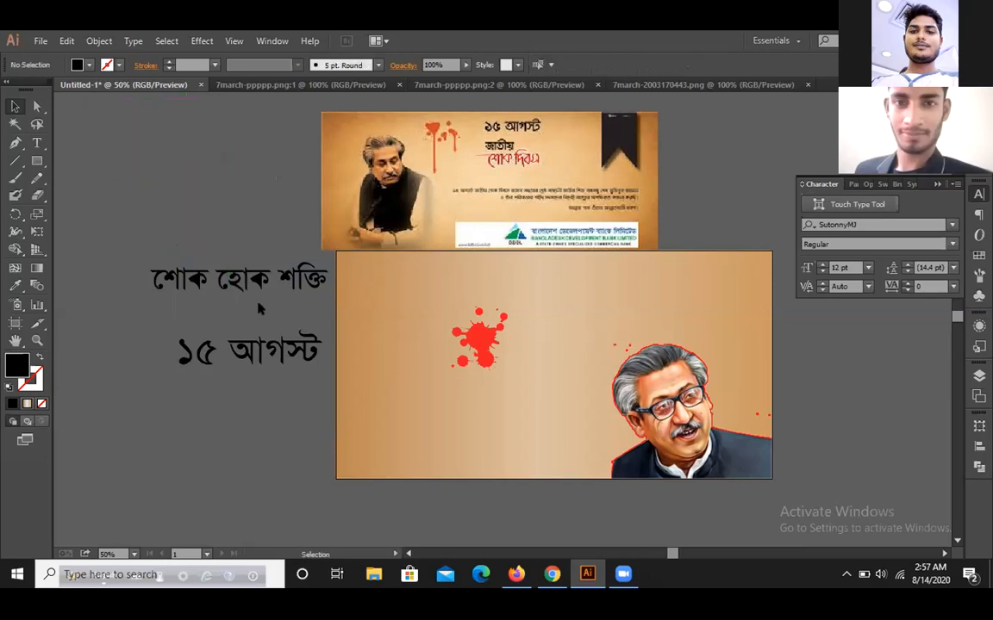
# Step: Delete the remaining expanded line শোক হোক শক্তি together with the reference banner image above the artboard
pyautogui.click(236, 281)
pyautogui.moveTo(118, 237); pyautogui.dragTo(317, 299)
pyautogui.press('Delete')
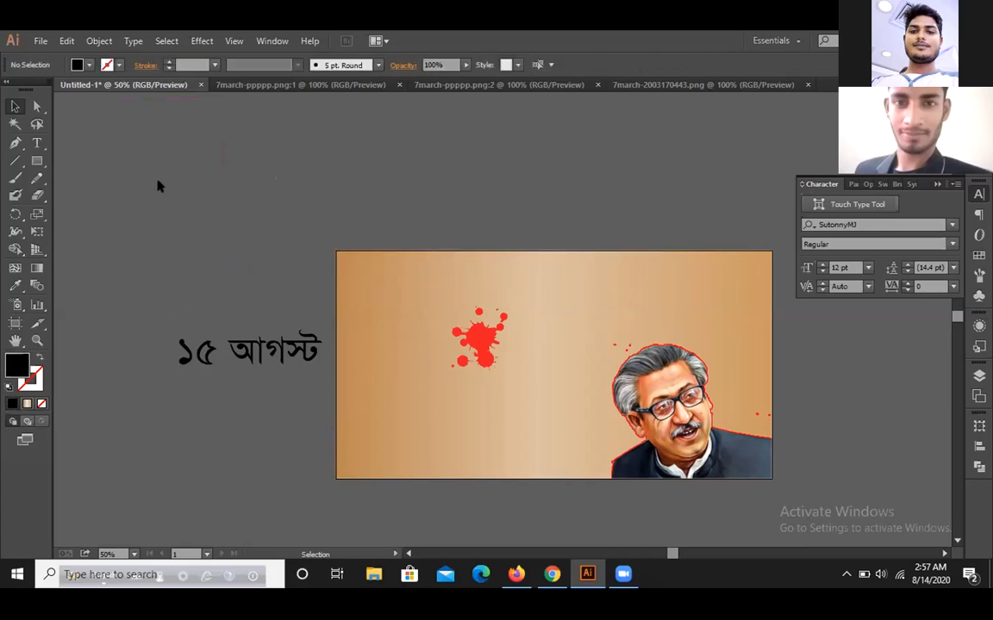
# Step: Paste the lines জাতীয়, শোক দিবস and শোক হোক শক্তি as live text beside the artboard and scale it to about 71 pt
pyautogui.click(37, 142)
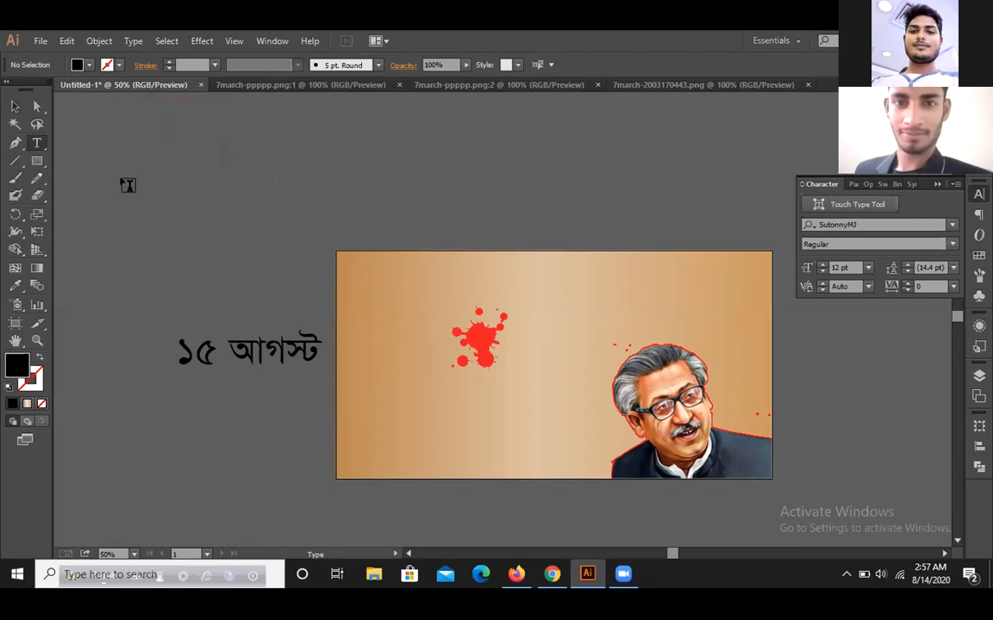
pyautogui.click(167, 186)
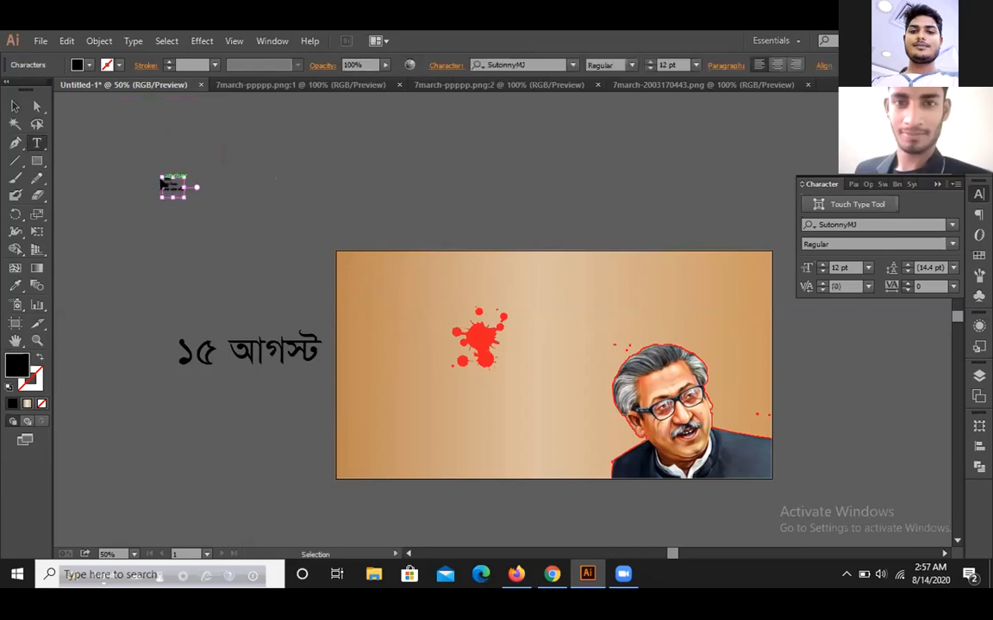
pyautogui.click(15, 106)
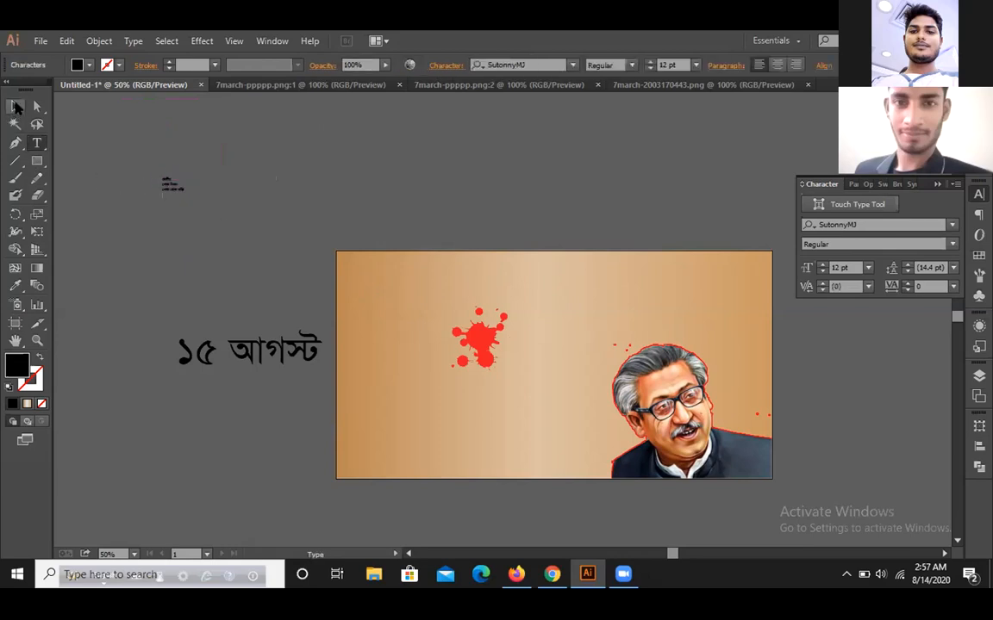
pyautogui.moveTo(183, 196); pyautogui.dragTo(299, 299)
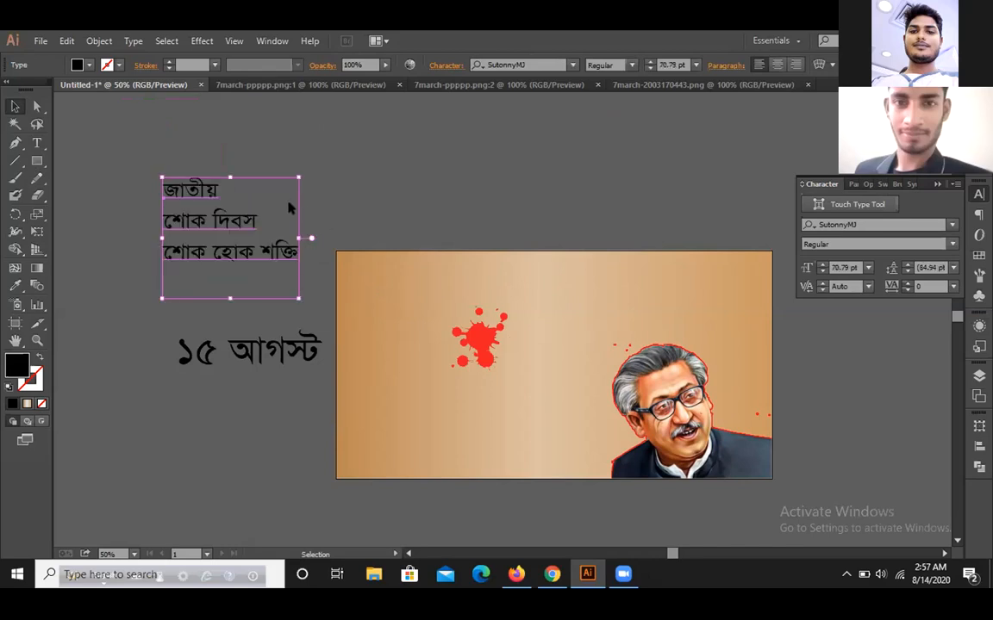
pyautogui.click(289, 207)
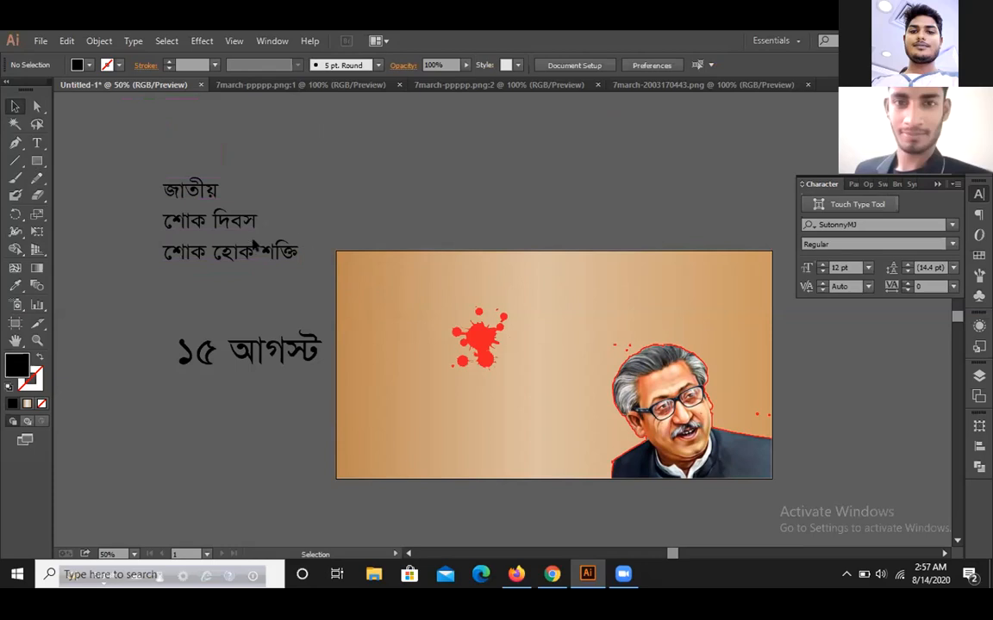
# Step: Move the red splatter lower on the banner and place the ১৫ আগস্ট title at the banner's upper centre
pyautogui.moveTo(461, 344); pyautogui.dragTo(420, 397)
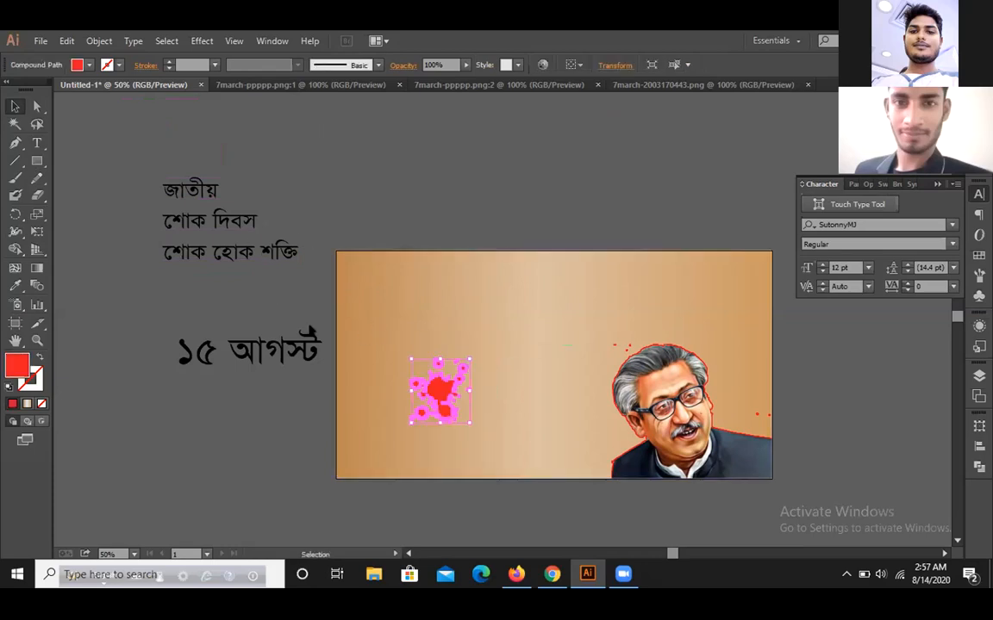
pyautogui.moveTo(246, 366); pyautogui.dragTo(528, 287)
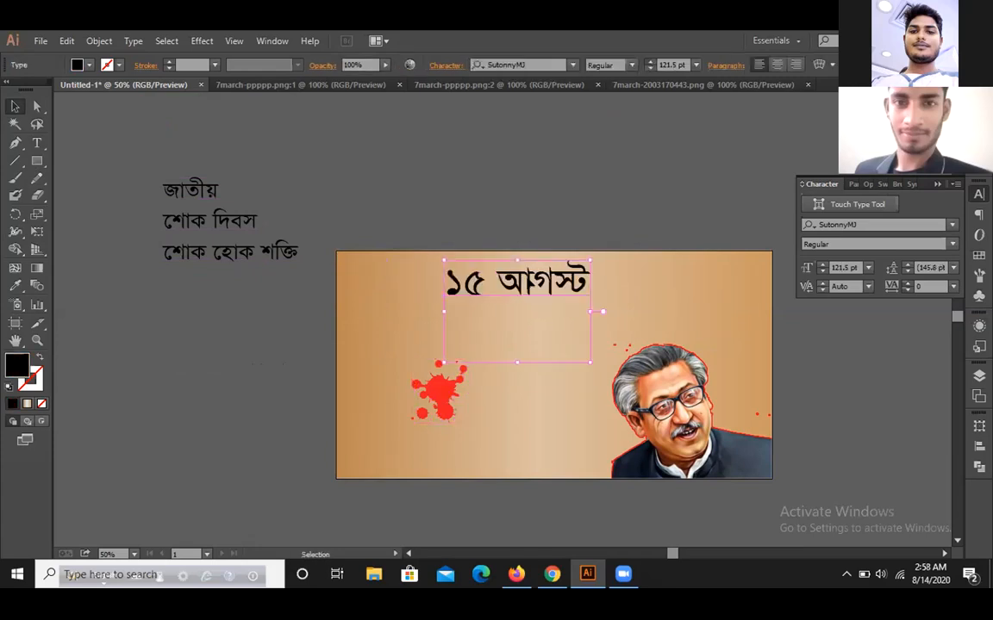
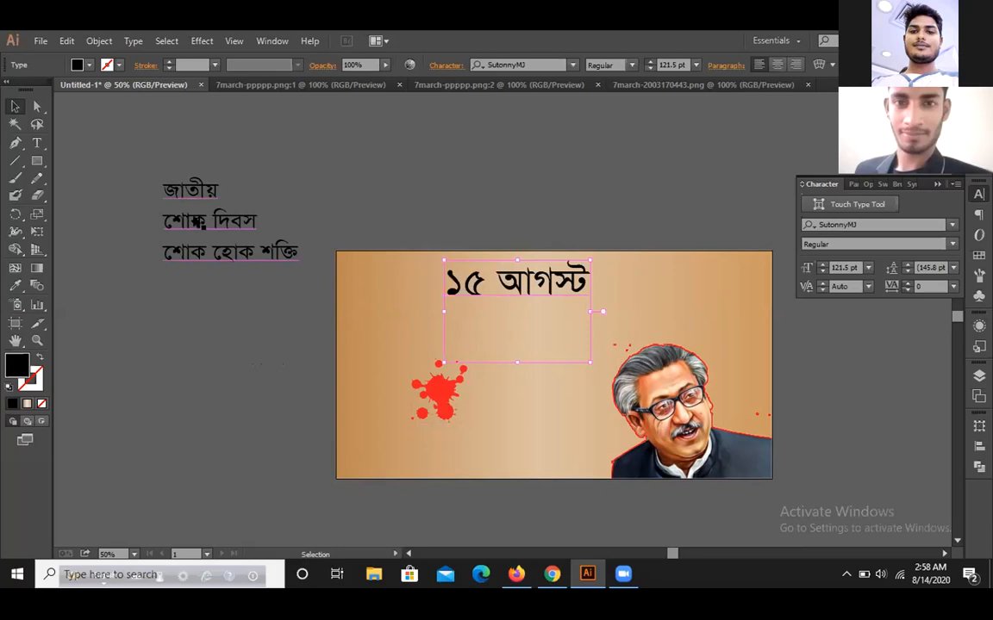
pyautogui.click(36, 143)
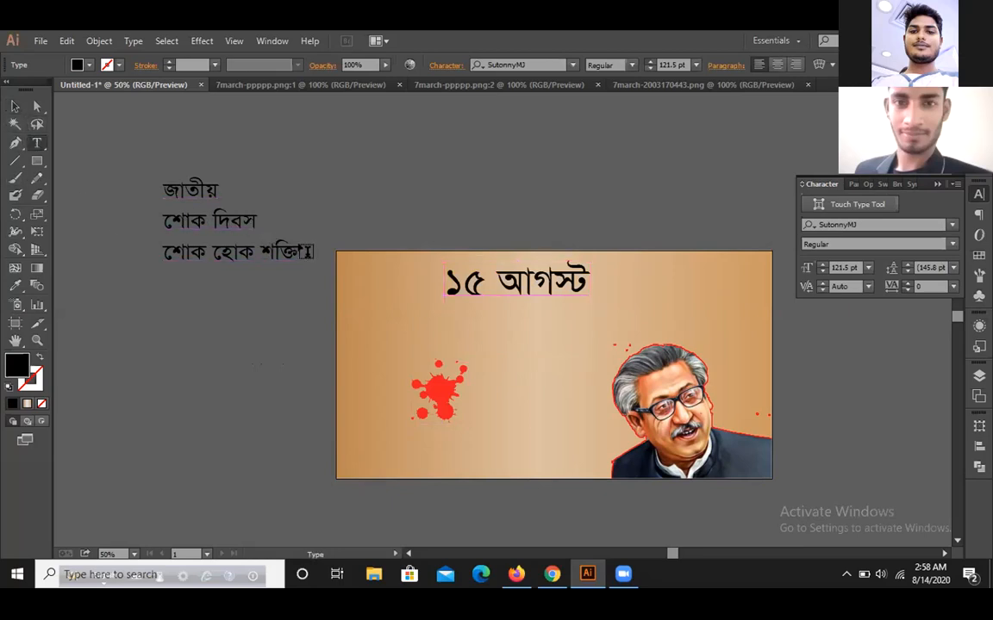
pyautogui.click(15, 106)
pyautogui.click(517, 285)
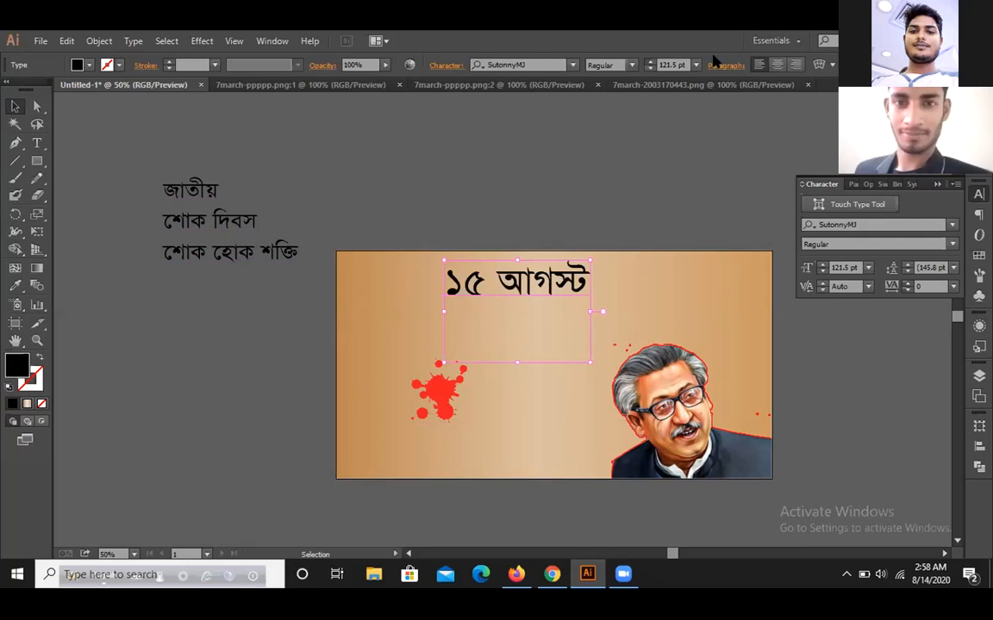
# Step: Create two separate text objects outside the artboard, one reading জাতীয় and one reading শোক দিবস
pyautogui.click(37, 144)
pyautogui.click(220, 150)
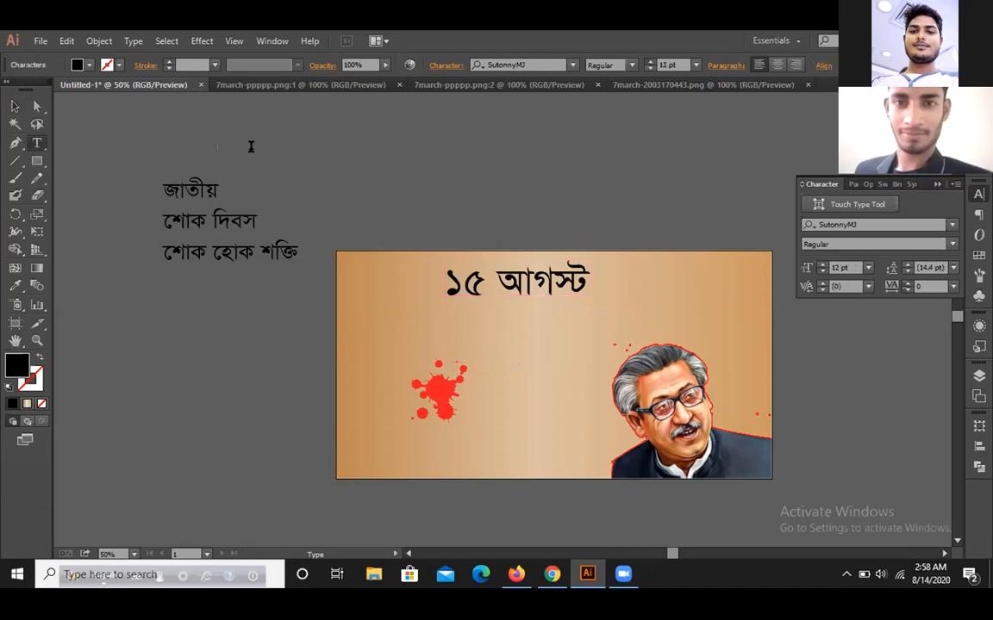
pyautogui.hotkey('ctrl', 'v')
pyautogui.click(16, 106)
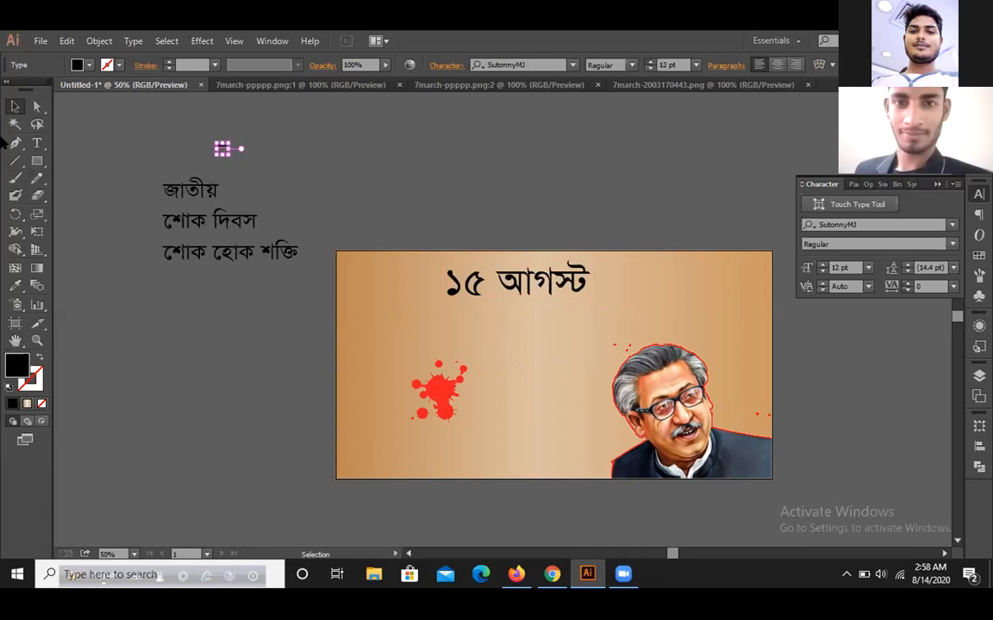
pyautogui.click(37, 143)
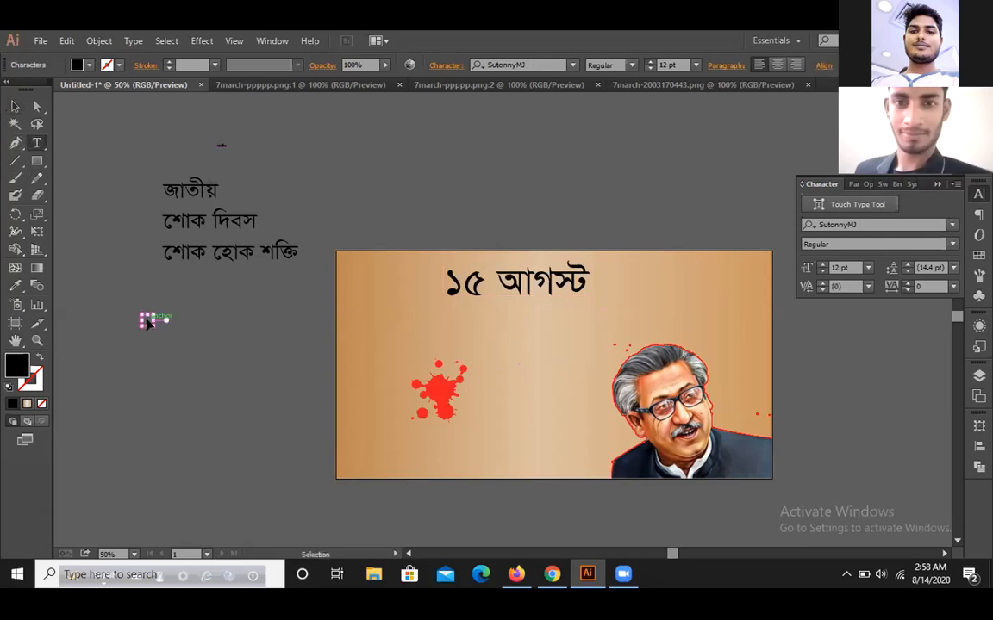
pyautogui.click(15, 106)
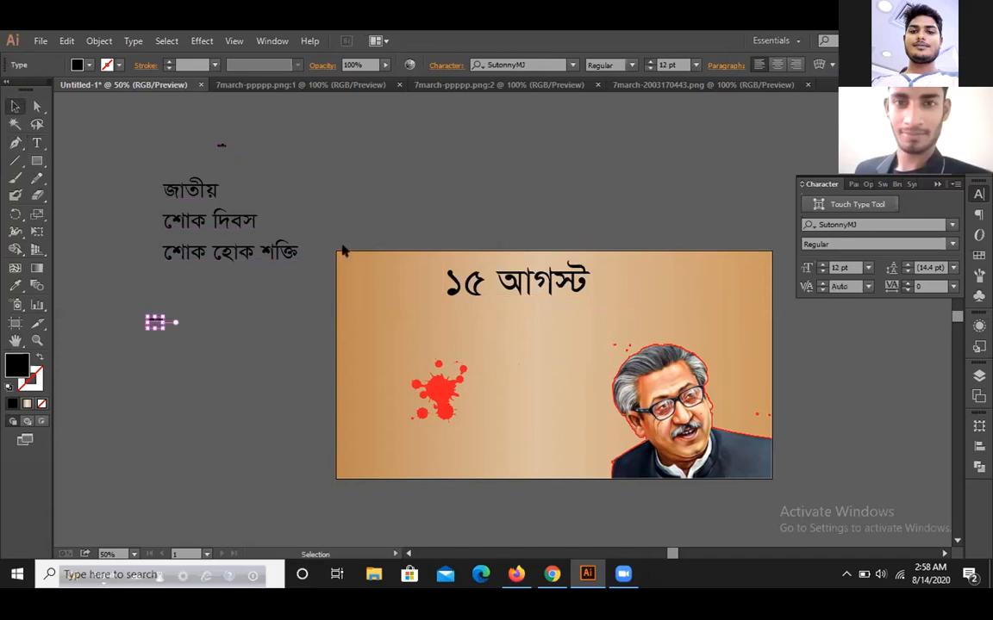
# Step: Create a separate text object reading শোক হোক শক্তি and delete the original three-line text block
pyautogui.click(37, 143)
pyautogui.click(95, 140)
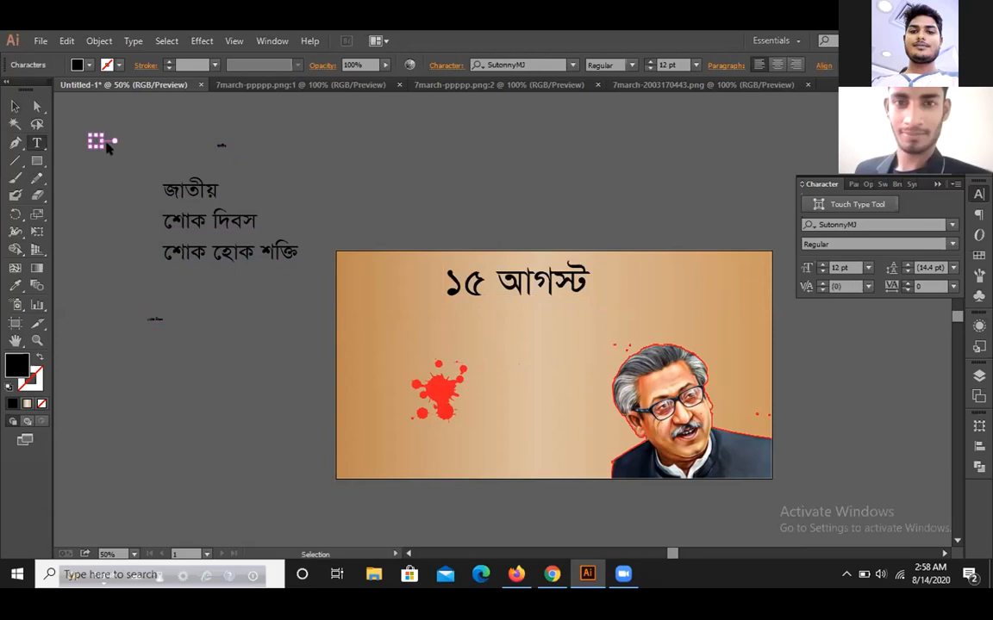
pyautogui.write('শোক হোক শক্তি')
pyautogui.click(15, 106)
pyautogui.click(199, 231)
pyautogui.press('Delete')
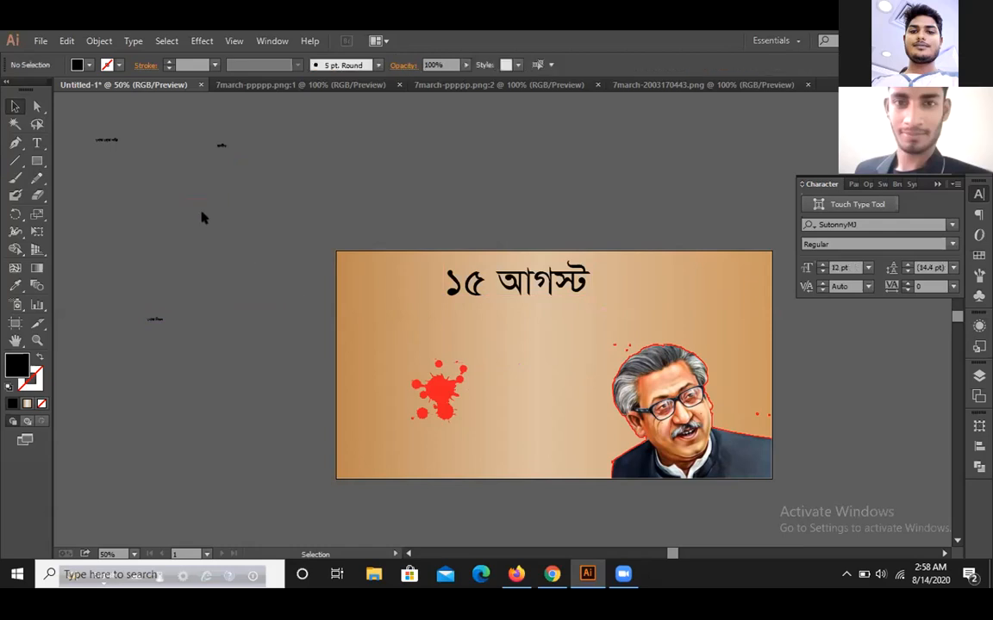
# Step: Set the font size of the three separate text objects outside the artboard to 72 pt
pyautogui.click(108, 141)
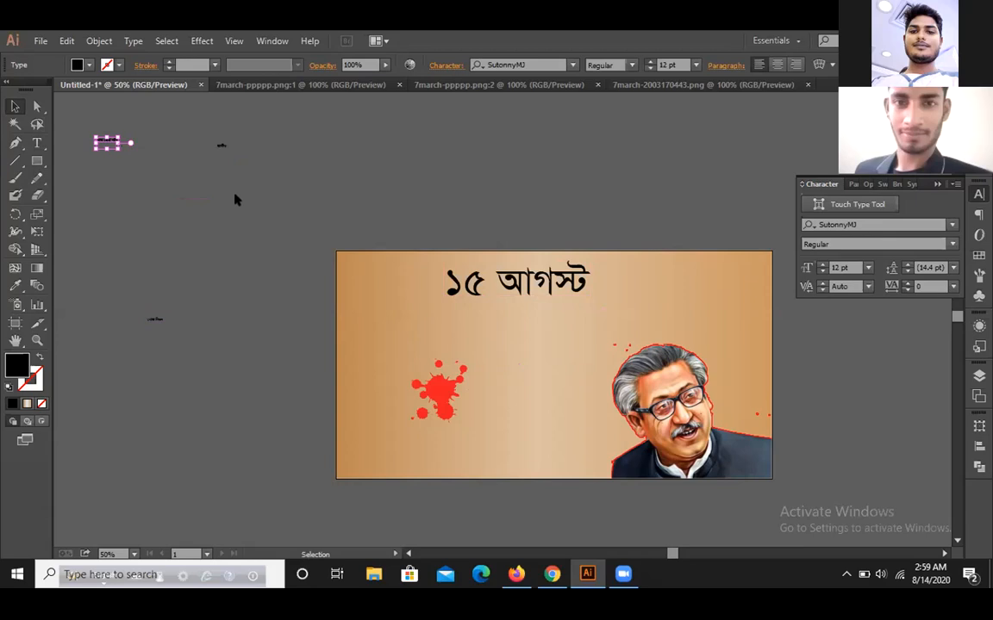
pyautogui.keyDown('shift'); pyautogui.click(220, 147); pyautogui.keyUp('shift')
pyautogui.keyDown('shift'); pyautogui.click(155, 321); pyautogui.keyUp('shift')
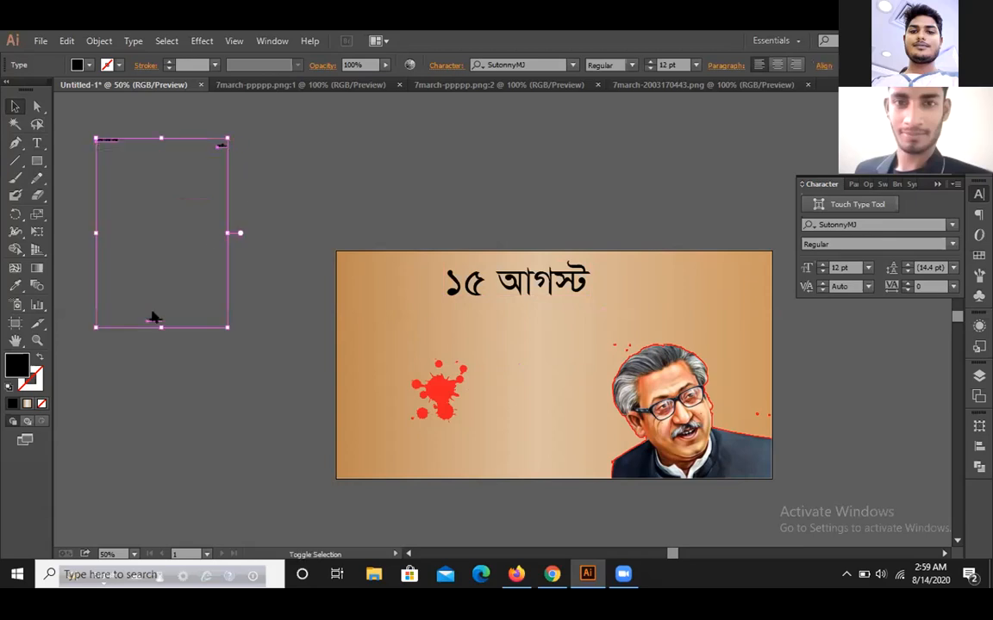
pyautogui.click(695, 64)
pyautogui.click(714, 275)
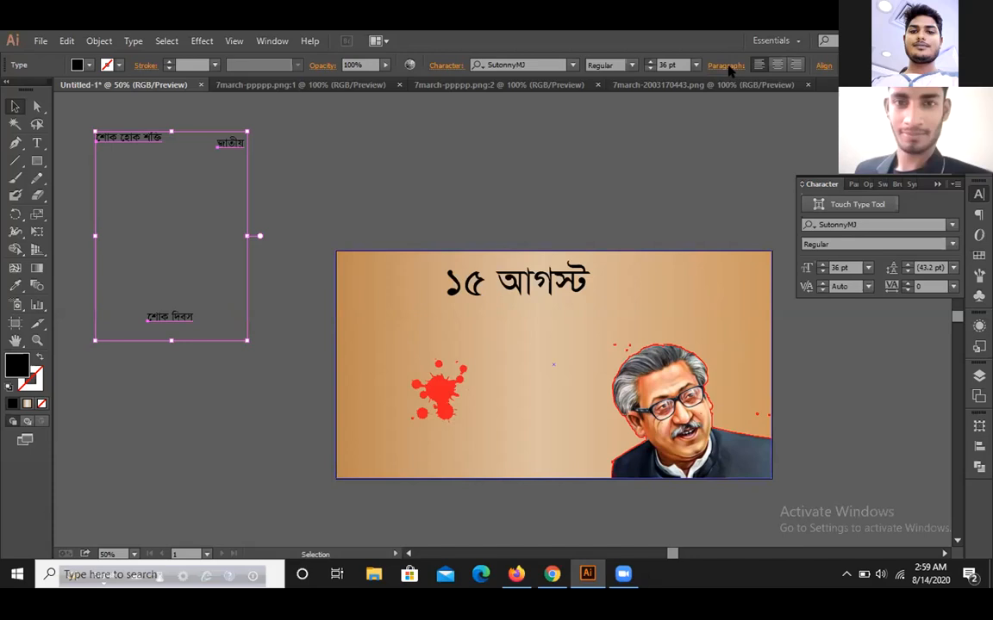
pyautogui.click(695, 64)
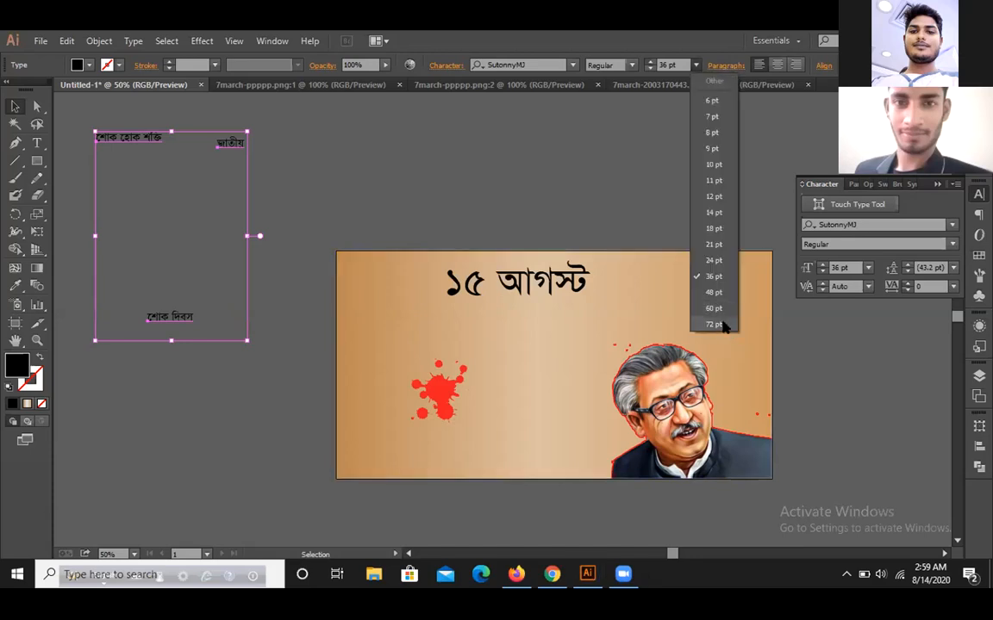
pyautogui.click(722, 325)
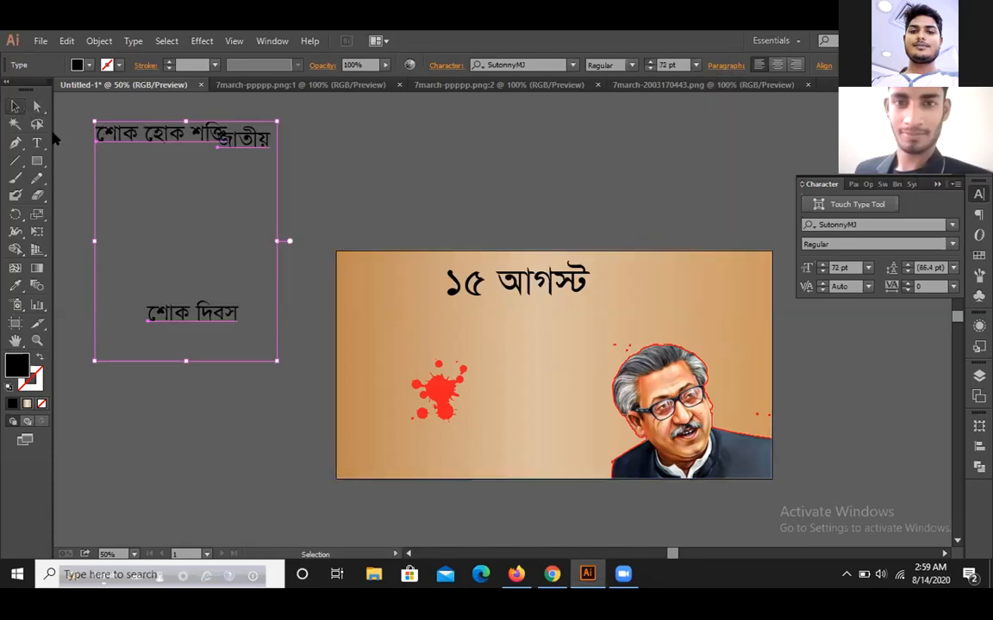
# Step: Move the জাতীয় text onto the banner, just below the left part of the ১৫ আগস্ট title
pyautogui.click(201, 192)
pyautogui.moveTo(255, 151); pyautogui.dragTo(490, 320)
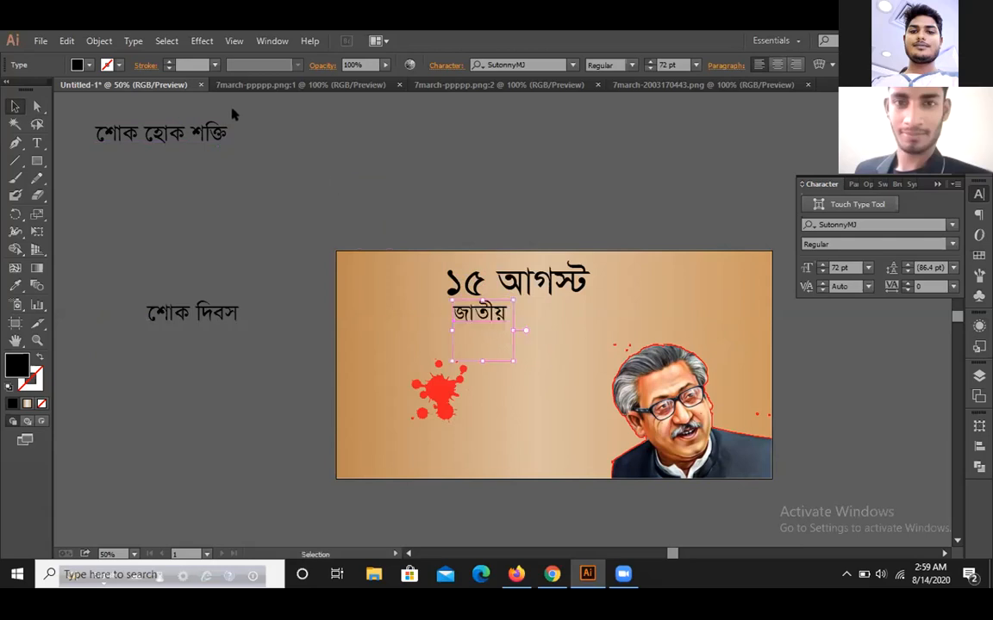
# Step: Move the শোক দিবস text onto the banner below জাতীয় and apply a horizontal Flag warp with a 50% bend
pyautogui.moveTo(211, 290); pyautogui.dragTo(556, 315)
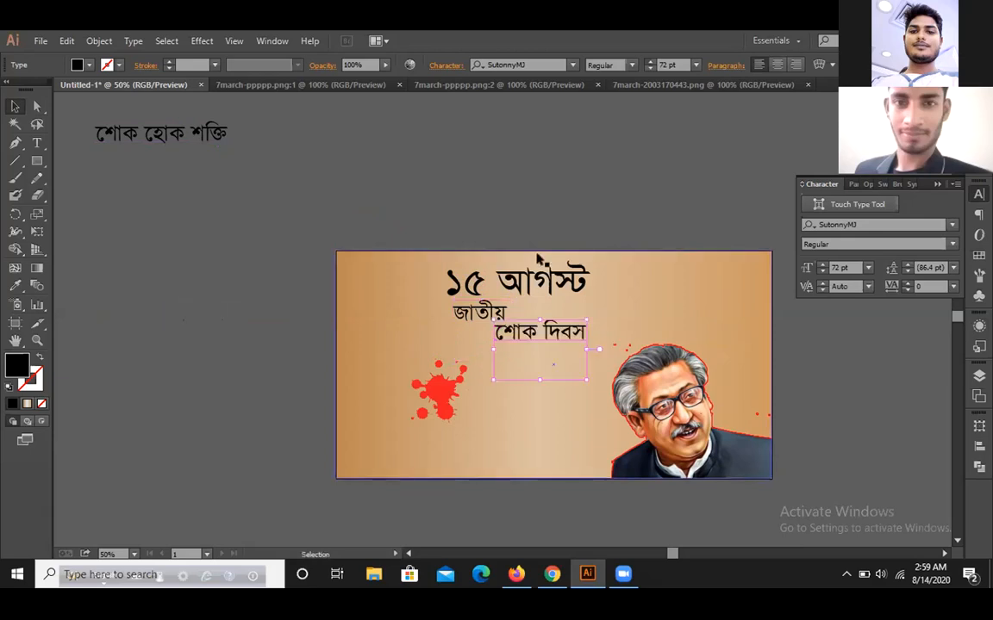
pyautogui.click(548, 223)
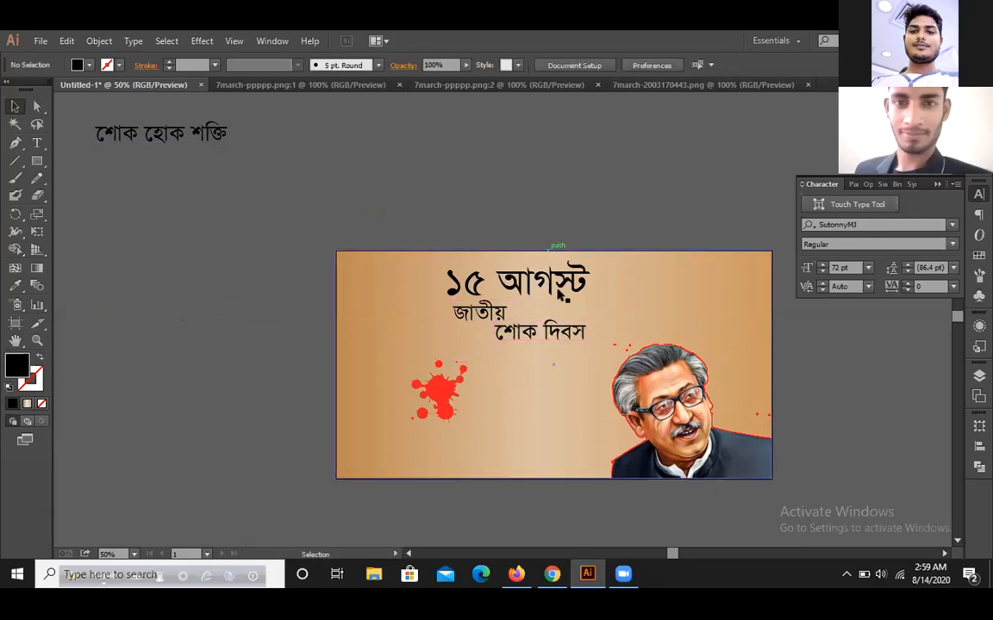
pyautogui.click(561, 334)
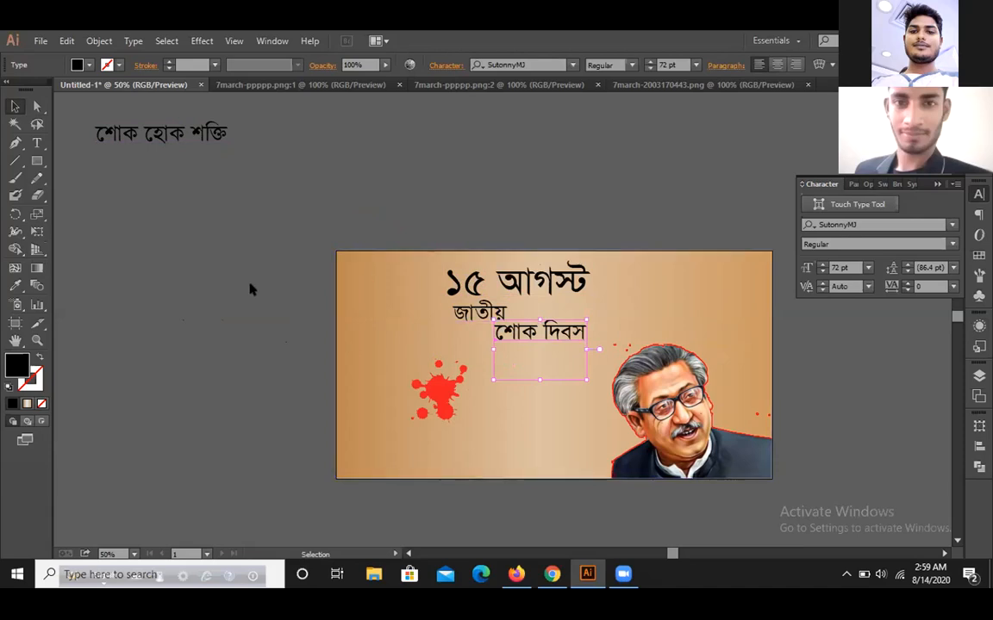
pyautogui.click(848, 82)
pyautogui.click(818, 65)
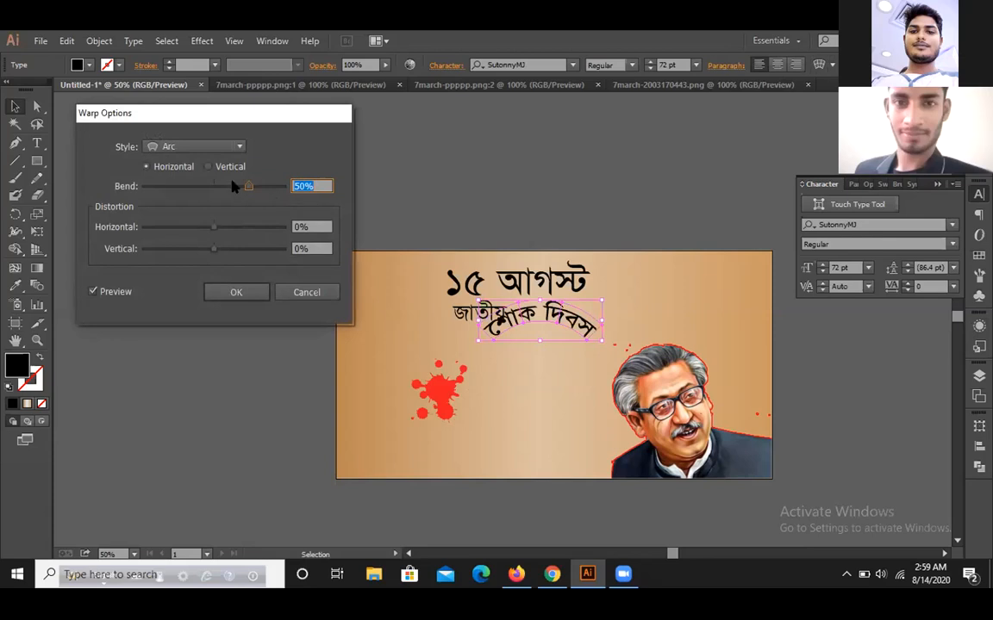
pyautogui.click(238, 149)
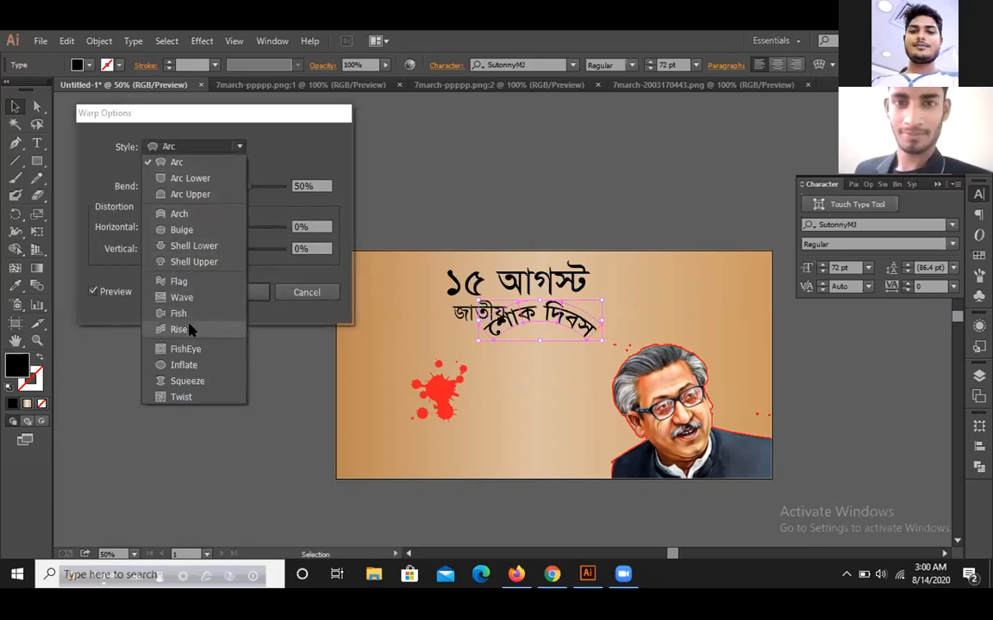
pyautogui.click(178, 282)
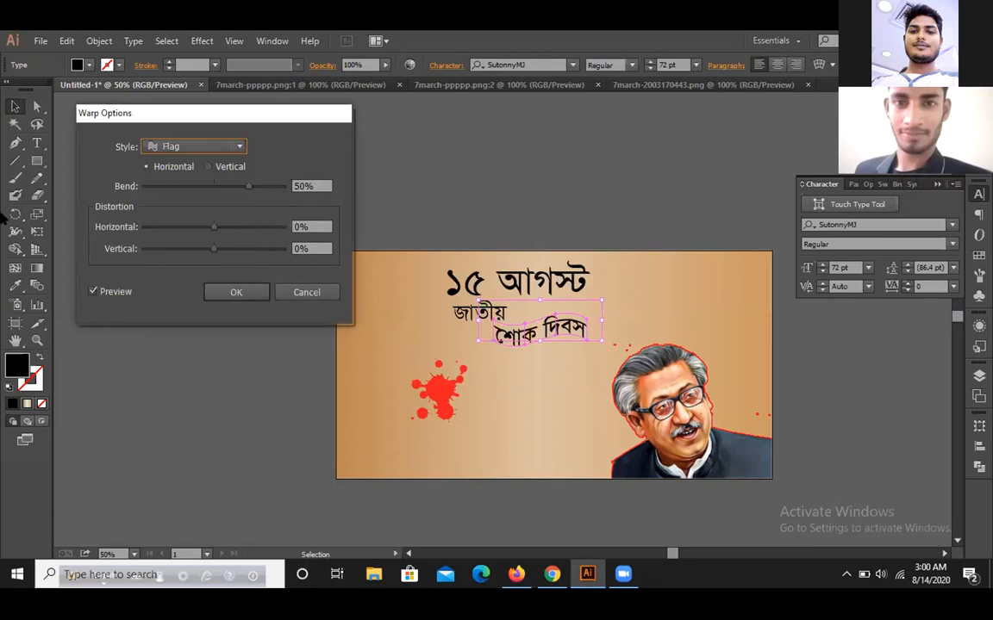
pyautogui.click(242, 292)
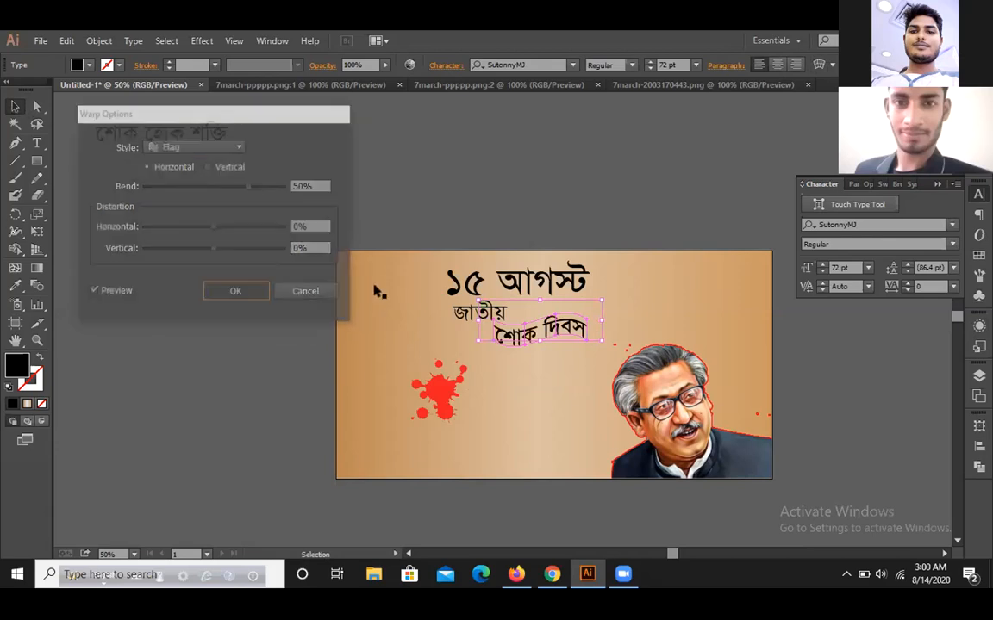
pyautogui.click(377, 291)
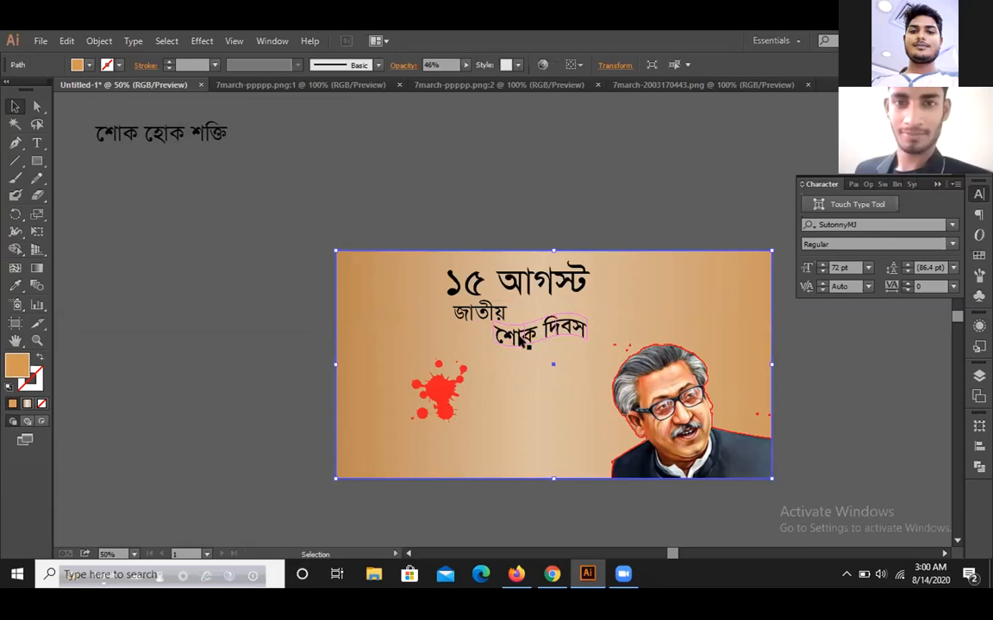
pyautogui.click(527, 338)
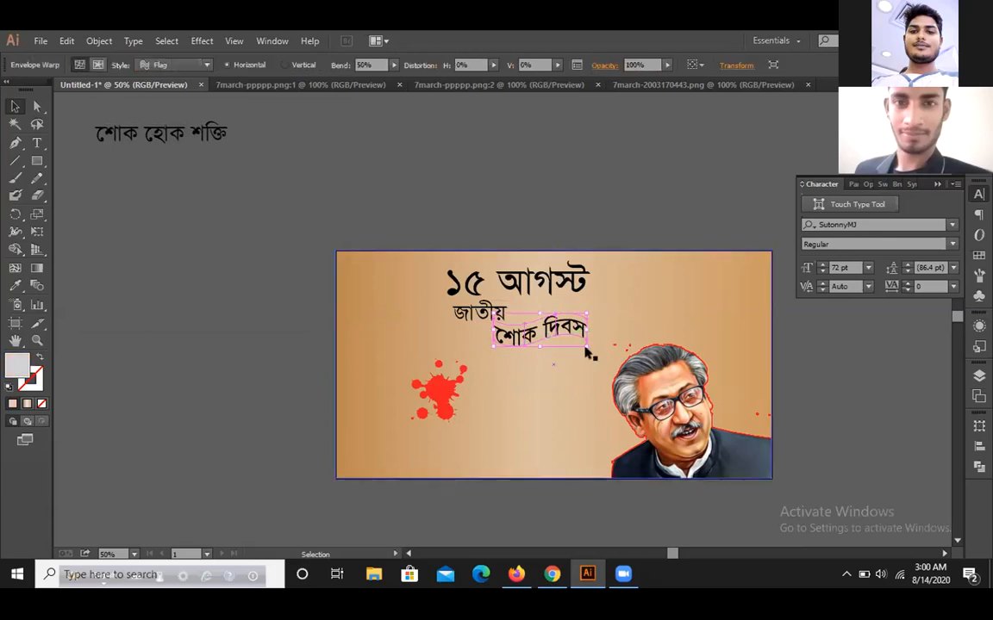
pyautogui.moveTo(587, 347)
pyautogui.mouseDown()
pyautogui.moveTo(604, 364)
pyautogui.moveTo(581, 340)
pyautogui.mouseUp()
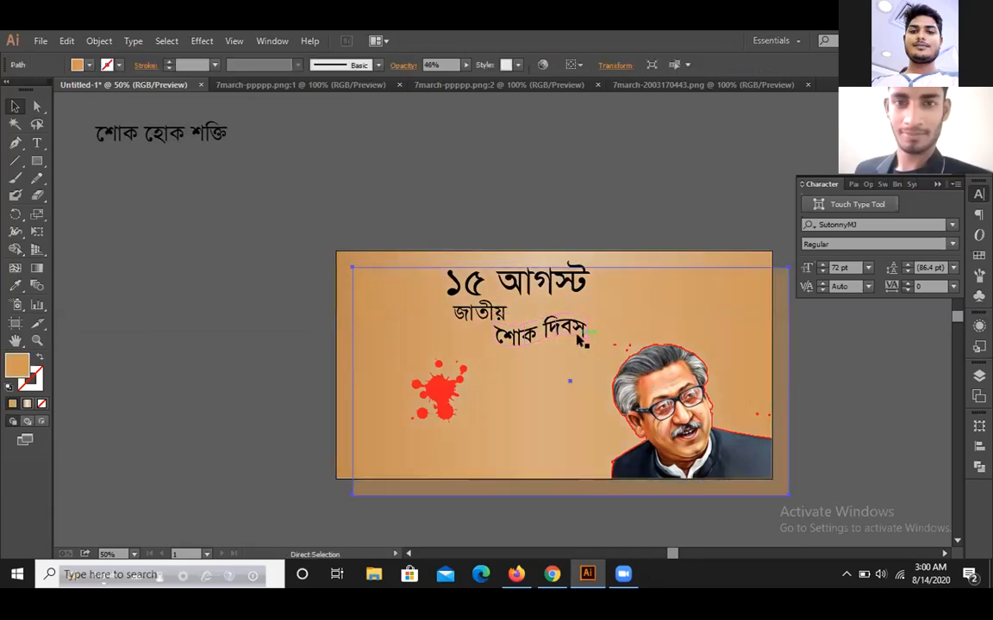
pyautogui.hotkey('ctrl', 'z')
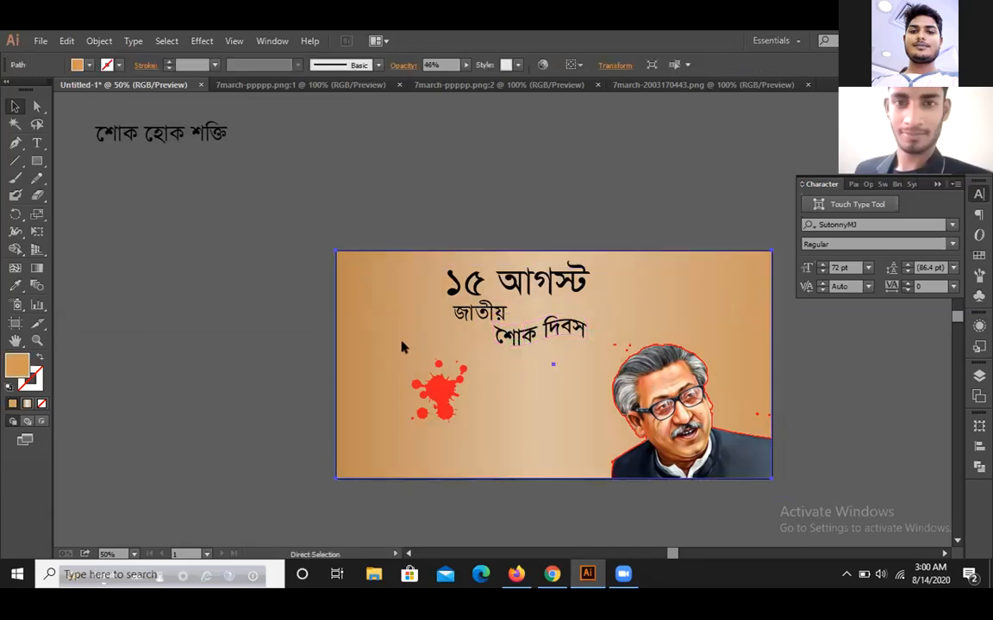
pyautogui.hotkey('ctrl', 'shift', 'a')
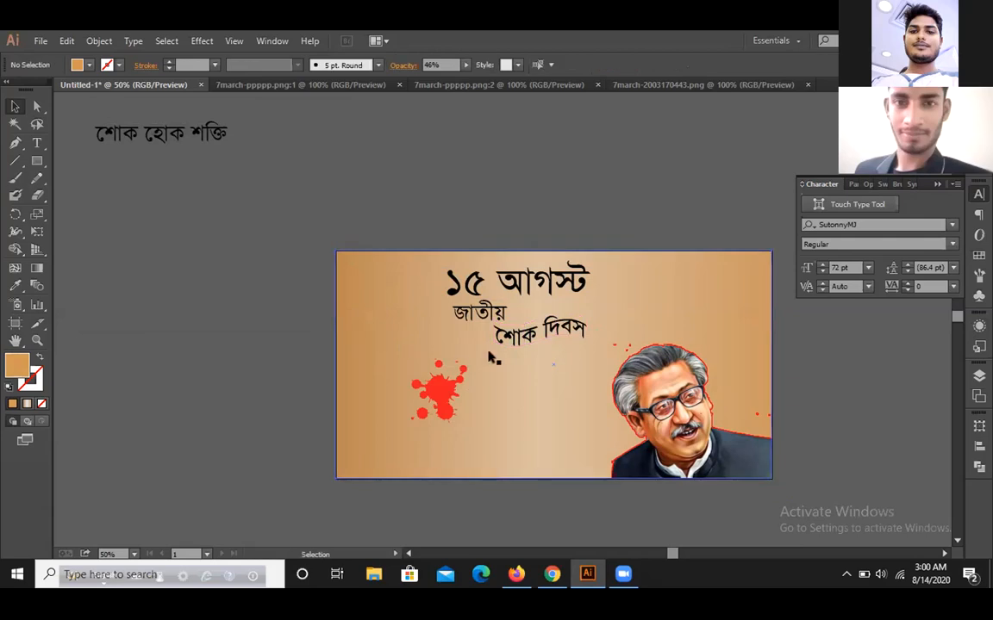
# Step: Enlarge the warped শোক দিবস text and reposition it between the title and the portrait
pyautogui.click(517, 335)
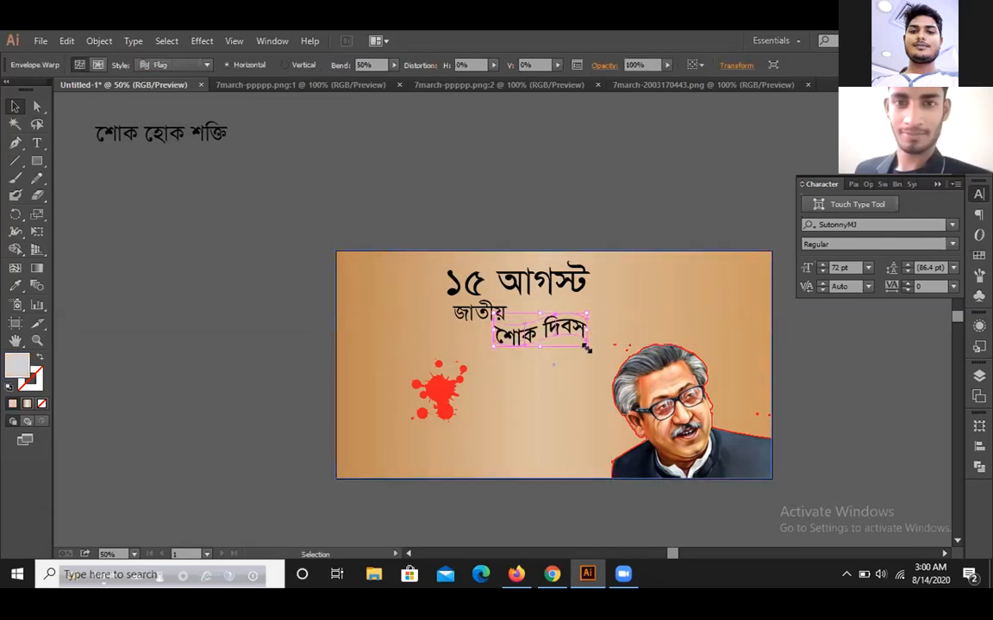
pyautogui.moveTo(587, 345); pyautogui.dragTo(619, 356)
pyautogui.moveTo(553, 342); pyautogui.dragTo(574, 340)
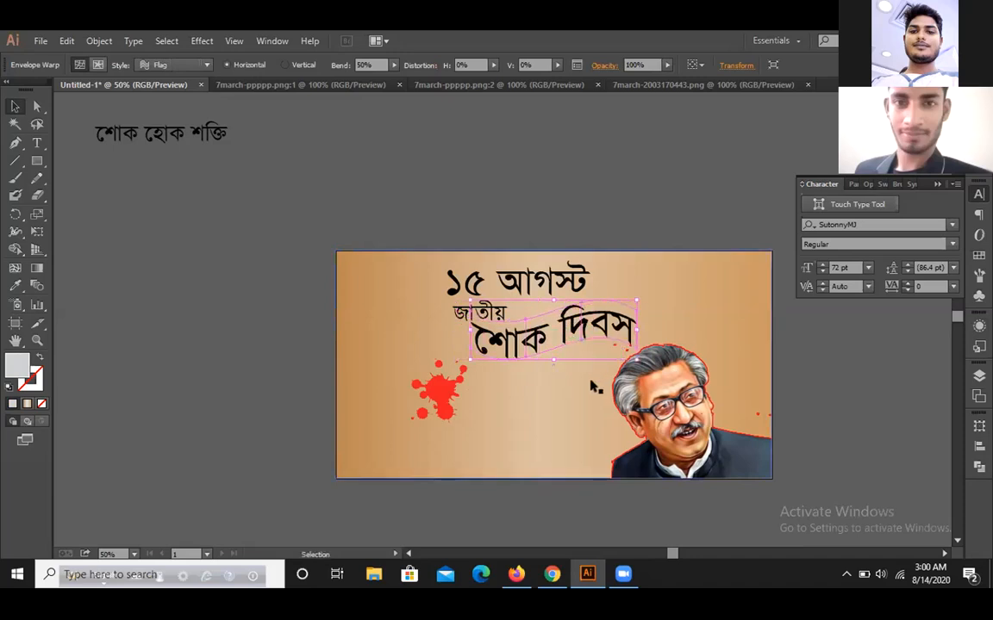
pyautogui.click(314, 355)
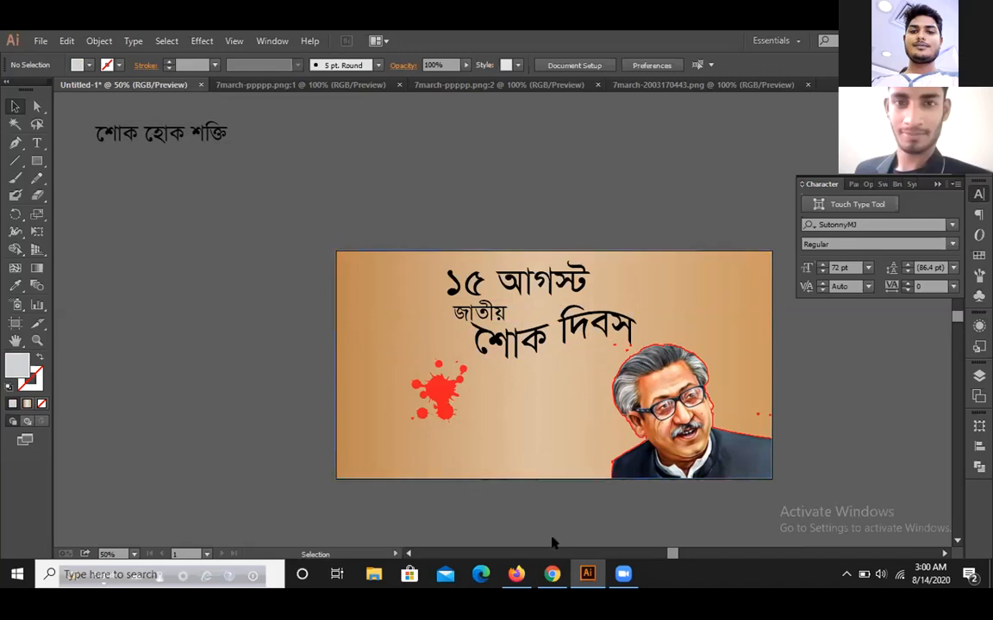
# Step: Check the reference banner in Chrome, return to Illustrator and undo the enlargement, warp and placement of the শোক দিবস text
pyautogui.click(558, 579)
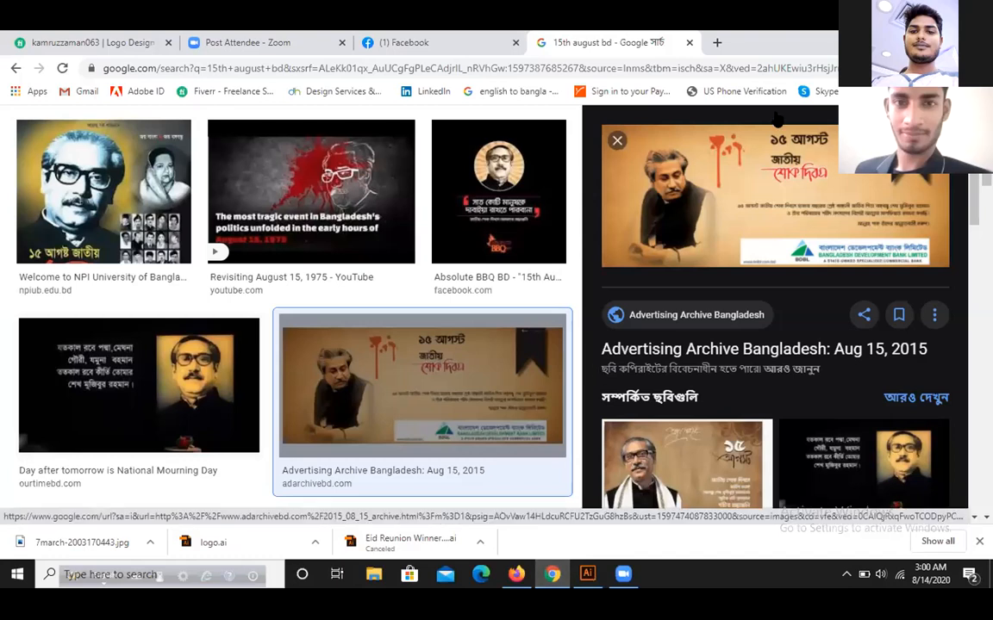
pyautogui.hotkey('alt', 'Tab')
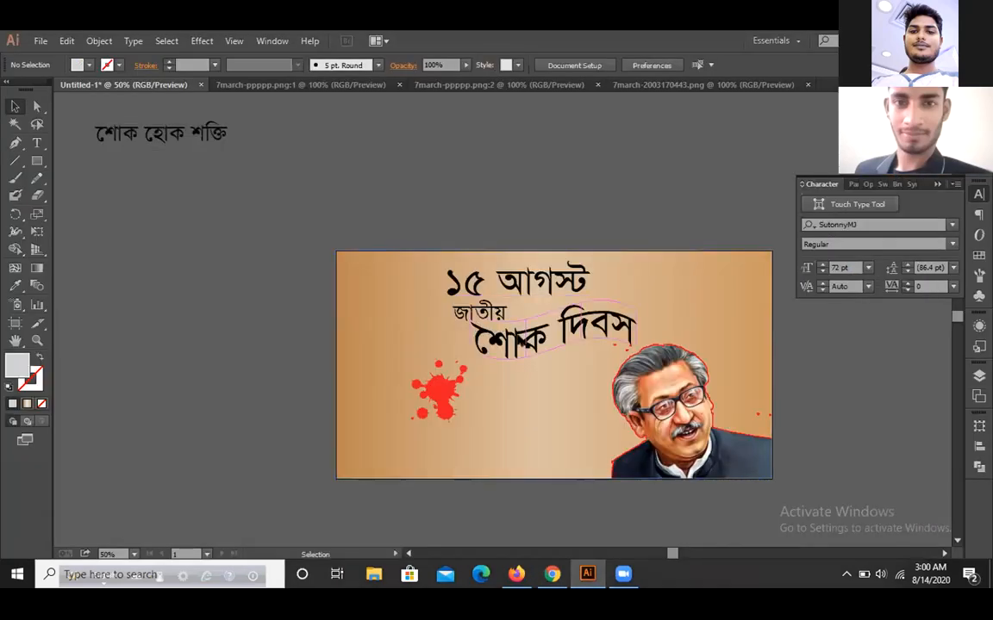
pyautogui.click(470, 308)
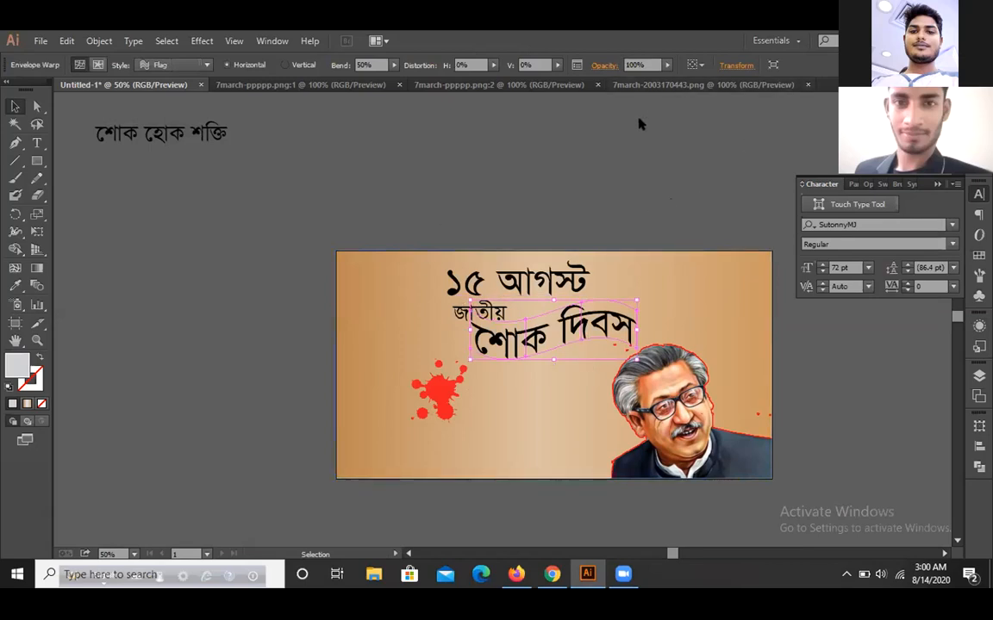
pyautogui.hotkey('ctrl', 'z')
pyautogui.hotkey('ctrl', 'z')
pyautogui.hotkey('ctrl', 'z')
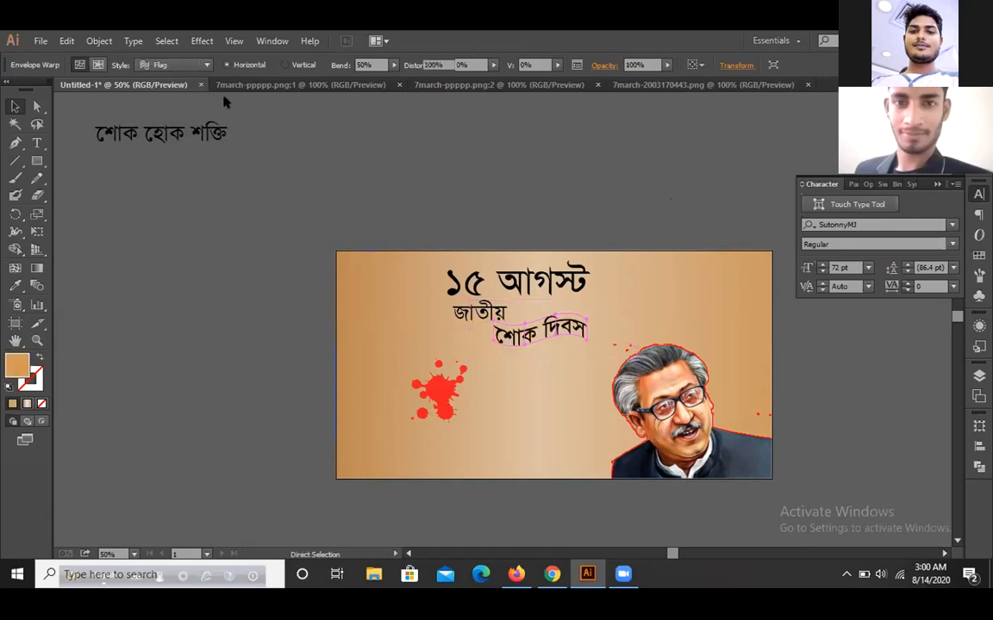
# Step: Move the unwarped শোক দিবস text onto the banner below জাতীয় and enlarge it to about 96 pt
pyautogui.moveTo(203, 312); pyautogui.dragTo(543, 338)
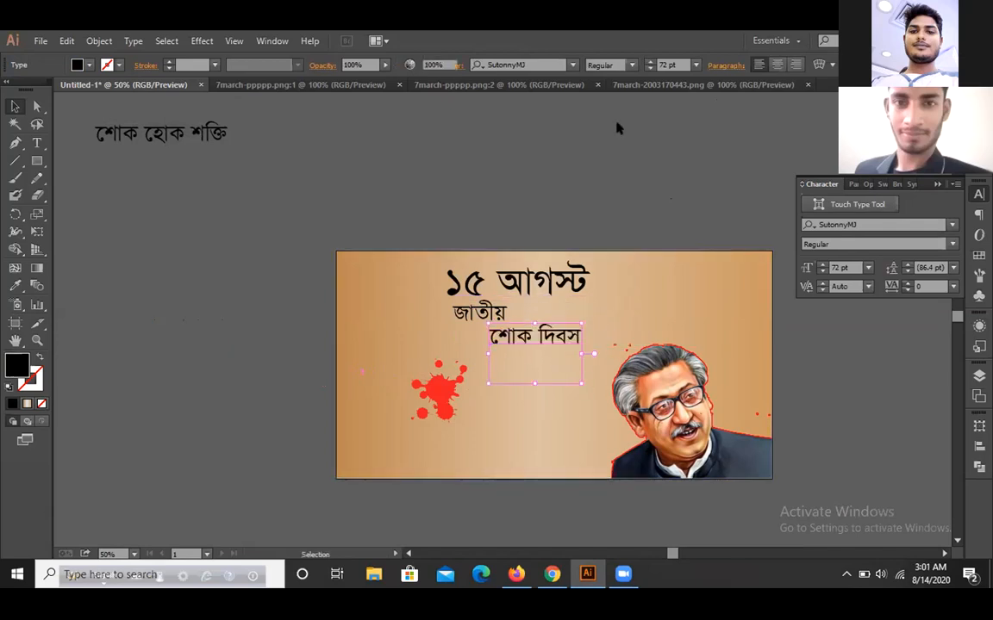
pyautogui.click(610, 158)
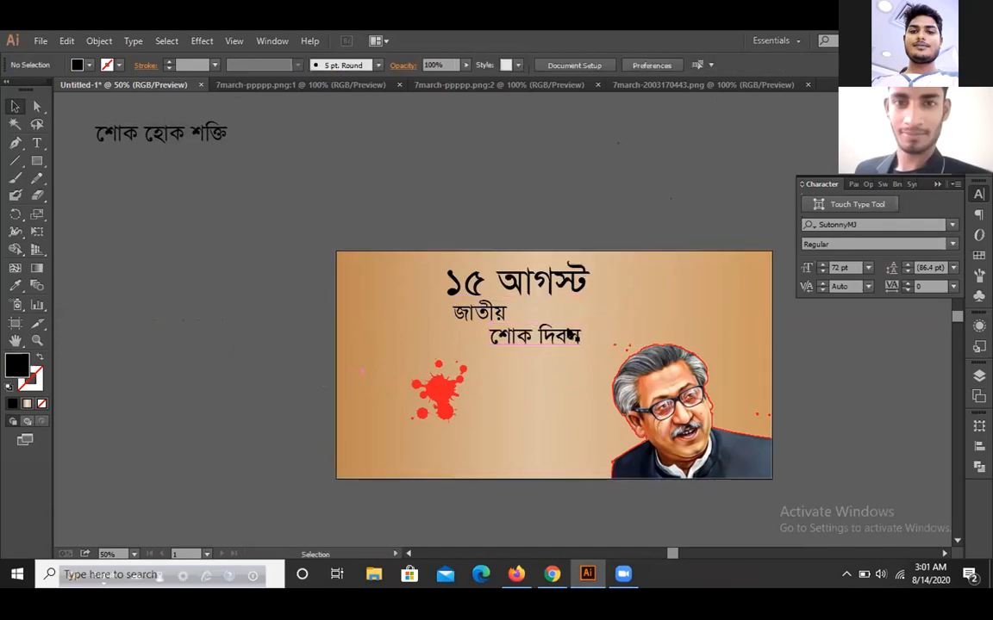
pyautogui.click(567, 334)
pyautogui.moveTo(583, 387); pyautogui.dragTo(598, 394)
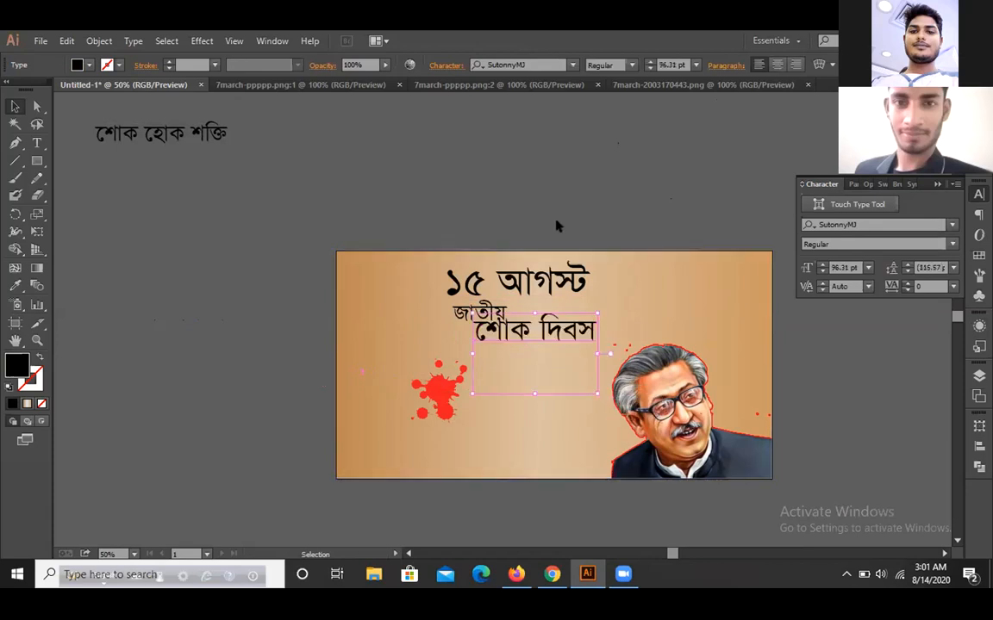
pyautogui.click(555, 226)
pyautogui.moveTo(559, 321); pyautogui.dragTo(575, 336)
pyautogui.click(589, 210)
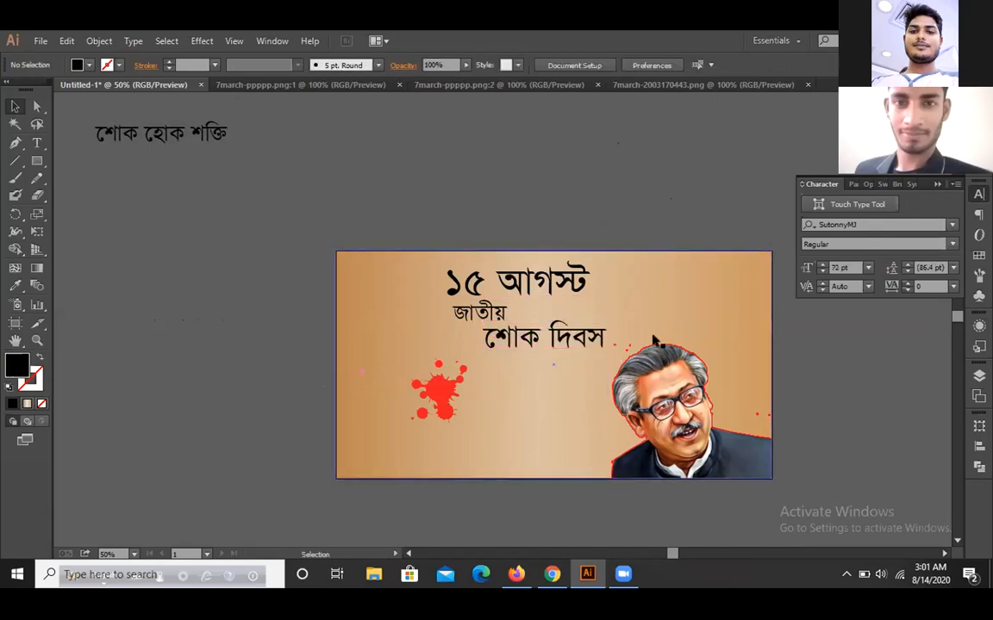
# Step: Check the reference banner in Chrome, return to Illustrator and move the শোক হোক শক্তি text to the banner's bottom centre
pyautogui.click(553, 575)
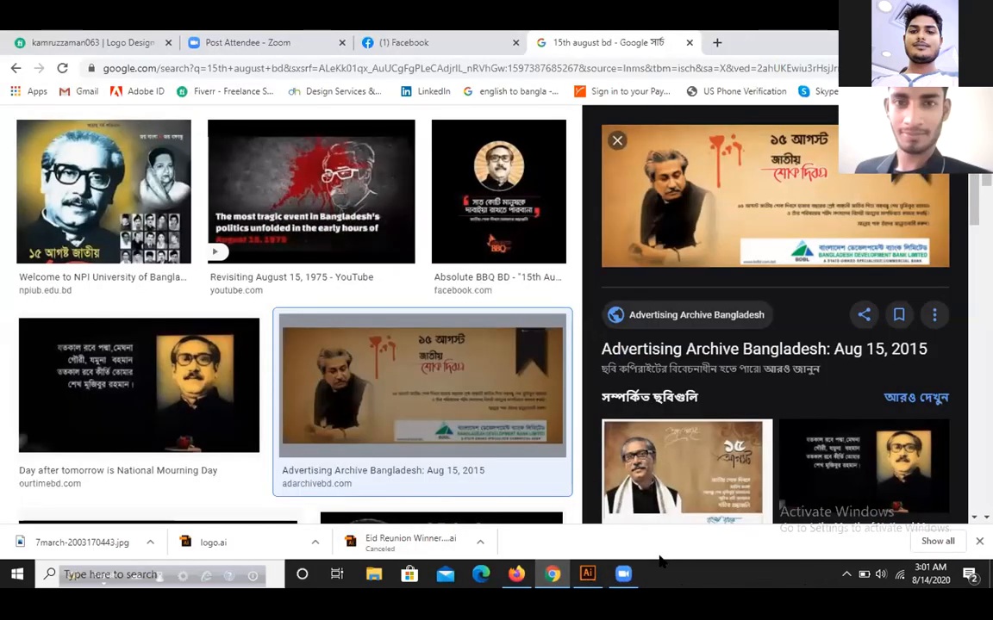
pyautogui.click(587, 574)
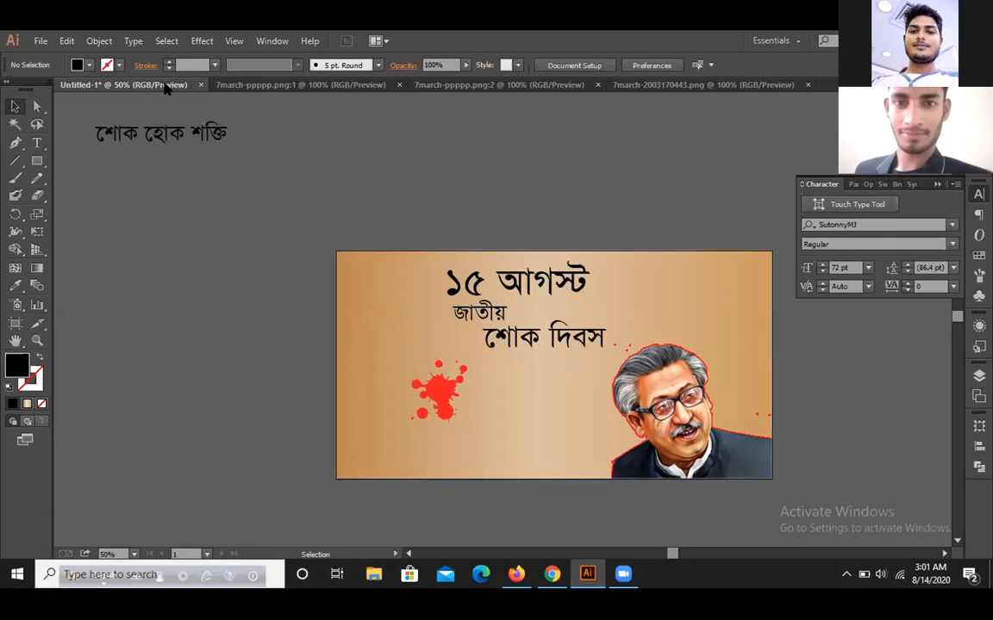
pyautogui.click(161, 135)
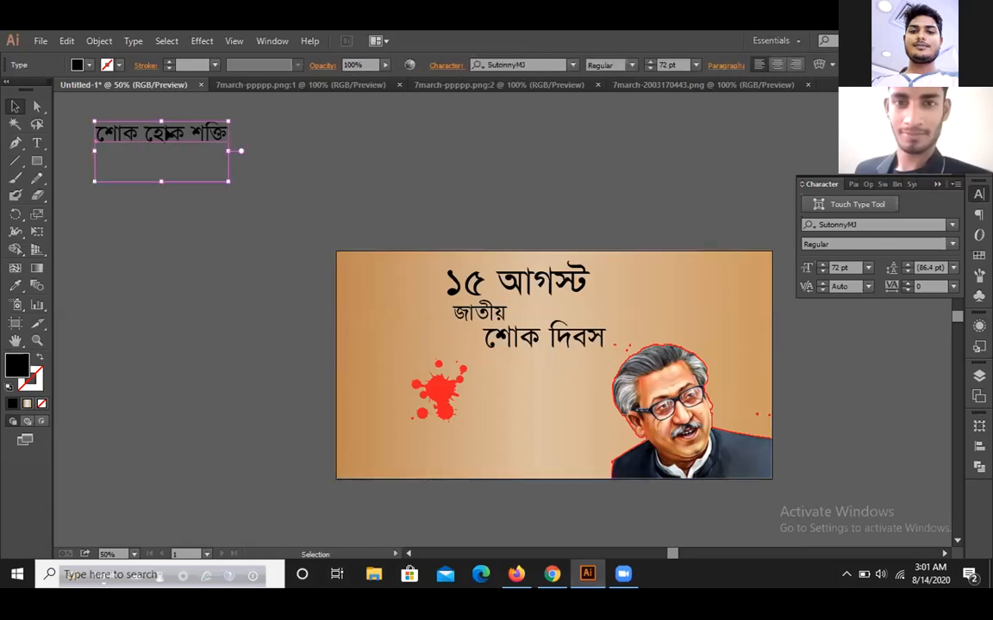
pyautogui.moveTo(168, 134); pyautogui.dragTo(513, 464)
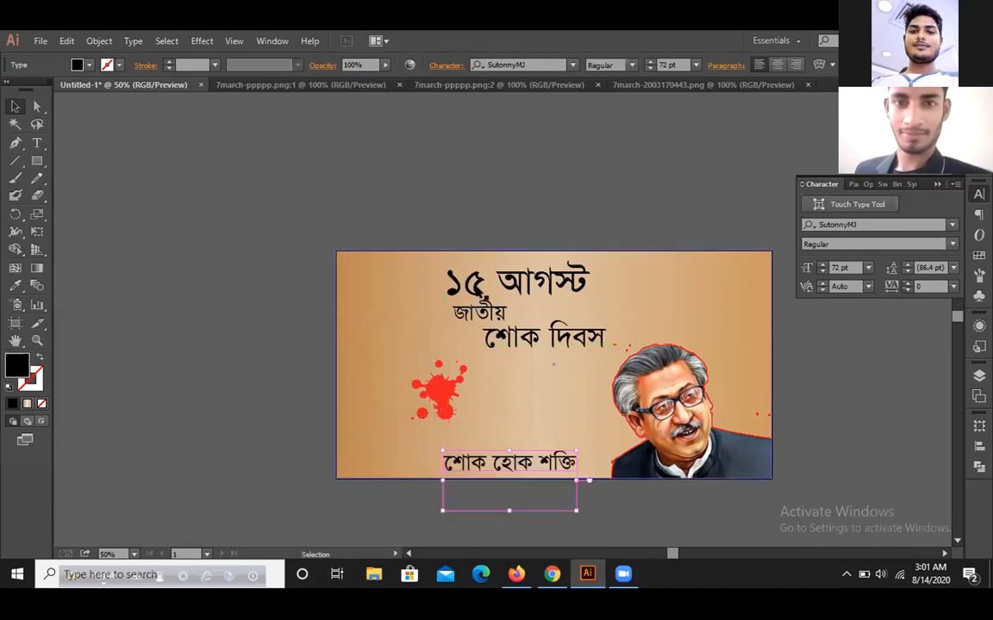
pyautogui.click(498, 210)
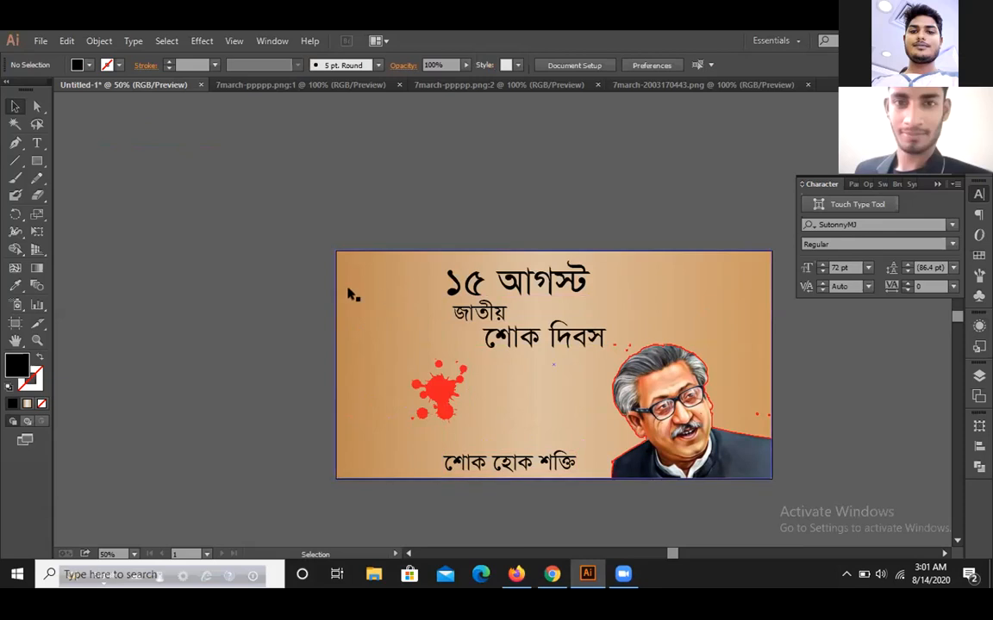
# Step: Open the logo Illustrator file from the Downloads folder
pyautogui.click(40, 41)
pyautogui.click(81, 94)
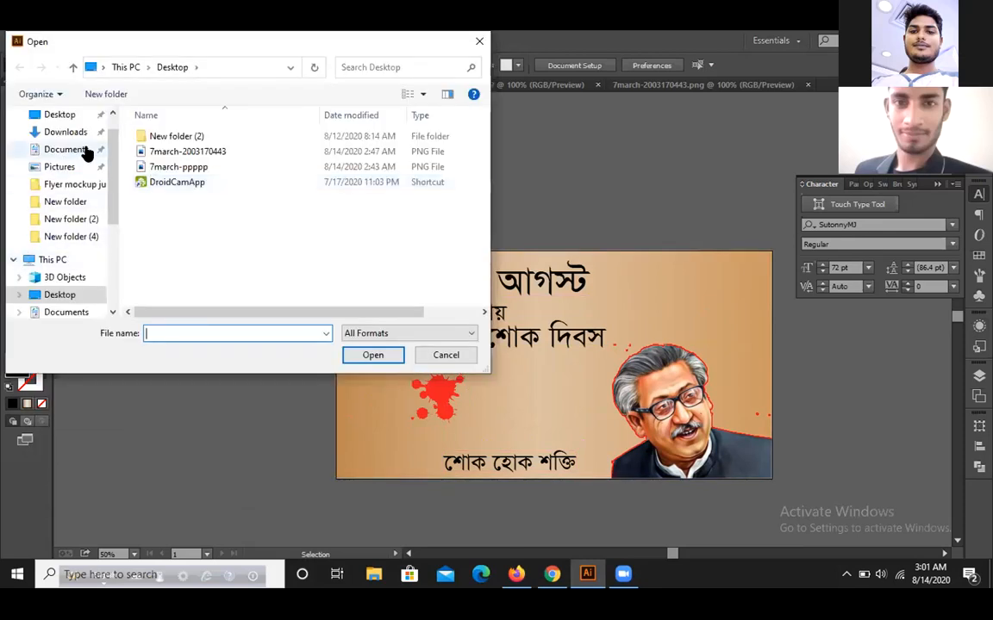
pyautogui.click(71, 114)
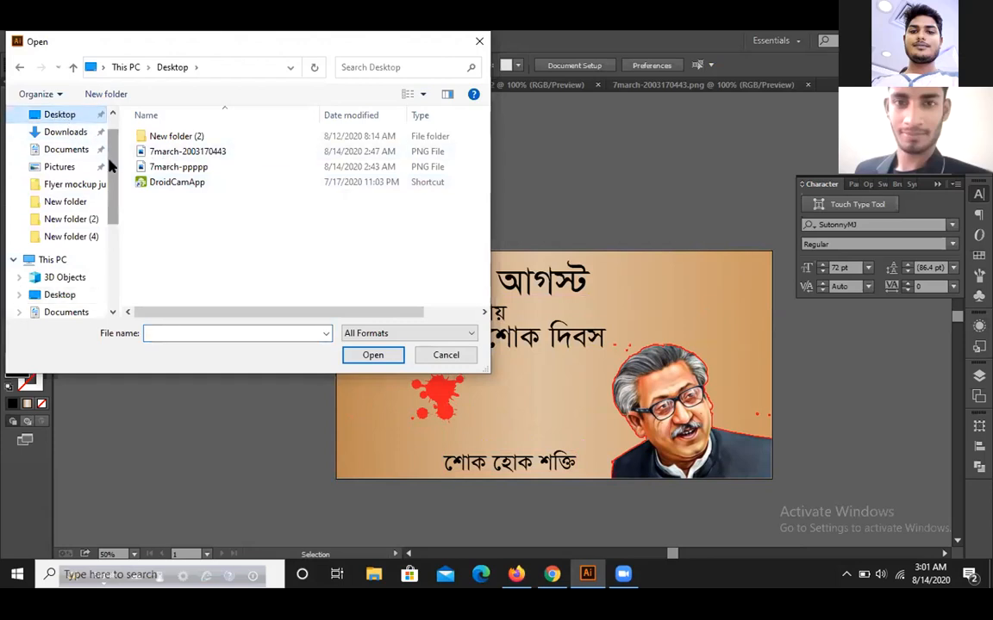
pyautogui.click(66, 133)
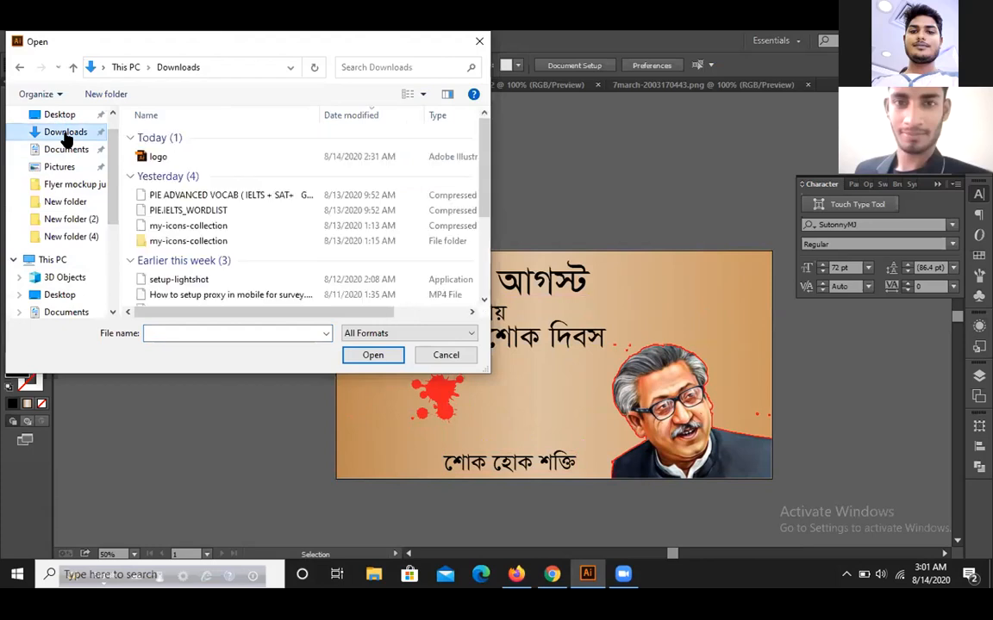
pyautogui.click(231, 160)
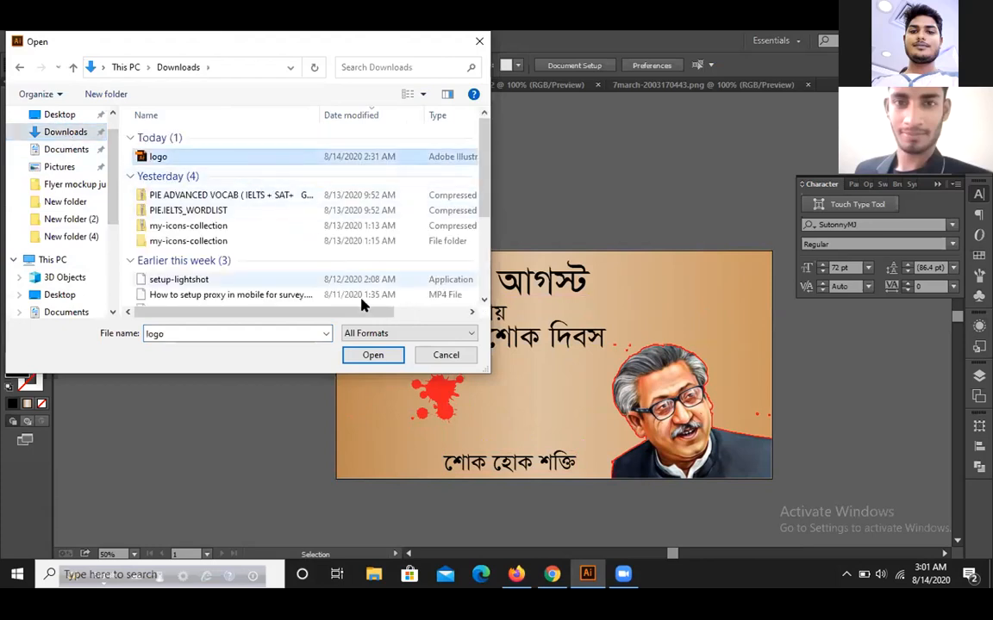
pyautogui.click(372, 355)
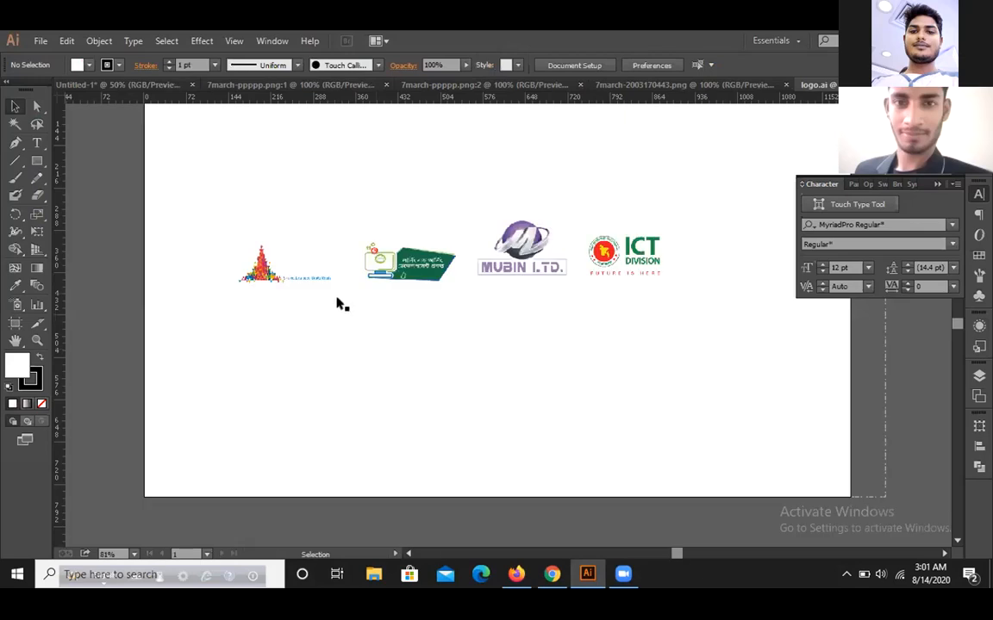
# Step: Close both 7march-ppppp.png windows and the 7march-2003170443.png document
pyautogui.click(385, 84)
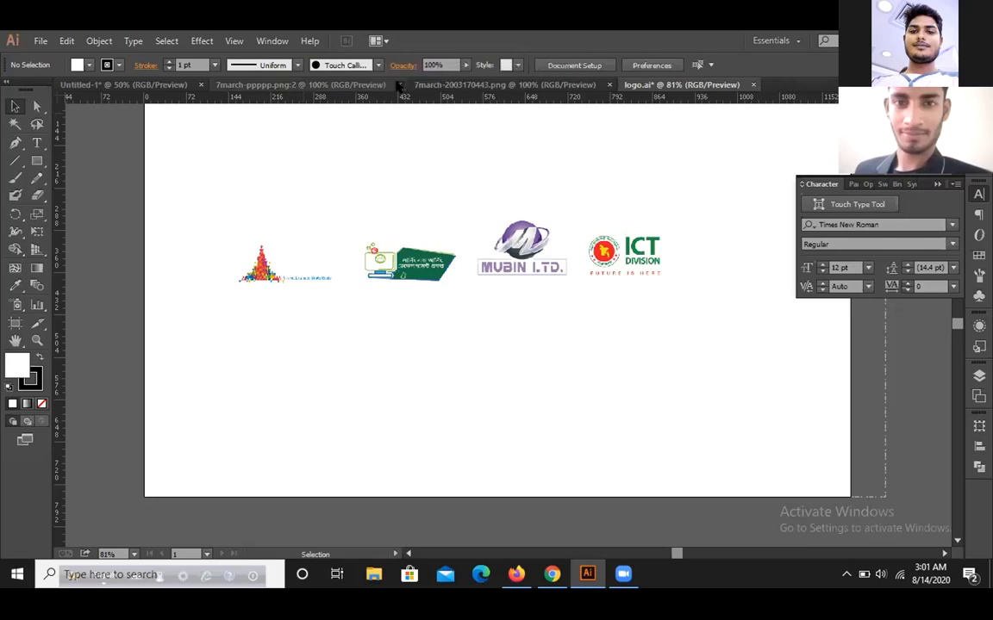
pyautogui.click(399, 85)
pyautogui.click(411, 85)
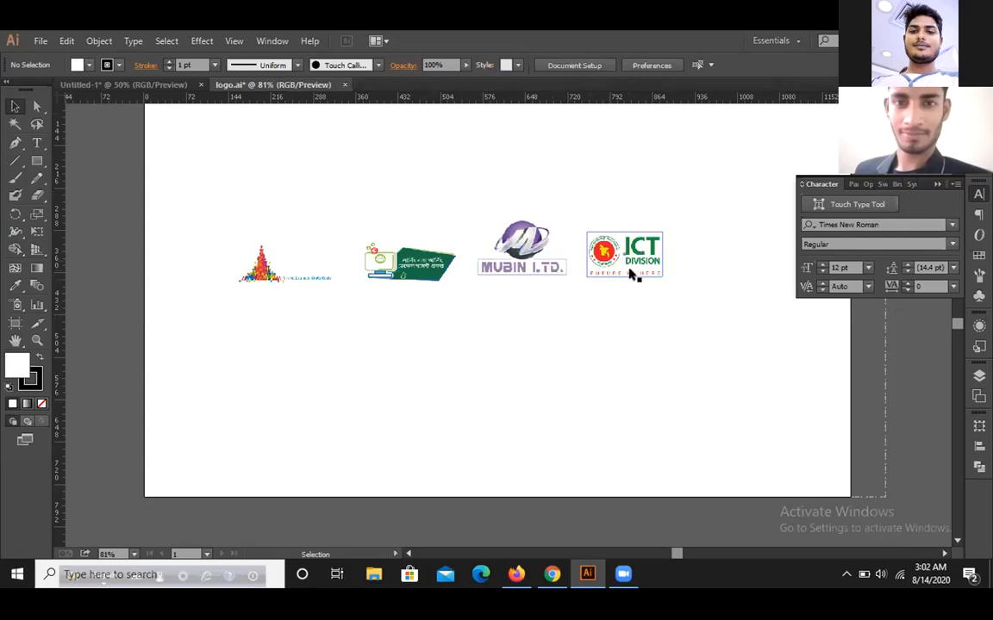
# Step: Bring the four logos from logo.ai into the Untitled-1 document above the banner and ungroup them
pyautogui.moveTo(618, 268); pyautogui.dragTo(608, 285)
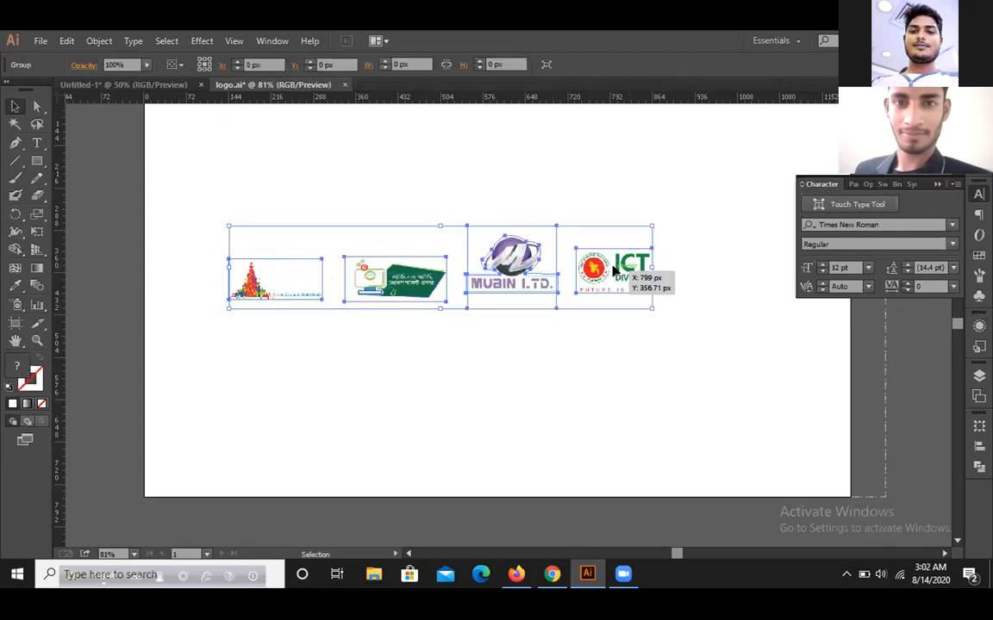
pyautogui.rightClick(568, 270)
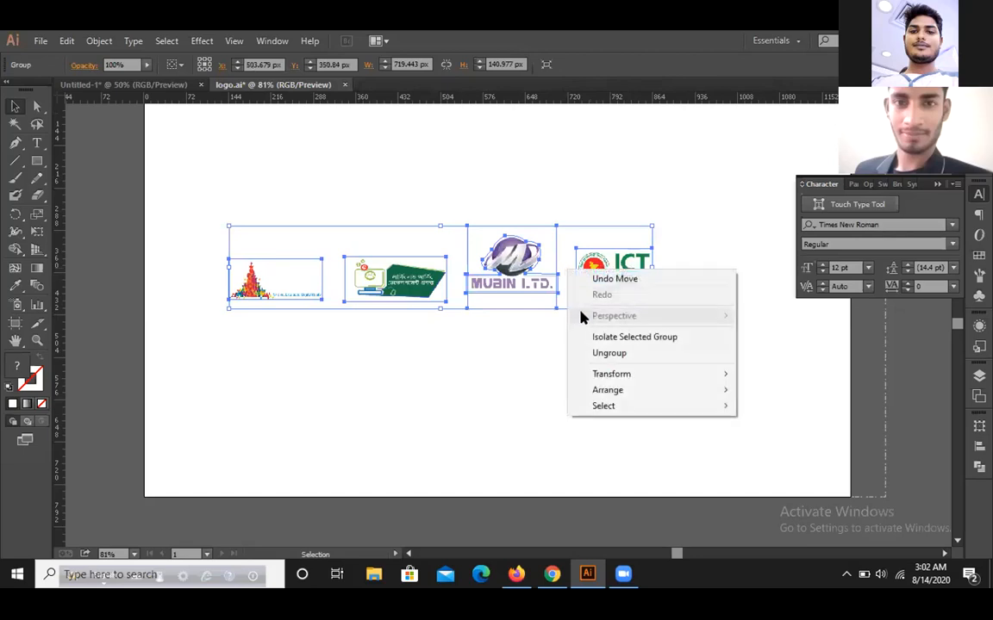
pyautogui.click(601, 353)
pyautogui.moveTo(517, 289); pyautogui.dragTo(415, 167)
pyautogui.click(549, 152)
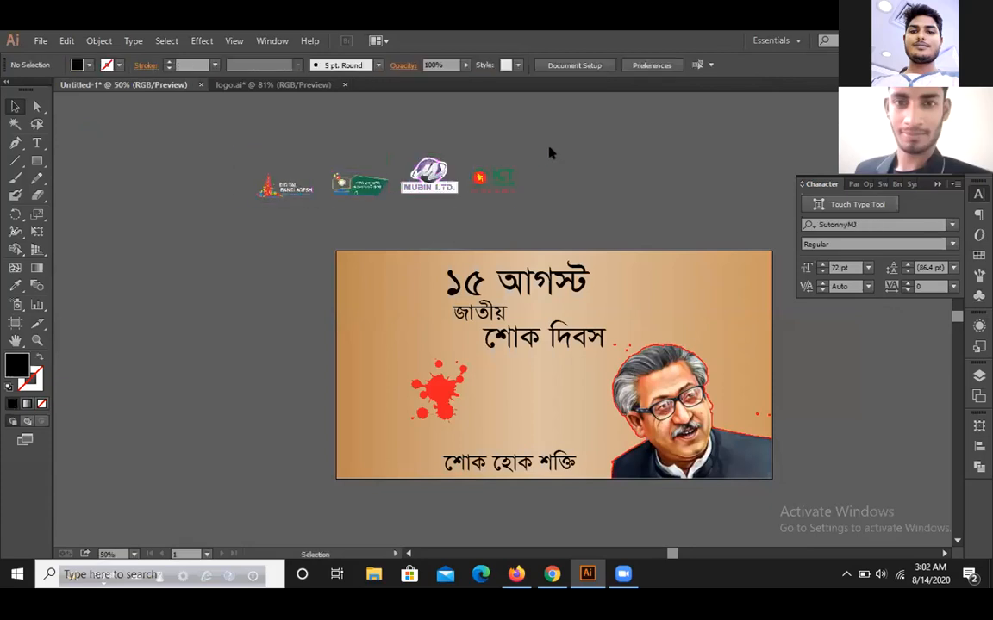
pyautogui.click(454, 177)
pyautogui.rightClick(454, 177)
pyautogui.click(514, 262)
# Step: Place the ICT Division logo in the banner's top-left corner and the Mubin Ltd. logo in its top-right corner
pyautogui.click(532, 189)
pyautogui.moveTo(509, 162); pyautogui.dragTo(368, 275)
pyautogui.click(591, 168)
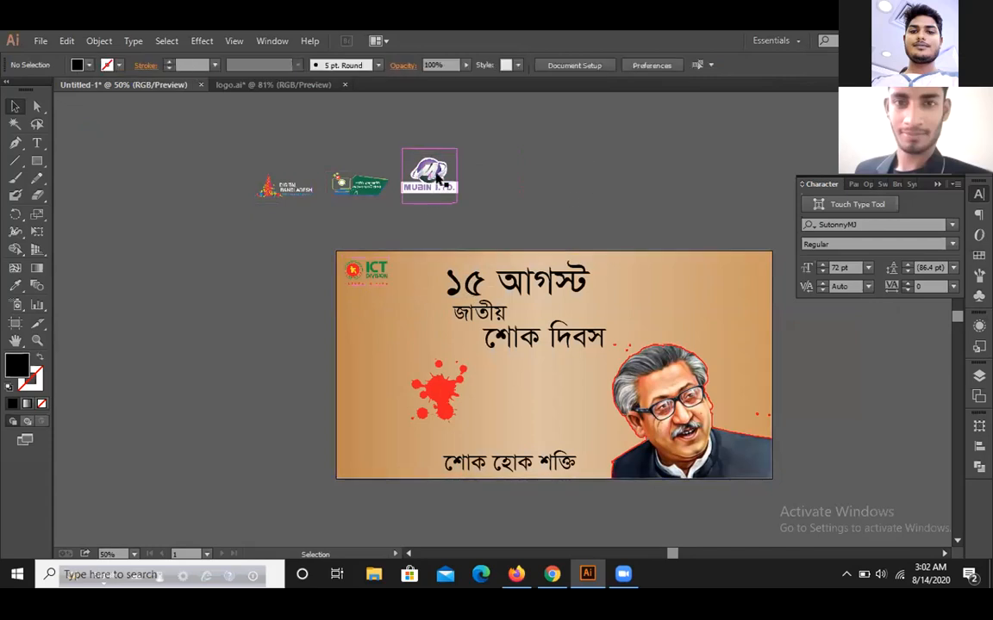
pyautogui.moveTo(436, 172); pyautogui.dragTo(735, 284)
pyautogui.click(669, 234)
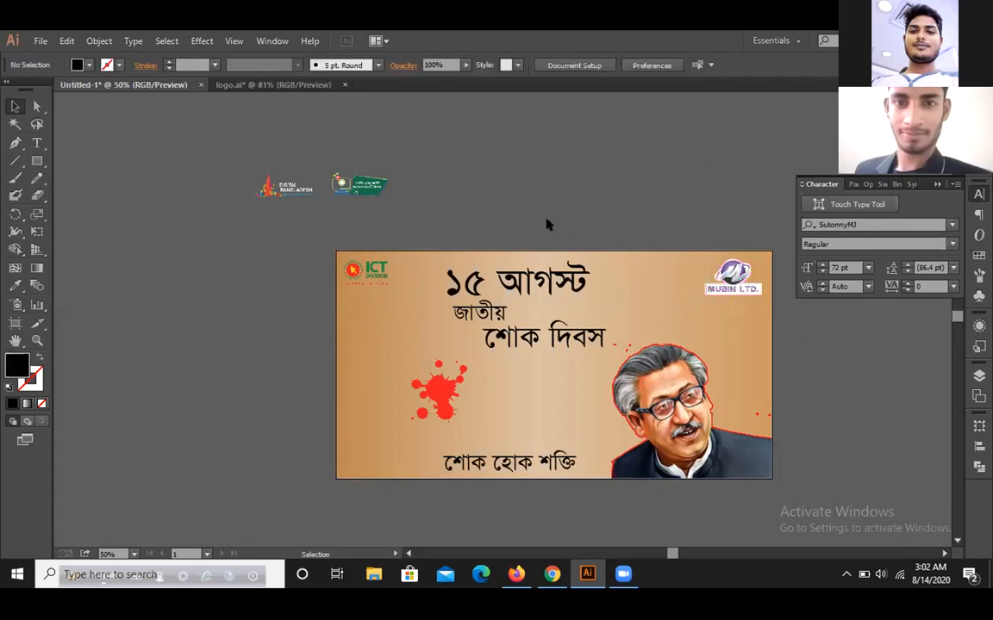
# Step: Place the green লার্নিং এন্ড আর্নিং logo below the ICT Division logo and the Digital Bangladesh logo beneath it
pyautogui.scroll(4, 297, 196)
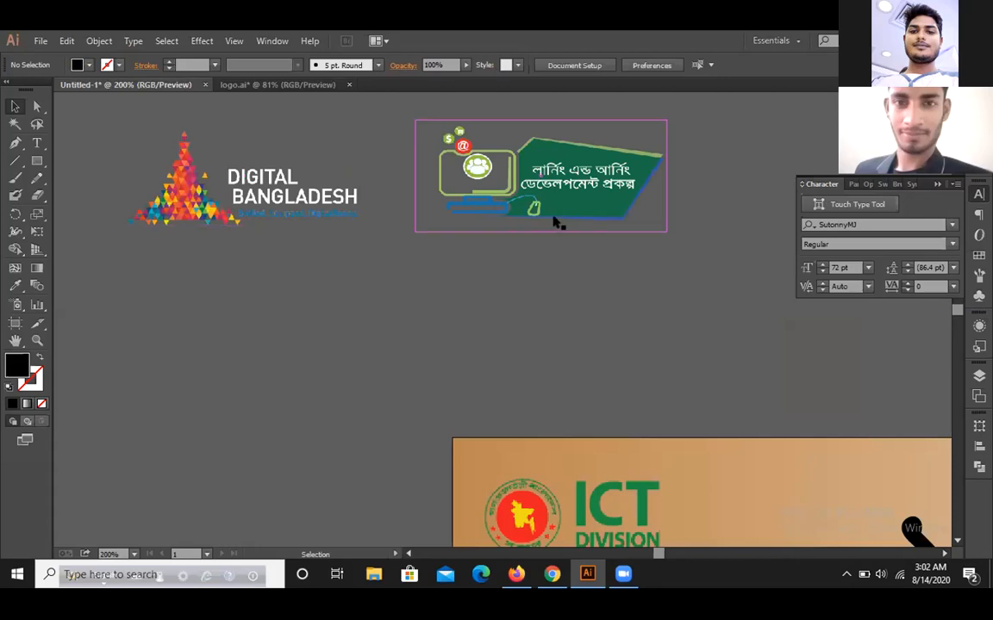
pyautogui.scroll(-2, 556, 222)
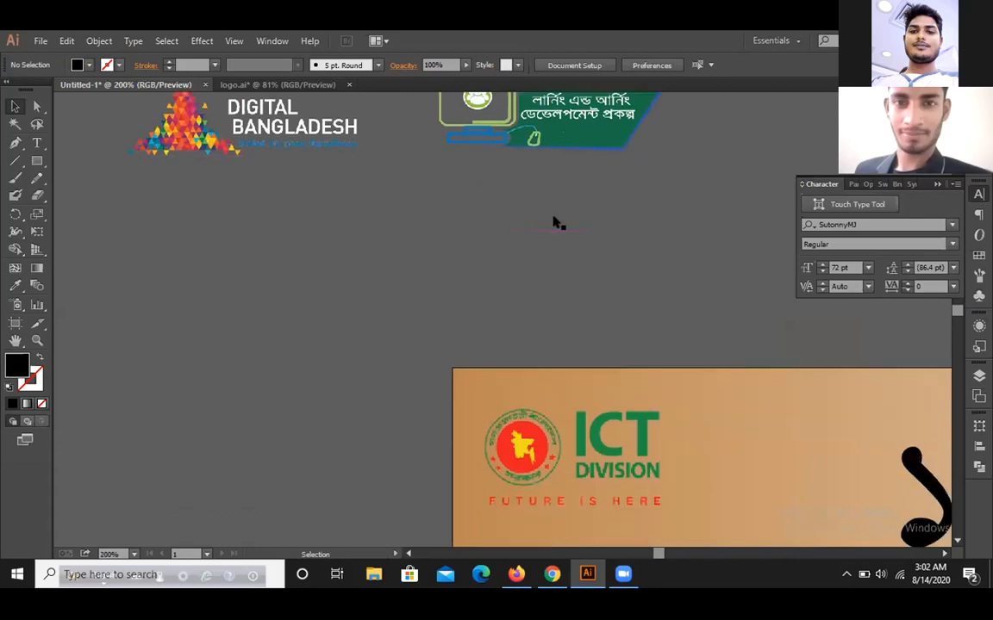
pyautogui.scroll(2, 555, 223)
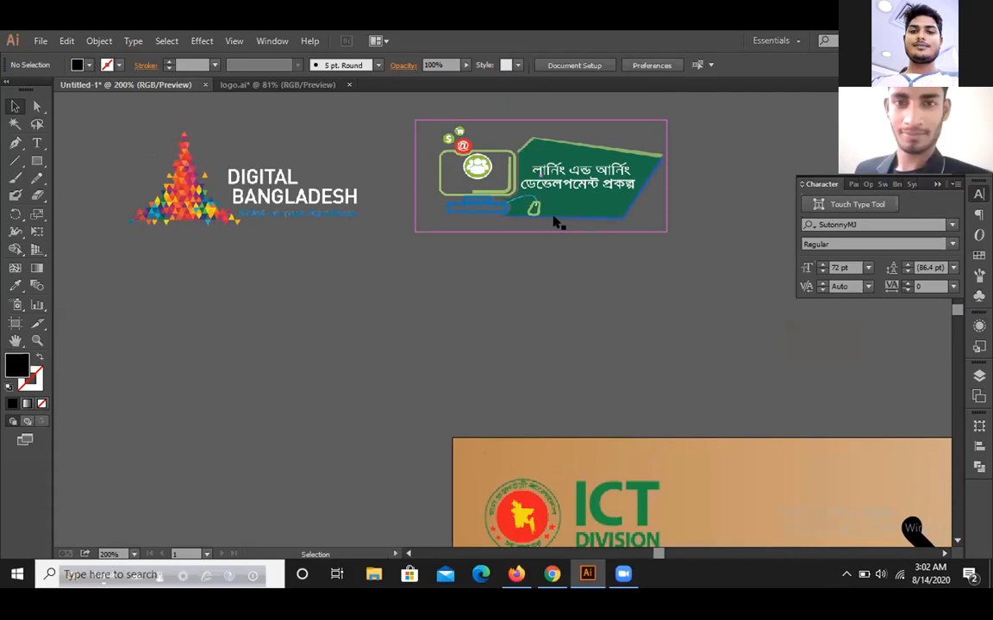
pyautogui.scroll(-4, 556, 222)
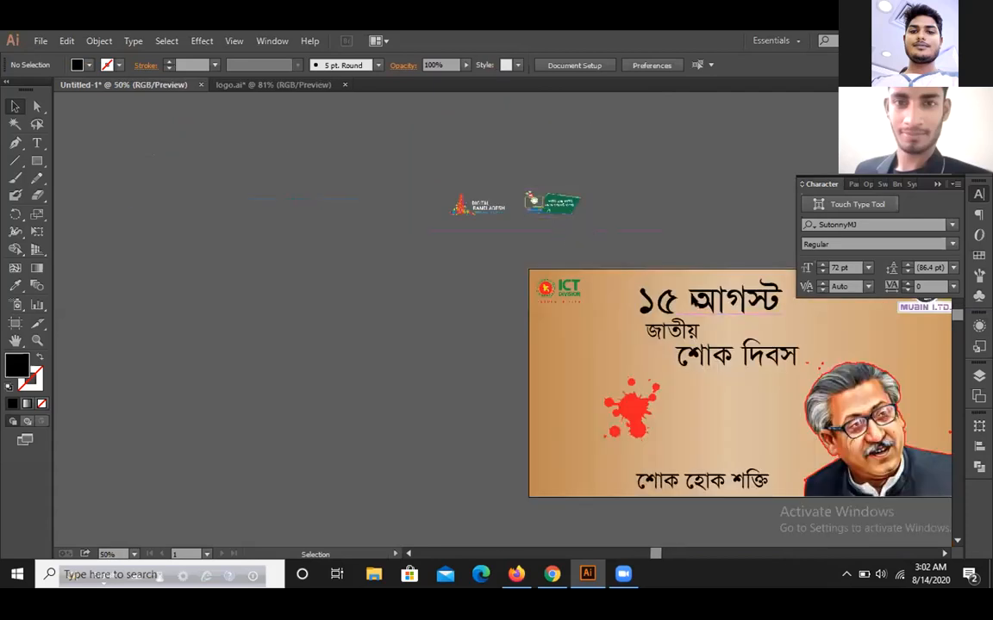
pyautogui.hotkey('ctrl', '0')
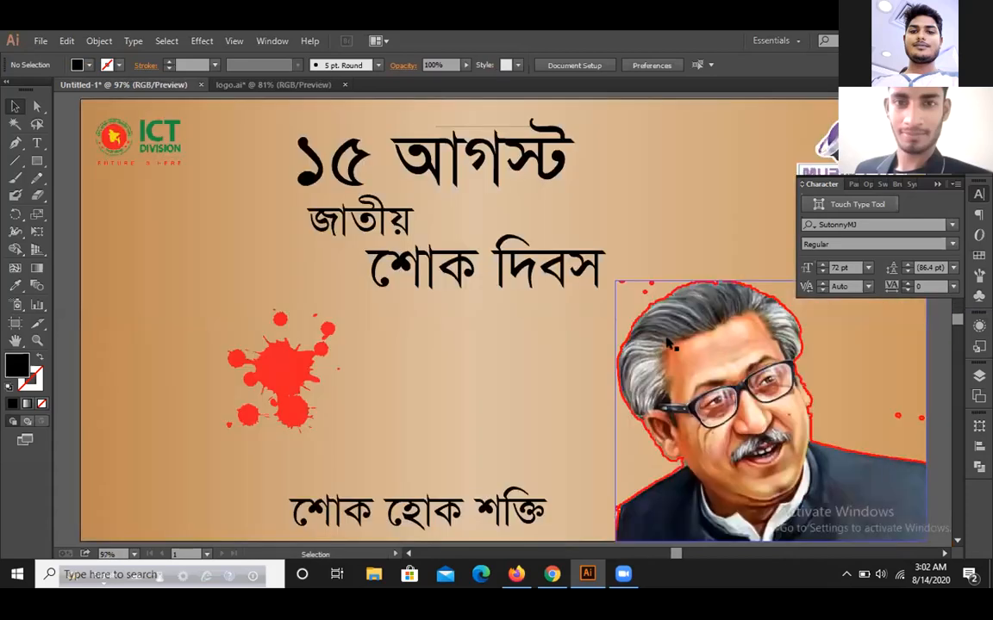
pyautogui.scroll(-2, 640, 362)
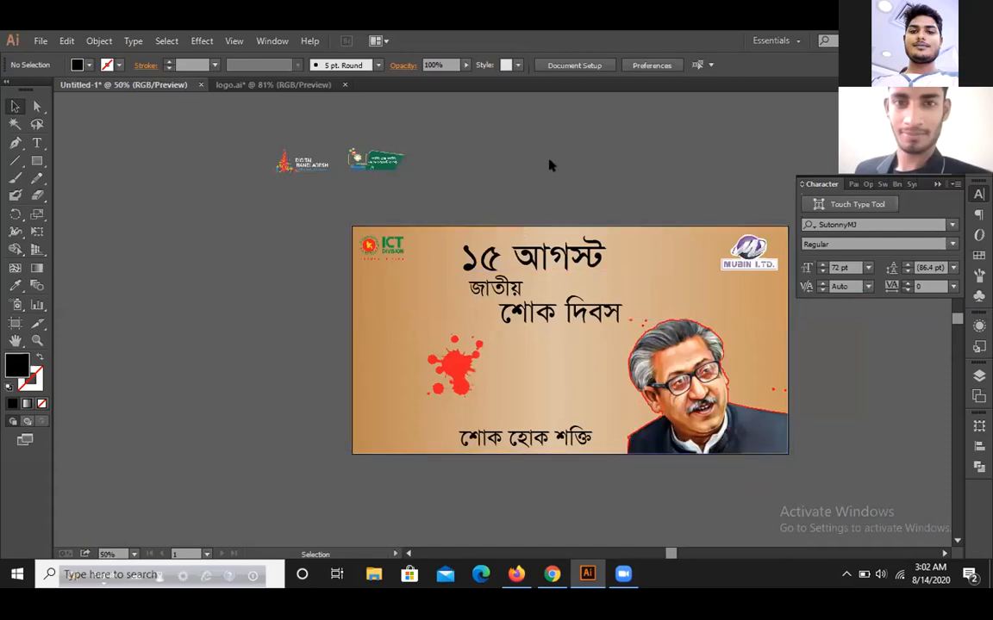
pyautogui.moveTo(368, 164); pyautogui.dragTo(383, 299)
pyautogui.click(253, 289)
pyautogui.moveTo(307, 163); pyautogui.dragTo(391, 348)
pyautogui.click(312, 280)
pyautogui.click(376, 349)
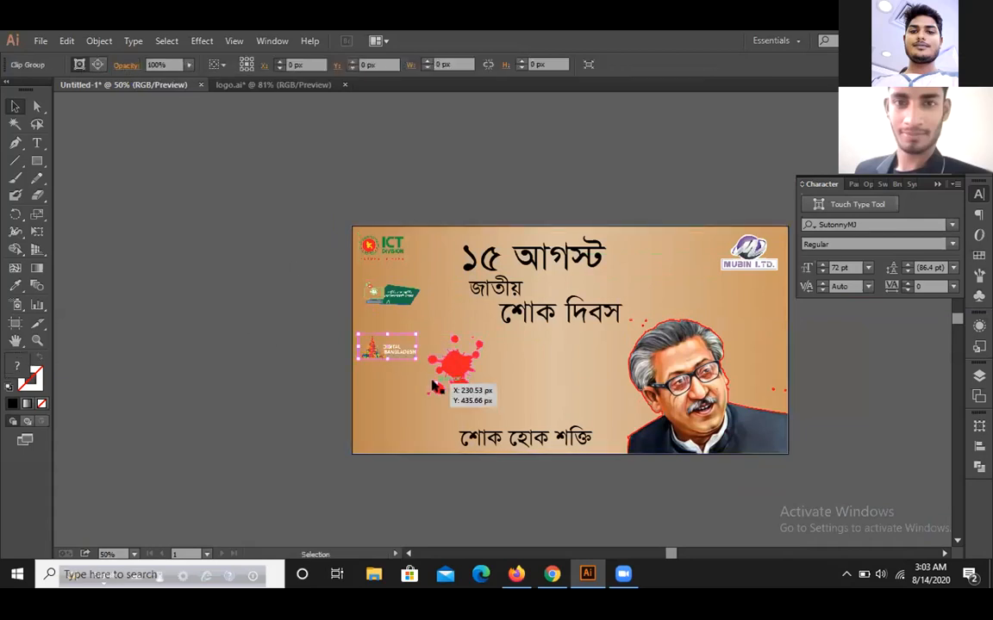
# Step: Move the Digital Bangladesh logo off the banner to the empty area on its left
pyautogui.scroll(2, 413, 367)
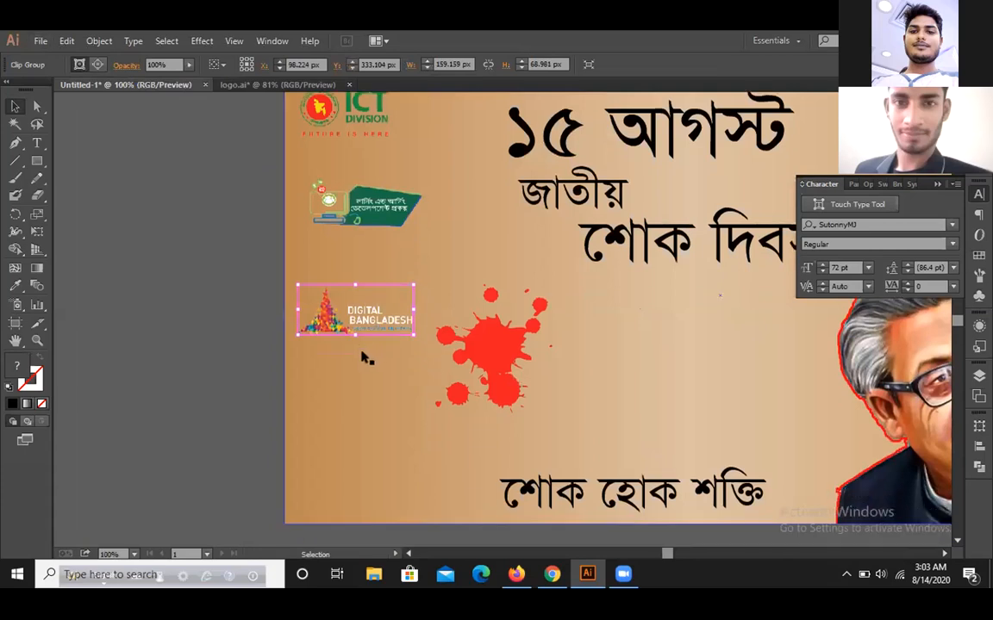
pyautogui.scroll(-2, 365, 355)
pyautogui.moveTo(361, 338); pyautogui.dragTo(199, 262)
# Step: Enlarge the লার্নিং এন্ড আর্নিং logo to about 804 by 357 px and position it across the banner's middle
pyautogui.click(358, 285)
pyautogui.moveTo(395, 293); pyautogui.dragTo(509, 342)
pyautogui.moveTo(364, 258); pyautogui.dragTo(529, 282)
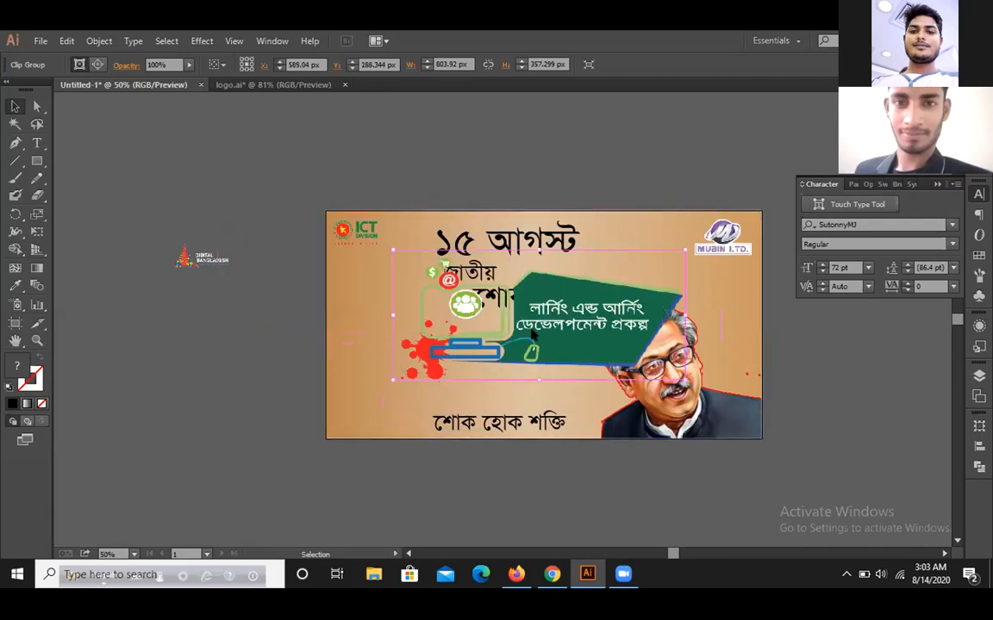
# Step: Reduce the opacity of the enlarged লার্নিং এন্ড আর্নিং logo to 26%
pyautogui.click(365, 343)
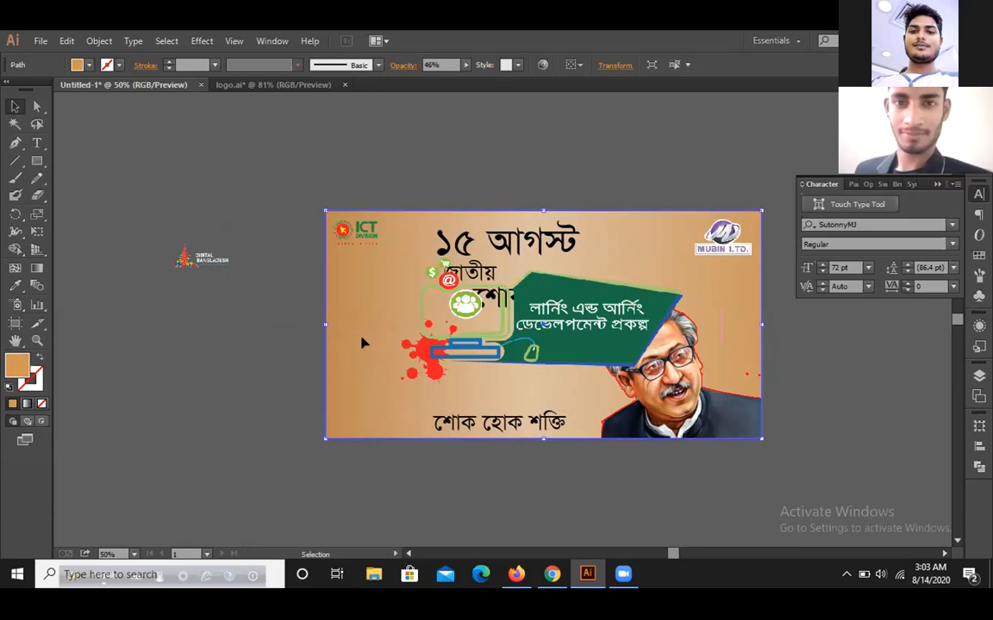
pyautogui.click(571, 348)
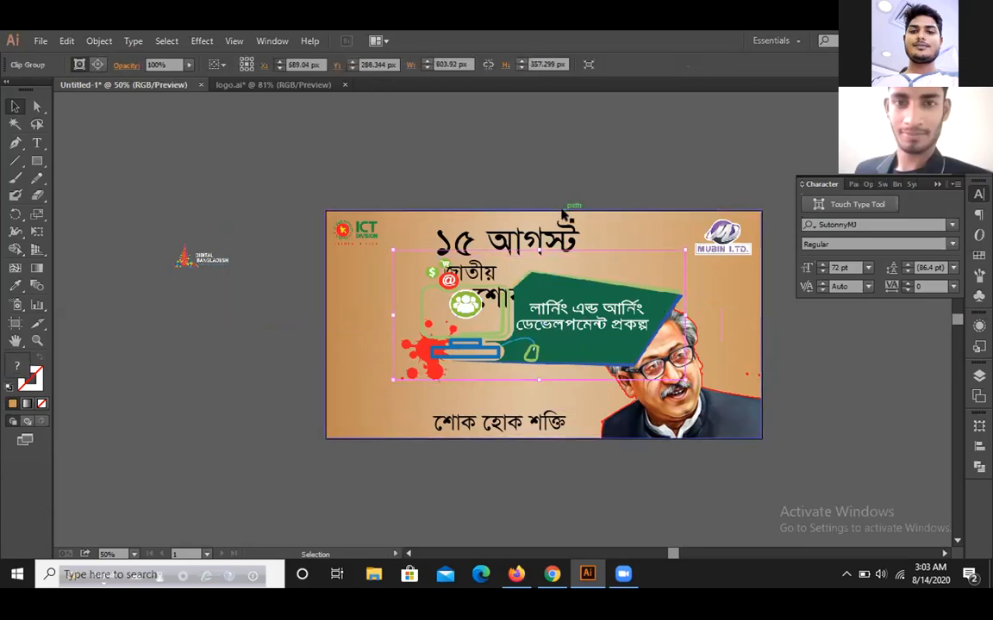
pyautogui.click(587, 126)
pyautogui.click(565, 345)
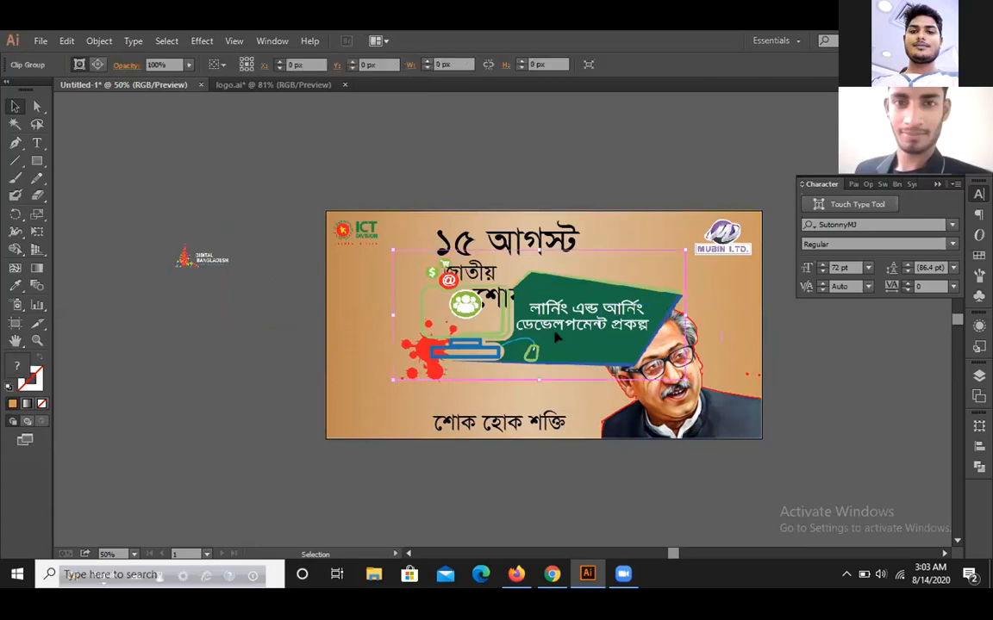
pyautogui.click(183, 66)
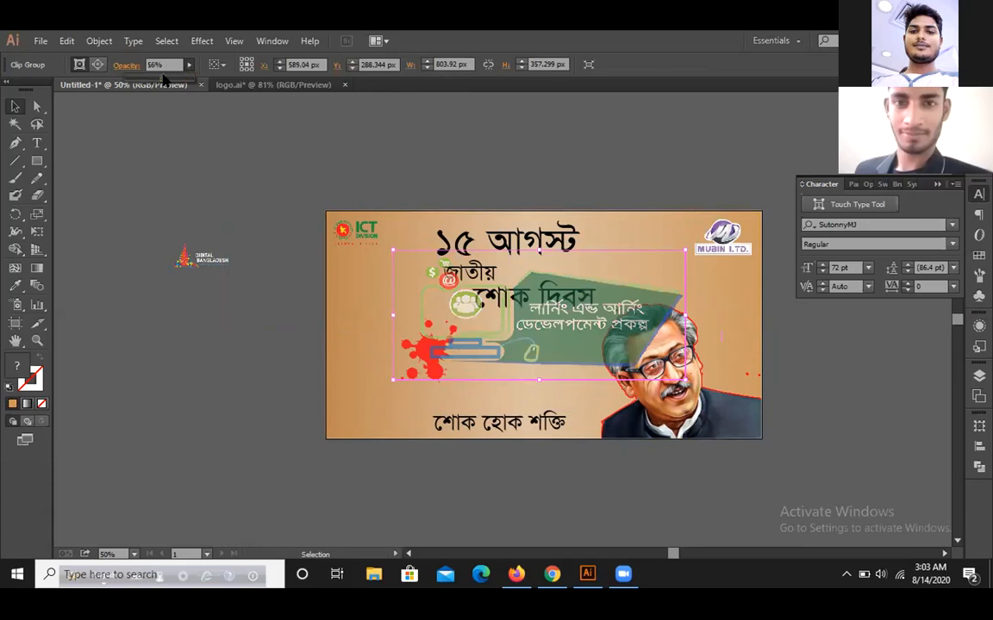
pyautogui.click(144, 78)
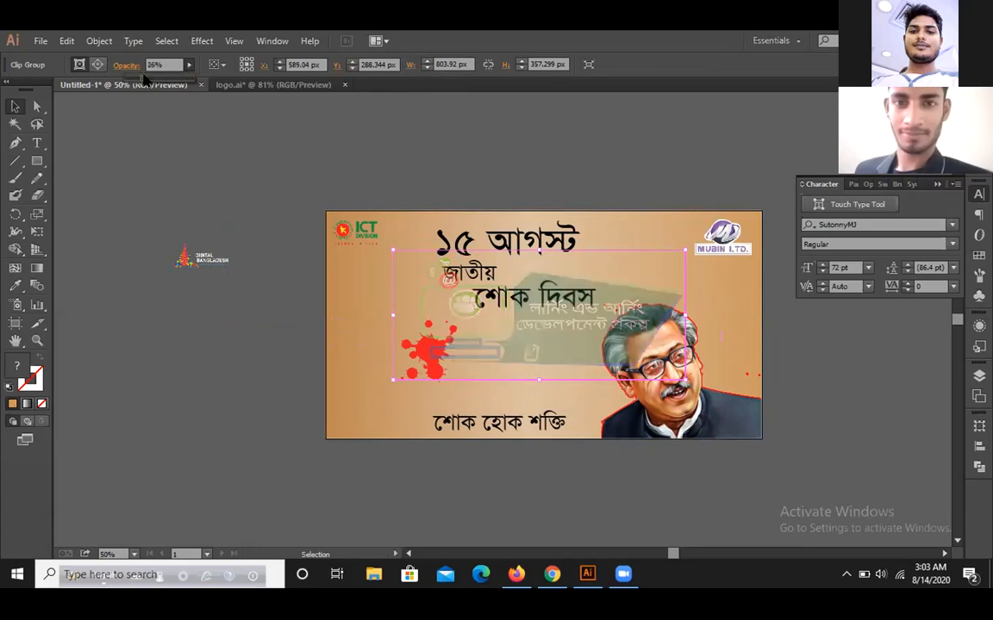
pyautogui.click(581, 204)
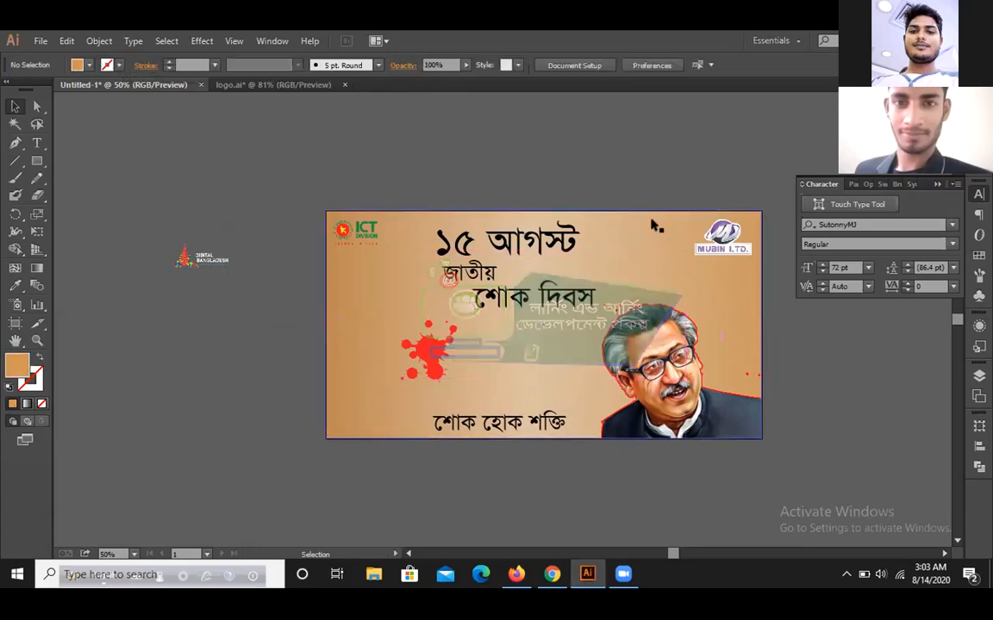
# Step: Shift the faded লার্নিং এন্ড আর্নিং logo slightly left and send it backward
pyautogui.moveTo(573, 333); pyautogui.dragTo(550, 335)
pyautogui.rightClick(550, 335)
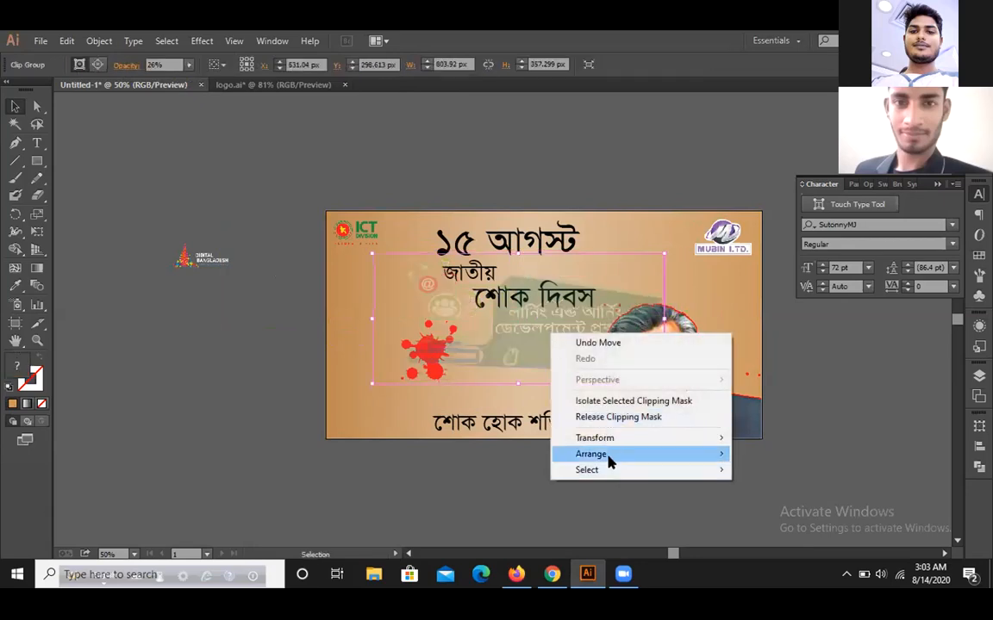
pyautogui.moveTo(608, 463)
pyautogui.click(782, 488)
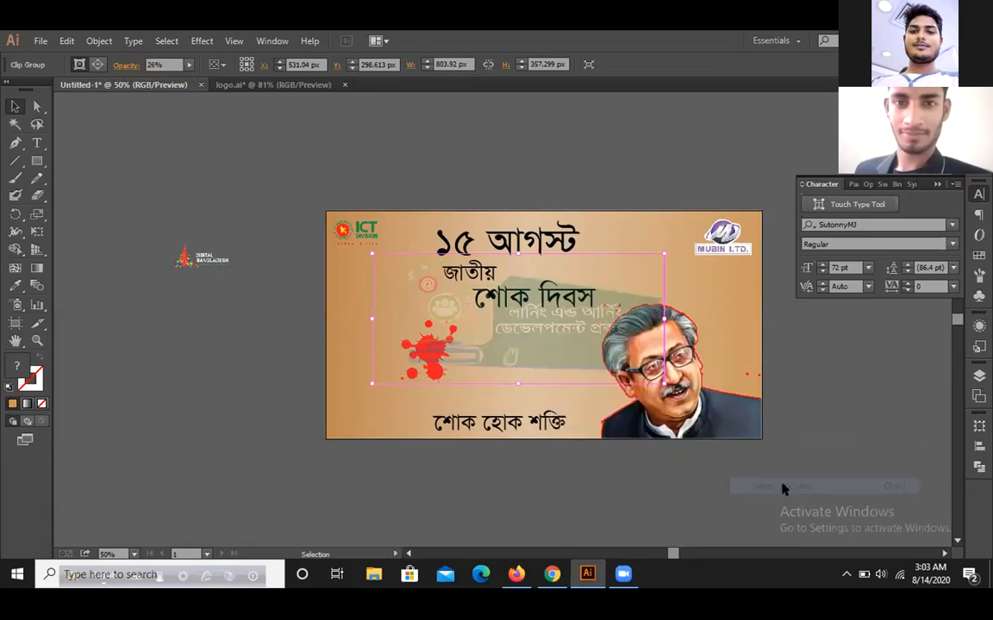
pyautogui.click(829, 392)
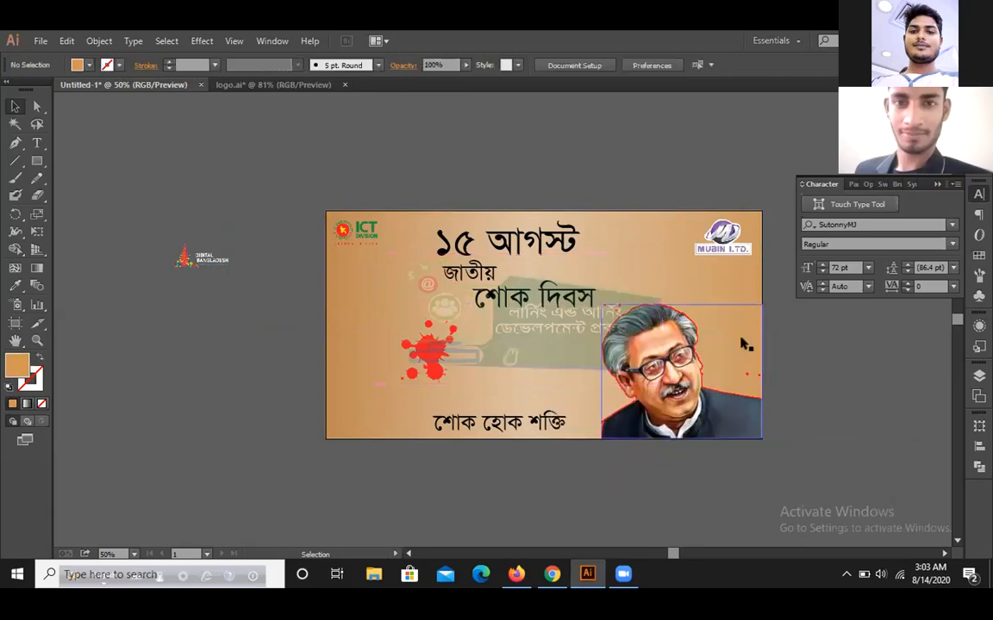
# Step: Bring the semi-transparent tan rectangle covering the banner to the front
pyautogui.click(359, 403)
pyautogui.press('v')
pyautogui.click(73, 283)
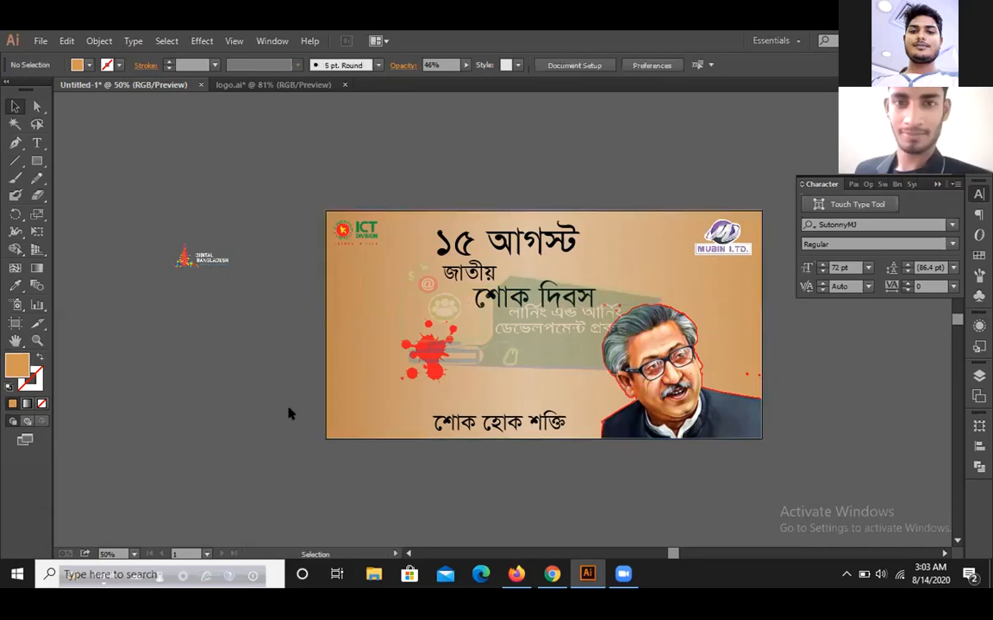
pyautogui.click(354, 383)
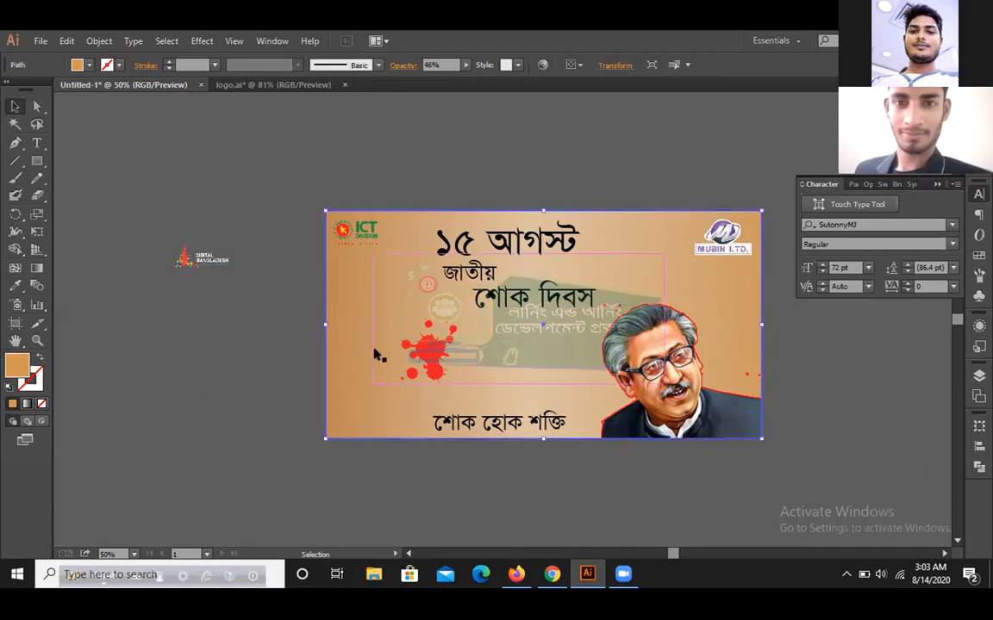
pyautogui.rightClick(372, 354)
pyautogui.moveTo(439, 329)
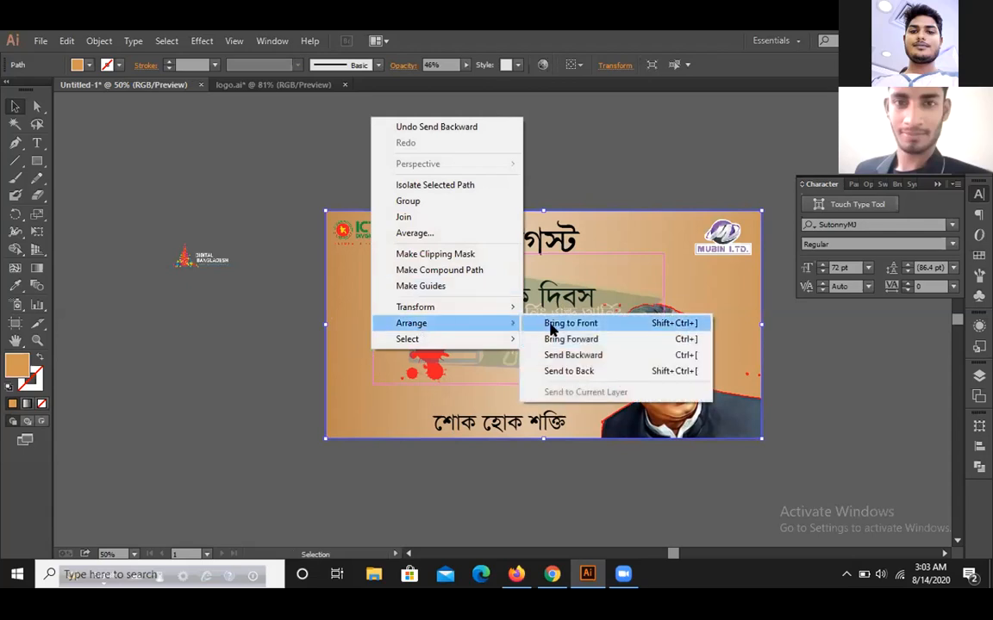
pyautogui.click(554, 323)
pyautogui.click(566, 468)
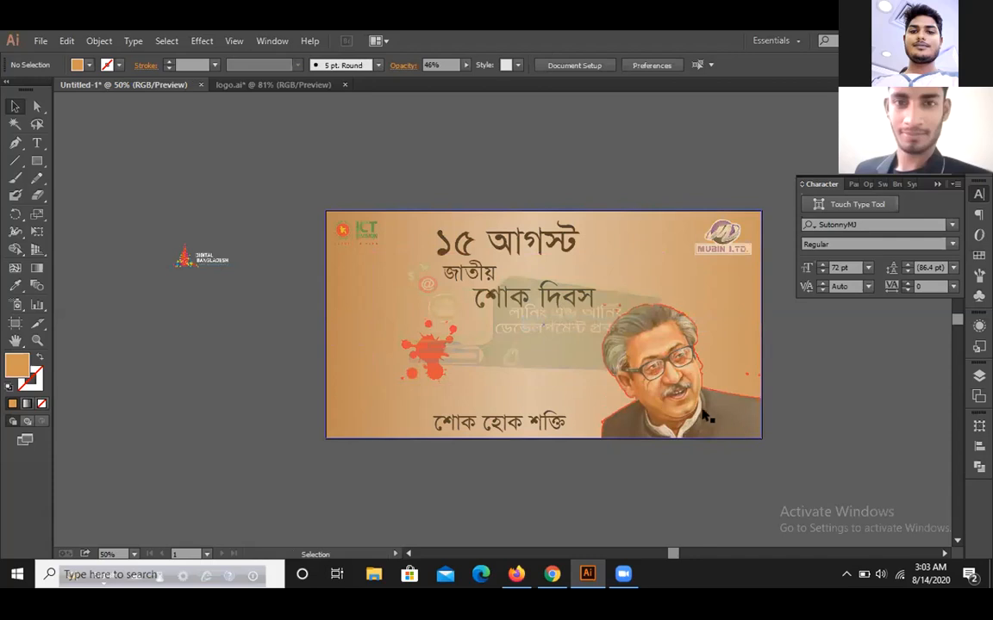
# Step: Move the semi-transparent tan rectangle off the banner to the empty area below and left of it
pyautogui.moveTo(372, 363); pyautogui.dragTo(242, 440)
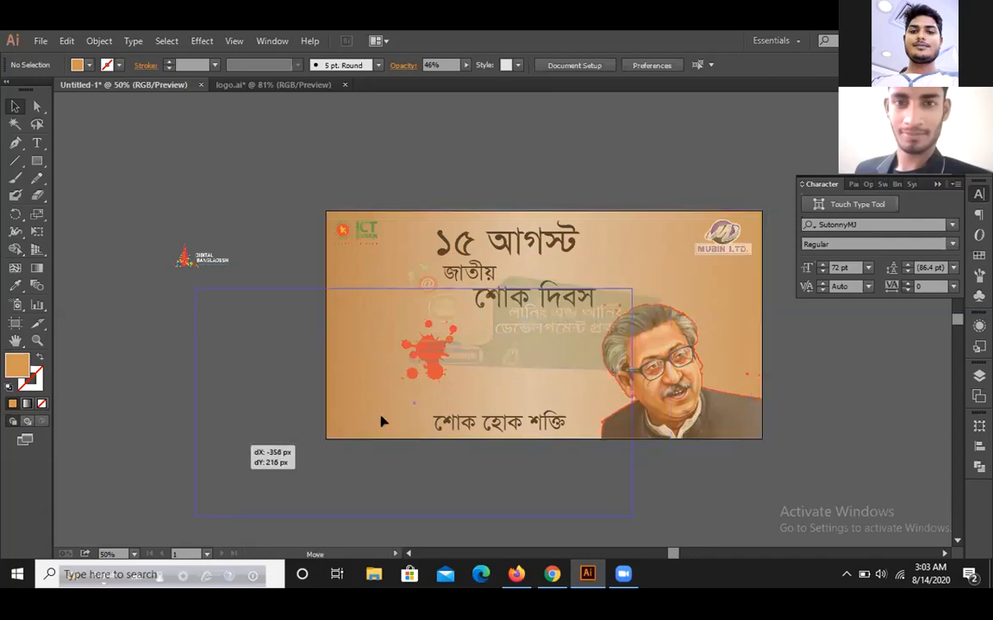
pyautogui.click(675, 393)
pyautogui.rightClick(675, 393)
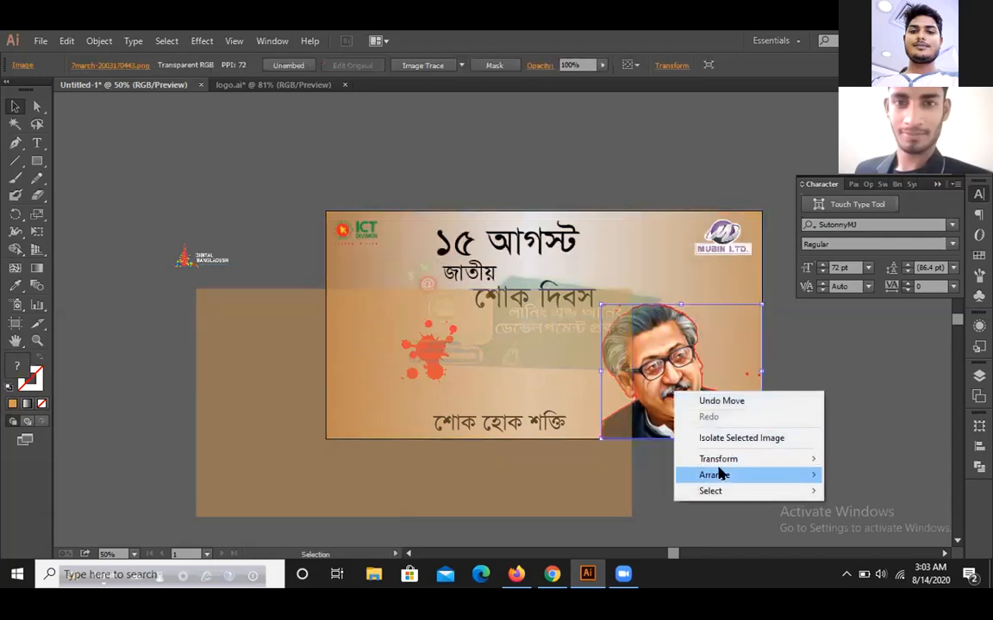
pyautogui.moveTo(726, 477)
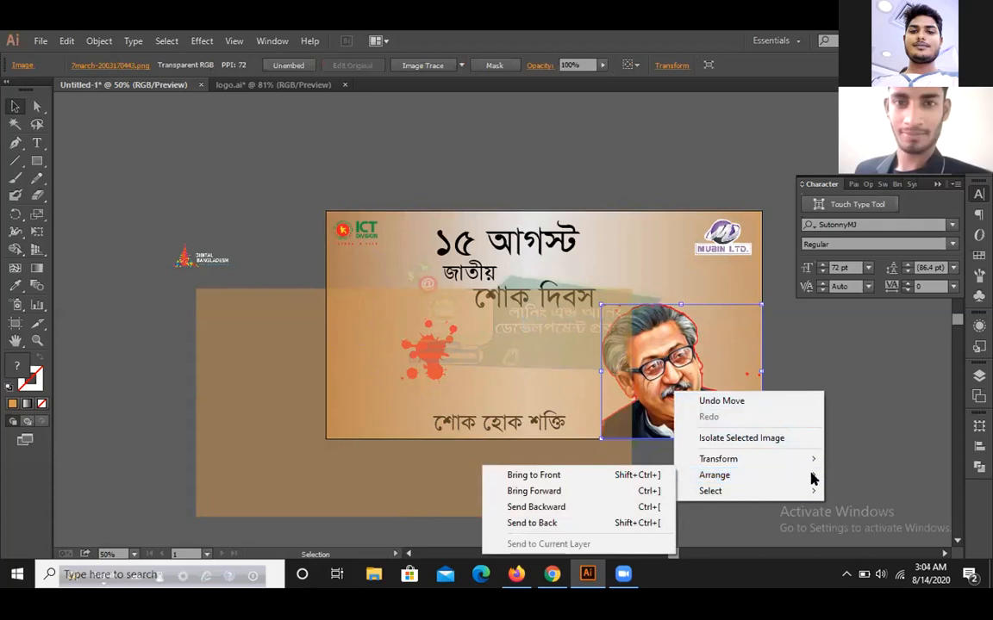
pyautogui.moveTo(261, 393); pyautogui.dragTo(169, 543)
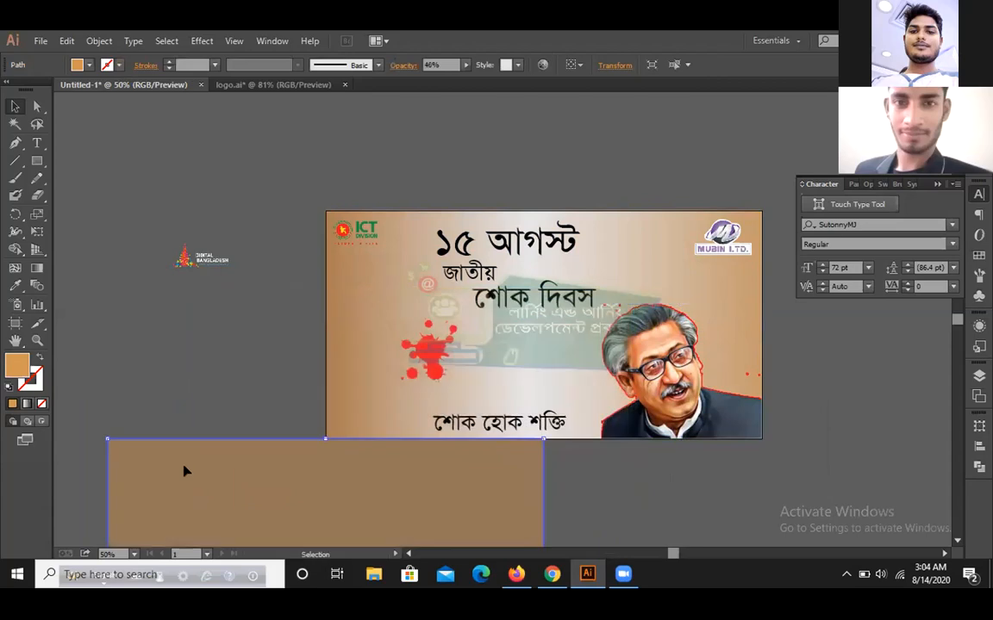
pyautogui.click(256, 380)
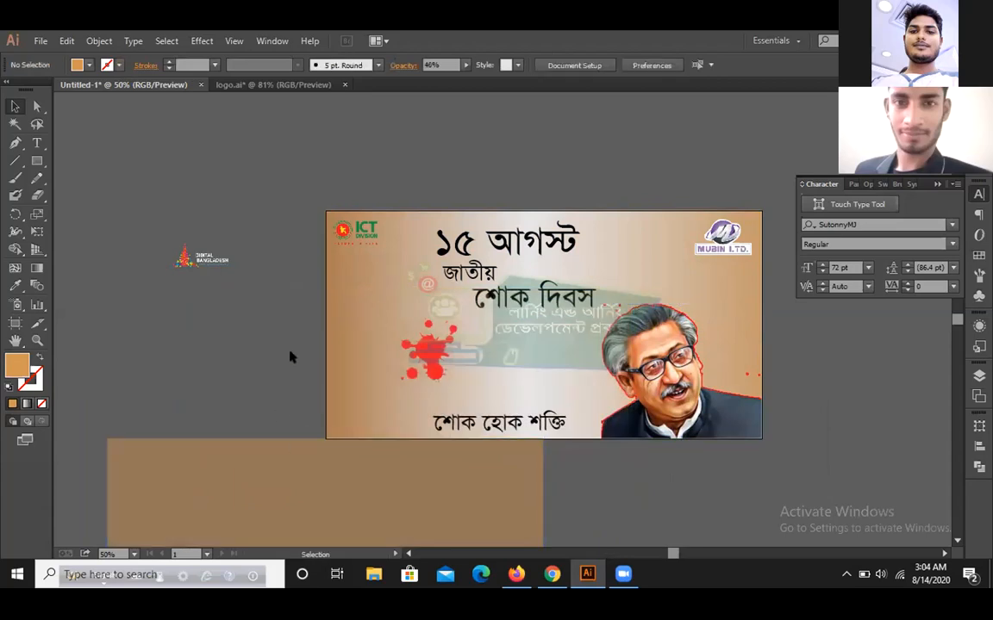
# Step: Move the red splatter off the banner to the empty area on its left
pyautogui.click(428, 353)
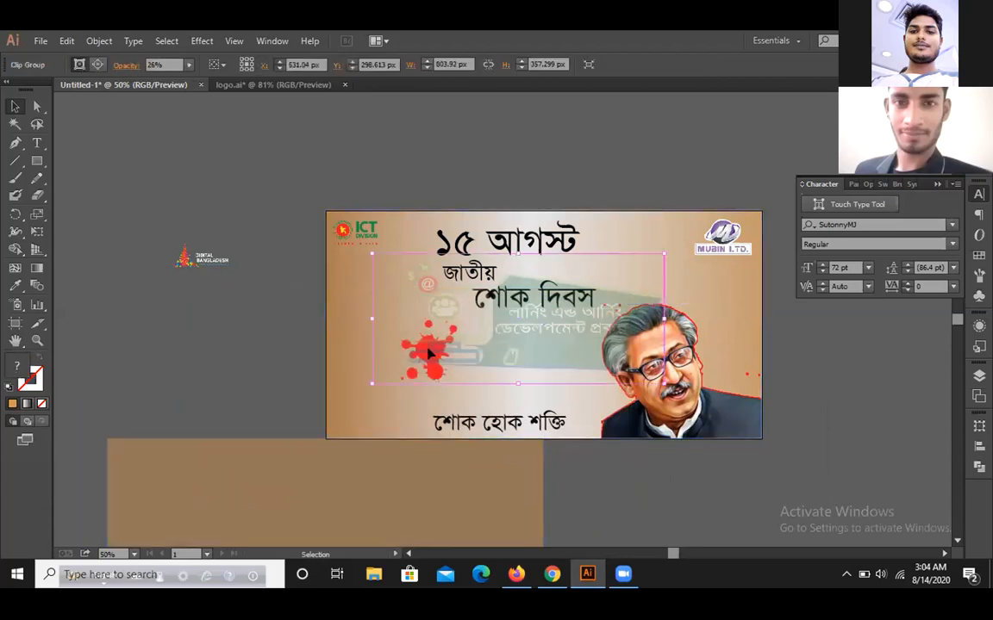
pyautogui.click(415, 404)
pyautogui.moveTo(430, 355); pyautogui.dragTo(385, 369)
pyautogui.moveTo(473, 273); pyautogui.dragTo(473, 273)
pyautogui.moveTo(430, 352); pyautogui.dragTo(243, 326)
# Step: Move the faded লার্নিং এন্ড আর্নিং logo off the banner to the upper left and select the ১৫ আগস্ট text
pyautogui.moveTo(490, 244); pyautogui.dragTo(514, 328)
pyautogui.click(495, 183)
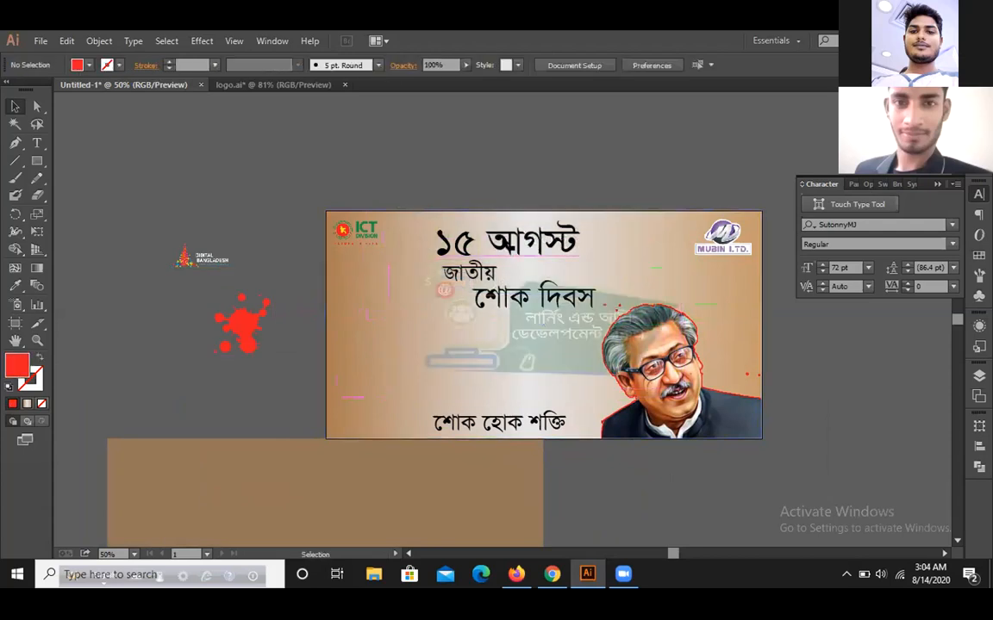
pyautogui.click(456, 225)
pyautogui.moveTo(556, 348); pyautogui.dragTo(270, 187)
pyautogui.click(450, 226)
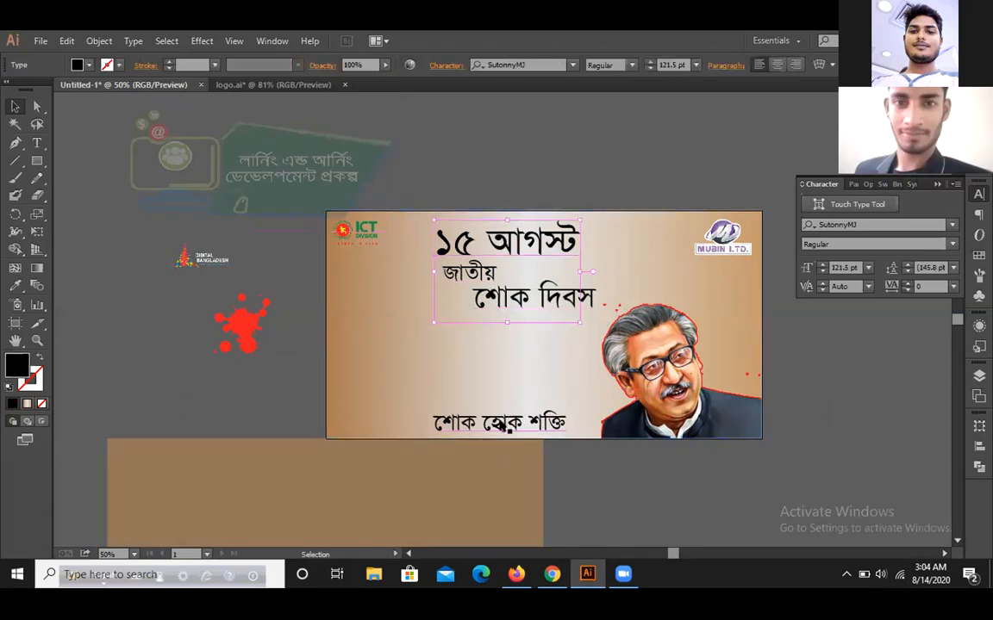
# Step: Bring the ১৫ আগস্ট text, the শোক হোক শক্তি text and the portrait to the front together
pyautogui.keyDown('shift'); pyautogui.click(500, 429); pyautogui.keyUp('shift')
pyautogui.keyDown('shift'); pyautogui.click(633, 368); pyautogui.keyUp('shift')
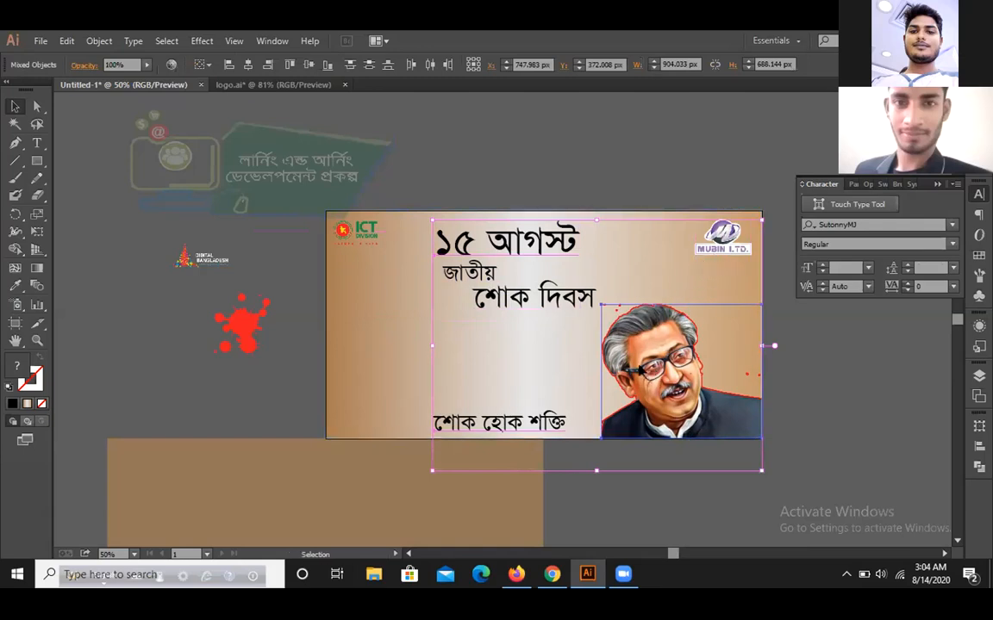
pyautogui.rightClick(639, 365)
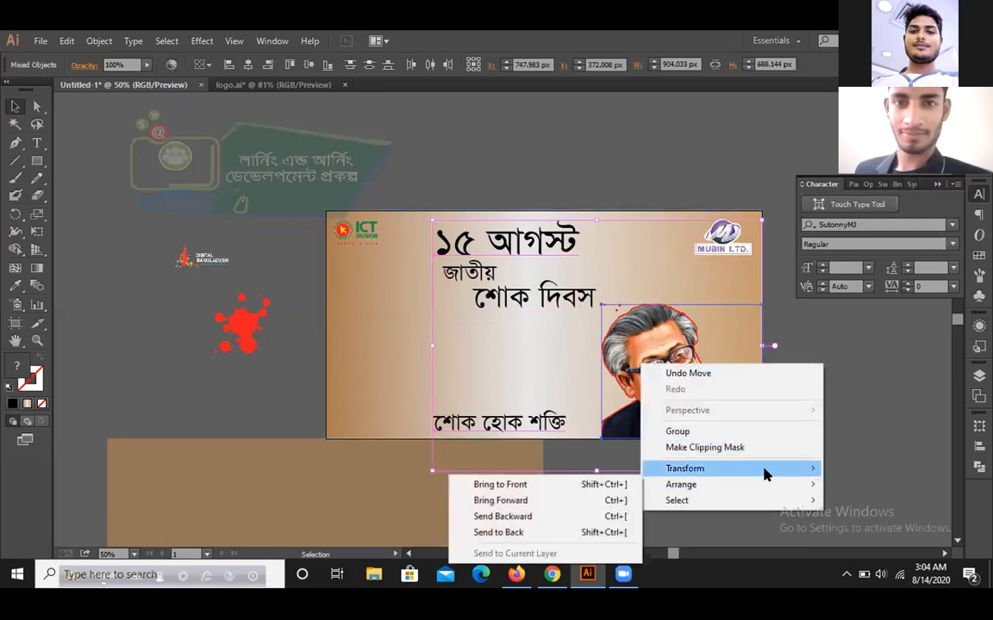
pyautogui.moveTo(738, 484)
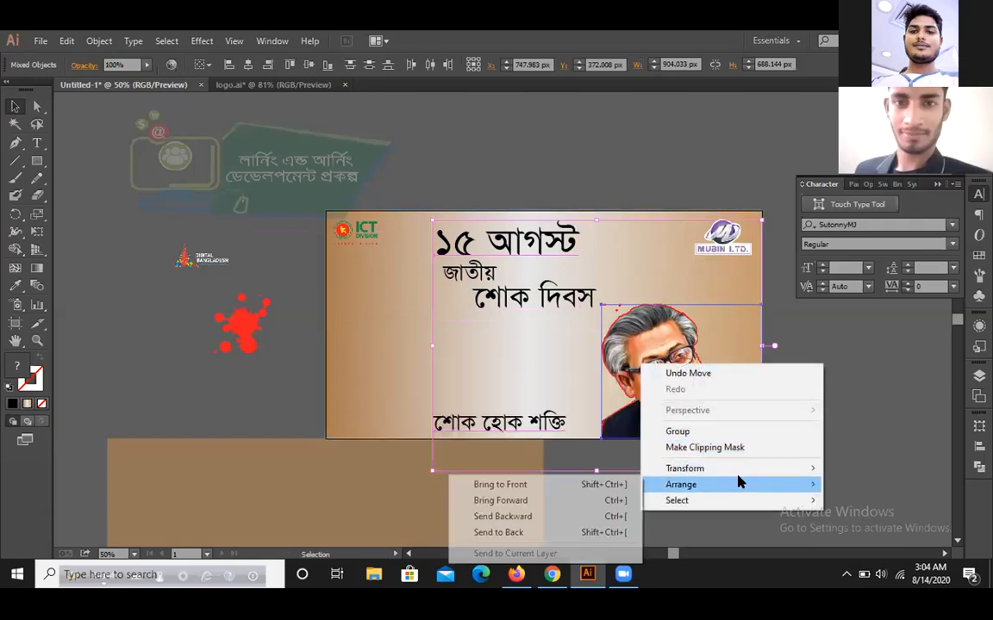
pyautogui.click(629, 484)
pyautogui.click(733, 393)
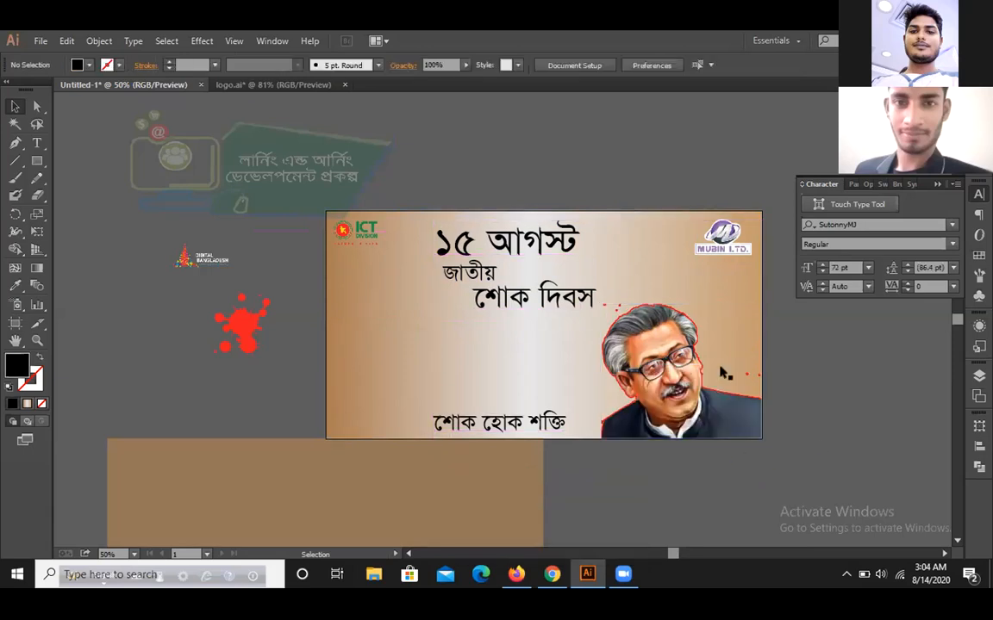
# Step: Move the faded লার্নিং এন্ড আর্নিং logo to the banner's centre and cover the whole banner with the semi-transparent tan rectangle
pyautogui.moveTo(285, 173); pyautogui.dragTo(561, 296)
pyautogui.moveTo(437, 493); pyautogui.dragTo(626, 289)
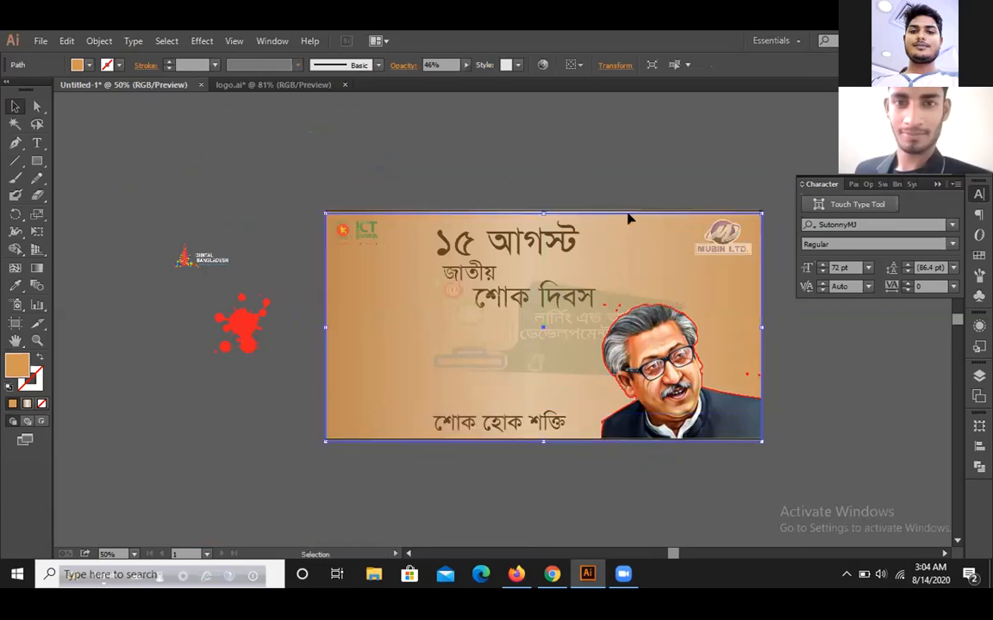
pyautogui.click(589, 157)
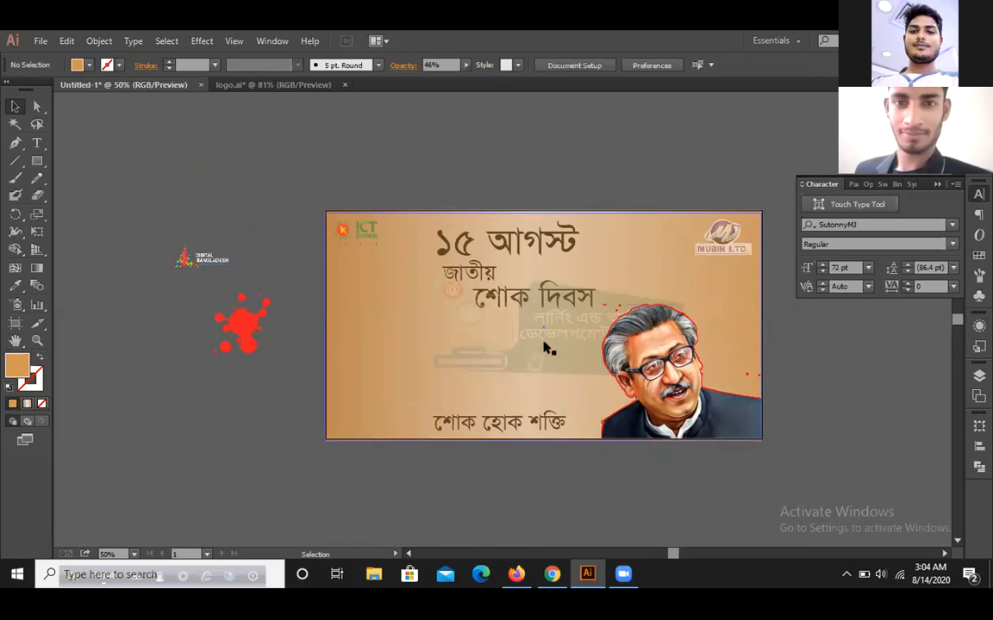
pyautogui.click(475, 308)
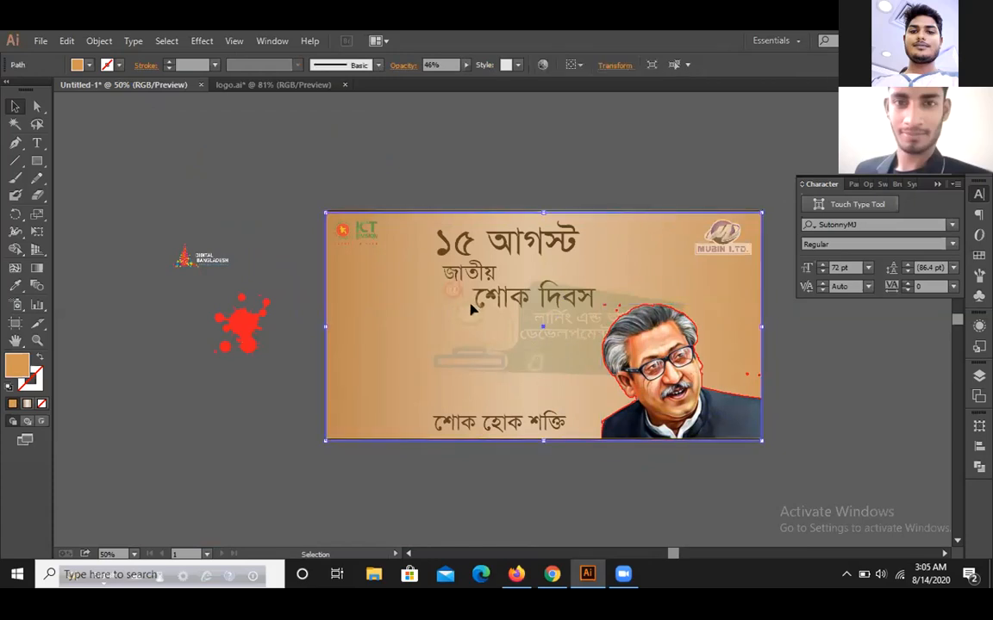
pyautogui.click(300, 392)
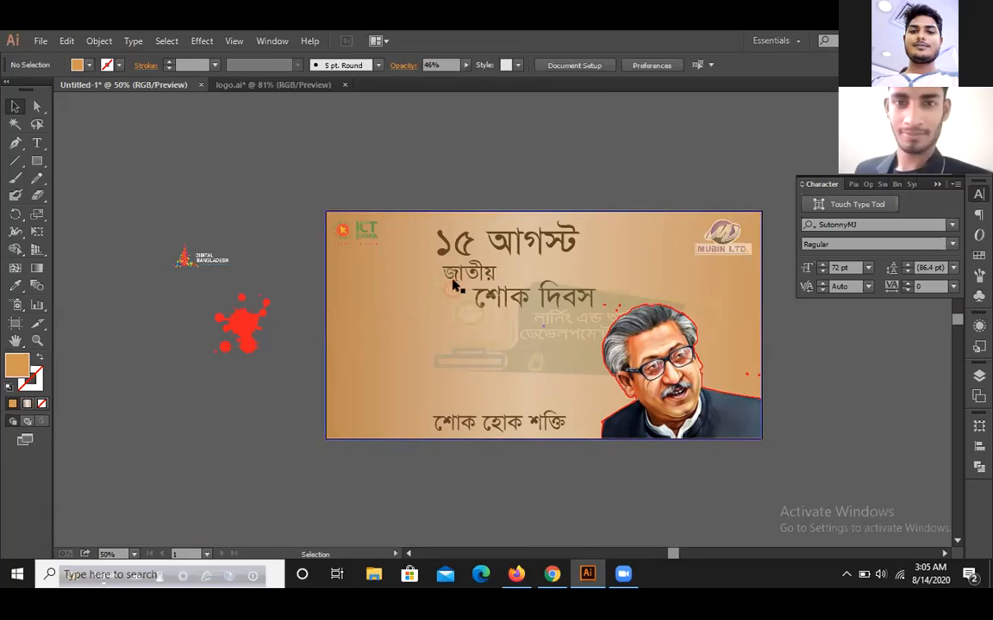
# Step: Move the tan rectangle below the banner and nudge the faded লার্নিং এন্ড আর্নিং logo left to the banner's left edge
pyautogui.moveTo(552, 274); pyautogui.dragTo(549, 528)
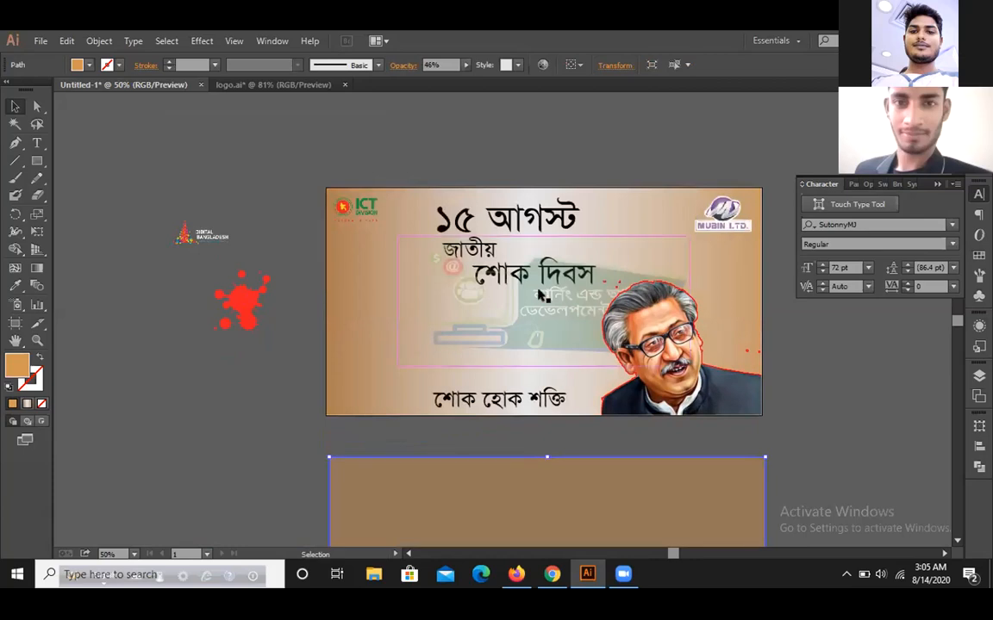
pyautogui.click(541, 321)
pyautogui.press('Left')
pyautogui.press('Left')
pyautogui.press('Left')
pyautogui.press('Left')
pyautogui.press('Left')
pyautogui.press('Left')
pyautogui.press('Left')
pyautogui.press('Left')
pyautogui.press('Left')
pyautogui.press('Left')
pyautogui.press('Left')
pyautogui.press('Left')
pyautogui.press('Left')
pyautogui.press('Left')
pyautogui.press('Left')
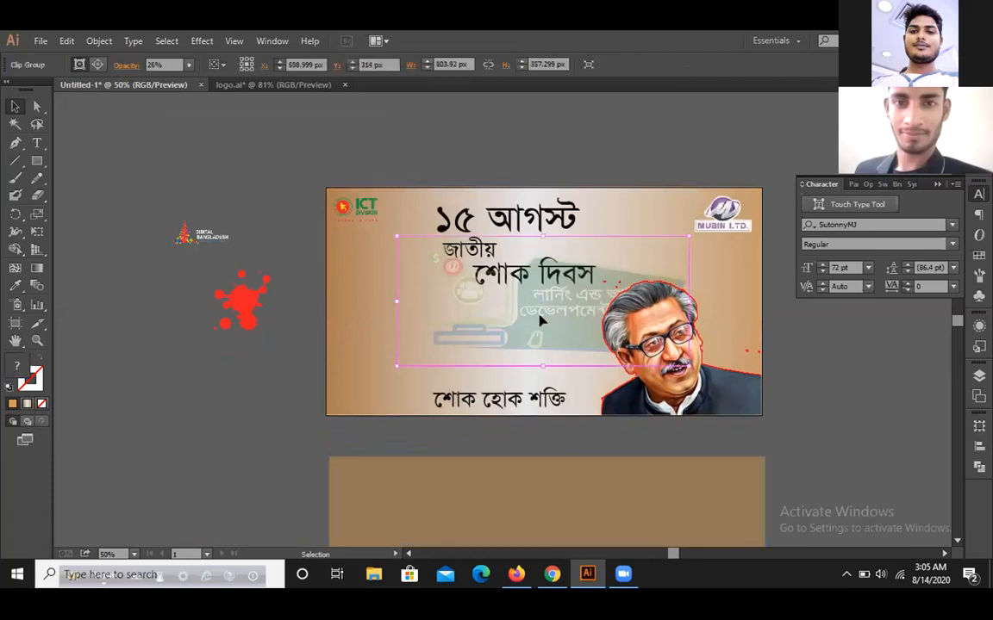
pyautogui.press('Left')
pyautogui.press('Left')
pyautogui.press('Left')
pyautogui.press('Left')
pyautogui.press('Left')
pyautogui.press('Left')
pyautogui.press('Left')
pyautogui.press('Left')
pyautogui.press('Left')
pyautogui.press('Left')
pyautogui.press('Left')
pyautogui.press('Left')
pyautogui.press('Left')
pyautogui.press('Left')
pyautogui.press('Left')
pyautogui.press('Left')
pyautogui.press('Left')
pyautogui.press('Left')
pyautogui.press('Left')
pyautogui.press('Left')
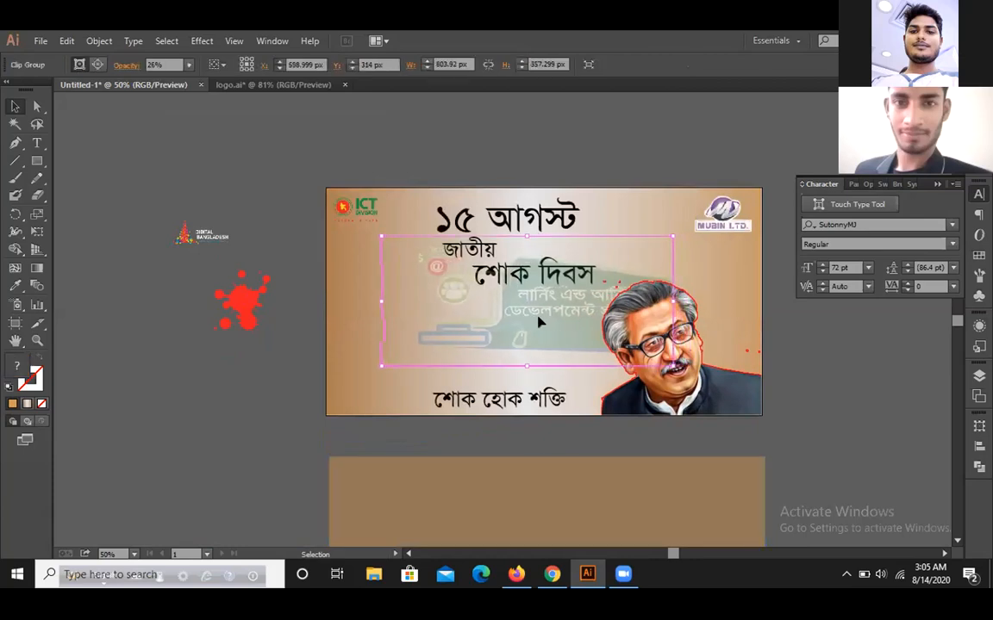
pyautogui.press('Left')
pyautogui.press('Left')
pyautogui.press('Left')
pyautogui.press('Left')
pyautogui.press('Left')
pyautogui.press('Left')
pyautogui.press('Left')
pyautogui.press('Left')
pyautogui.press('Left')
pyautogui.press('Left')
pyautogui.press('Left')
pyautogui.press('Left')
pyautogui.press('Left')
pyautogui.press('Left')
pyautogui.press('Left')
pyautogui.press('Left')
pyautogui.press('Left')
pyautogui.press('Left')
pyautogui.press('Left')
pyautogui.press('Left')
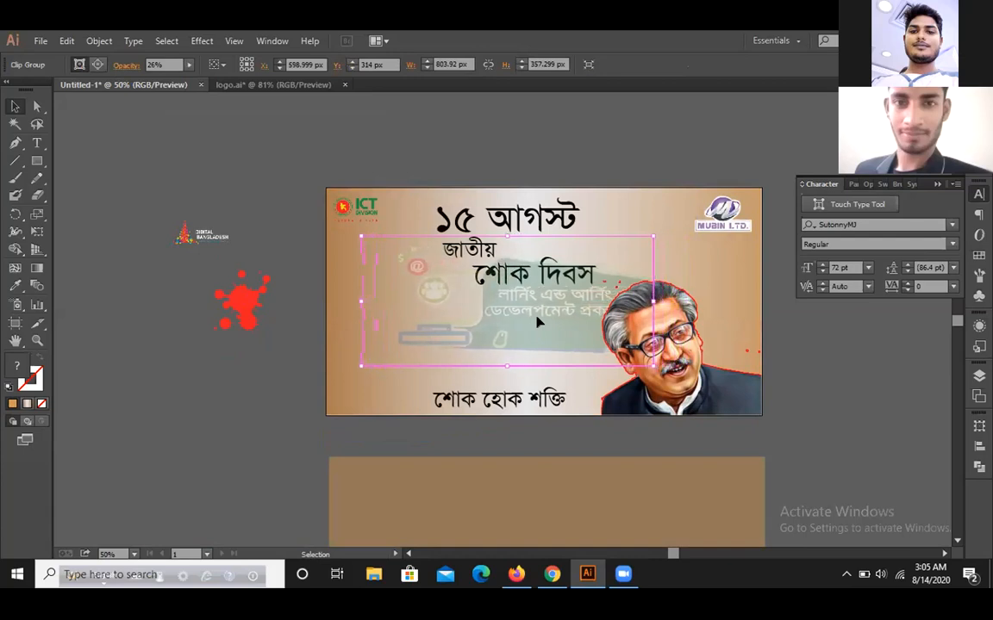
pyautogui.press('Left')
pyautogui.press('Left')
pyautogui.press('Left')
pyautogui.press('Left')
pyautogui.press('Left')
pyautogui.press('Left')
pyautogui.press('Left')
pyautogui.press('Left')
pyautogui.press('Left')
pyautogui.press('Left')
pyautogui.press('Left')
pyautogui.press('Left')
pyautogui.press('Left')
pyautogui.press('Left')
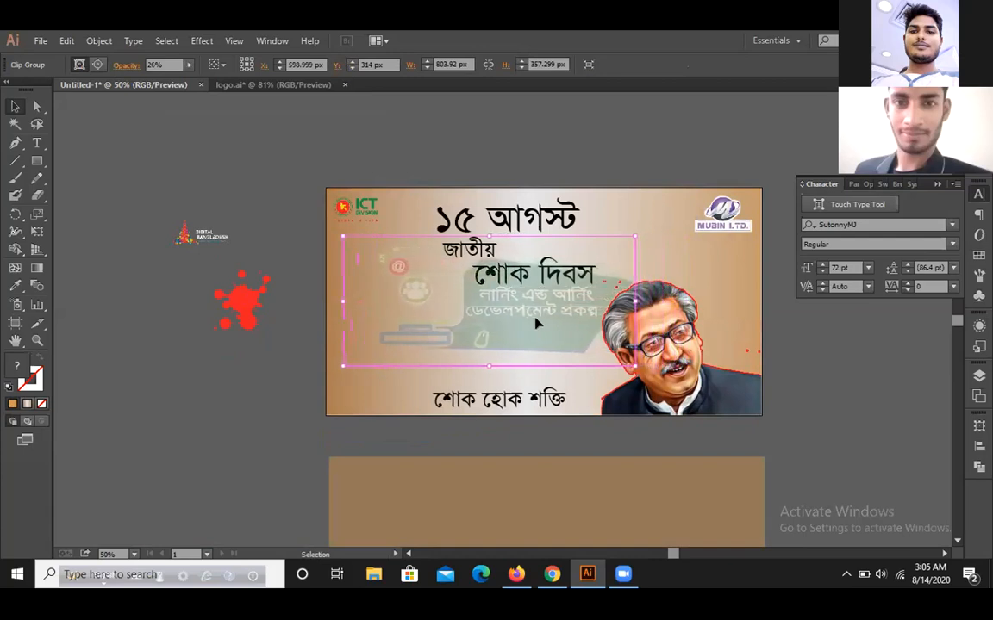
pyautogui.press('Left')
pyautogui.press('Left')
pyautogui.press('Left')
pyautogui.press('Left')
pyautogui.press('Left')
pyautogui.press('Left')
pyautogui.press('Left')
pyautogui.press('Left')
pyautogui.press('Left')
pyautogui.press('Left')
pyautogui.press('Left')
pyautogui.press('Left')
pyautogui.press('Left')
pyautogui.press('Left')
pyautogui.press('Left')
pyautogui.press('Left')
pyautogui.press('Left')
pyautogui.press('Left')
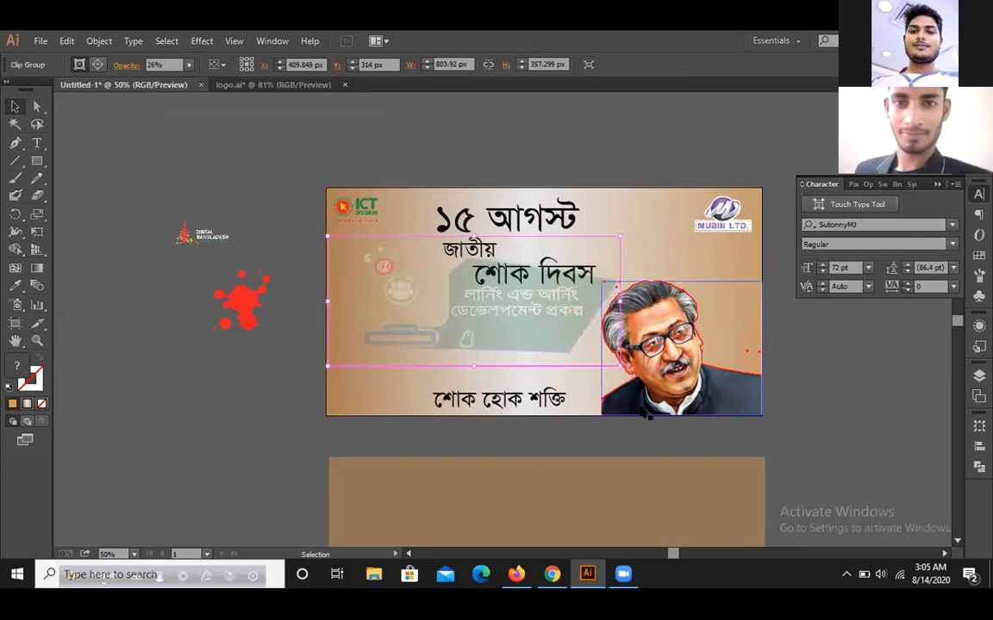
# Step: Nudge the faded লার্নিং এন্ড আর্নিং logo down to just above the শোক হোক শক্তি line
pyautogui.press('Down')
pyautogui.press('Down')
pyautogui.press('Down')
pyautogui.press('Down')
pyautogui.press('Down')
pyautogui.press('Down')
pyautogui.press('Down')
pyautogui.press('Down')
pyautogui.press('Down')
pyautogui.press('Down')
pyautogui.press('Down')
pyautogui.press('Down')
pyautogui.press('Down')
pyautogui.press('Down')
pyautogui.press('Down')
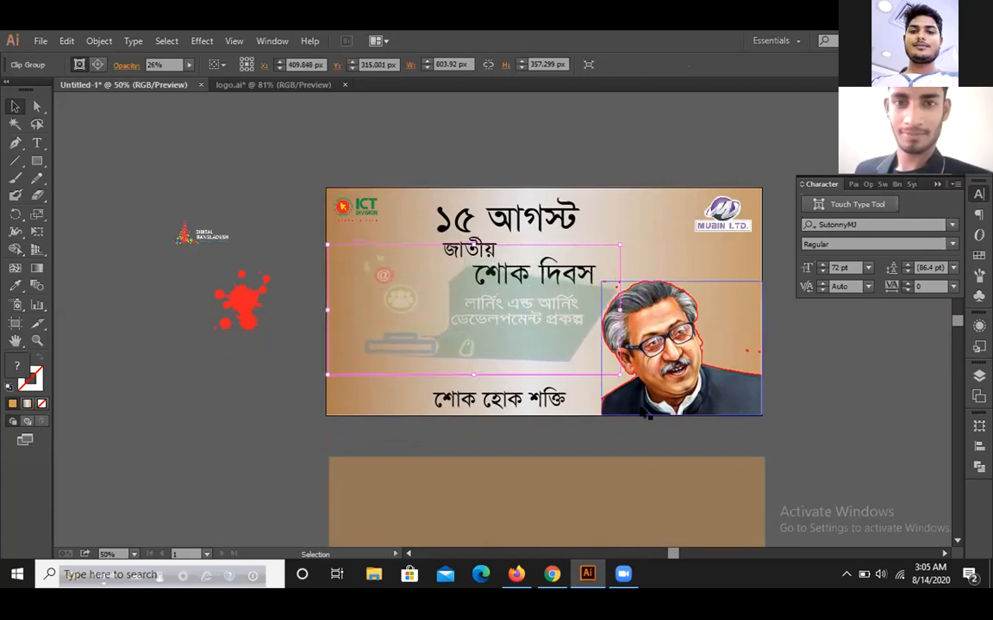
pyautogui.click(623, 164)
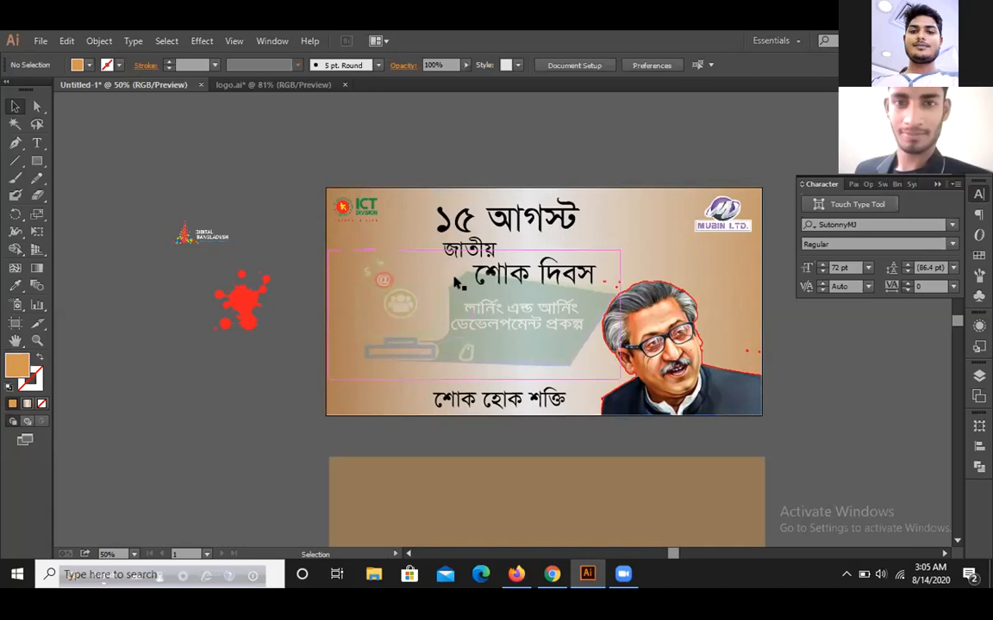
# Step: Move the Digital Bangladesh logo onto the banner, just left of the MUBIN LTD. logo
pyautogui.moveTo(204, 242); pyautogui.dragTo(658, 222)
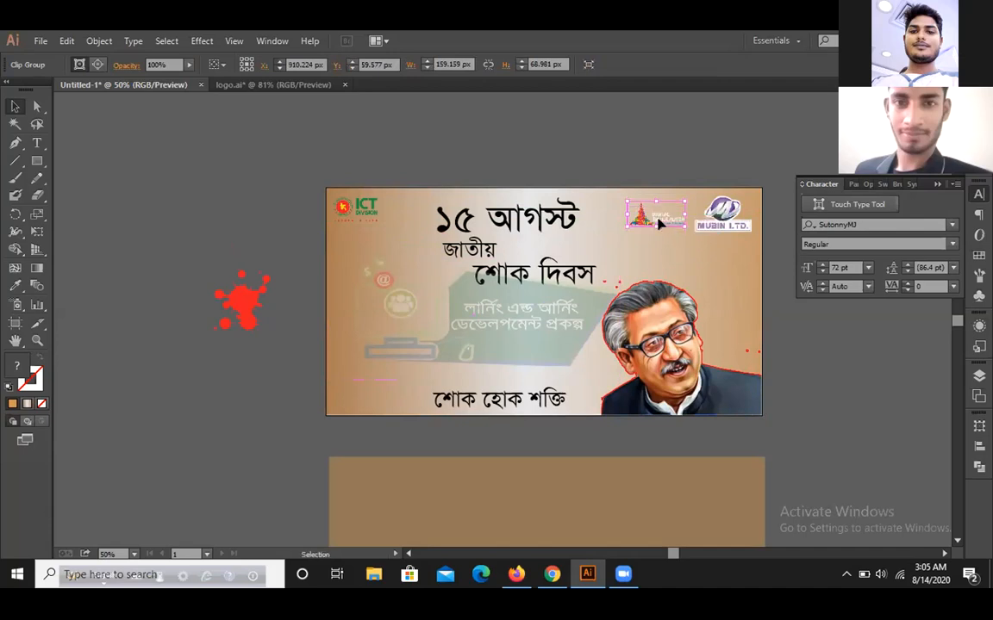
pyautogui.click(679, 138)
# Step: Move the faded লার্নিং এন্ড আর্নিং logo off the banner to the upper left and set its opacity to 100%
pyautogui.click(539, 337)
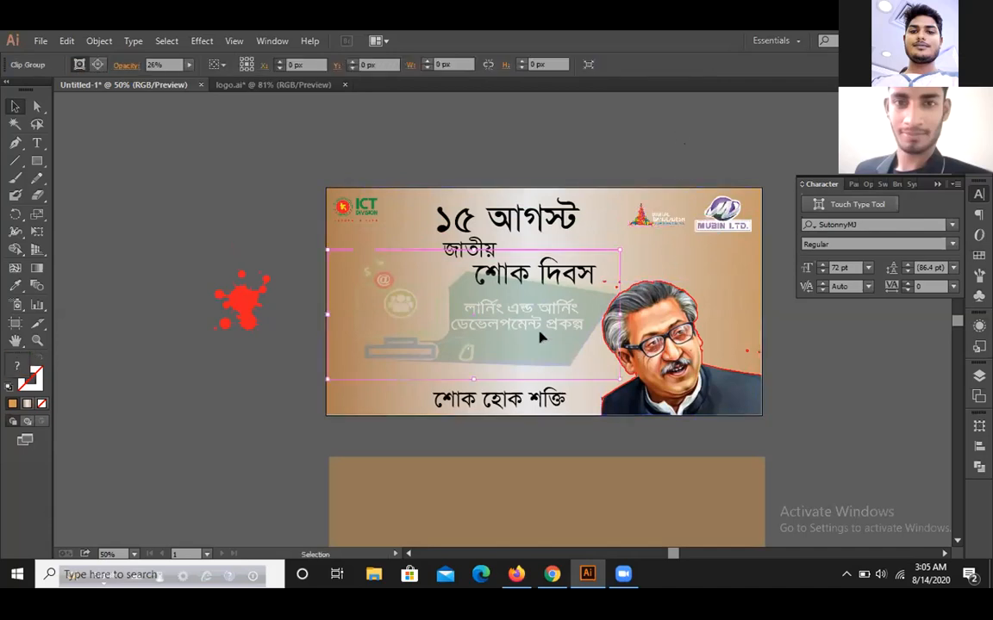
pyautogui.moveTo(540, 336); pyautogui.dragTo(538, 334)
pyautogui.scroll(3, 537, 336)
pyautogui.scroll(-2, 536, 338)
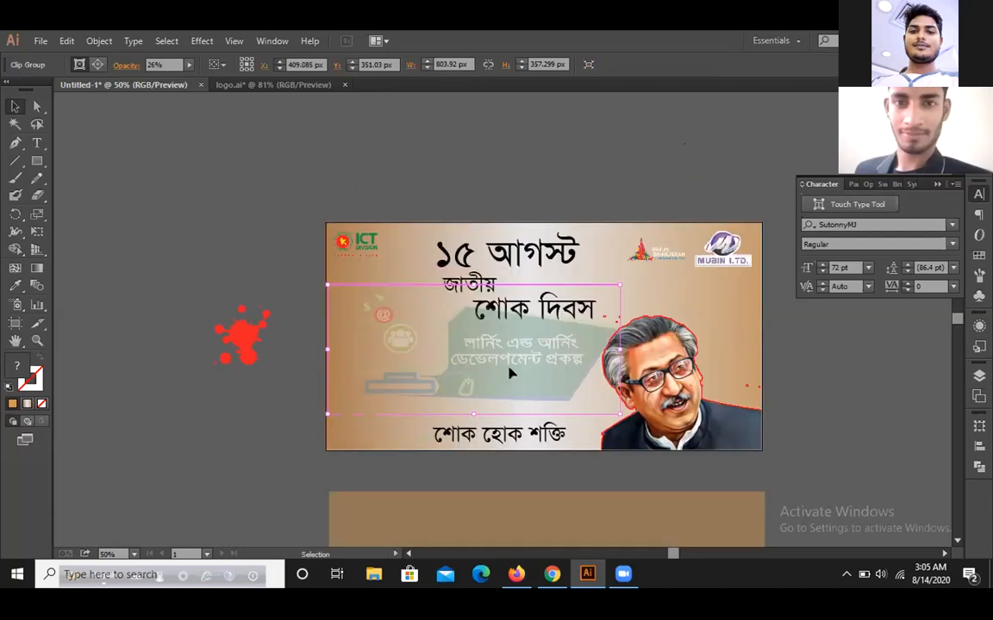
pyautogui.moveTo(509, 372); pyautogui.dragTo(276, 178)
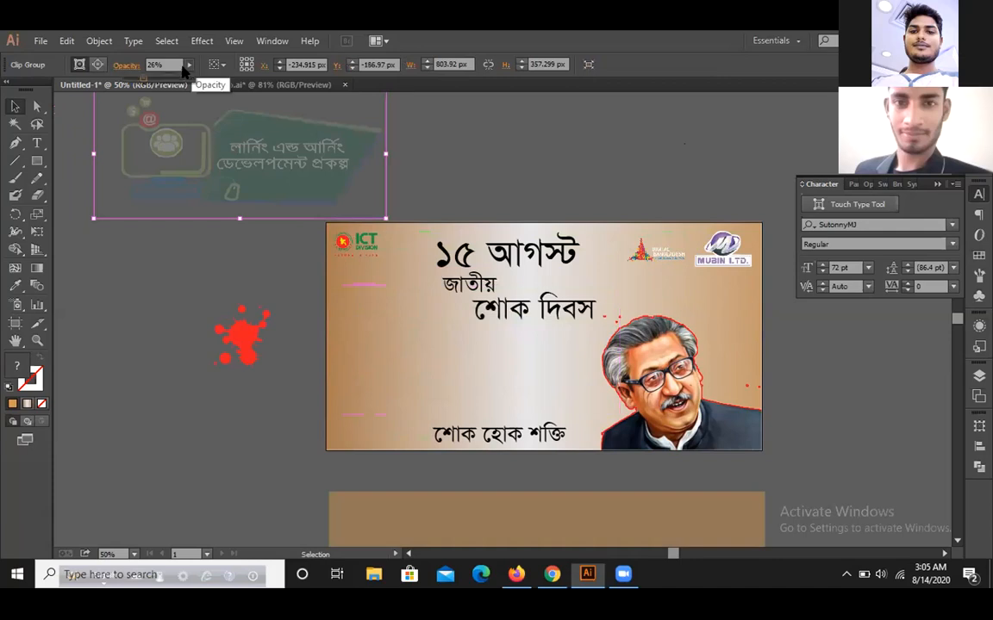
pyautogui.moveTo(172, 78); pyautogui.dragTo(209, 81)
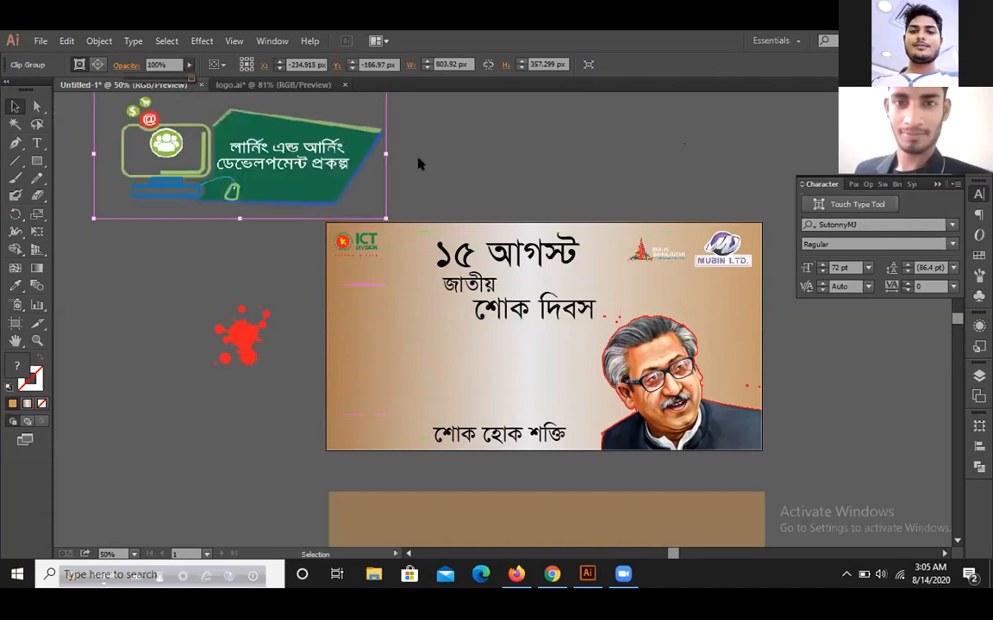
pyautogui.click(419, 160)
# Step: Scale the লার্নিং এন্ড আর্নিং logo down to about 252 by 112 px
pyautogui.click(310, 188)
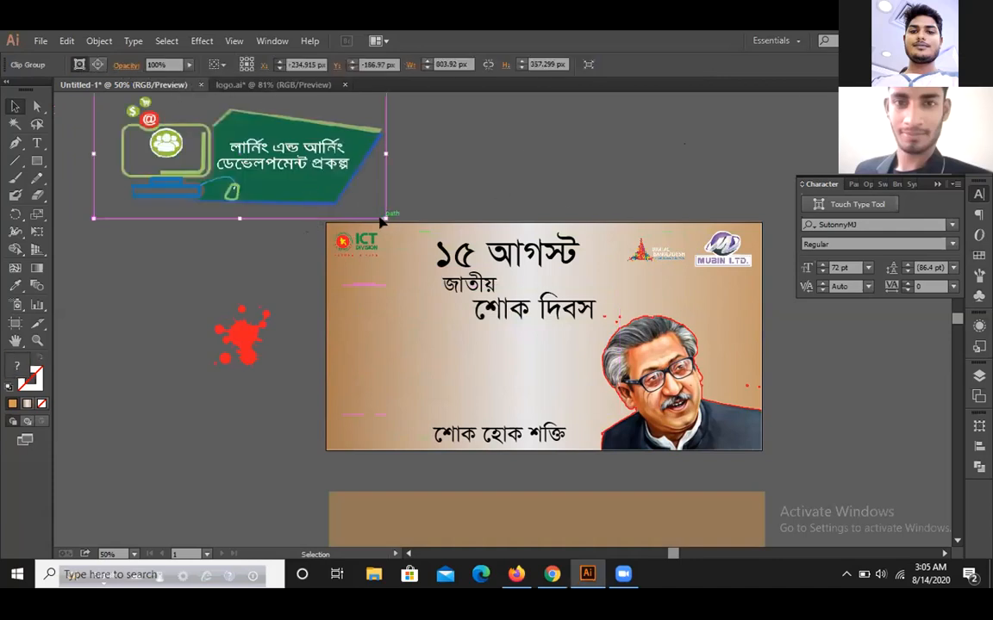
pyautogui.moveTo(381, 217); pyautogui.dragTo(285, 169)
pyautogui.click(454, 146)
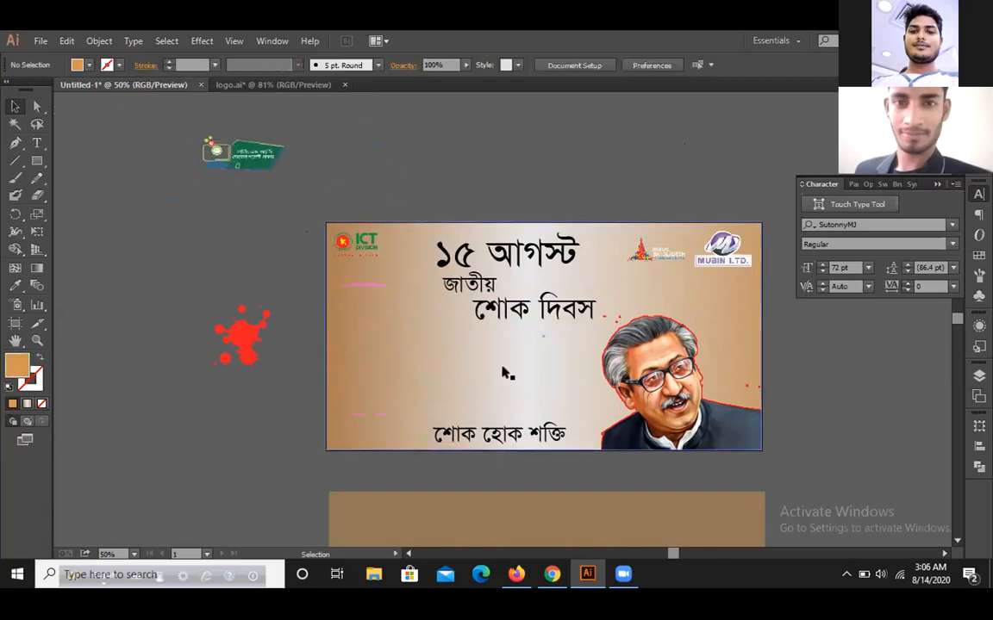
# Step: Cover the banner with the semi-transparent tan rectangle and send it backward, behind the text and logos but above the gradient background
pyautogui.moveTo(567, 536); pyautogui.dragTo(566, 269)
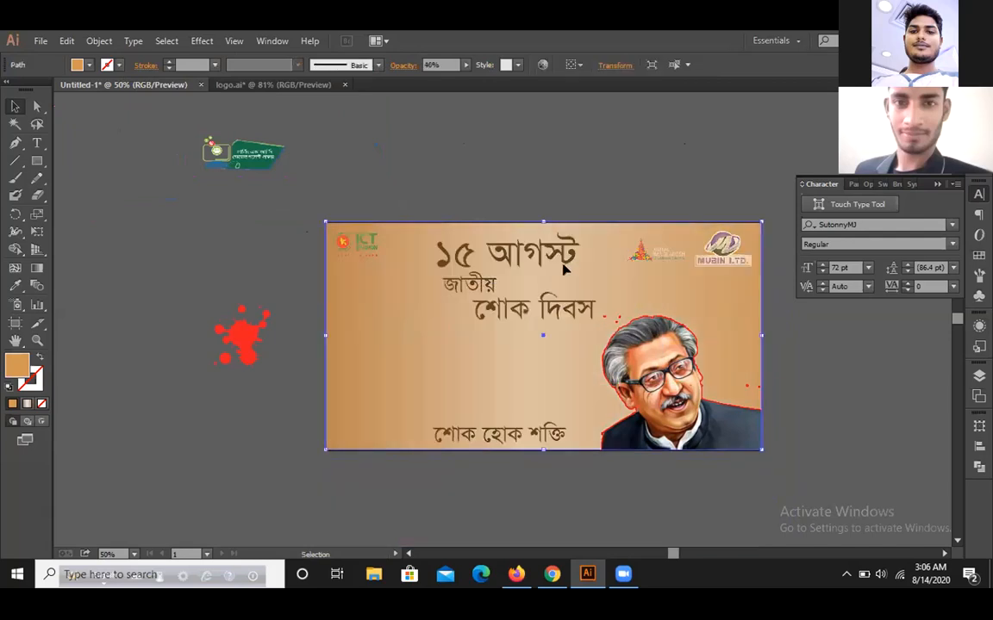
pyautogui.rightClick(353, 364)
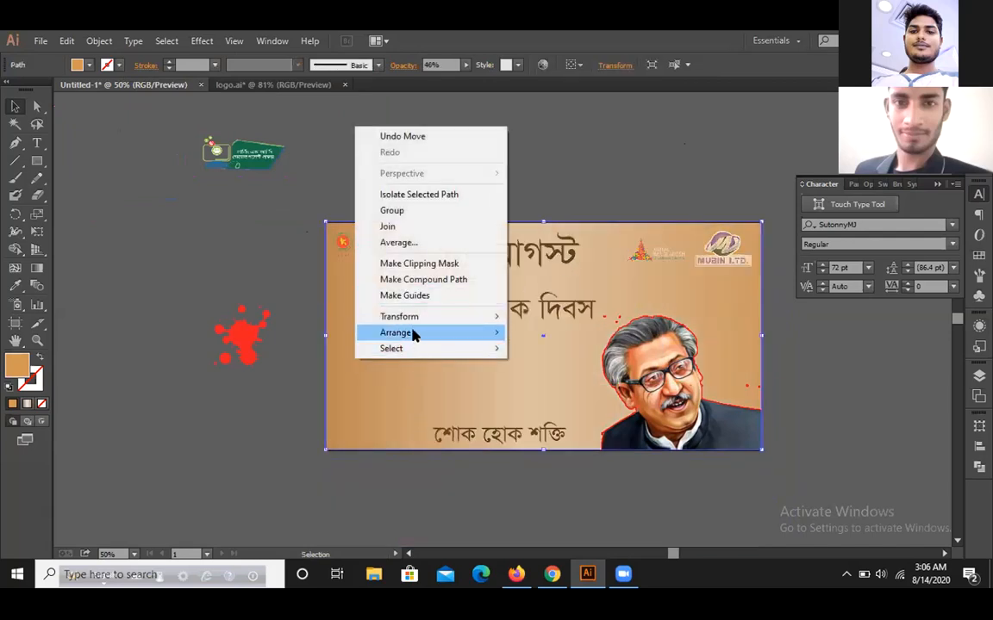
pyautogui.moveTo(412, 334)
pyautogui.click(566, 366)
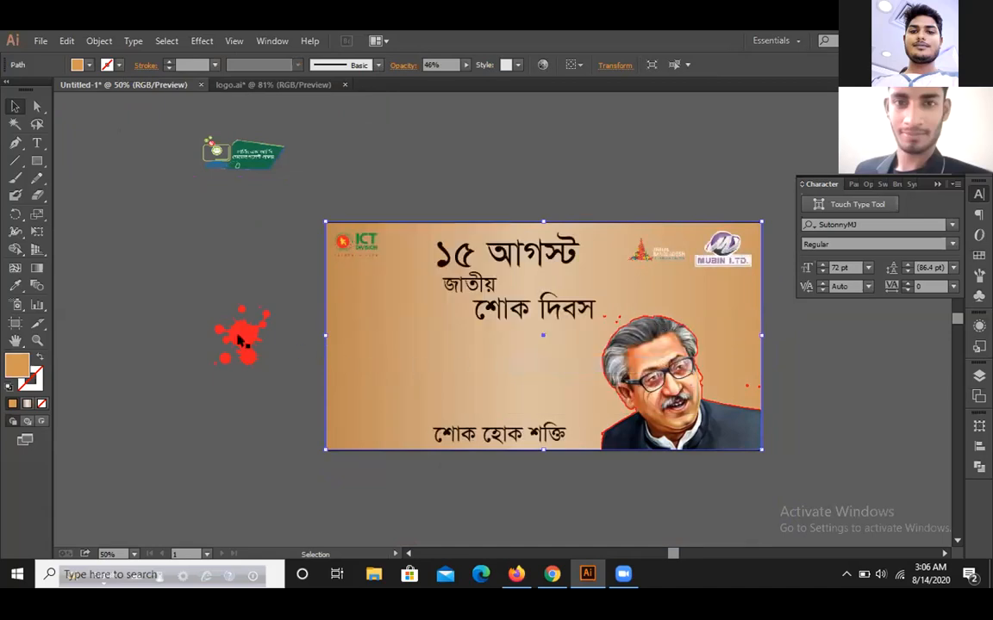
pyautogui.click(278, 297)
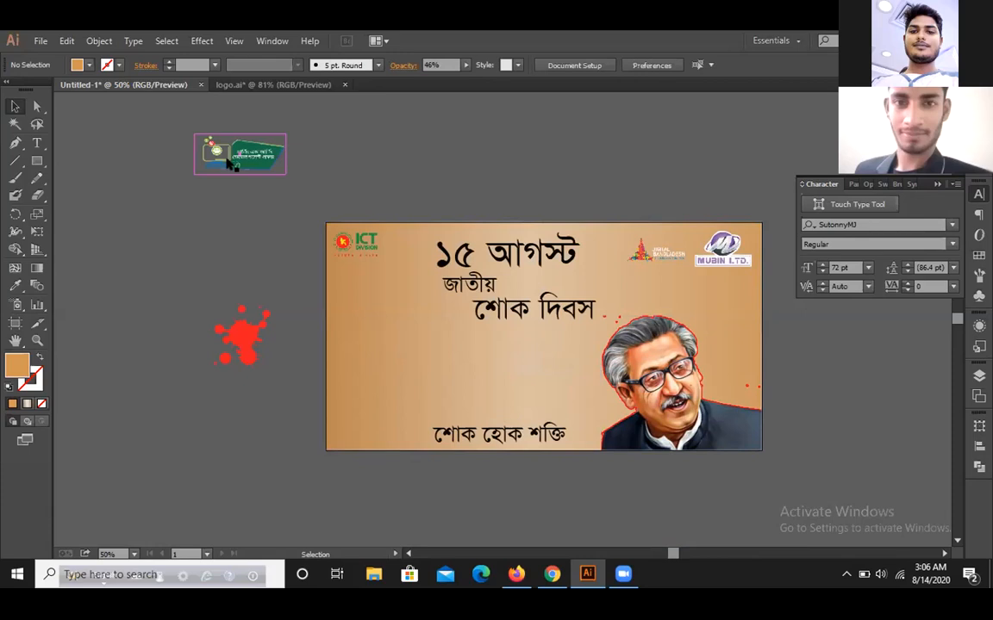
# Step: Shrink the লার্নিং এন্ড আর্নিং logo slightly and place it on the banner directly below the ICT Division logo
pyautogui.click(269, 159)
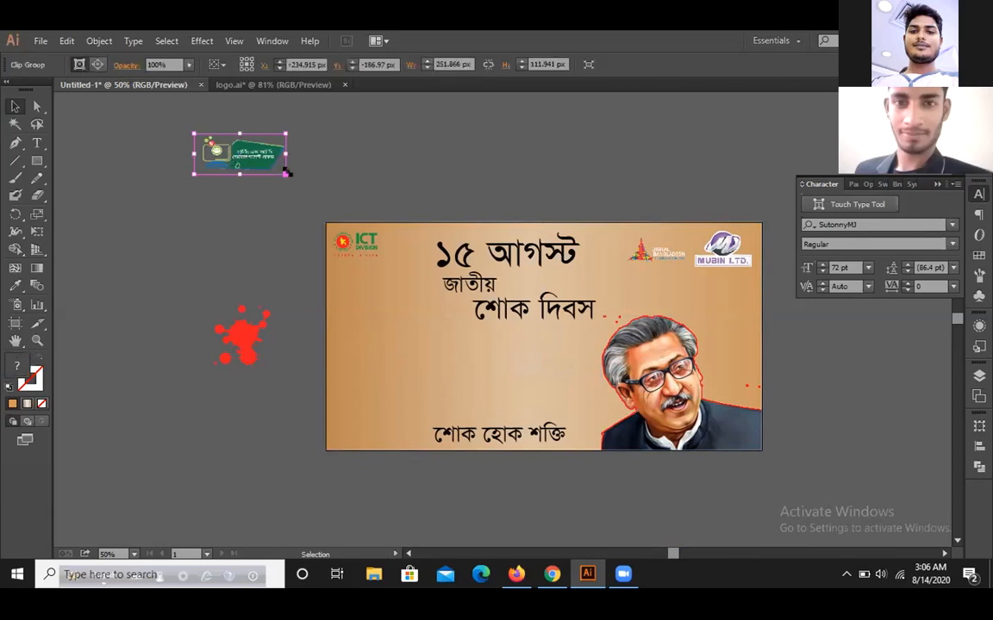
pyautogui.moveTo(286, 174); pyautogui.dragTo(273, 167)
pyautogui.click(280, 185)
pyautogui.moveTo(226, 140); pyautogui.dragTo(369, 289)
pyautogui.click(373, 182)
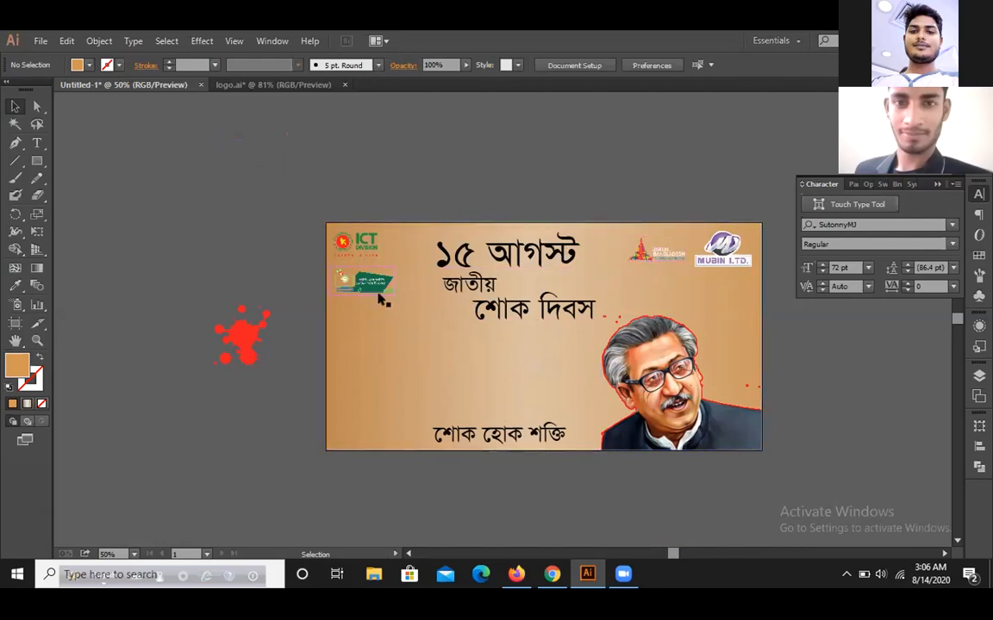
# Step: Place the red splatter and four copies: two above শোক হোক শক্তি, one over দিবস, one above the portrait and one to its right
pyautogui.scroll(3, 383, 302)
pyautogui.scroll(-4, 383, 302)
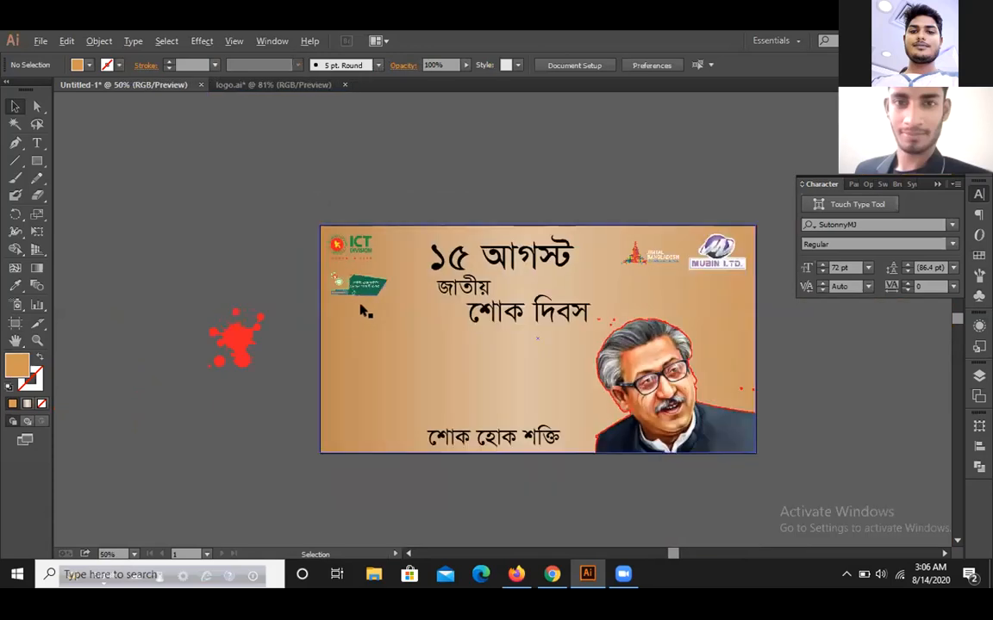
pyautogui.scroll(1, 585, 421)
pyautogui.moveTo(131, 285); pyautogui.dragTo(434, 267)
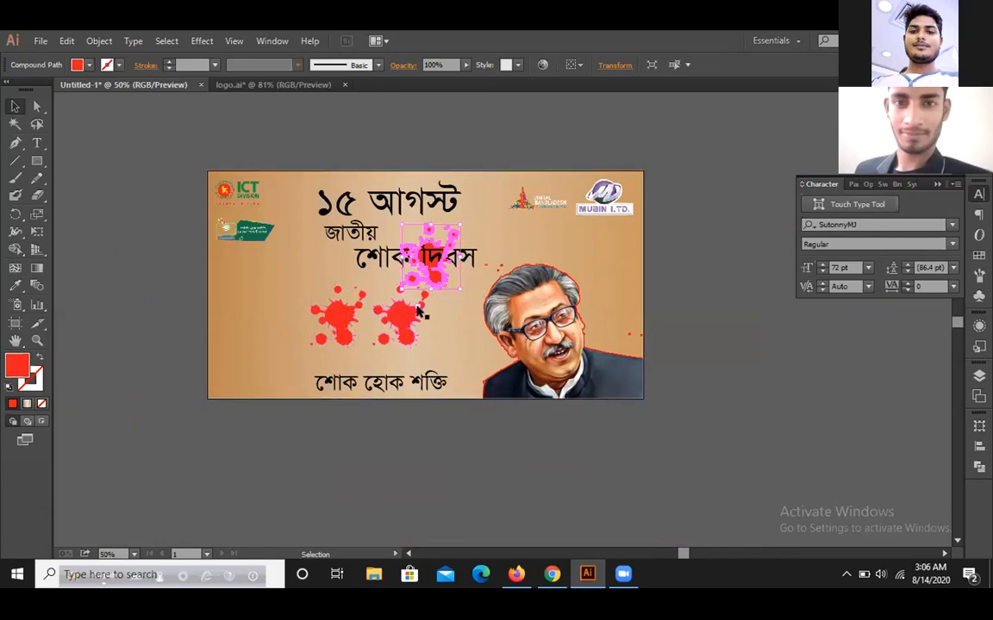
pyautogui.moveTo(441, 258); pyautogui.dragTo(506, 259)
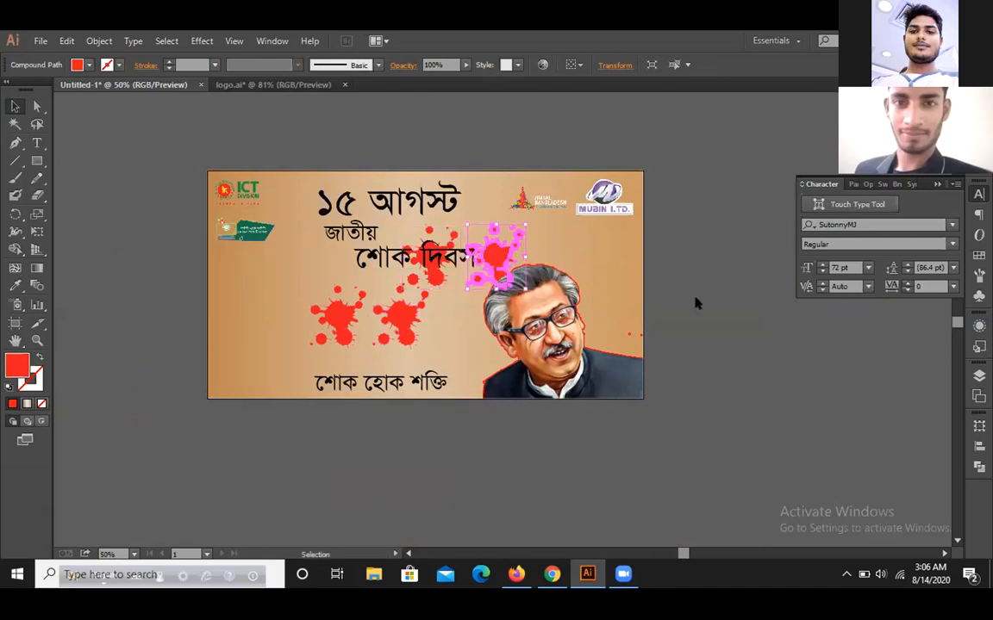
pyautogui.click(689, 241)
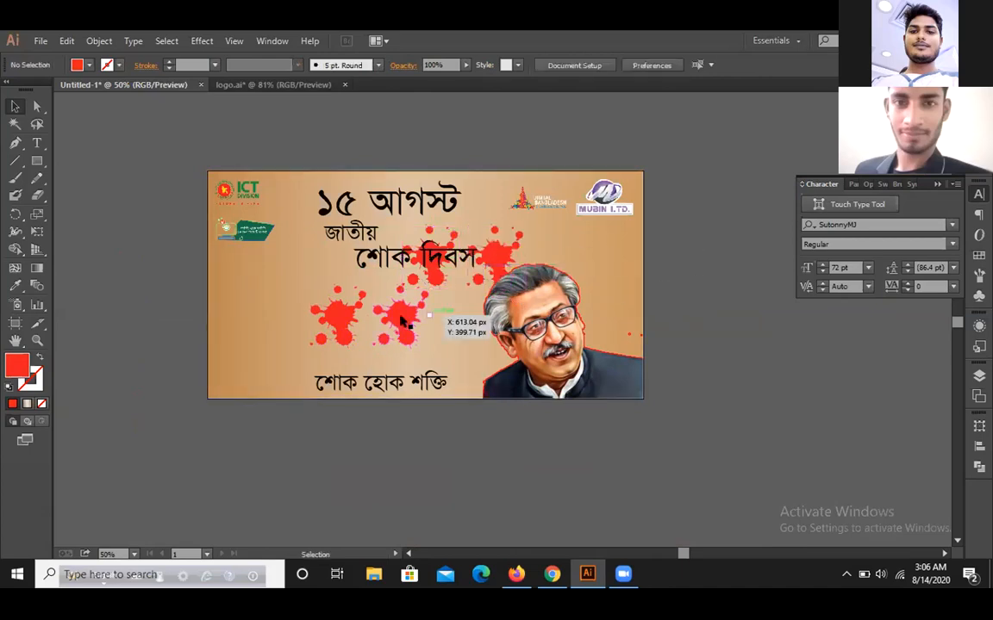
pyautogui.moveTo(355, 329); pyautogui.dragTo(616, 319)
pyautogui.click(666, 291)
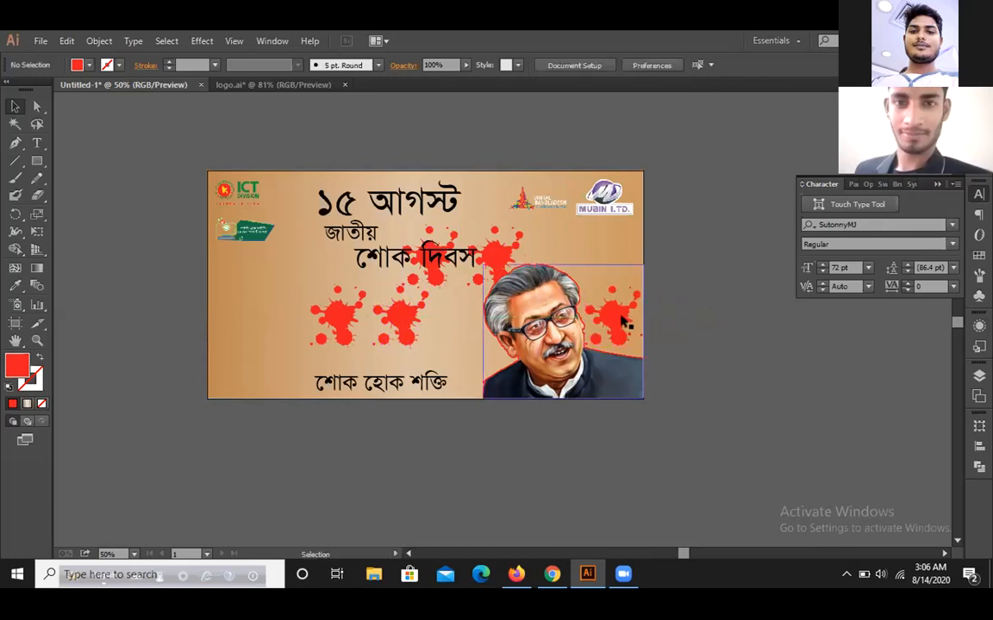
pyautogui.moveTo(623, 320); pyautogui.dragTo(628, 309)
pyautogui.hotkey('ctrl', 'z')
pyautogui.click(671, 317)
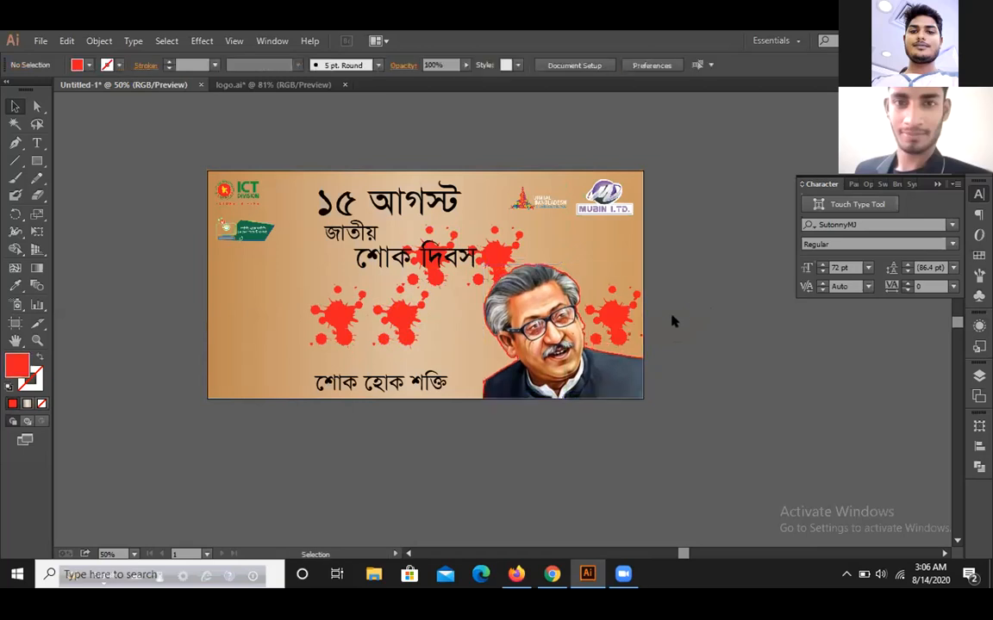
# Step: Place another copy of the red splatter over জাতীয় and the start of শোক
pyautogui.click(618, 318)
pyautogui.click(657, 313)
pyautogui.moveTo(342, 322); pyautogui.dragTo(317, 228)
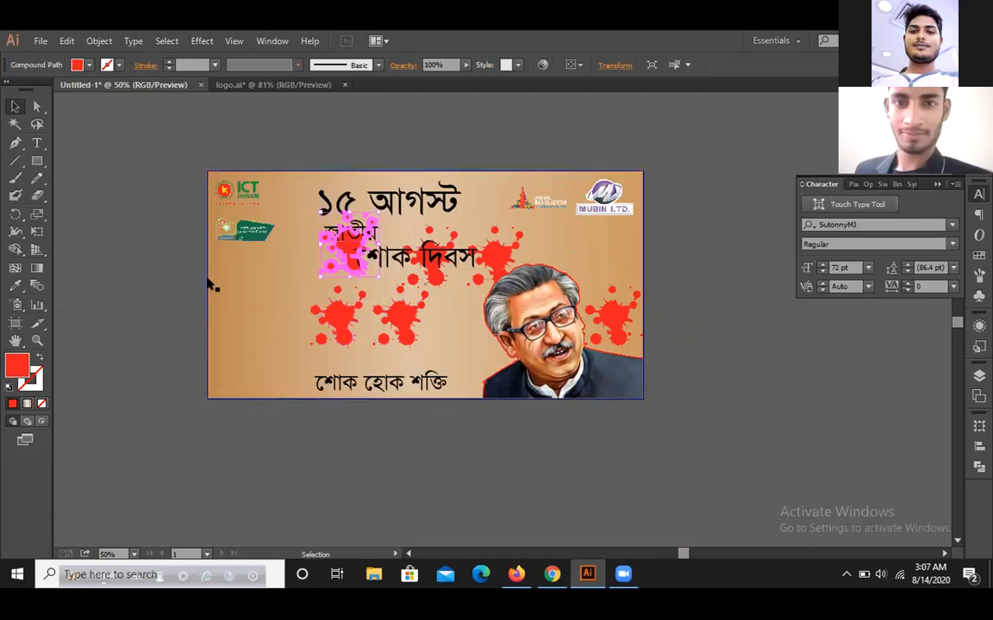
pyautogui.click(745, 356)
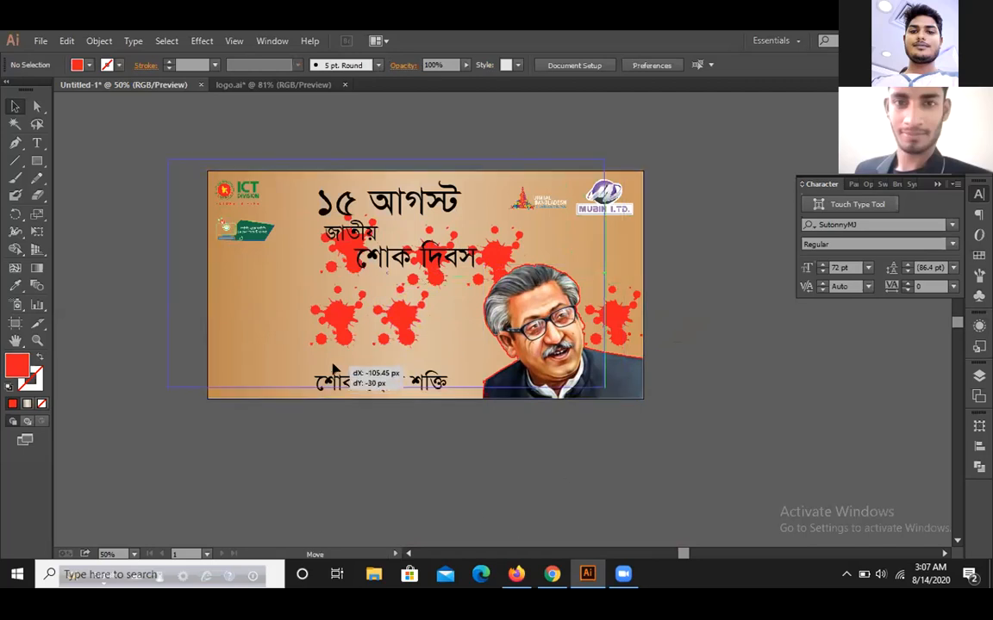
# Step: Enlarge the শোক হোক শক্তি text to about 125.81 pt and position it along the banner's lower edge, beside the portrait
pyautogui.click(360, 377)
pyautogui.hotkey('ctrl', 'z')
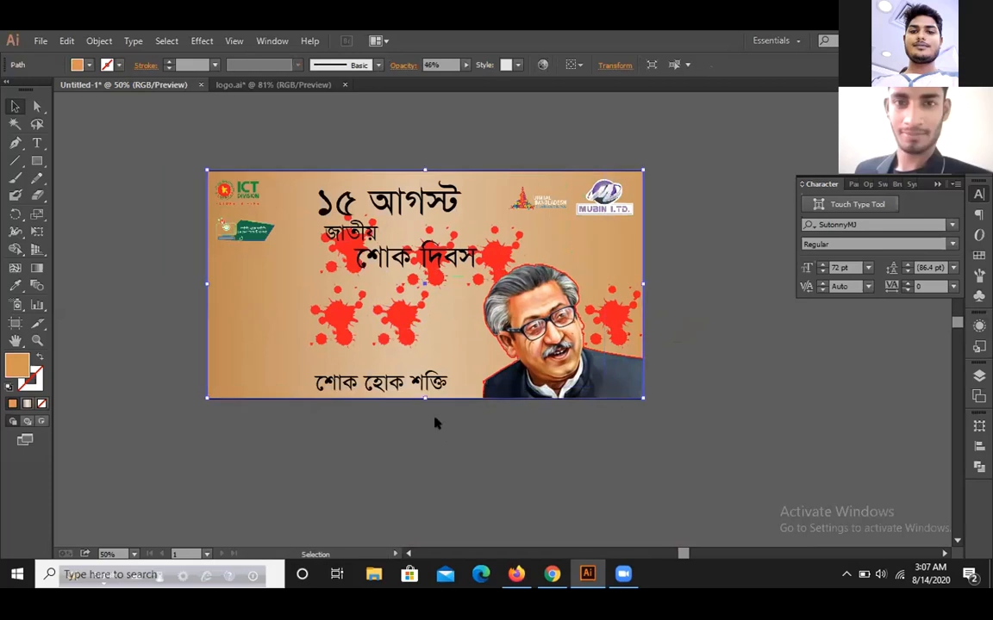
pyautogui.click(392, 387)
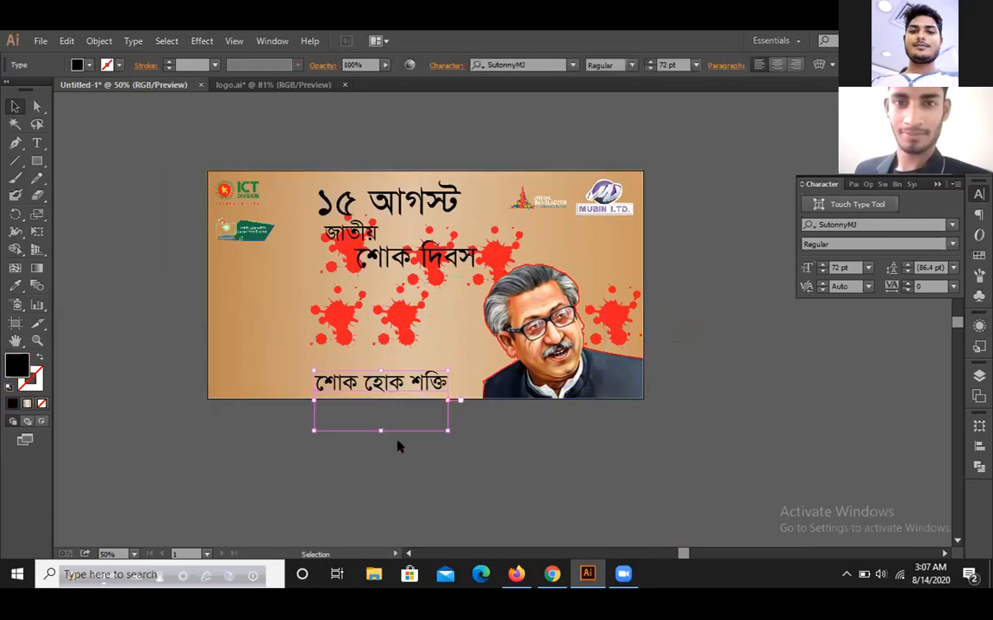
pyautogui.moveTo(443, 430); pyautogui.dragTo(497, 453)
pyautogui.moveTo(412, 368); pyautogui.dragTo(384, 379)
pyautogui.click(519, 495)
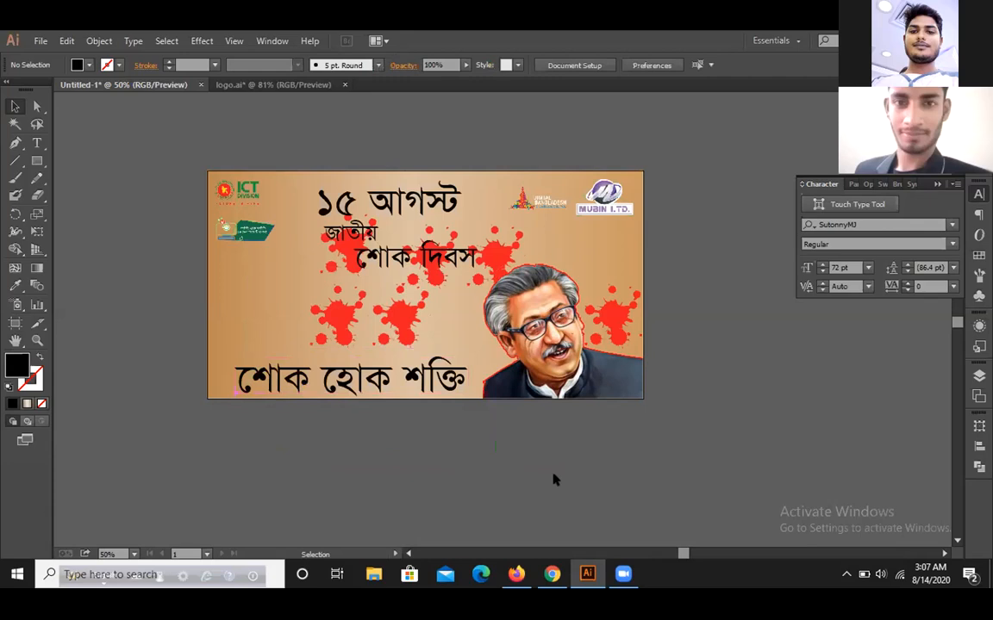
pyautogui.click(436, 419)
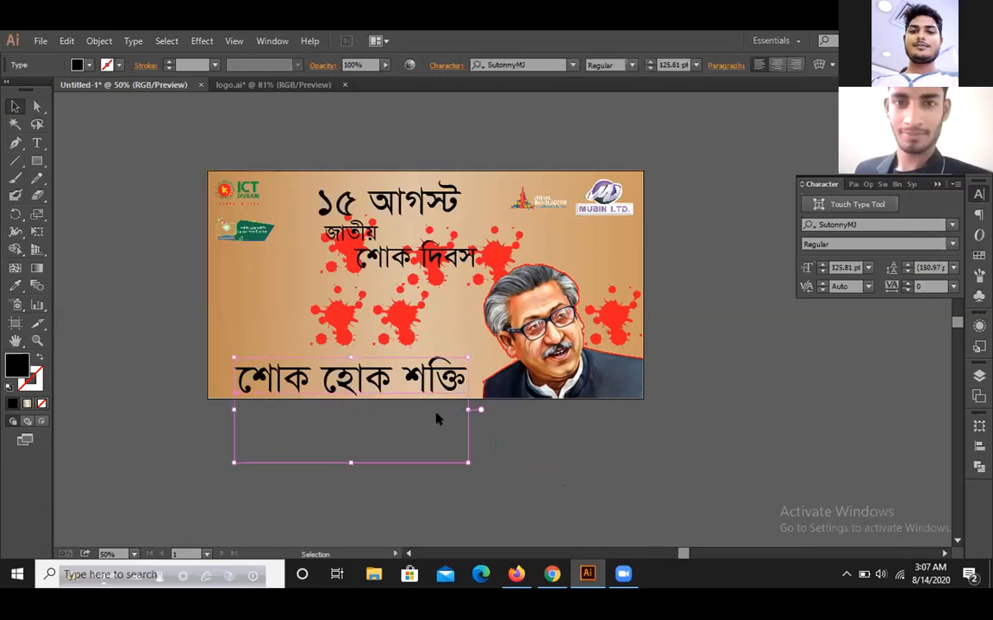
pyautogui.click(577, 457)
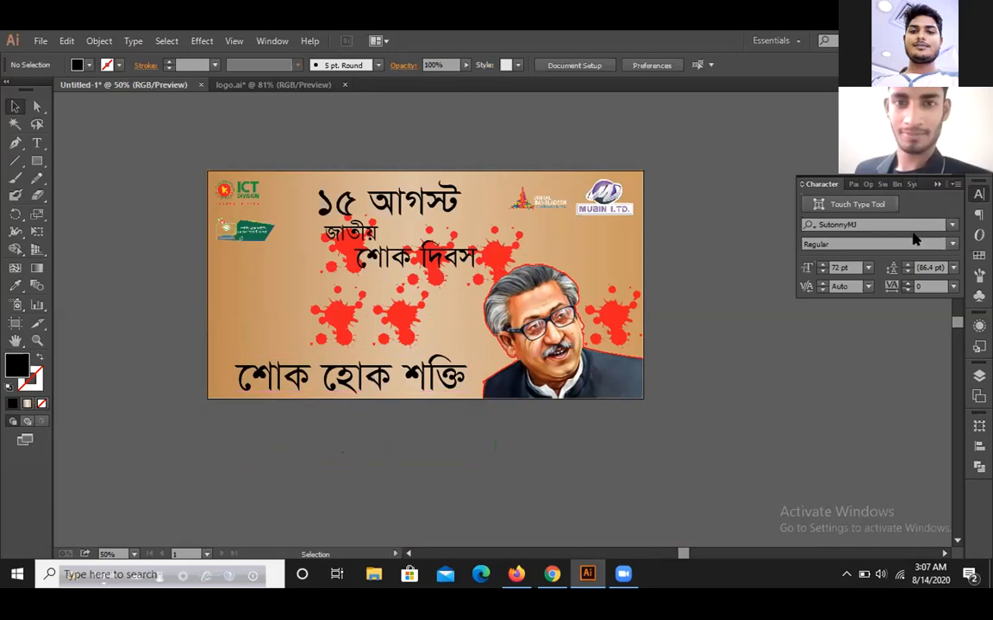
# Step: Try the Sylfaen font on the শোক হোক শক্তি text
pyautogui.click(392, 343)
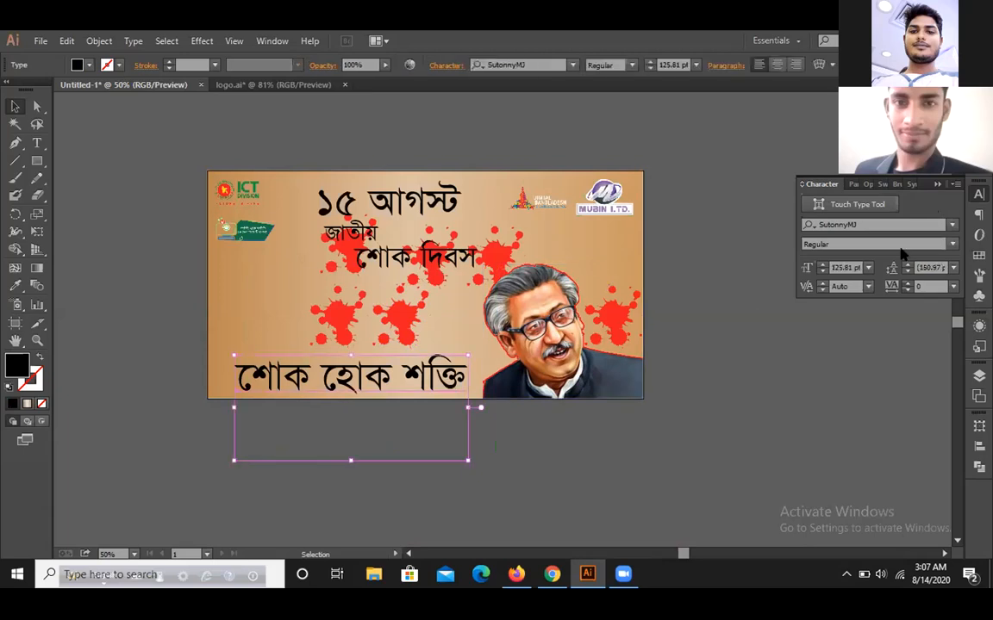
pyautogui.click(922, 227)
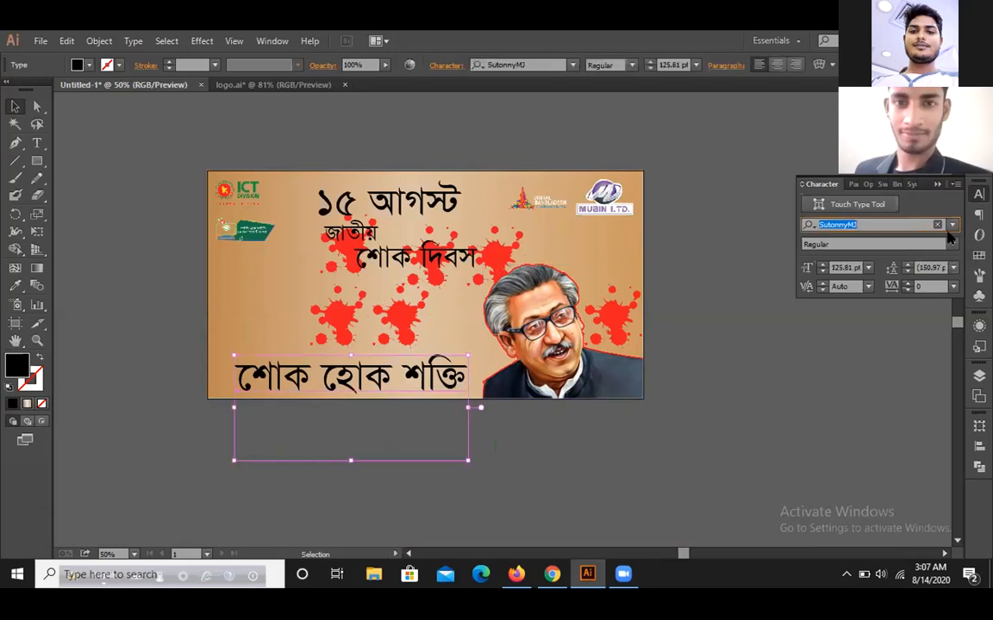
pyautogui.click(925, 225)
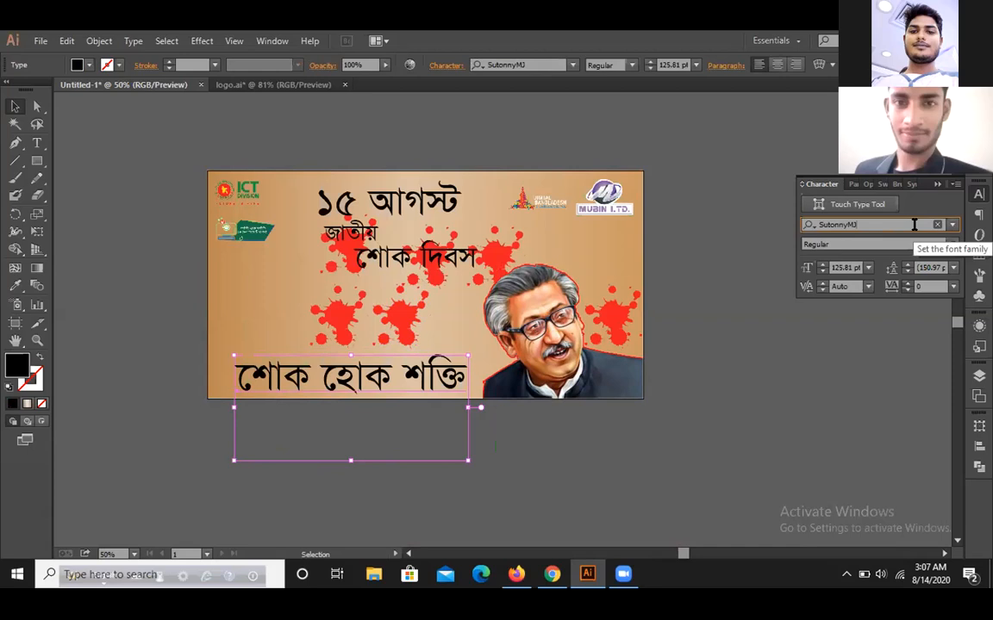
pyautogui.click(812, 225)
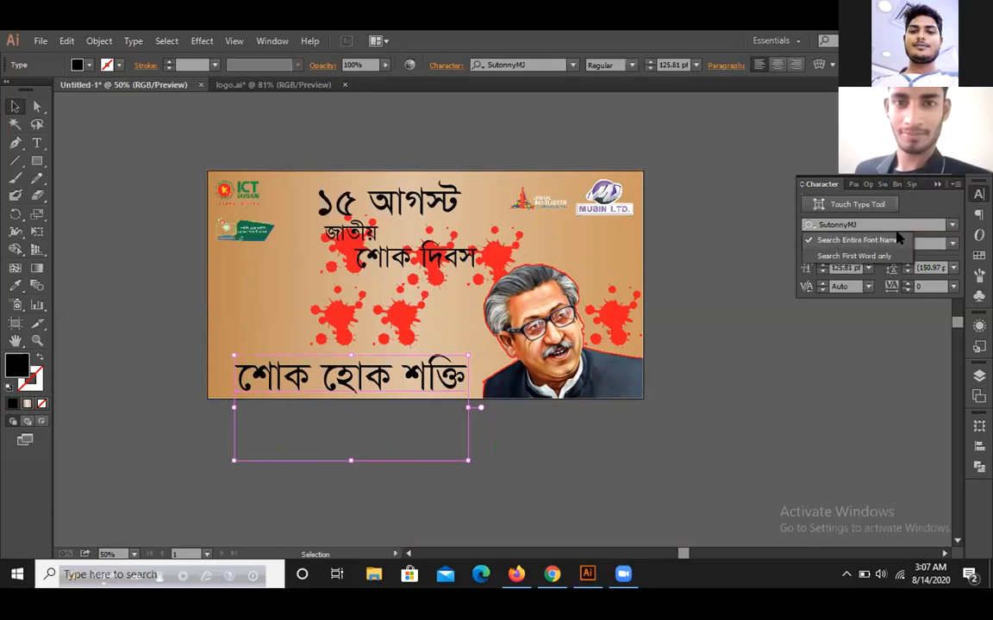
pyautogui.click(954, 226)
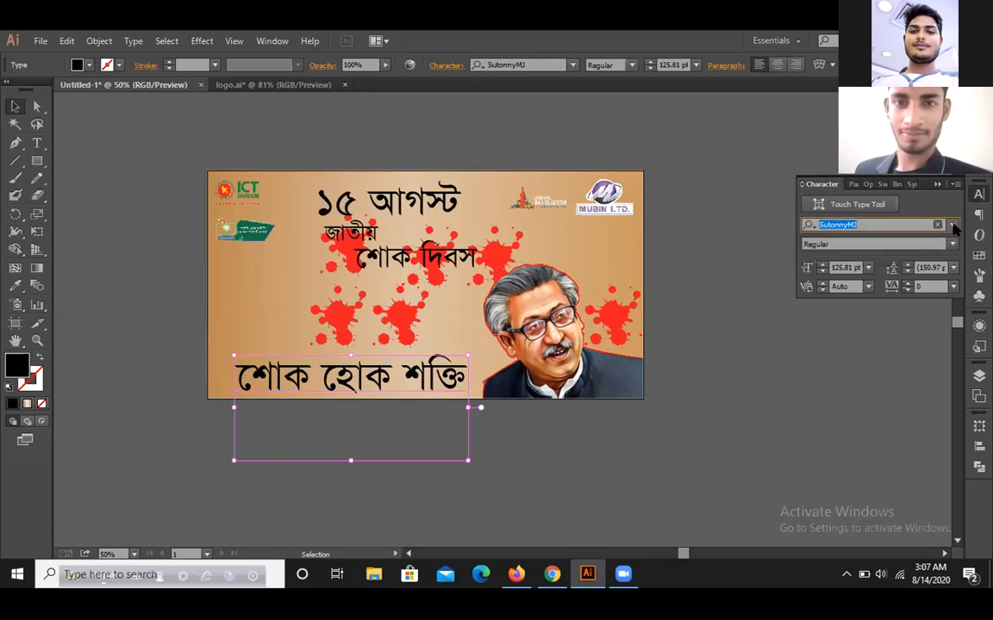
pyautogui.click(953, 226)
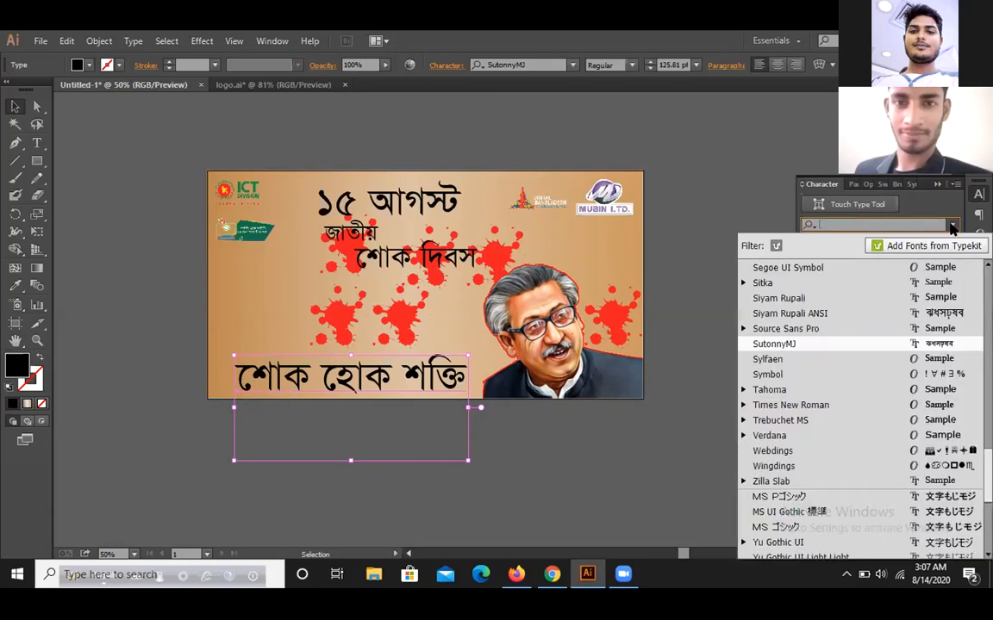
pyautogui.click(800, 360)
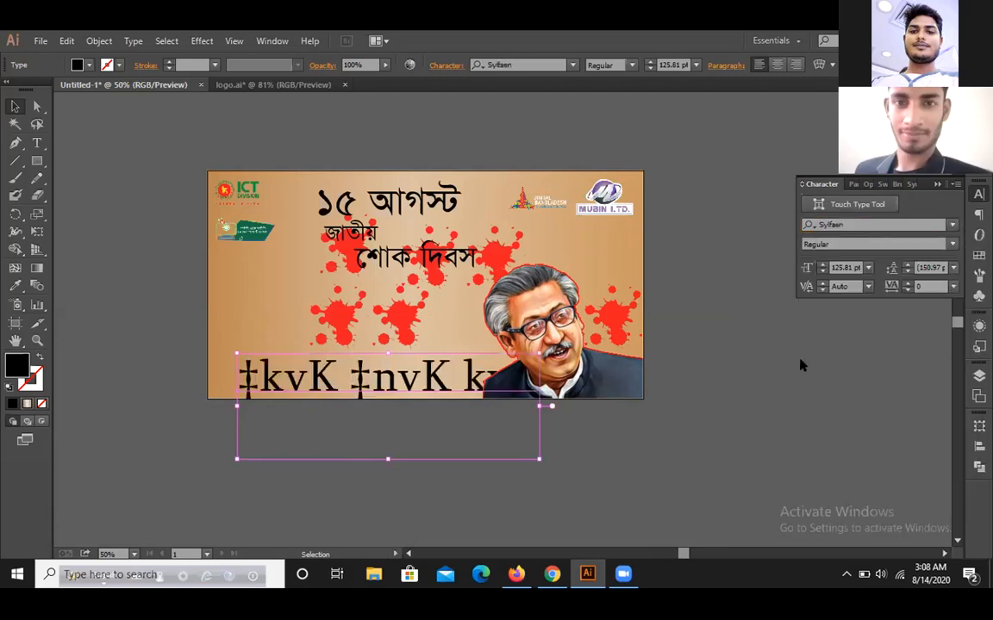
# Step: Search the fonts for "su" and set the শোক হোক শক্তি text back to SutonnyMJ
pyautogui.click(951, 225)
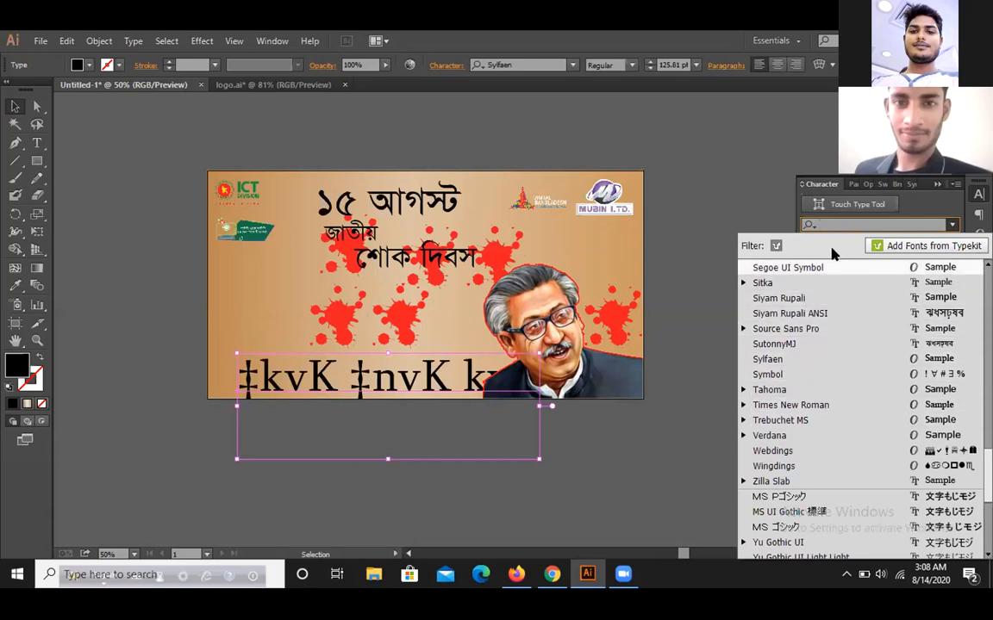
pyautogui.write('su')
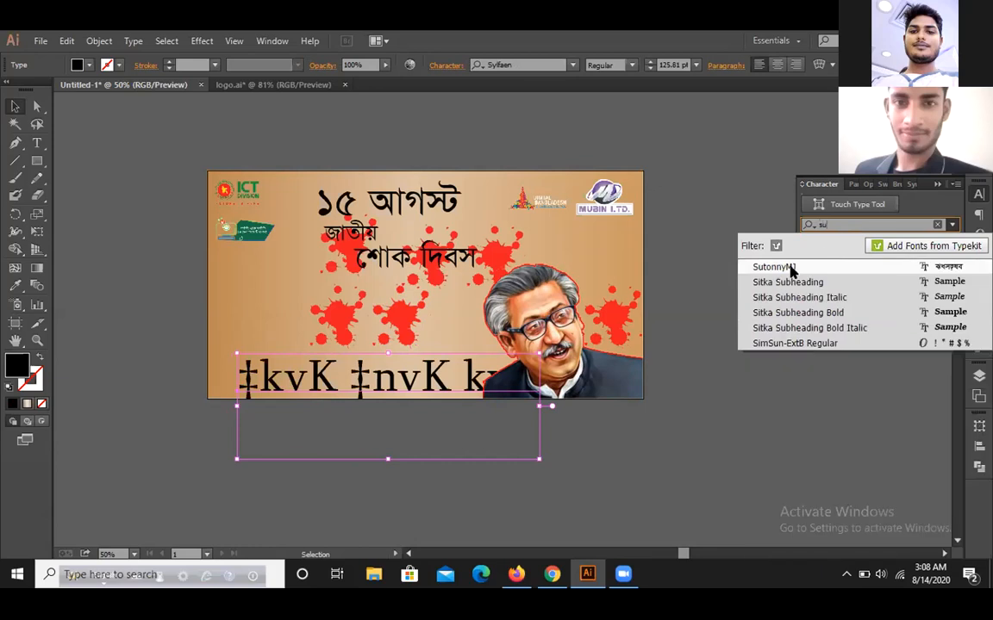
pyautogui.click(791, 271)
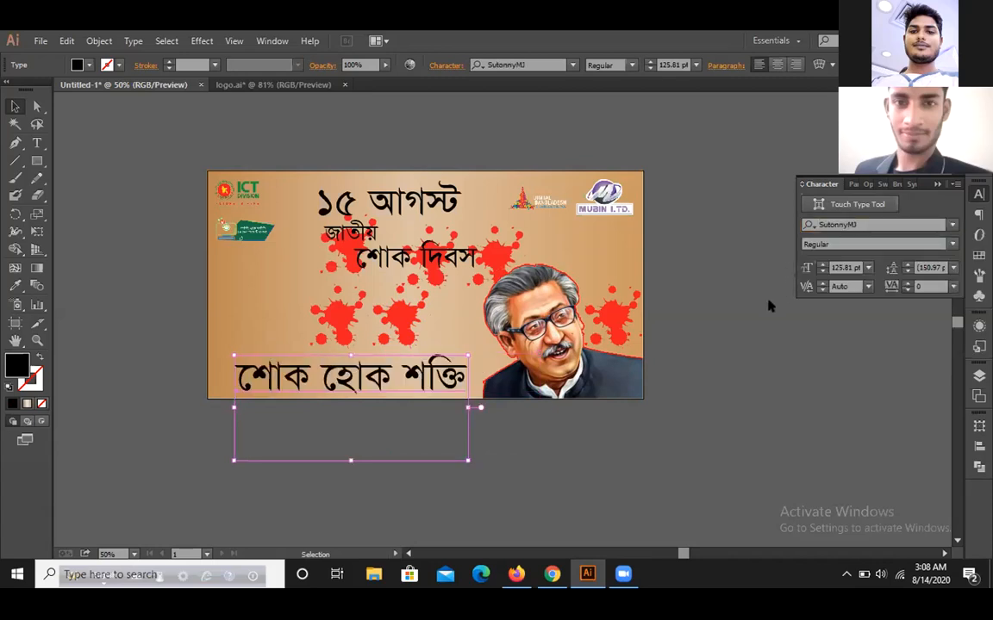
pyautogui.click(769, 306)
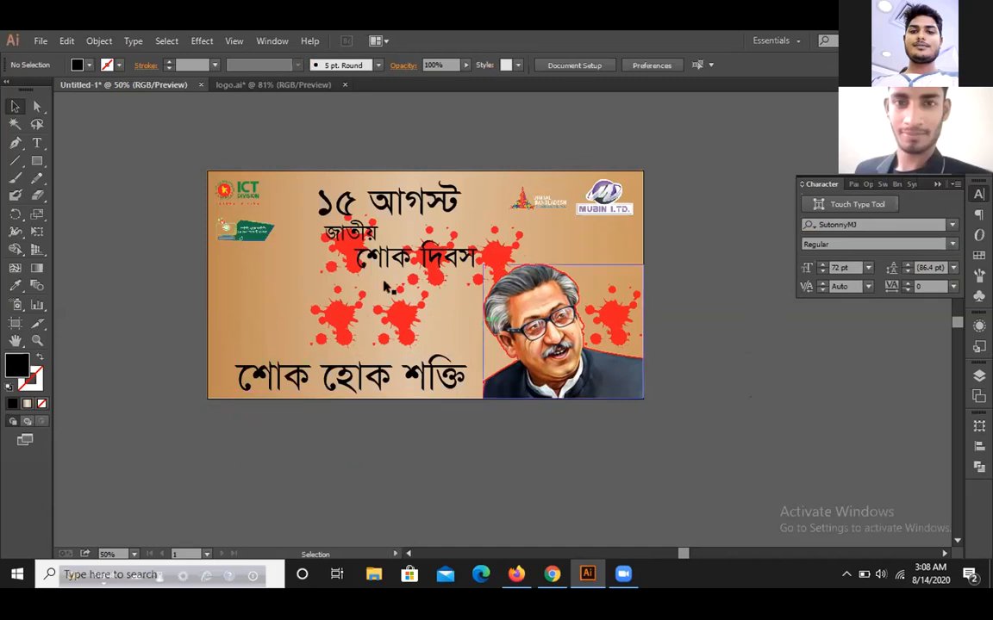
# Step: Delete the red splatter copy that overlaps দিবস
pyautogui.click(388, 249)
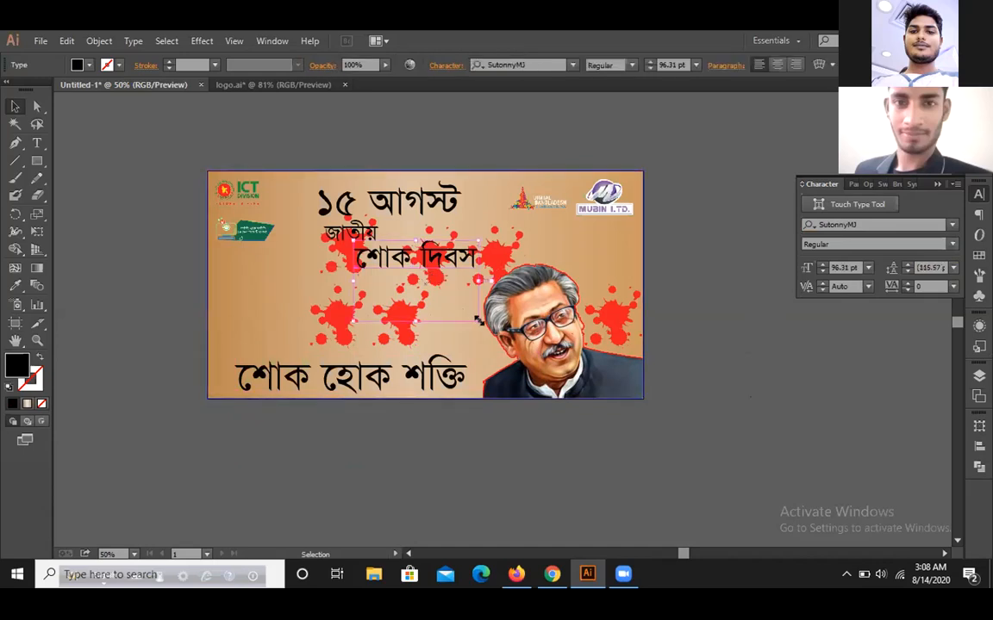
pyautogui.click(497, 358)
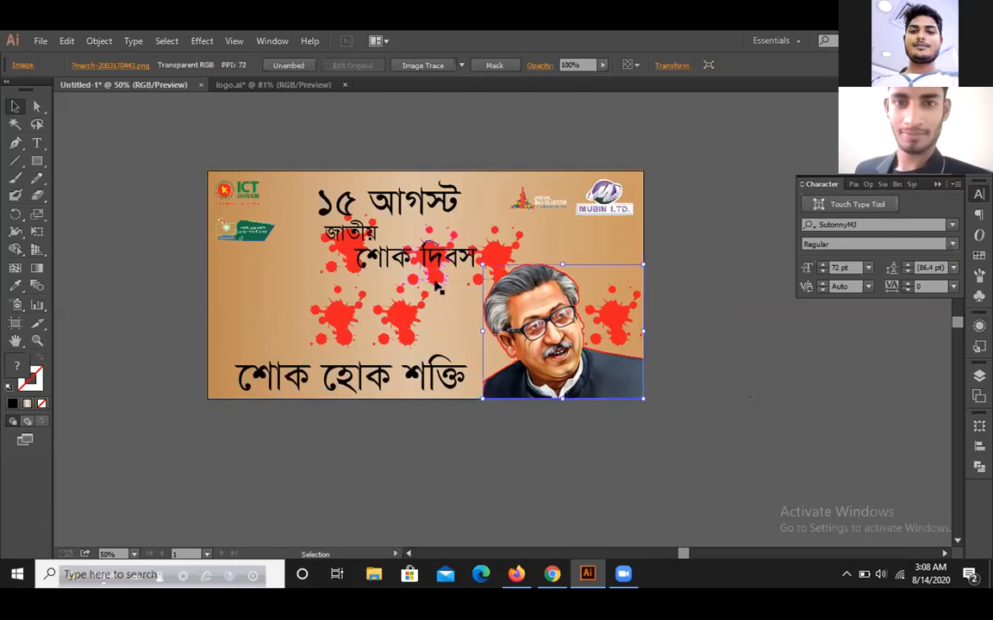
pyautogui.click(436, 281)
pyautogui.moveTo(459, 286); pyautogui.dragTo(441, 269)
pyautogui.press('Delete')
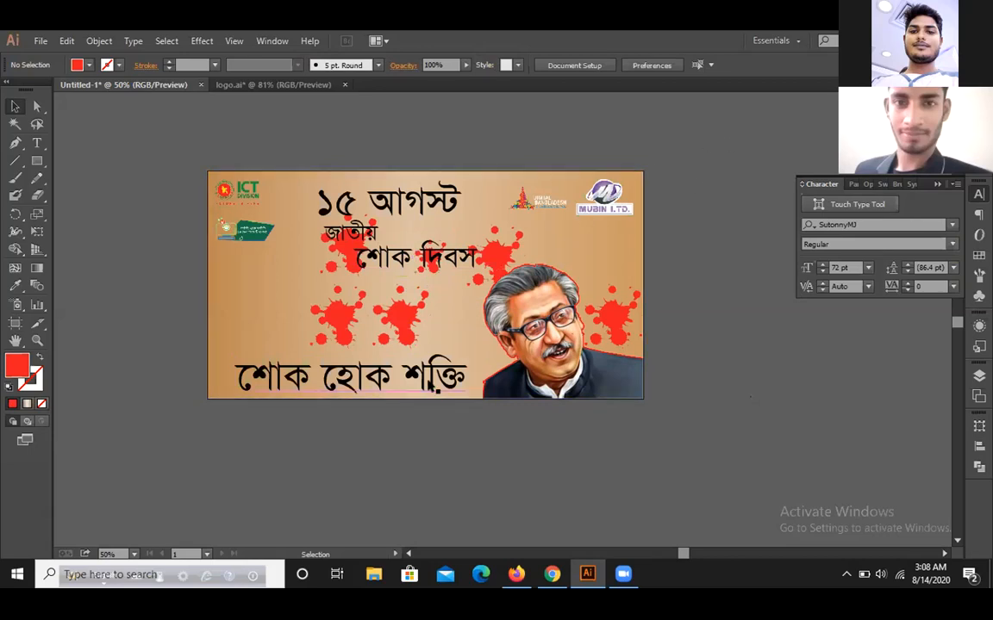
pyautogui.click(398, 370)
pyautogui.click(817, 62)
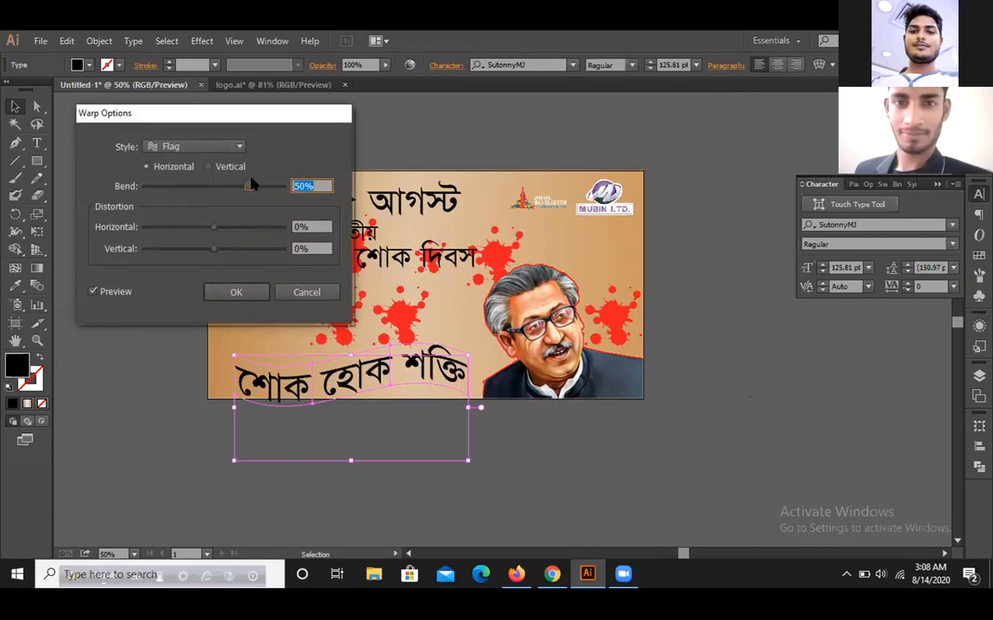
pyautogui.click(233, 147)
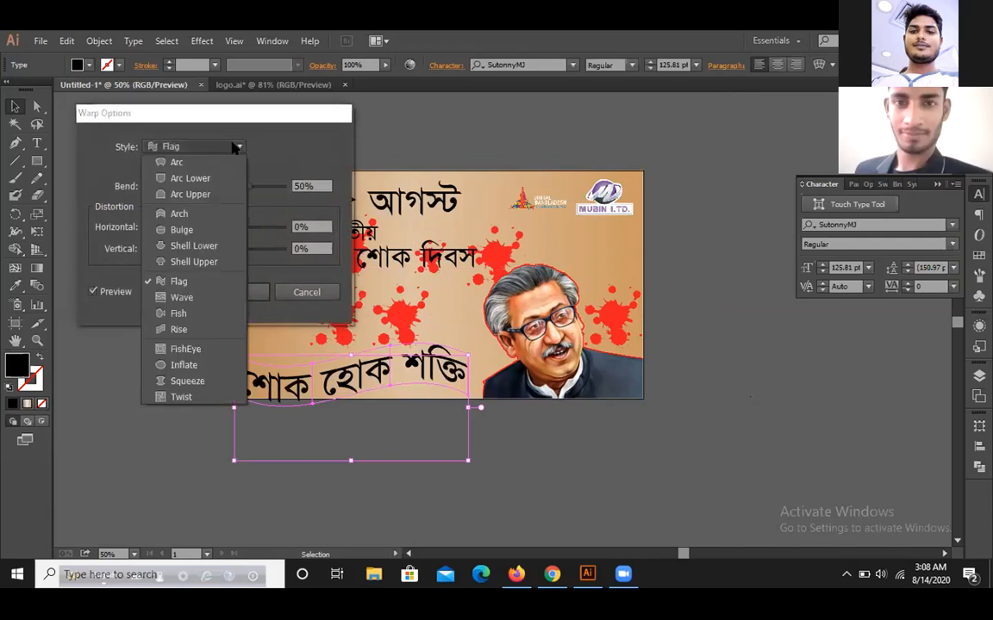
pyautogui.click(375, 132)
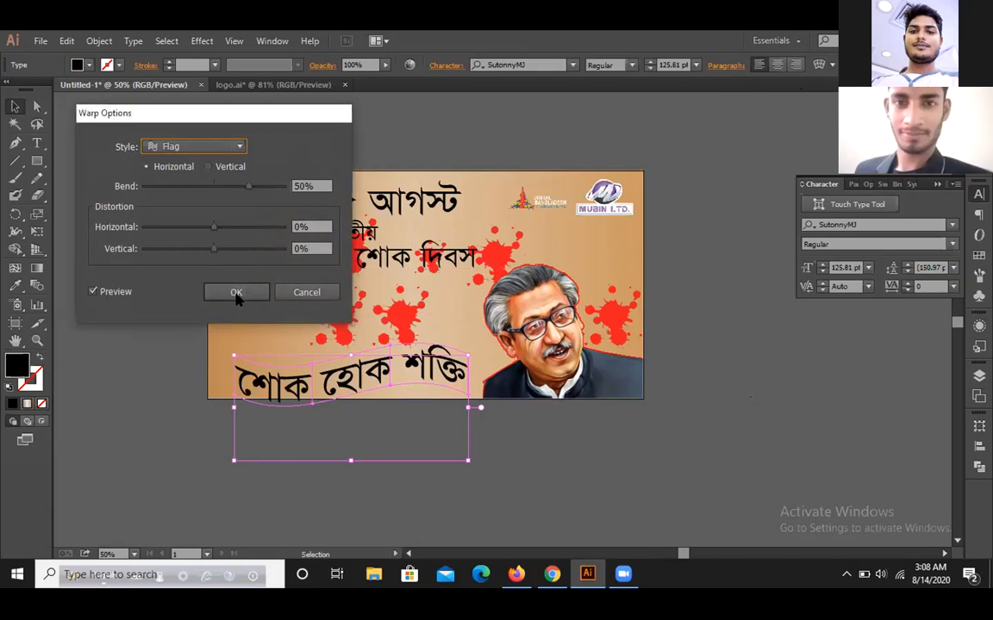
pyautogui.click(293, 293)
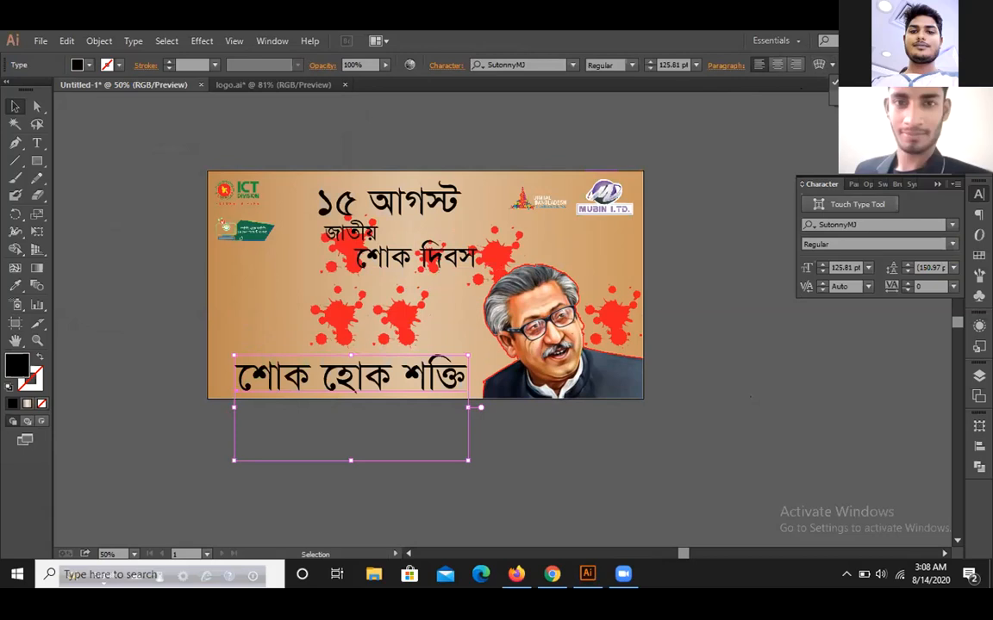
# Step: Apply an envelope mesh with 8 rows and 8 columns to the শোক হোক শক্তি text
pyautogui.hotkey('alt', 'ctrl', 'm')
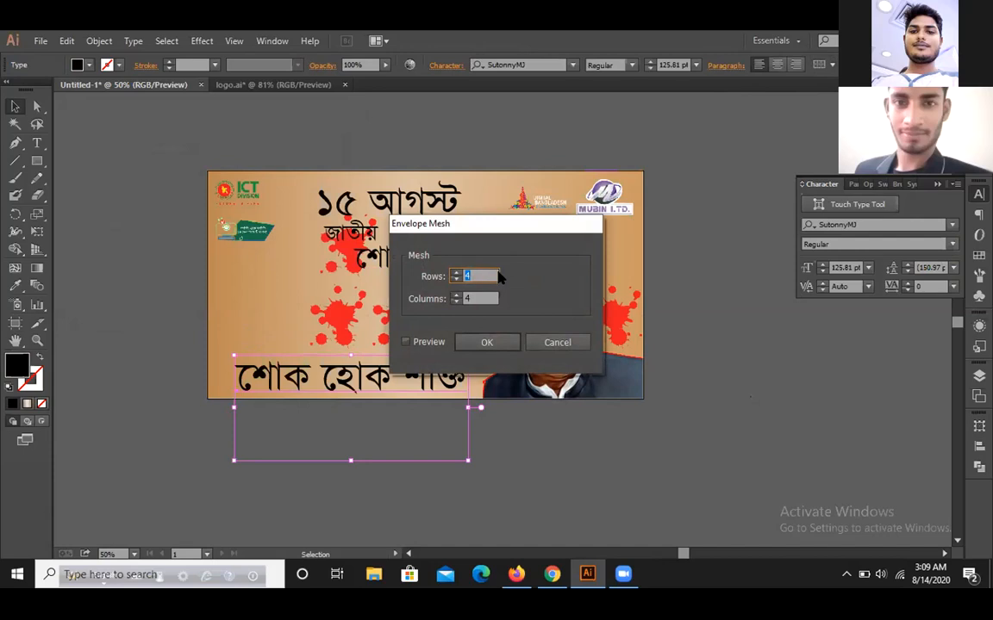
pyautogui.write('8')
pyautogui.press('Tab')
pyautogui.write('8')
pyautogui.click(420, 342)
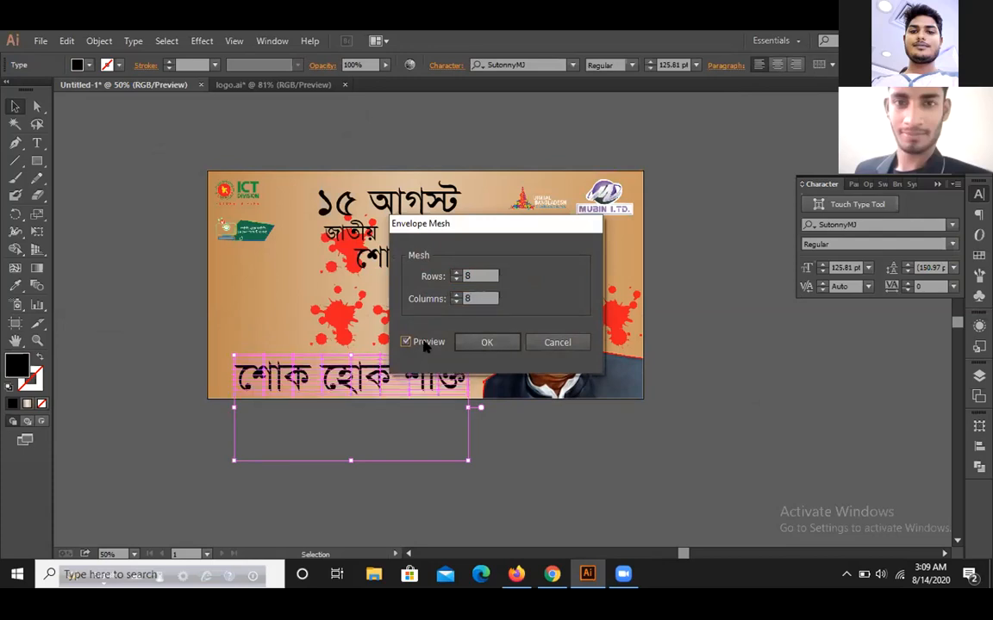
pyautogui.click(487, 342)
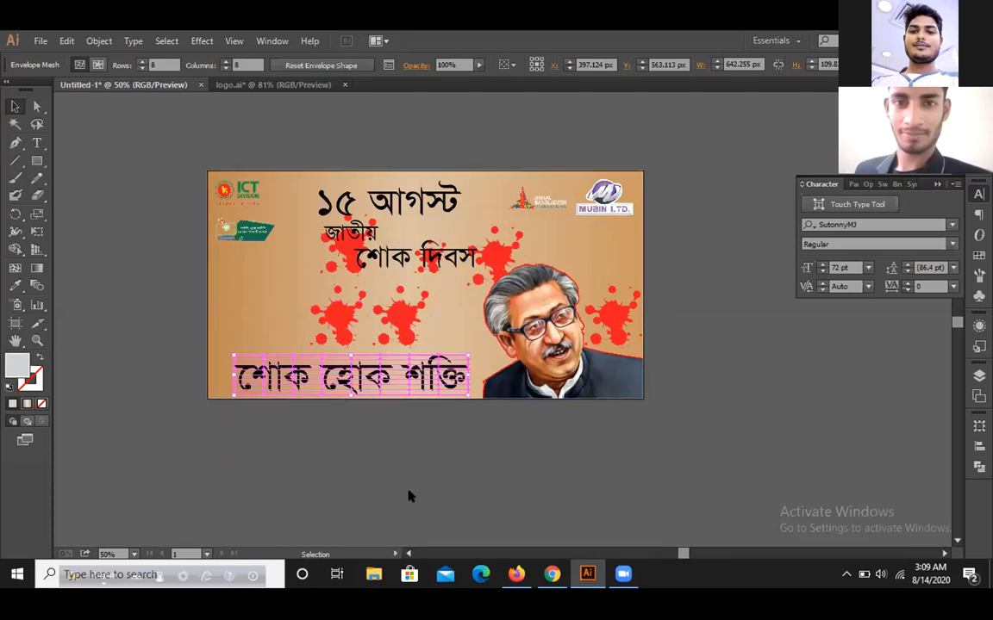
# Step: Shift the text's envelope mesh slightly up and to the right, and pull the mesh point above the first ক slightly upward
pyautogui.scroll(3, 365, 414)
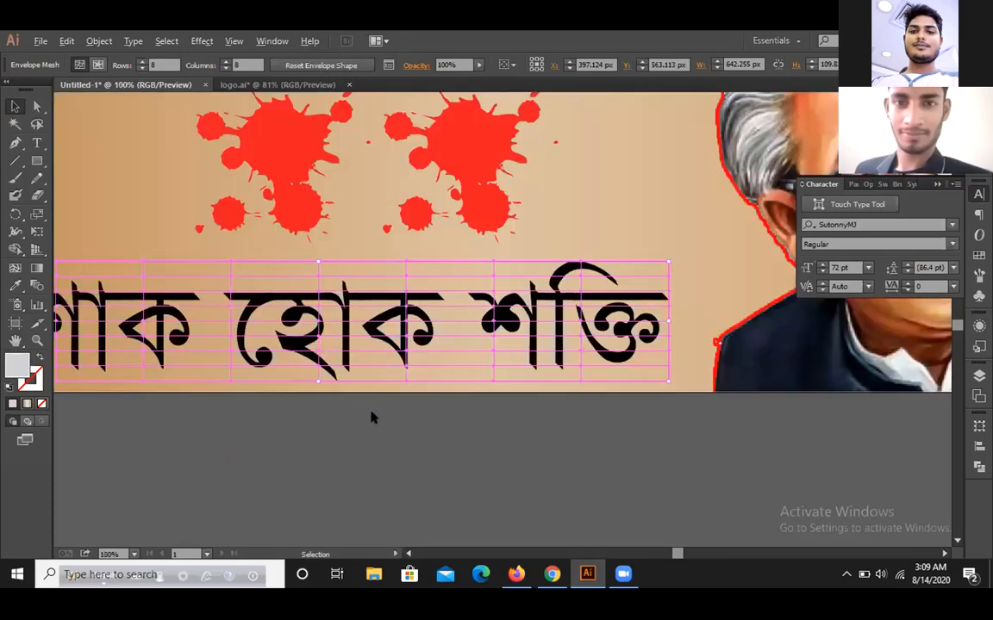
pyautogui.scroll(-3, 369, 414)
pyautogui.scroll(3, 220, 412)
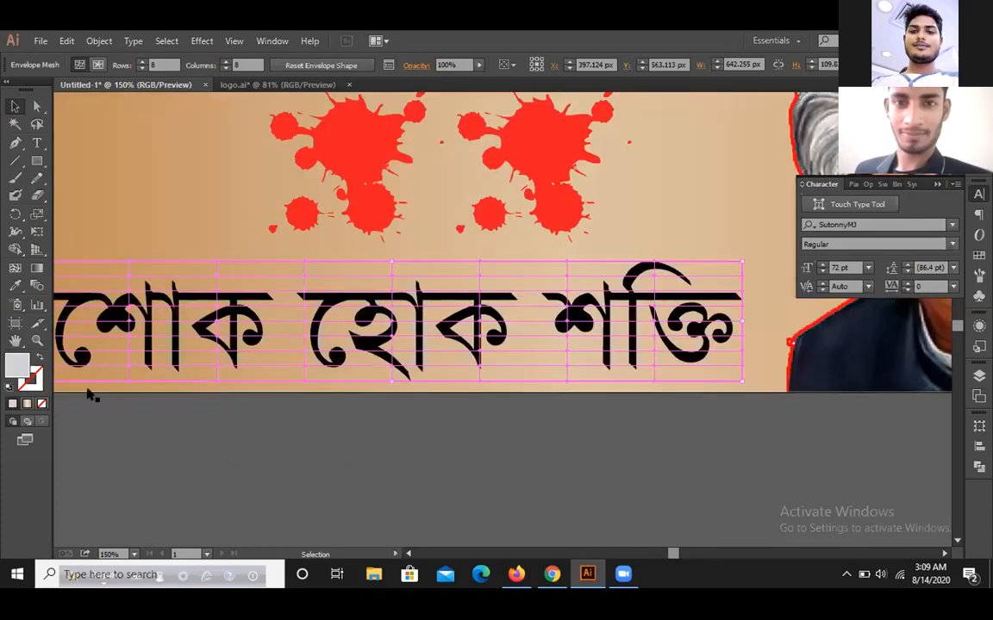
pyautogui.scroll(1, 86, 422)
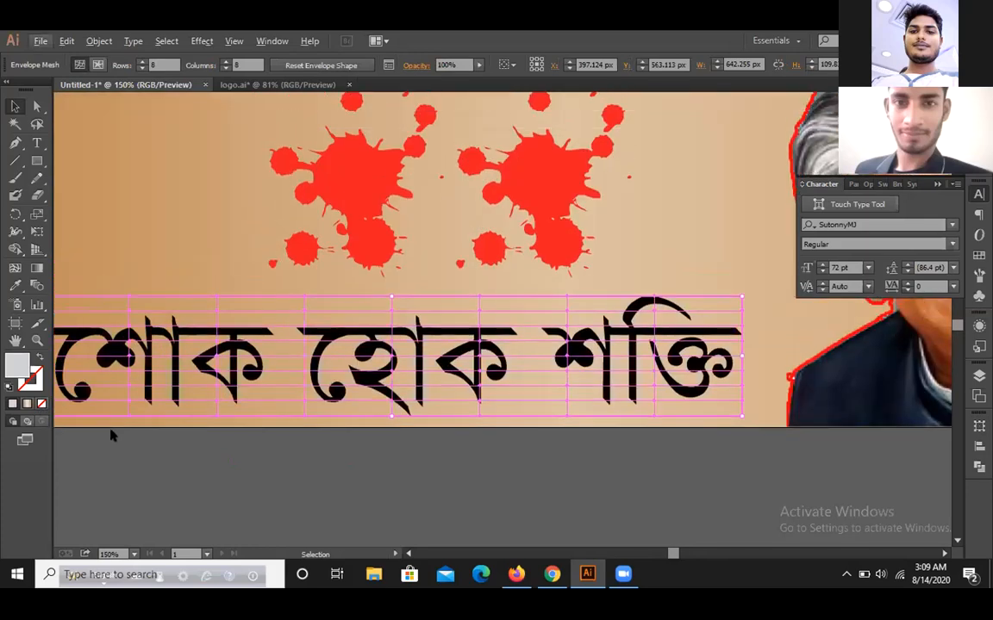
pyautogui.scroll(1, 111, 432)
pyautogui.hscroll(-1, 112, 431)
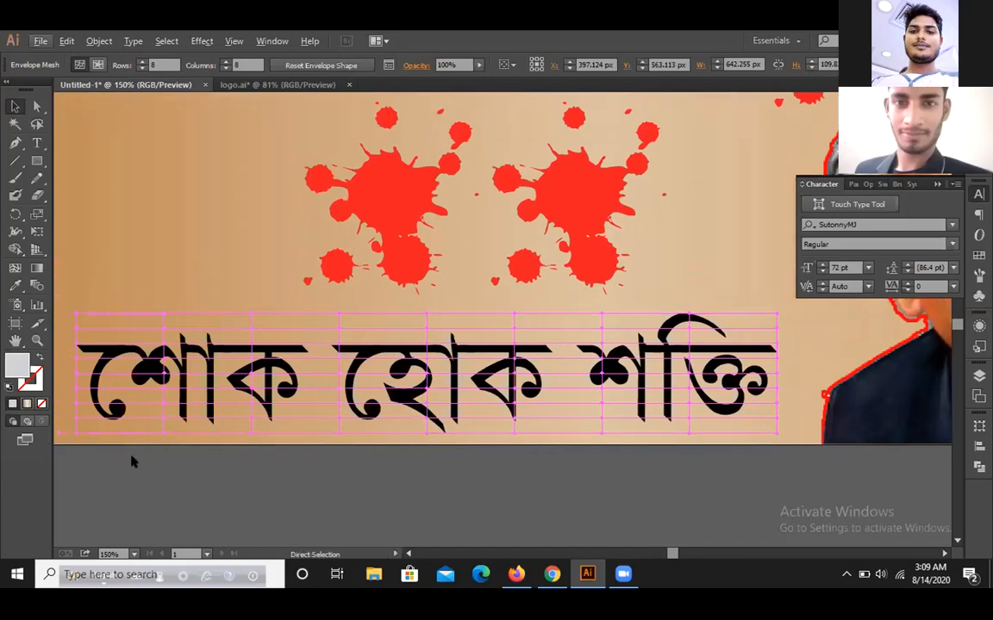
pyautogui.hscroll(-1, 116, 406)
pyautogui.click(37, 106)
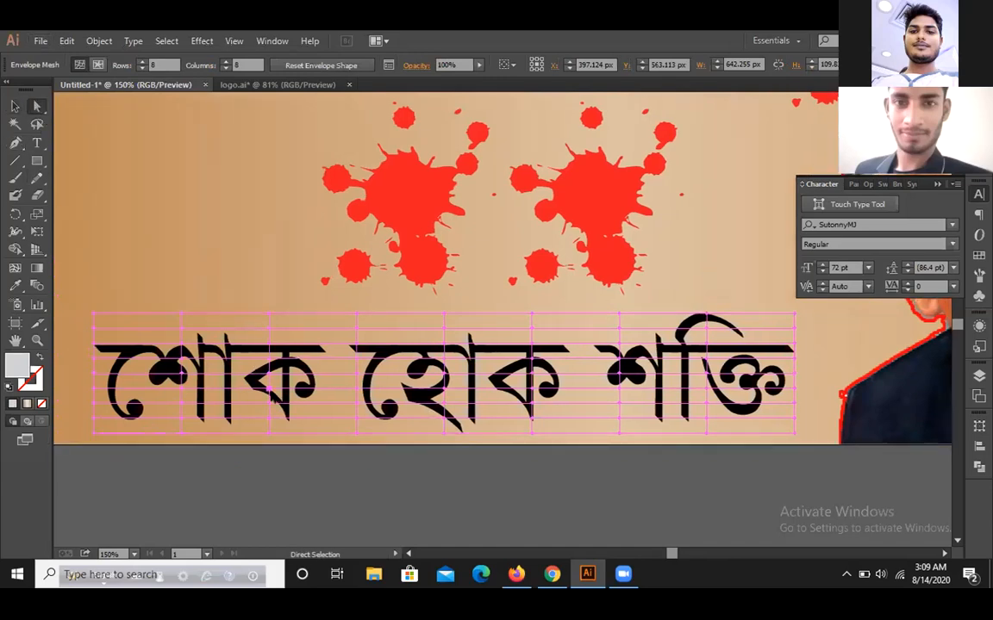
pyautogui.moveTo(266, 332); pyautogui.dragTo(277, 322)
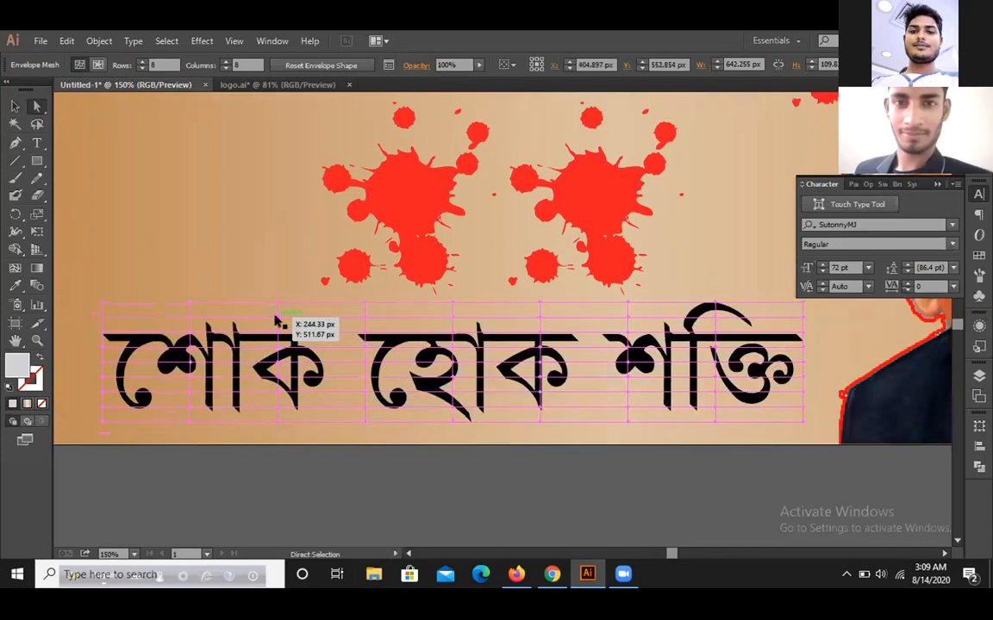
pyautogui.click(276, 321)
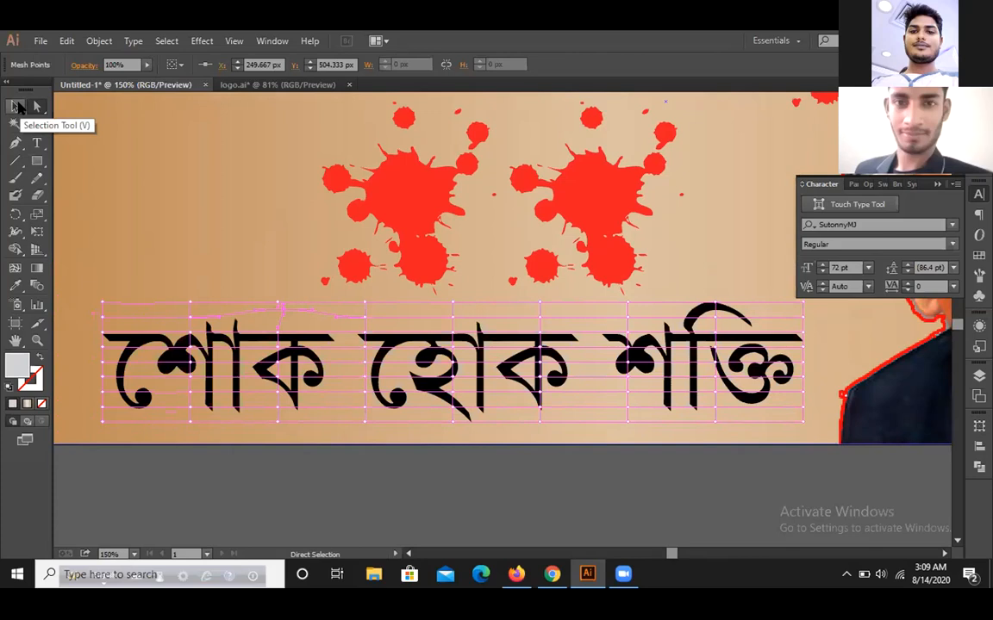
# Step: Undo the mesh edits and the envelope mesh on the শোক হোক শক্তি text, and deselect it
pyautogui.click(18, 106)
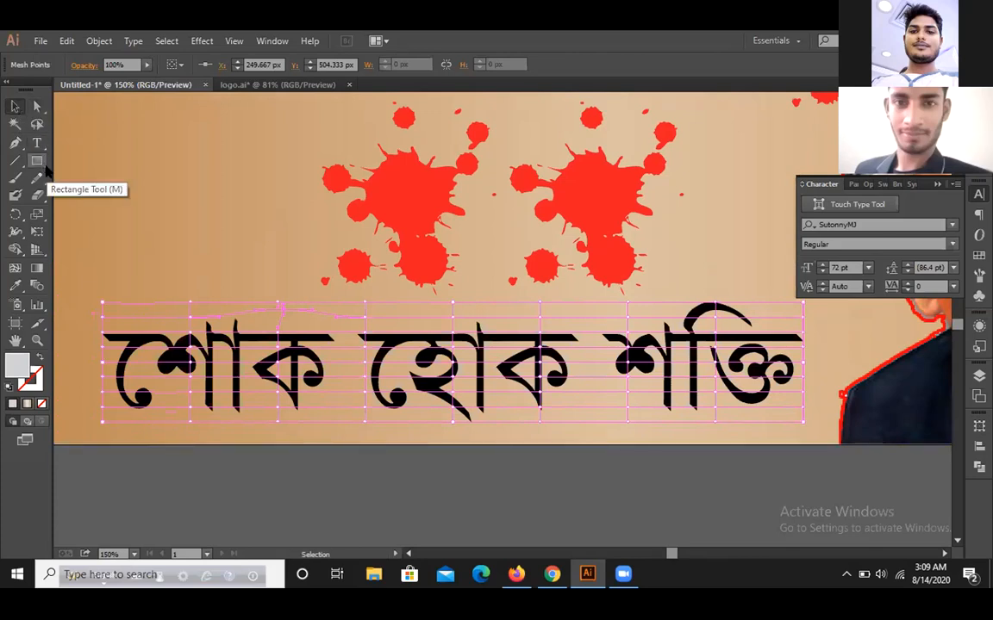
pyautogui.hotkey('ctrl', 'z')
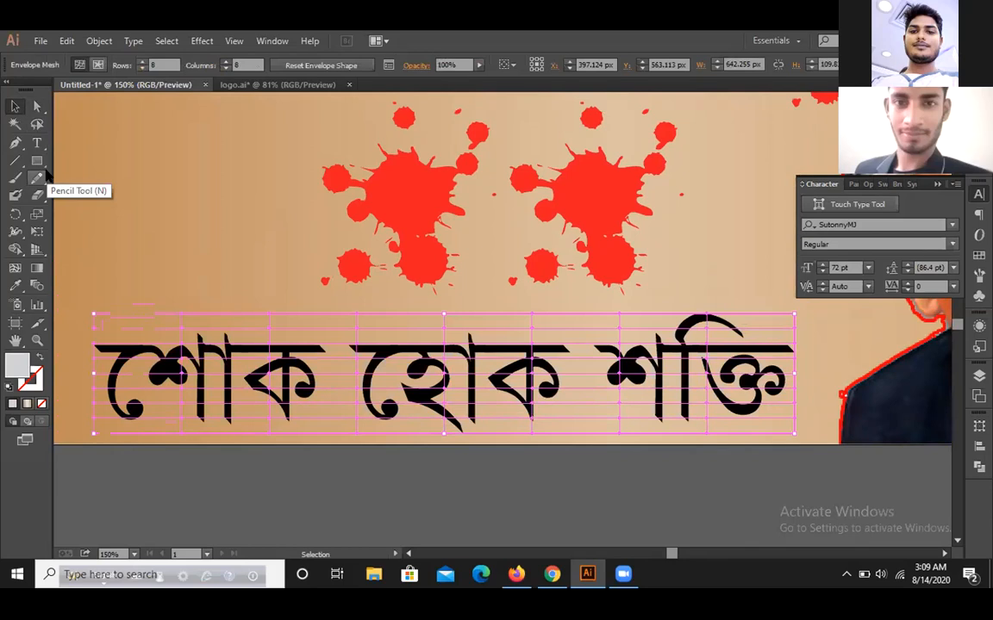
pyautogui.hotkey('ctrl', 'z')
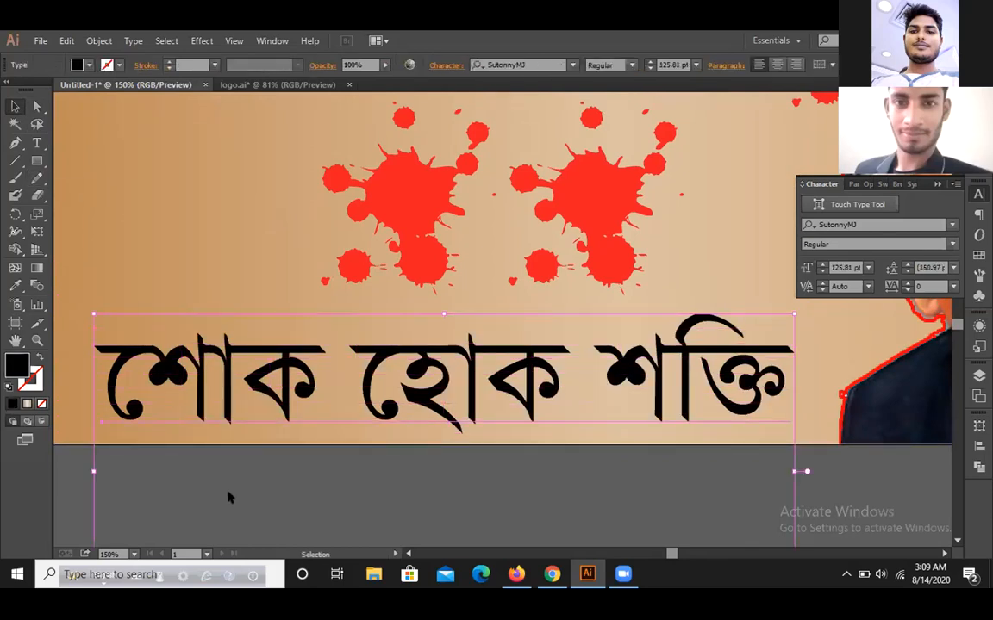
pyautogui.click(340, 481)
# Step: Shift the শোক হোক শক্তি text slightly left and place a copy of it below the artboard
pyautogui.scroll(-2, 351, 470)
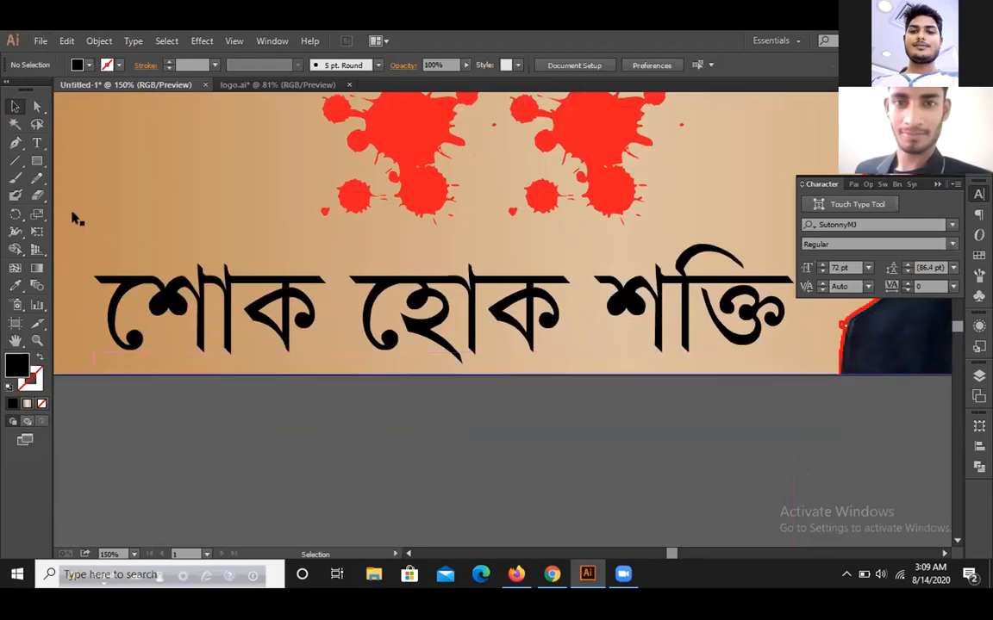
pyautogui.scroll(-4, 82, 288)
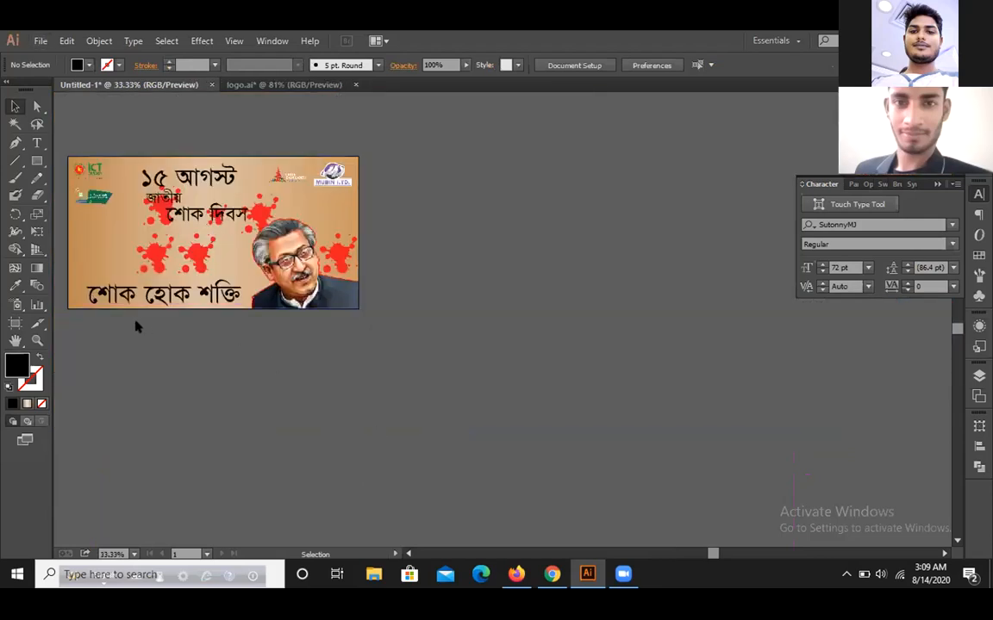
pyautogui.scroll(3, 82, 314)
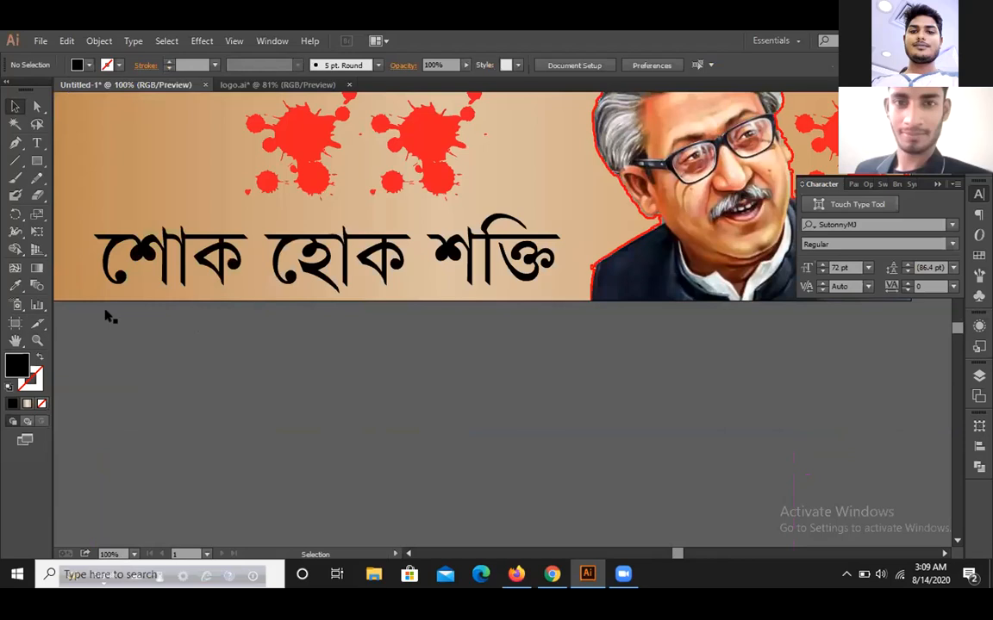
pyautogui.moveTo(204, 288); pyautogui.dragTo(244, 432)
pyautogui.click(233, 466)
pyautogui.click(358, 482)
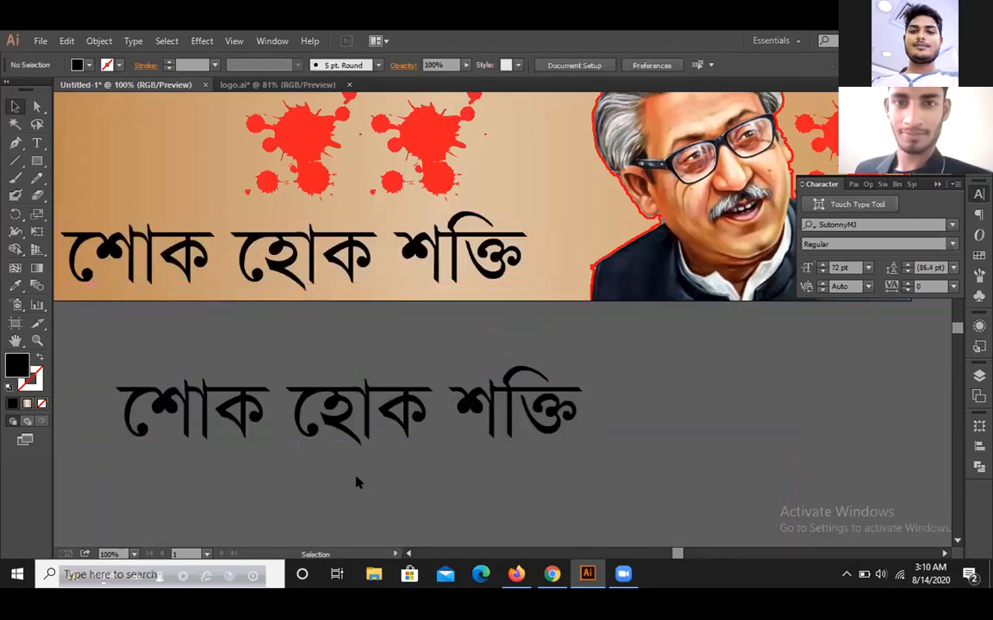
# Step: Try to draw an arched Pen path across the first word of the slogan copy, and undo it
pyautogui.click(15, 144)
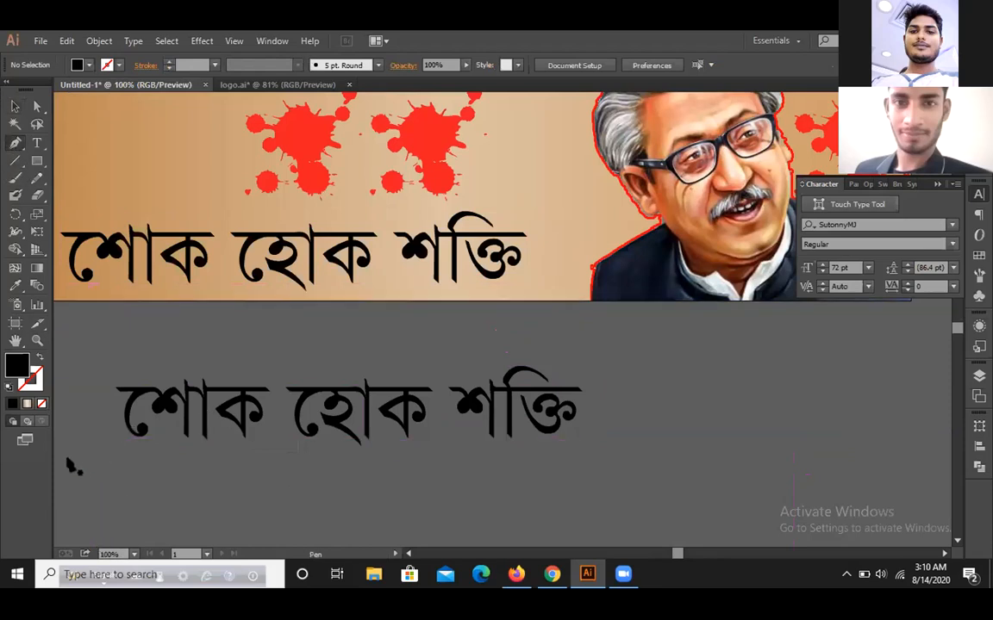
pyautogui.scroll(2, 126, 461)
pyautogui.scroll(-1, 114, 461)
pyautogui.scroll(-1, 100, 461)
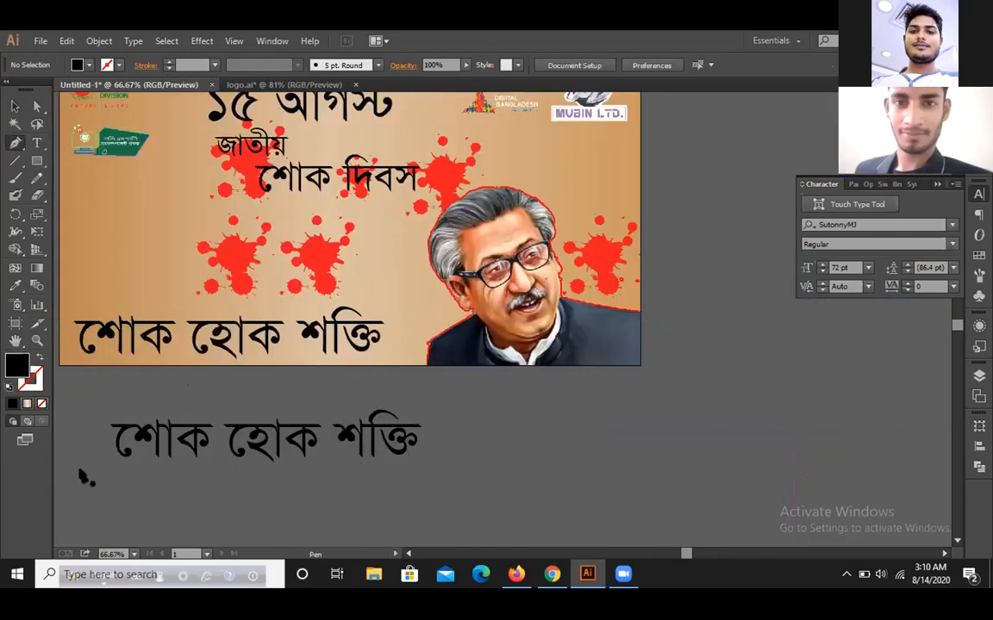
pyautogui.hscroll(2, 79, 474)
pyautogui.hscroll(-5, 79, 473)
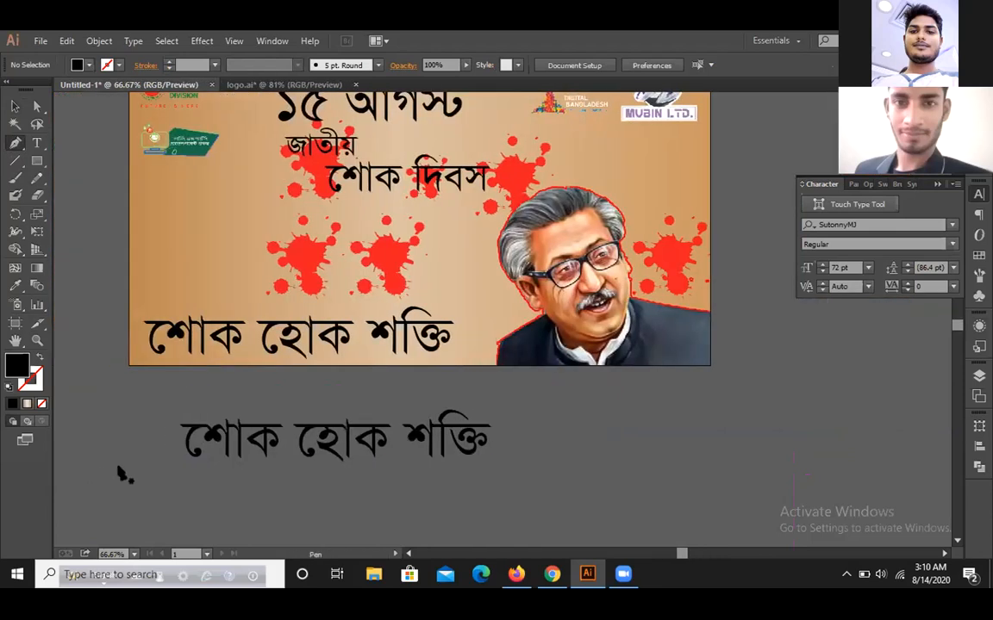
pyautogui.click(112, 469)
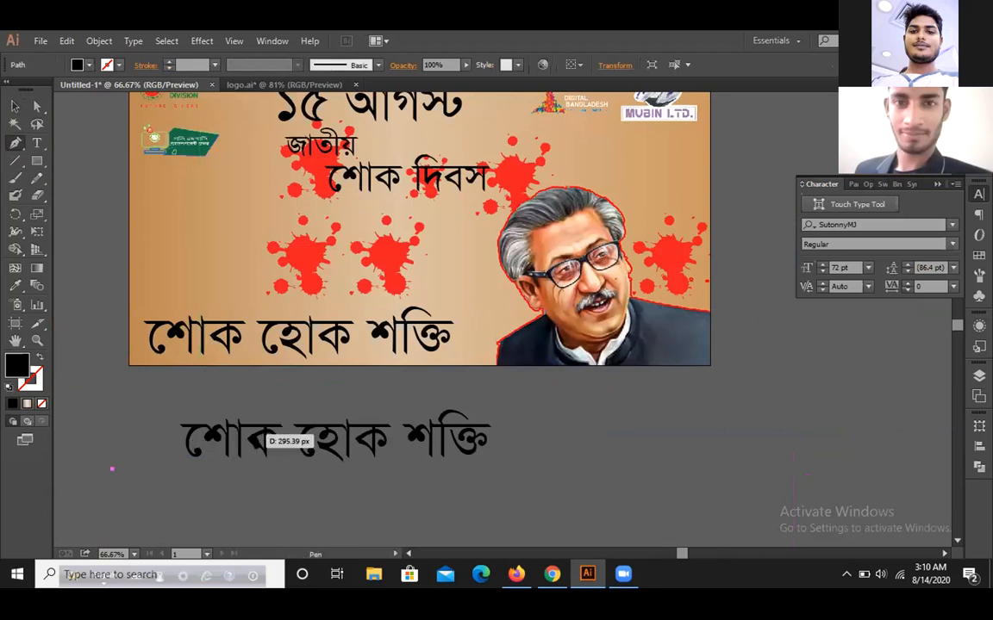
pyautogui.moveTo(274, 441); pyautogui.dragTo(373, 468)
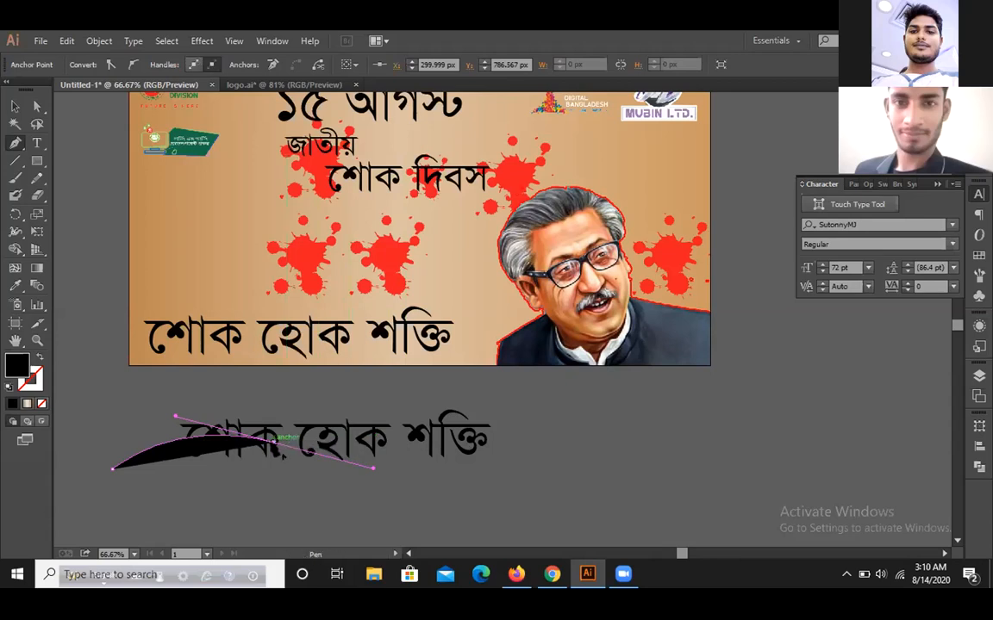
pyautogui.moveTo(276, 443)
pyautogui.mouseDown()
pyautogui.moveTo(417, 461)
pyautogui.moveTo(294, 472)
pyautogui.moveTo(280, 449)
pyautogui.moveTo(472, 448)
pyautogui.moveTo(336, 463)
pyautogui.mouseUp()
pyautogui.hotkey('ctrl', 'z')
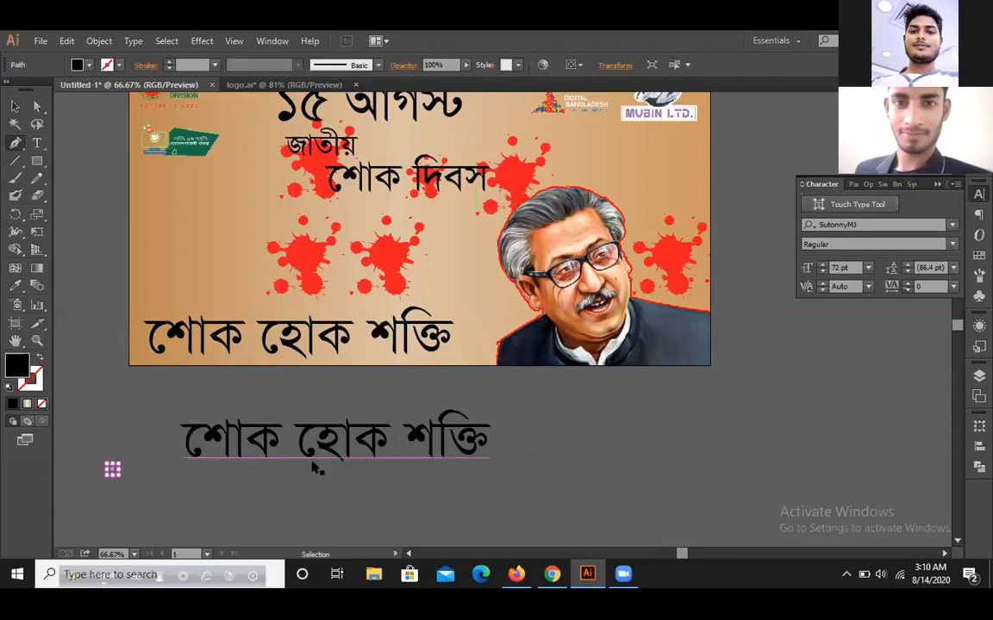
pyautogui.hotkey('ctrl', 'z')
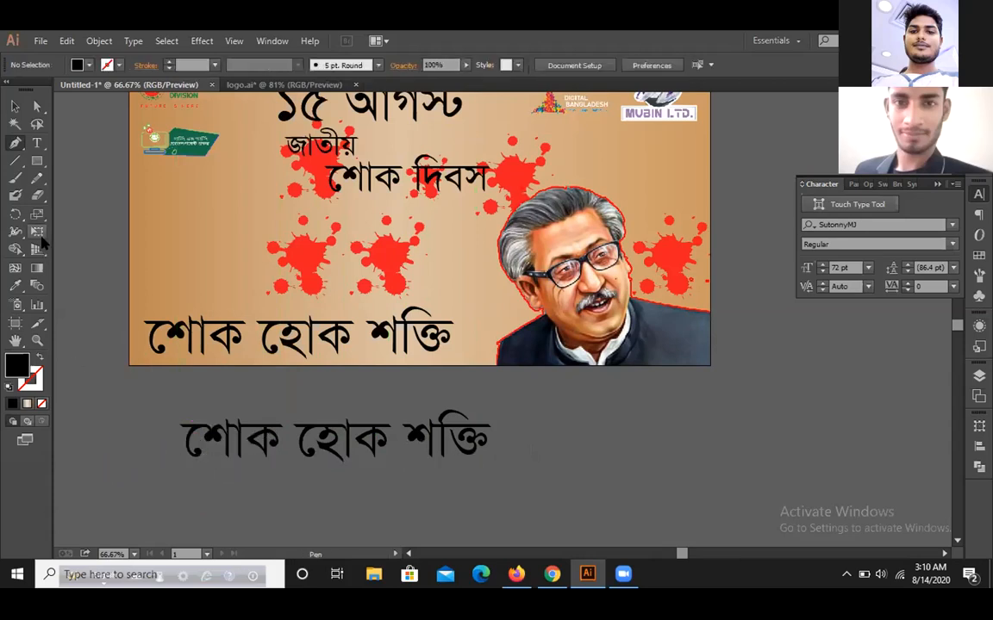
# Step: Try a wider Pen path with two arcs spanning the whole slogan copy, and undo its points
pyautogui.moveTo(95, 474); pyautogui.dragTo(471, 461)
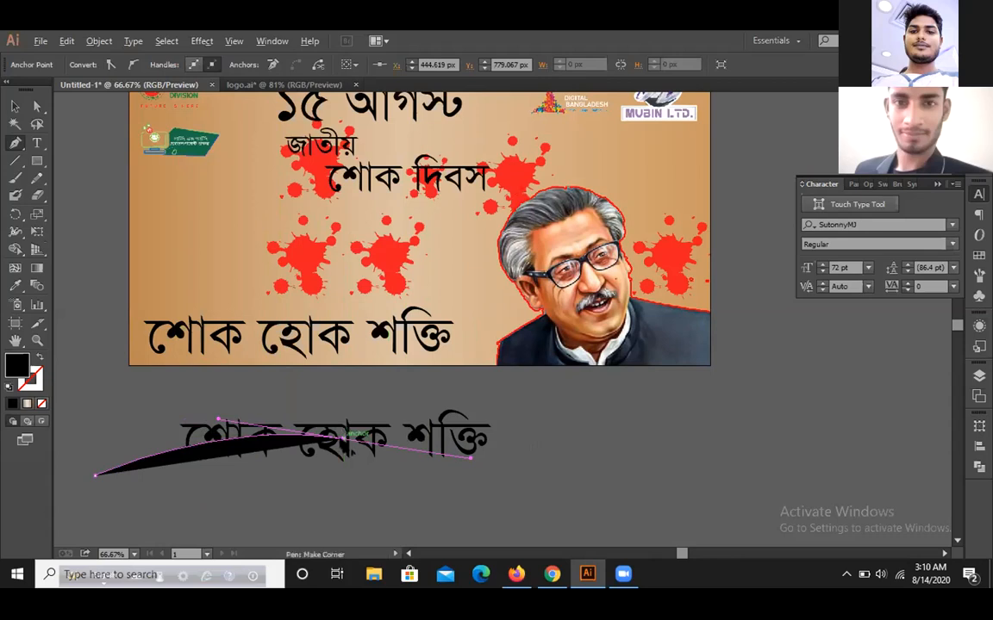
pyautogui.click(344, 440)
pyautogui.moveTo(437, 456); pyautogui.dragTo(679, 499)
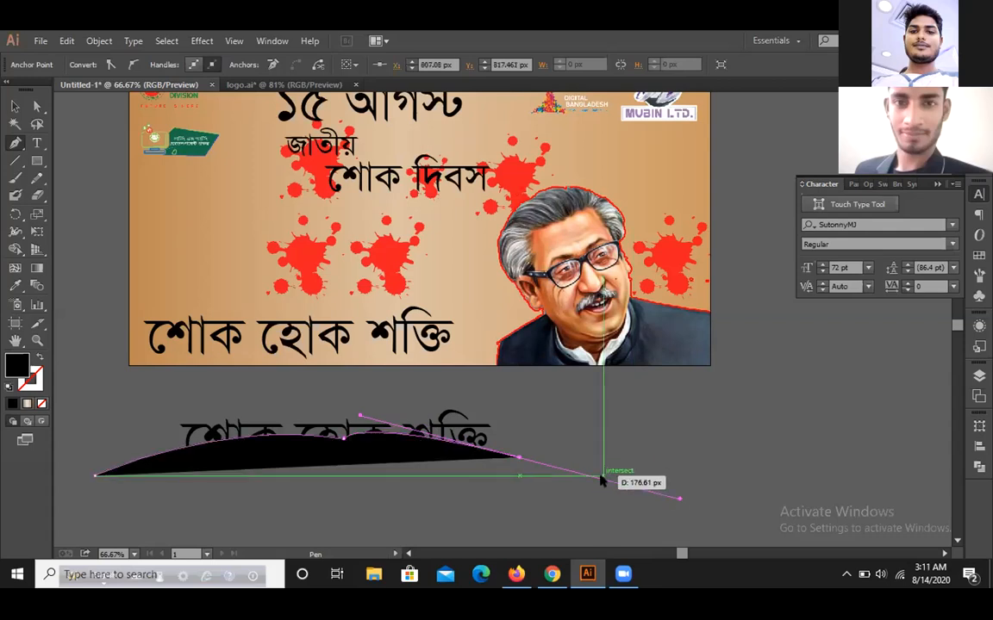
pyautogui.hotkey('ctrl', 'z')
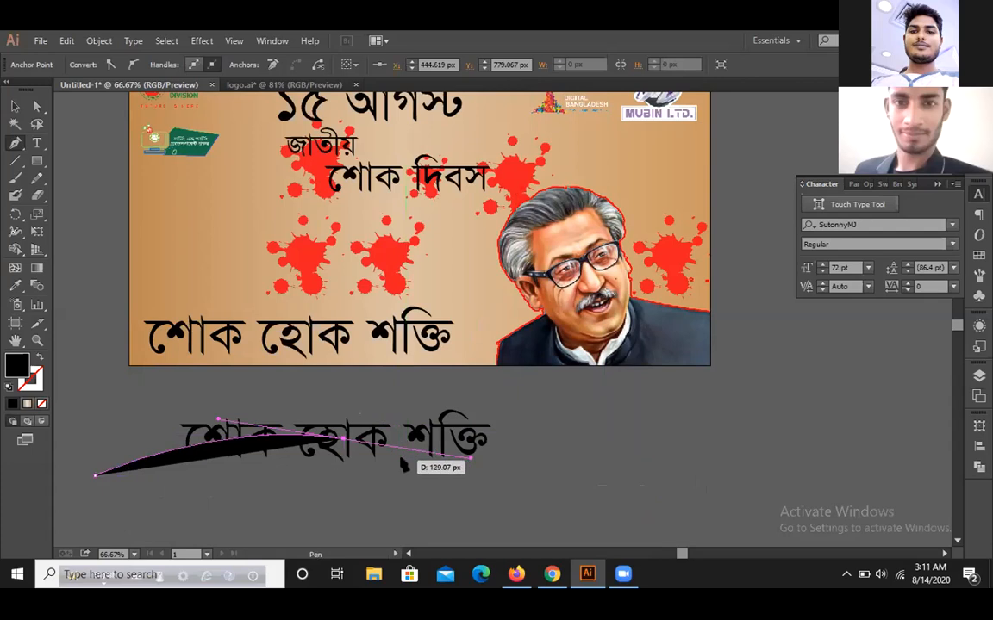
pyautogui.hotkey('ctrl', 'z')
pyautogui.hotkey('ctrl', 'z')
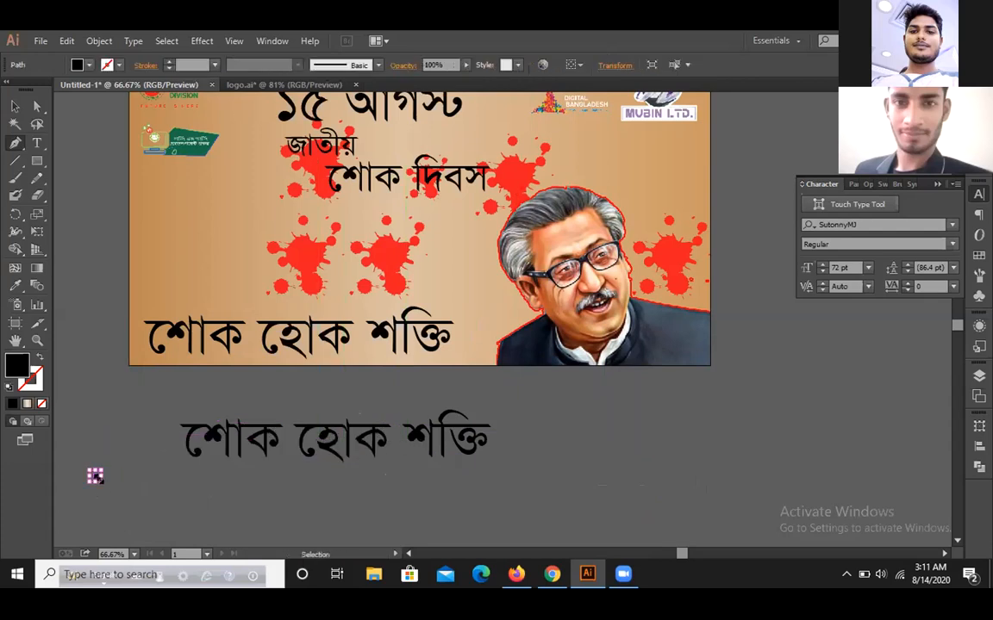
pyautogui.hotkey('ctrl', 'z')
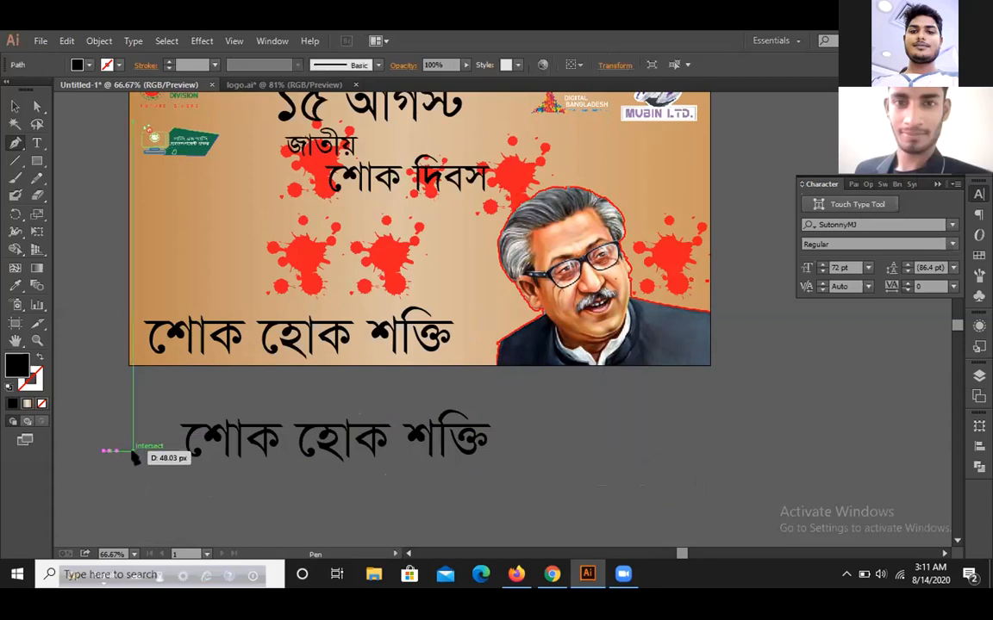
# Step: Try a Pen curve that sags from left of the slogan copy to its middle word, and undo it
pyautogui.click(105, 453)
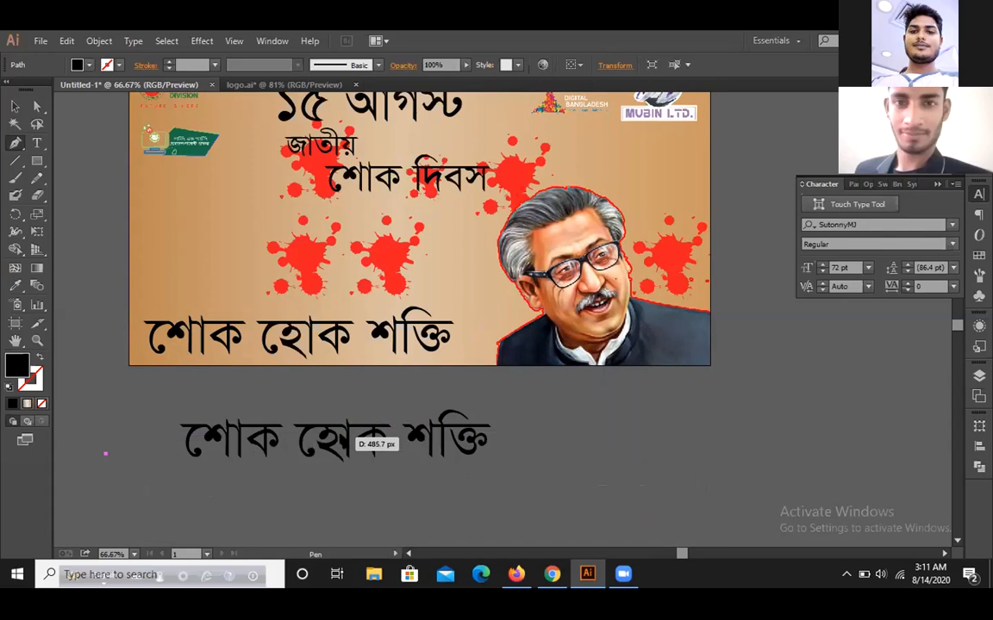
pyautogui.moveTo(344, 437); pyautogui.dragTo(455, 413)
pyautogui.hotkey('ctrl', 'z')
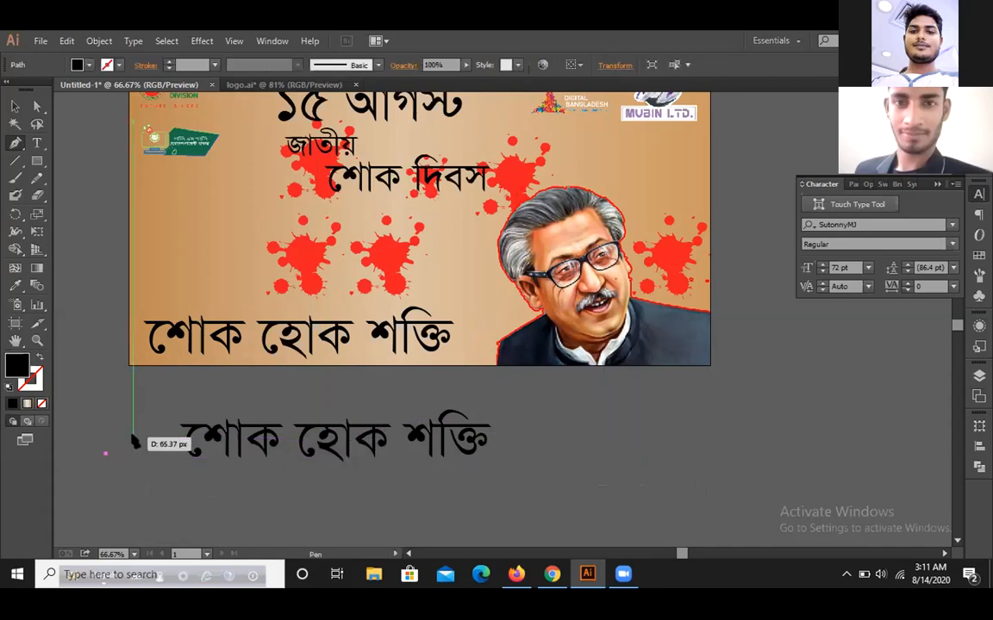
pyautogui.hotkey('ctrl', 'z')
# Step: Draw a closed black Pen shape over the slogan copy, with a wavy upper edge, rounded right end and nearly straight lower edge
pyautogui.click(118, 426)
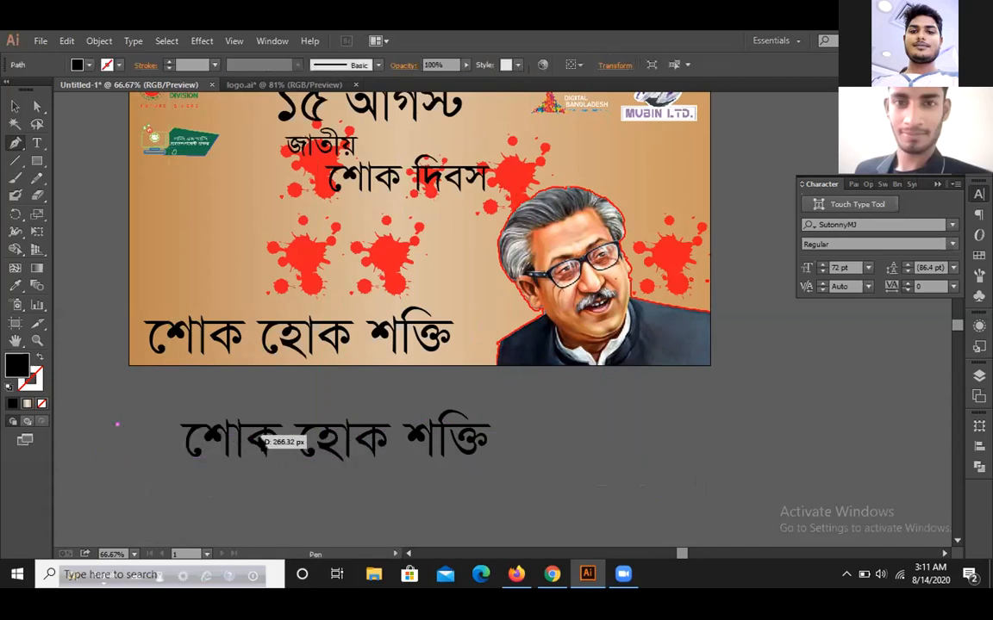
pyautogui.moveTo(357, 437)
pyautogui.mouseDown()
pyautogui.moveTo(482, 414)
pyautogui.moveTo(478, 403)
pyautogui.mouseUp()
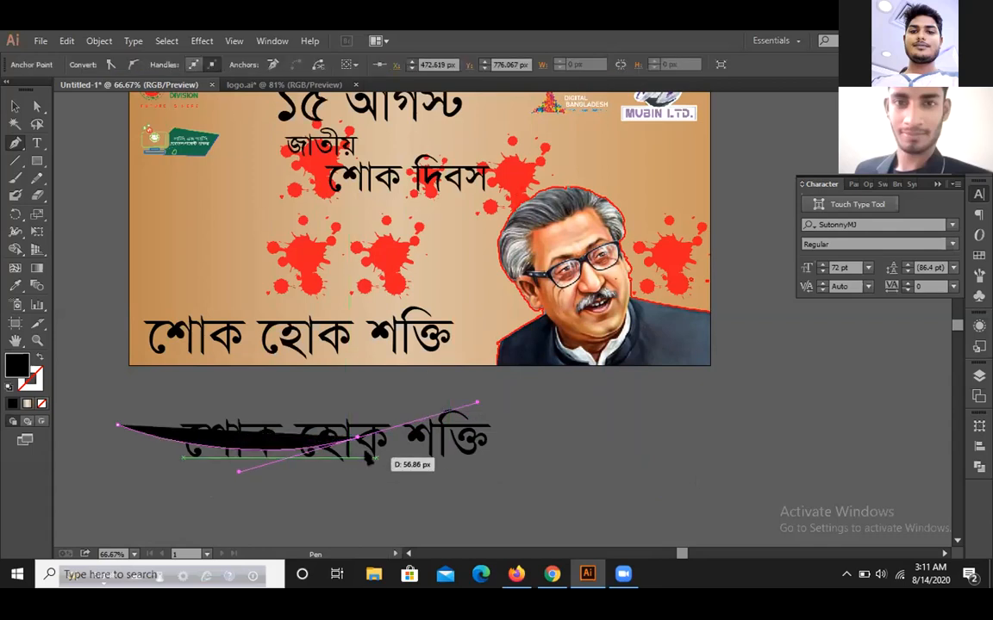
pyautogui.click(358, 437)
pyautogui.click(502, 450)
pyautogui.moveTo(505, 455); pyautogui.dragTo(553, 481)
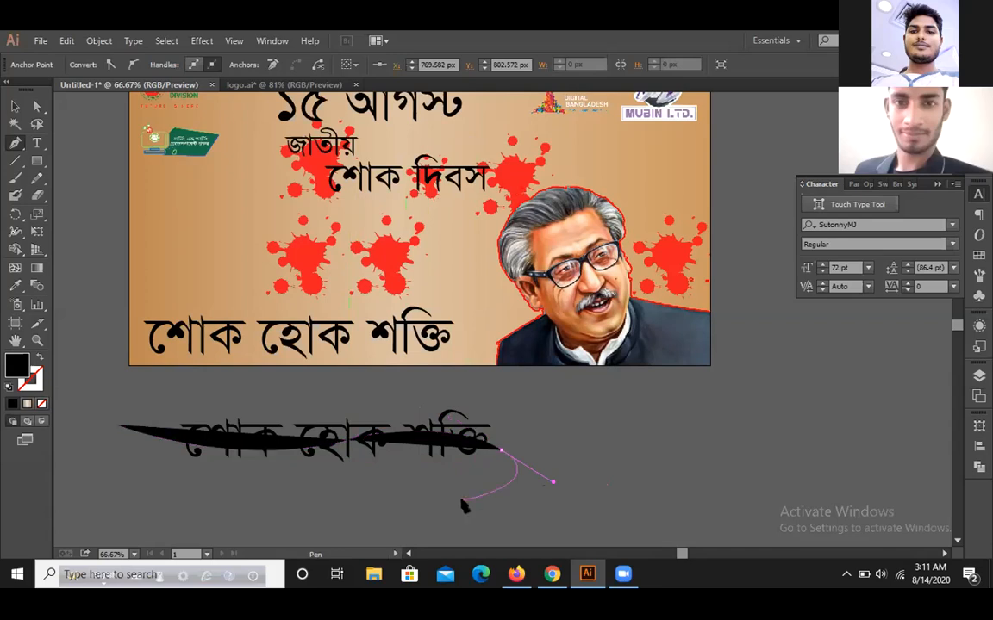
pyautogui.click(146, 513)
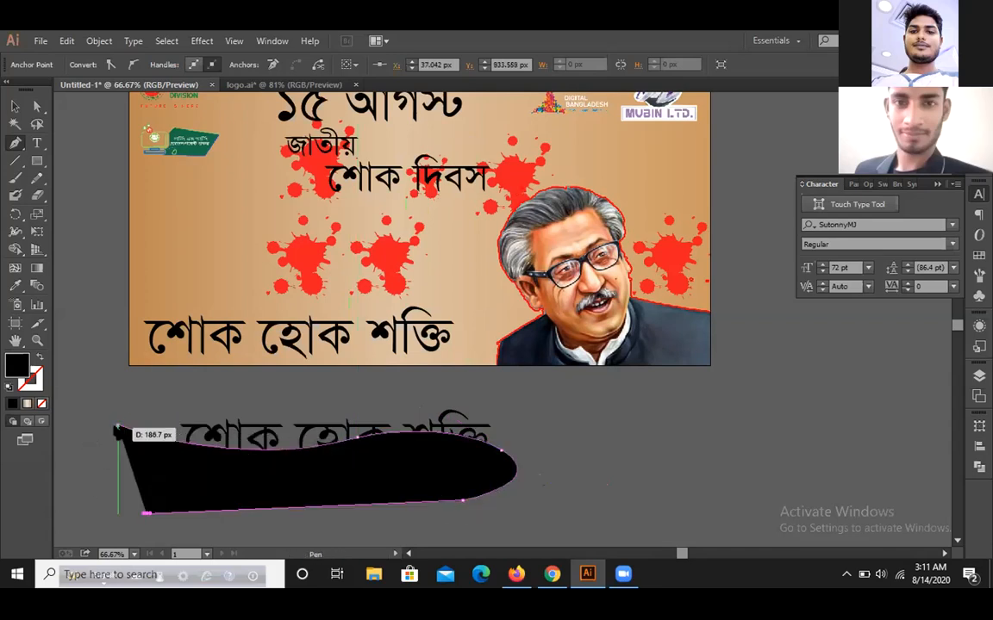
pyautogui.click(118, 425)
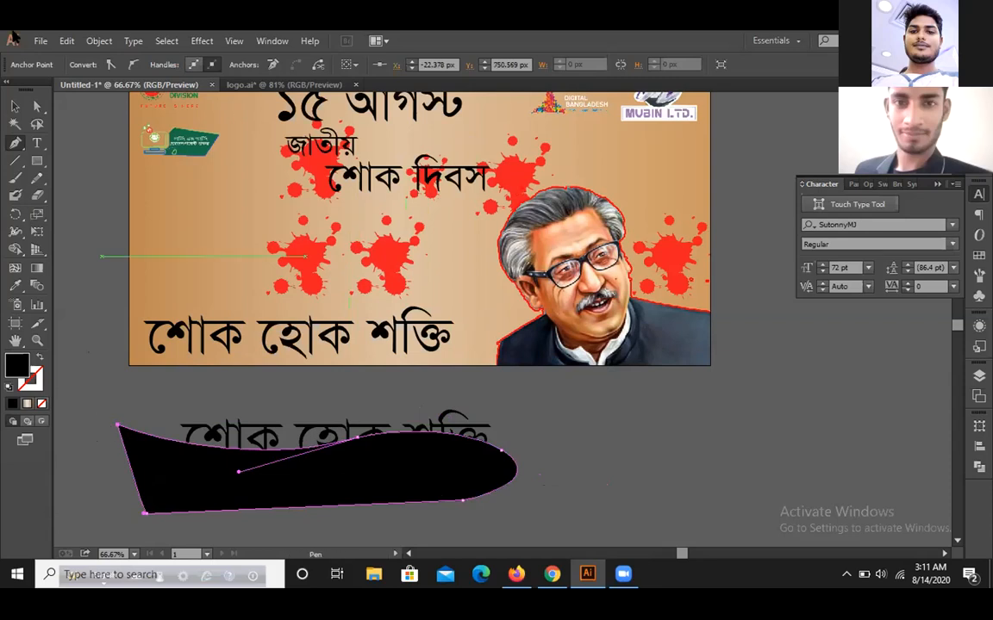
pyautogui.press('v')
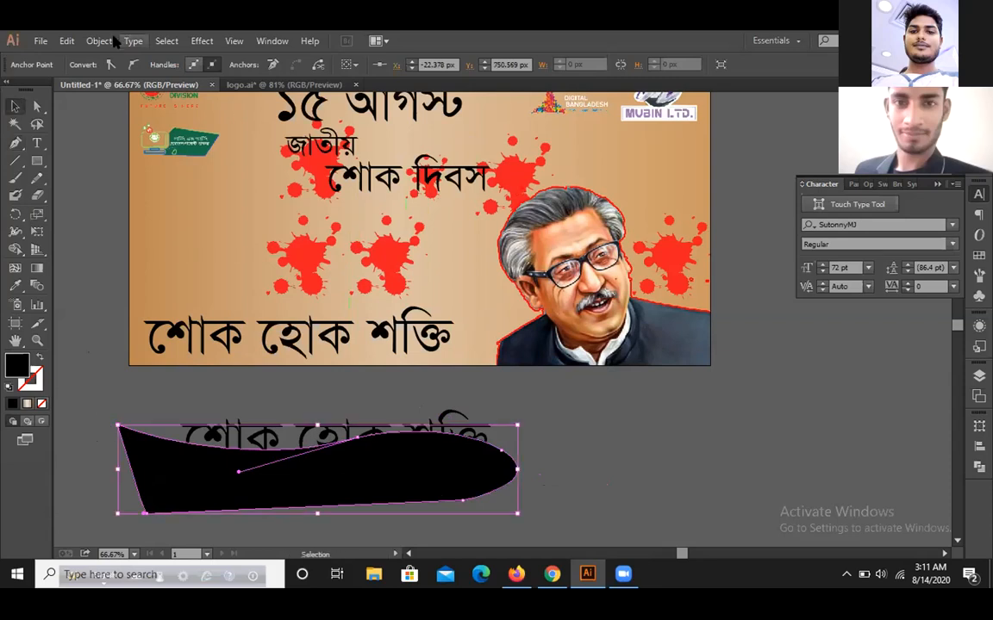
pyautogui.click(65, 41)
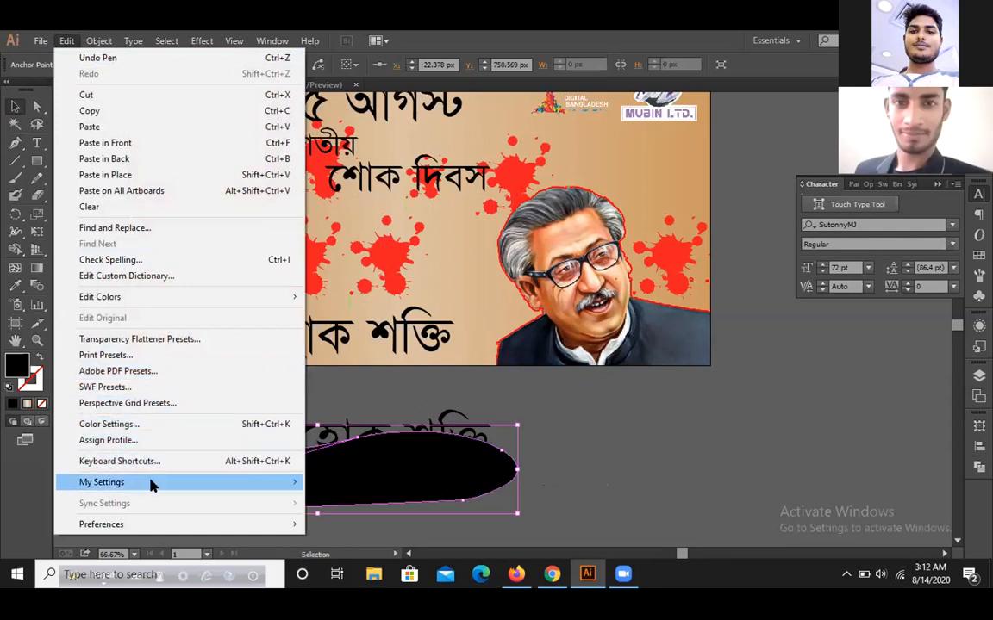
pyautogui.moveTo(98, 43)
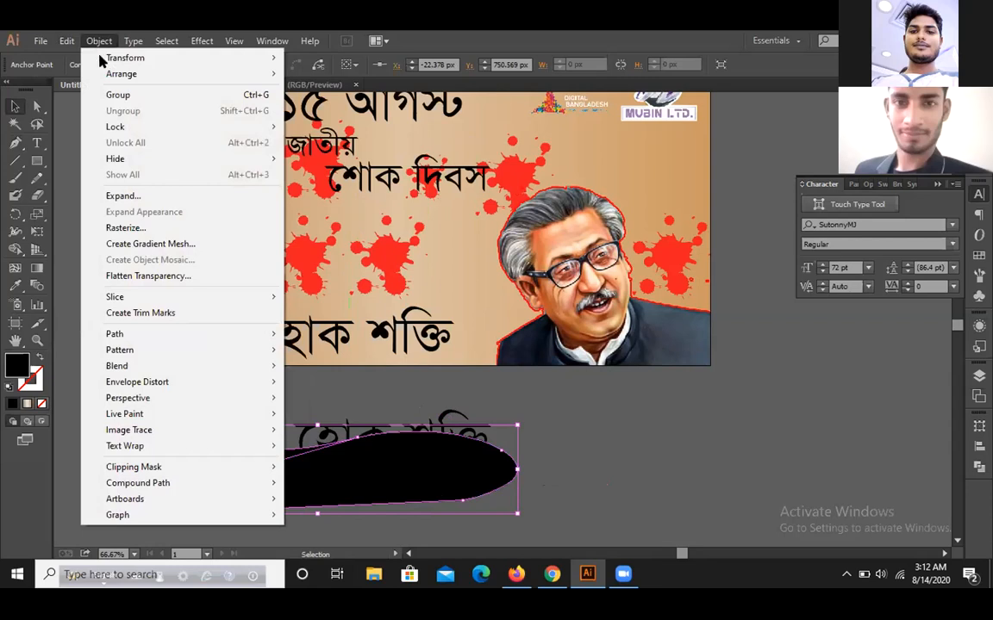
pyautogui.moveTo(156, 370)
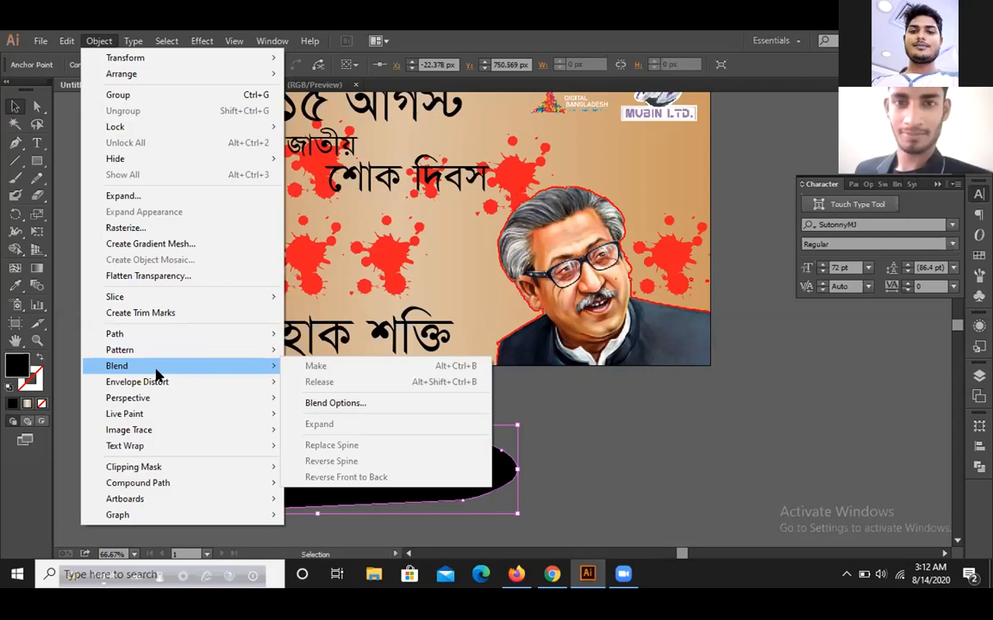
pyautogui.click(336, 404)
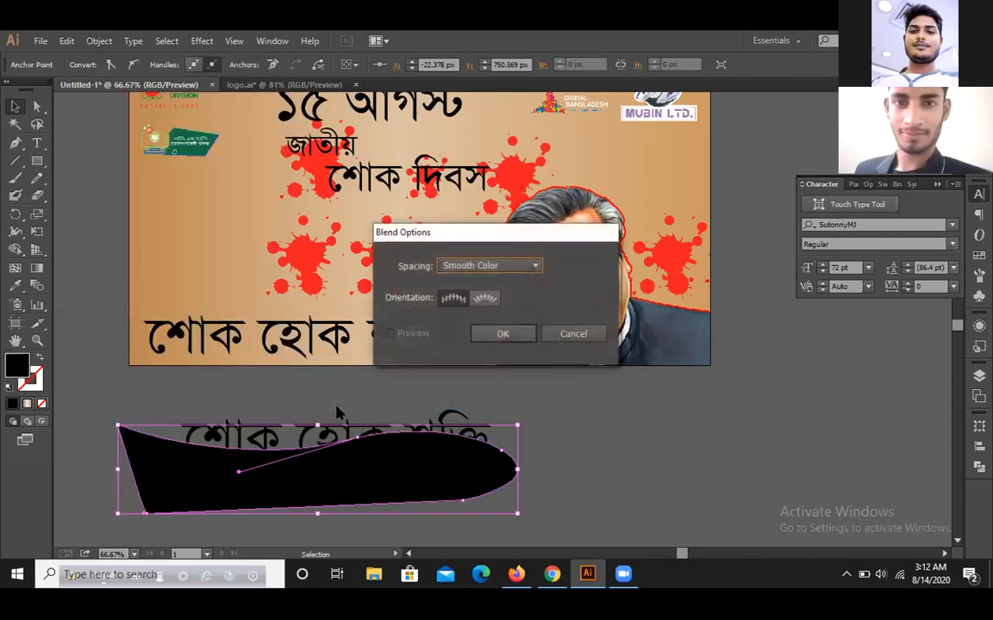
pyautogui.click(573, 334)
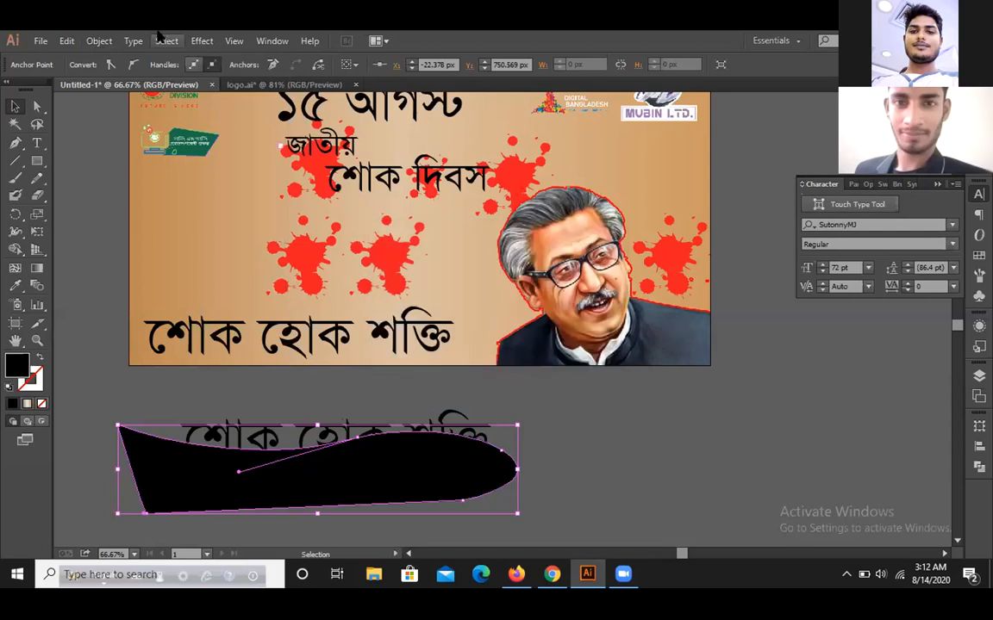
pyautogui.click(131, 40)
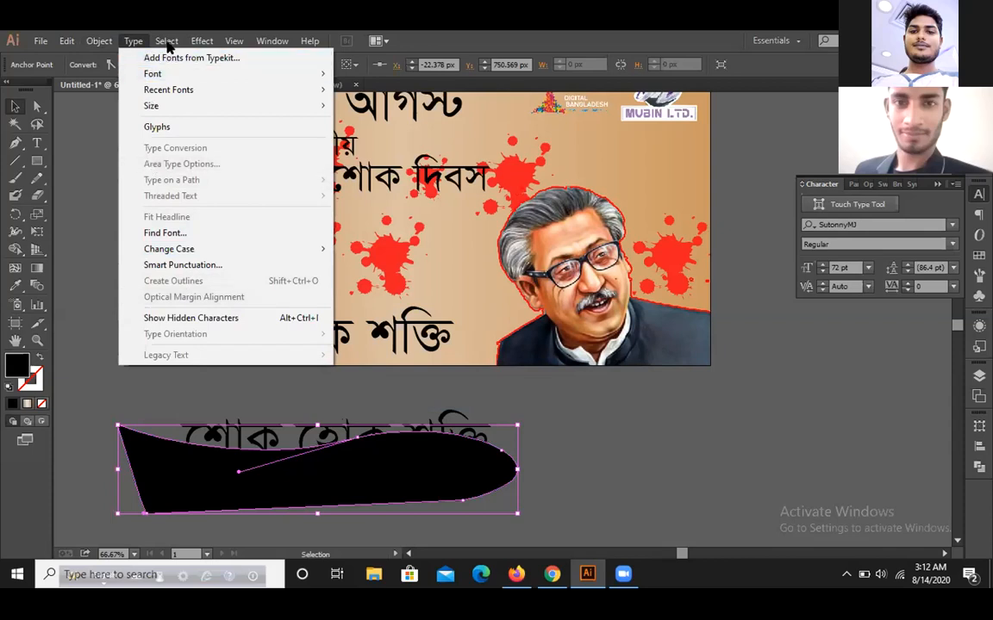
pyautogui.moveTo(169, 47)
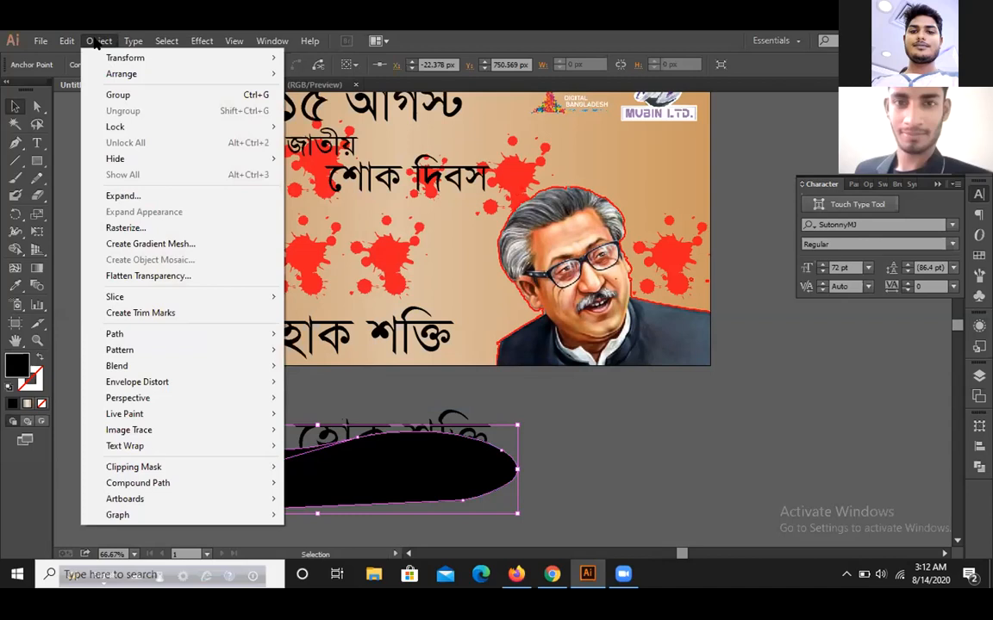
pyautogui.moveTo(201, 41)
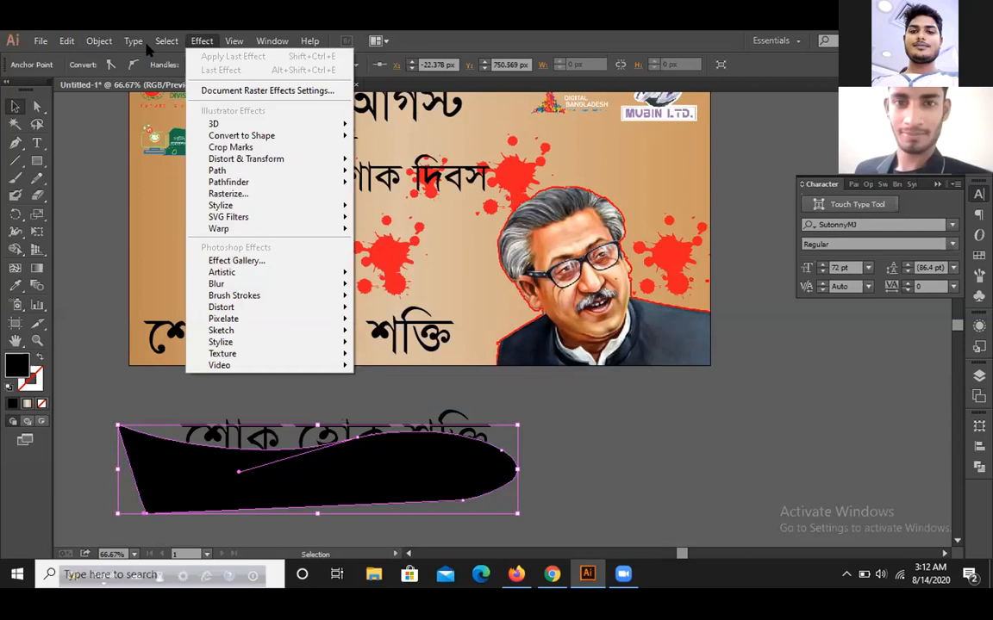
pyautogui.moveTo(64, 38)
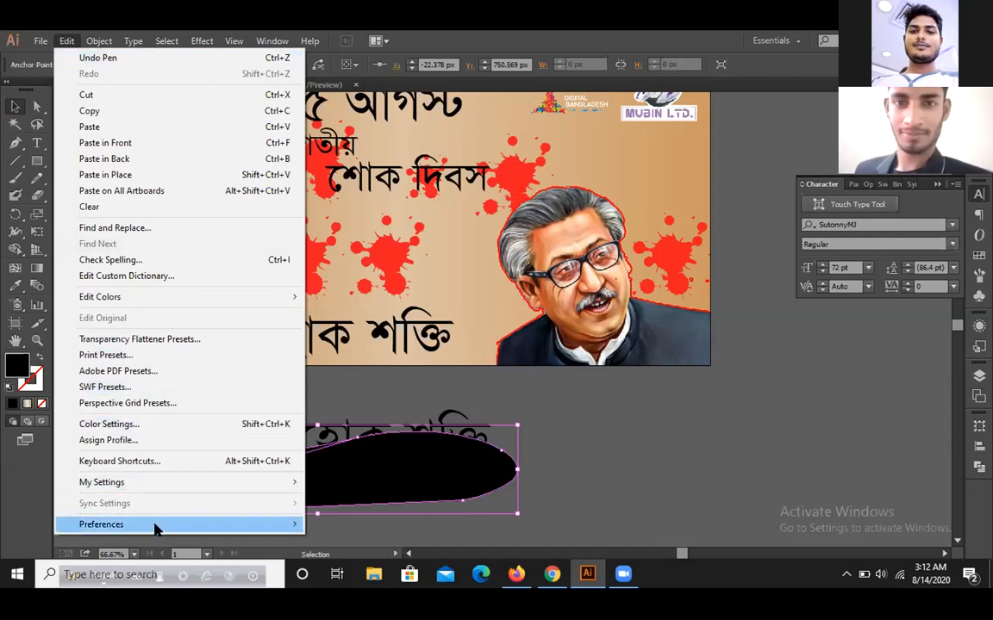
pyautogui.moveTo(151, 525)
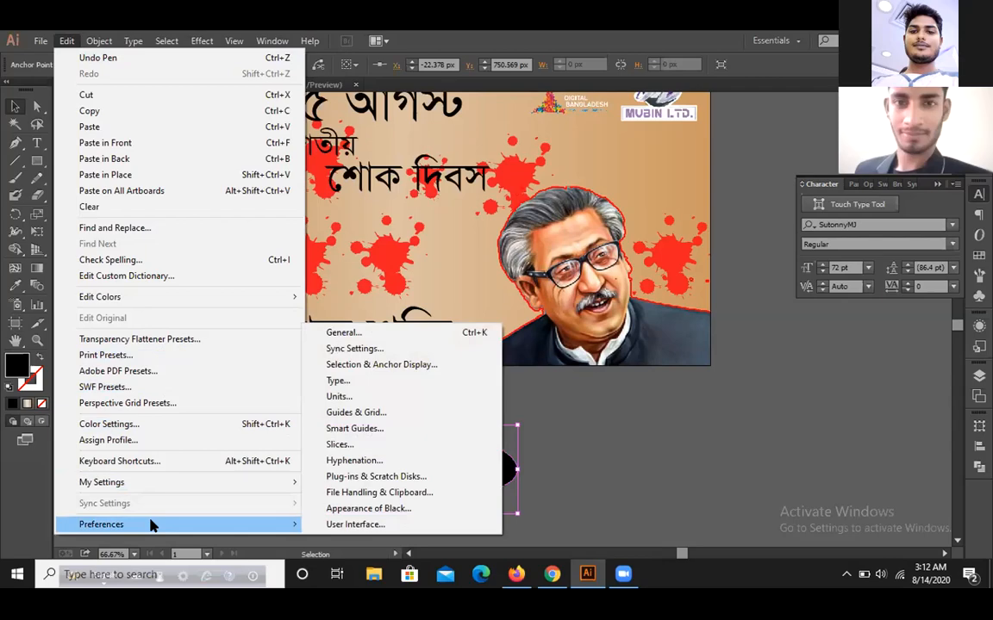
pyautogui.click(594, 419)
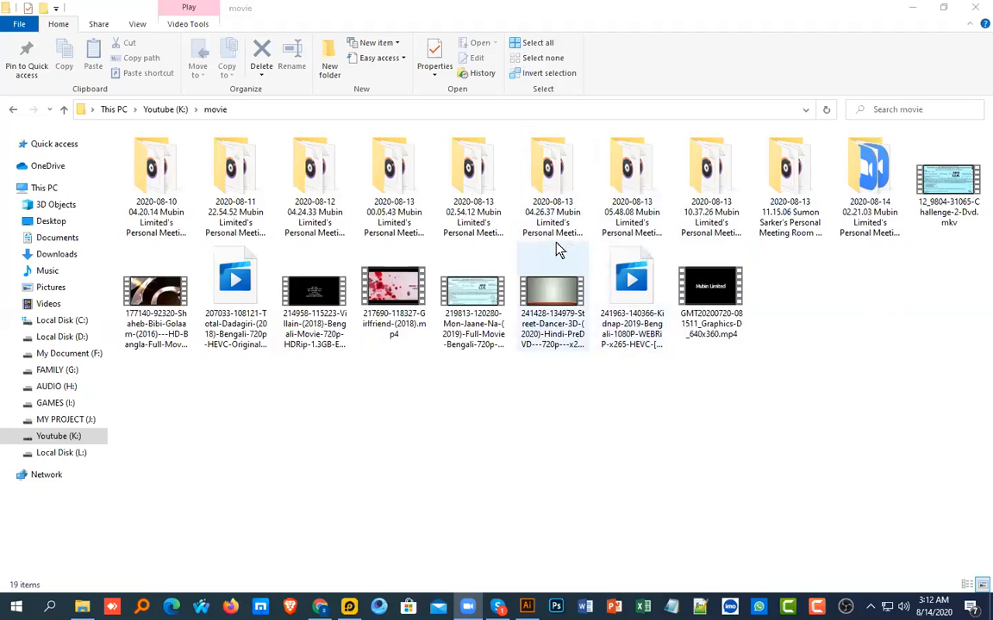
# Step: In File Explorer, open zoom_0.mp4 from the 2020-08-13 02.54.12 meeting folder, preview it from further in, and return to the movie folder
pyautogui.doubleClick(474, 209)
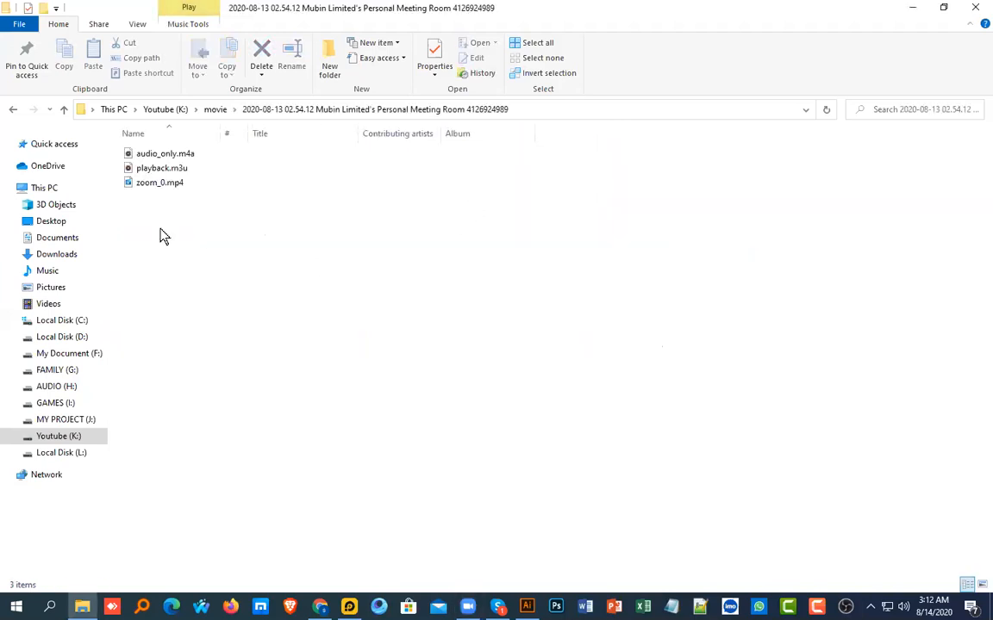
pyautogui.click(168, 186)
pyautogui.doubleClick(169, 186)
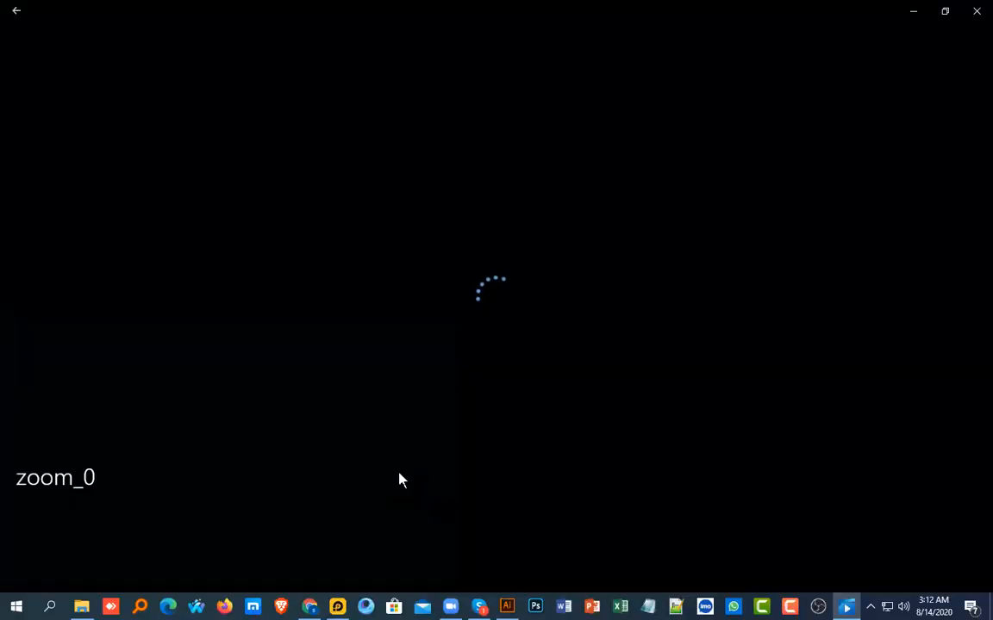
pyautogui.click(237, 544)
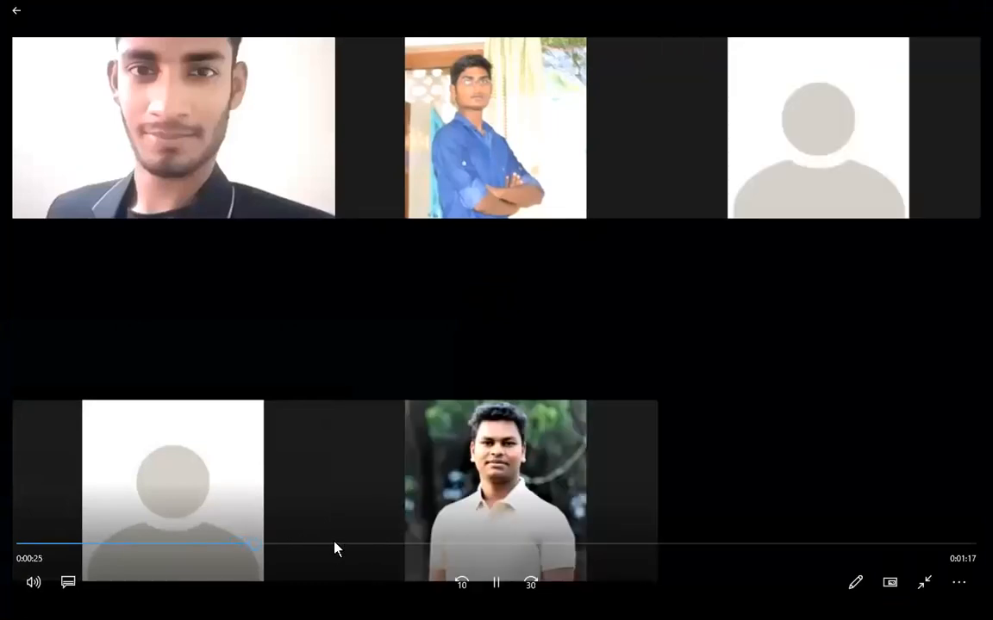
pyautogui.click(496, 582)
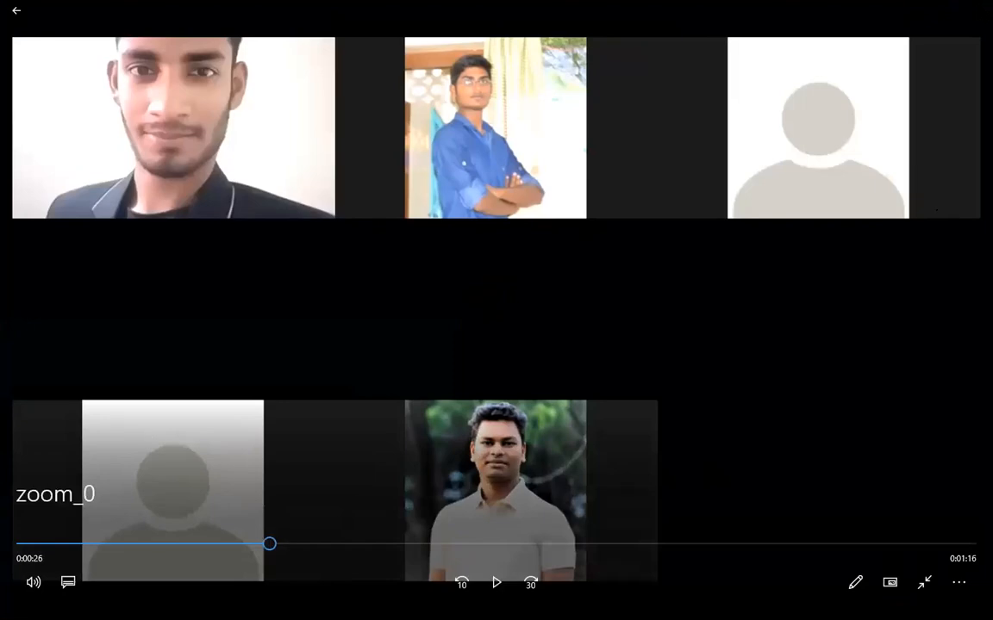
pyautogui.click(974, 7)
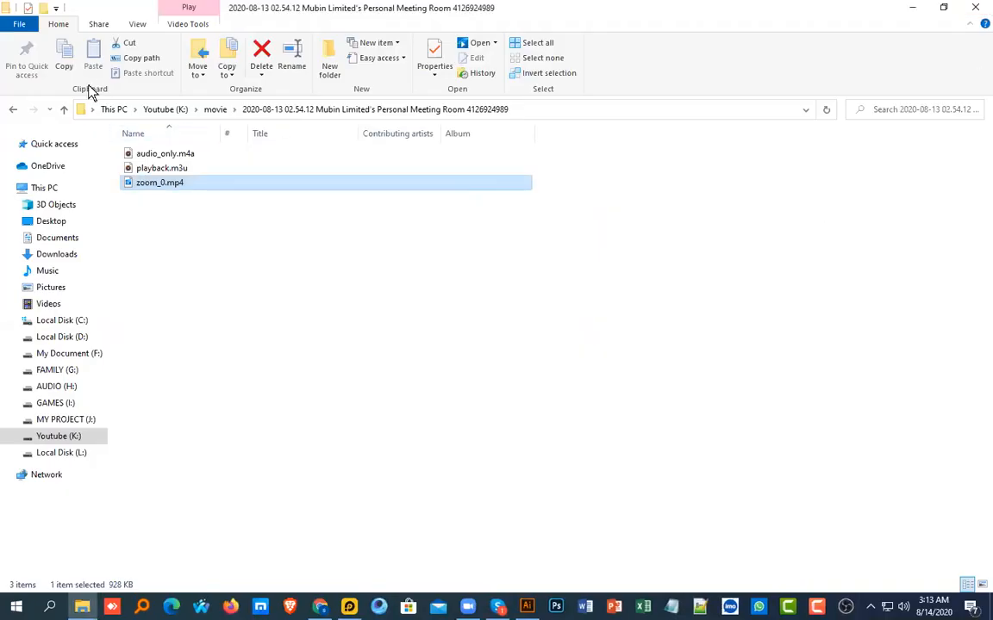
pyautogui.click(64, 110)
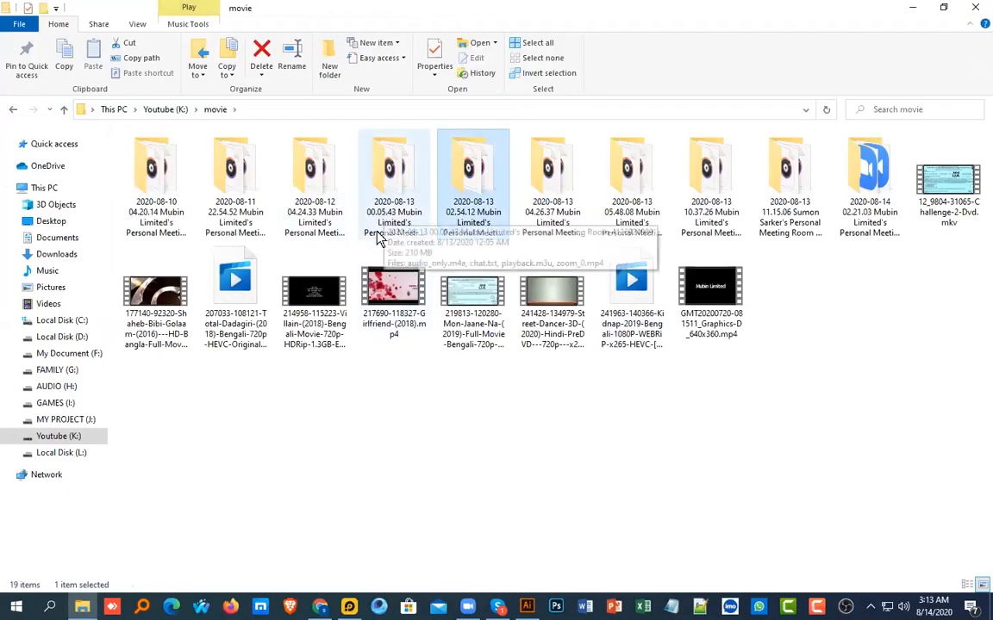
# Step: Open zoom_0.mp4 from the 2020-08-12 04.24.33 meeting folder, skim two points of the recording, and return to the movie folder
pyautogui.doubleClick(311, 218)
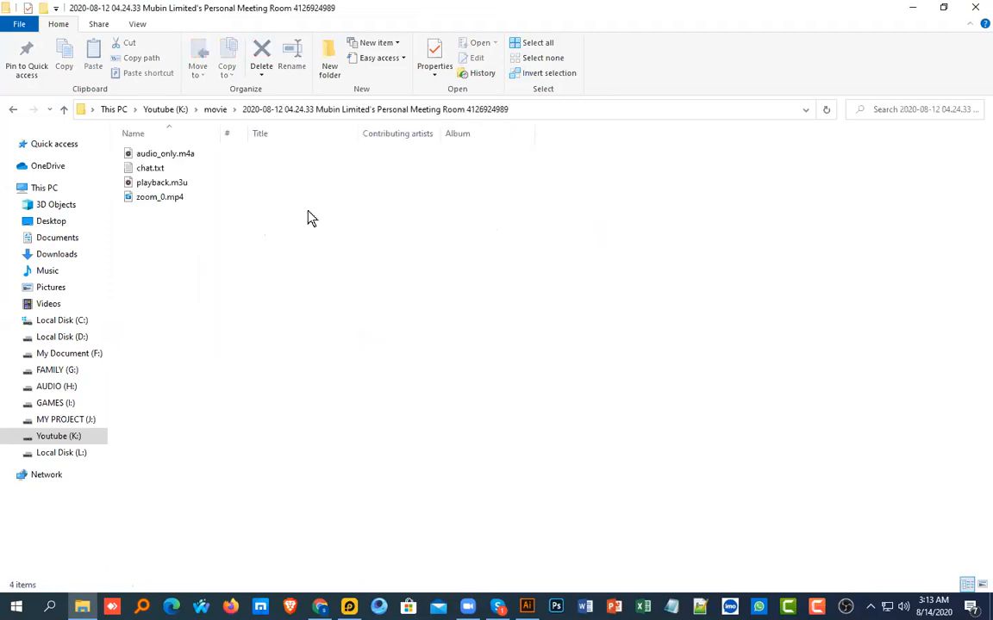
pyautogui.doubleClick(173, 197)
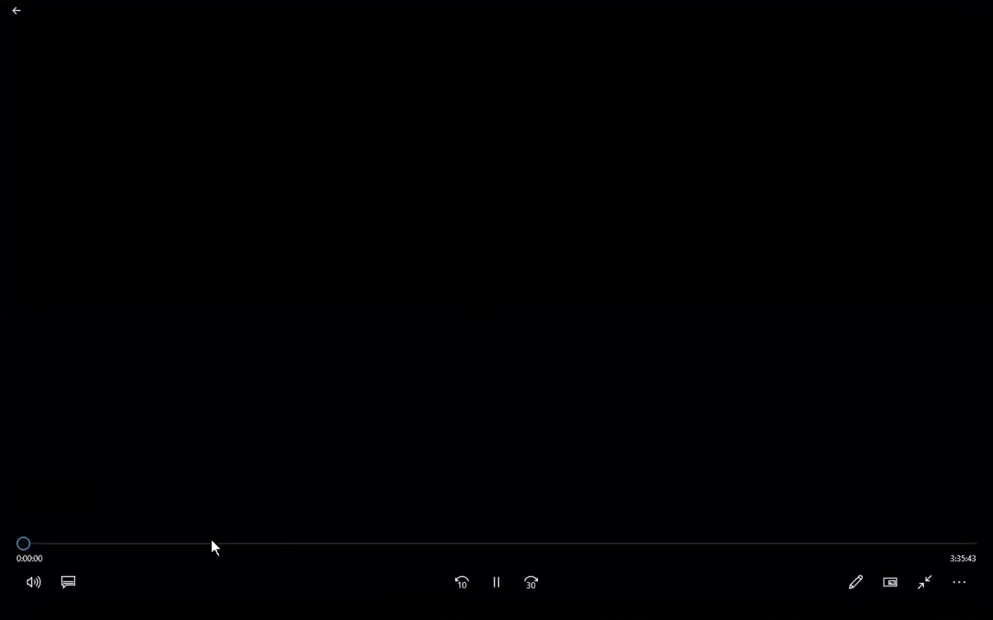
pyautogui.click(215, 545)
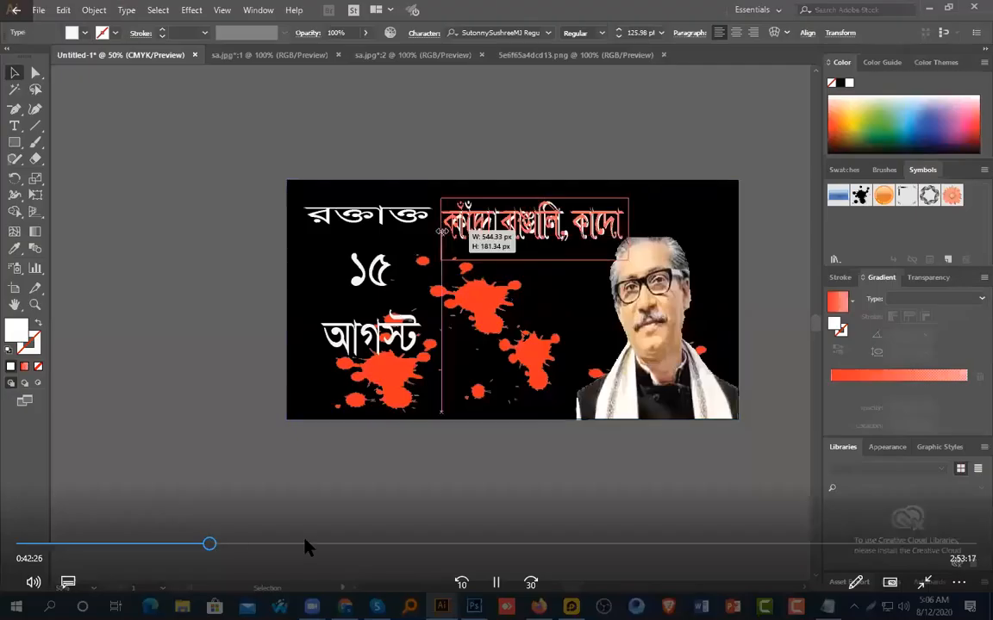
pyautogui.click(350, 545)
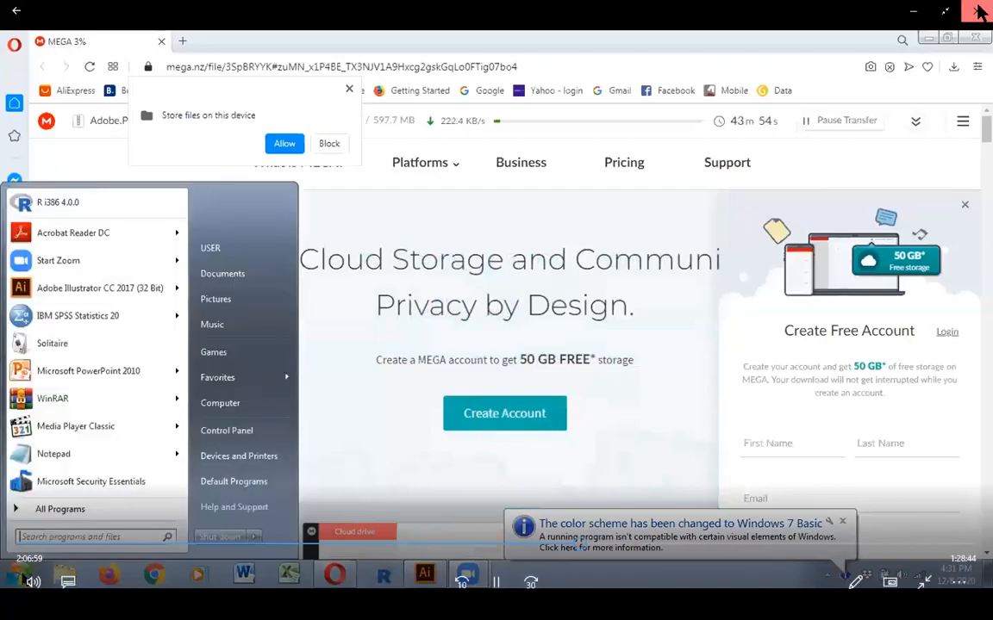
pyautogui.click(976, 7)
pyautogui.click(64, 109)
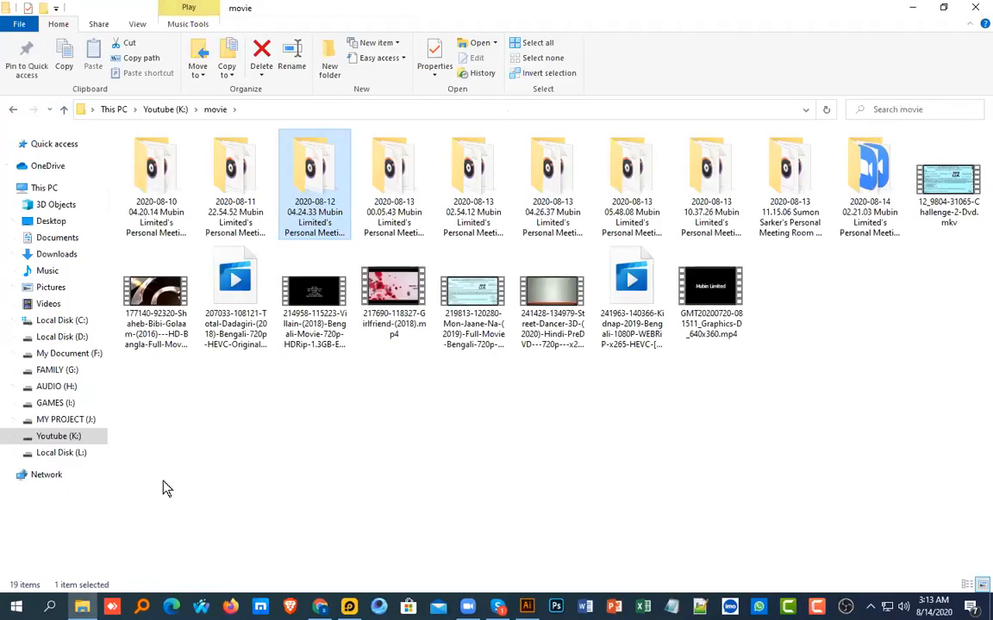
# Step: Open zoom_0.mp4 from the 2020-08-13 00.05.43 meeting folder and skim the recording by skipping forward to about 2:21
pyautogui.doubleClick(396, 207)
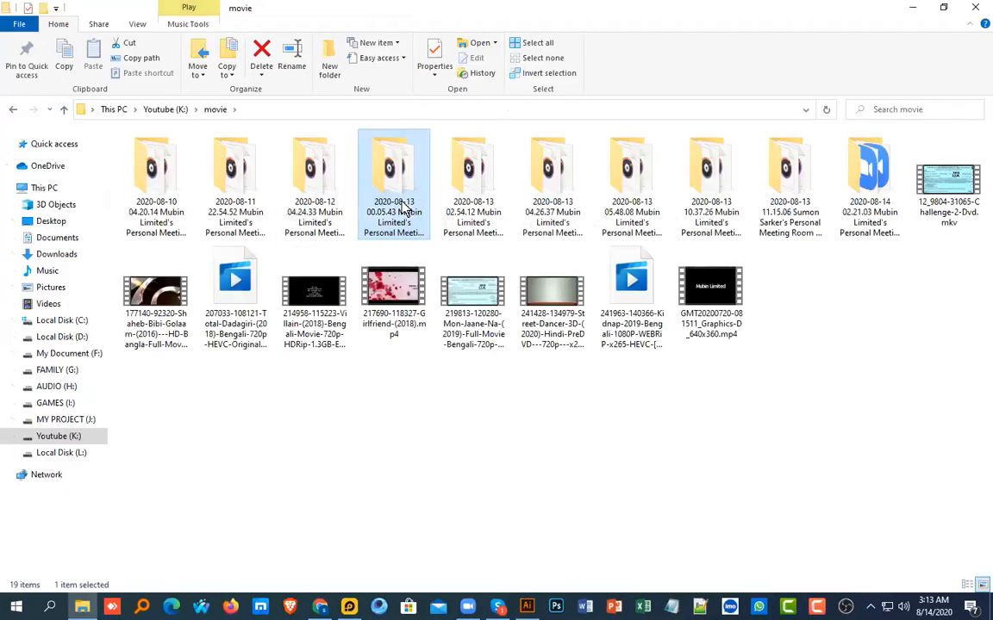
pyautogui.click(254, 200)
pyautogui.doubleClick(254, 200)
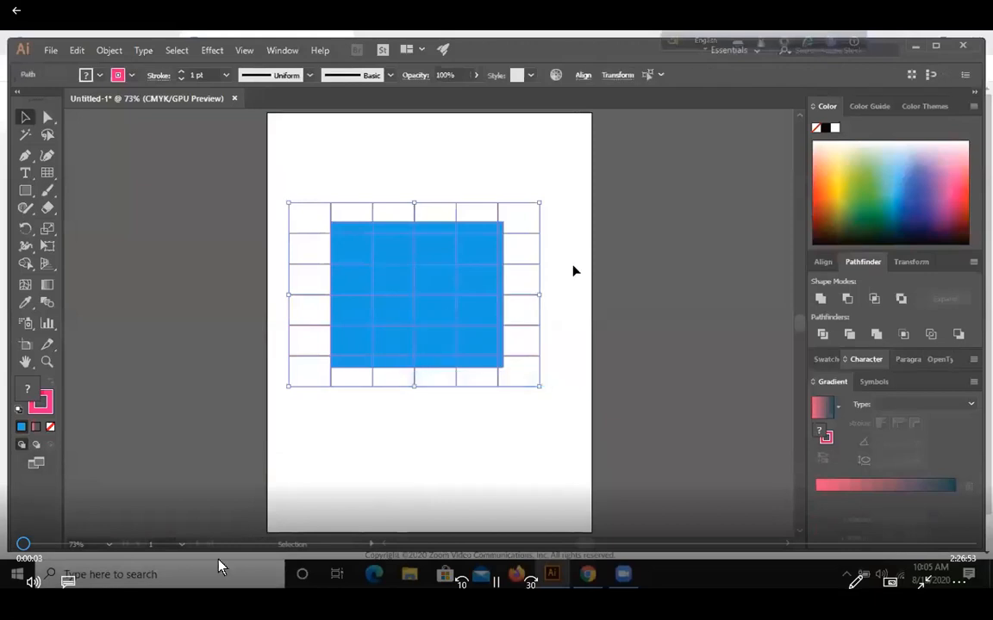
pyautogui.click(239, 543)
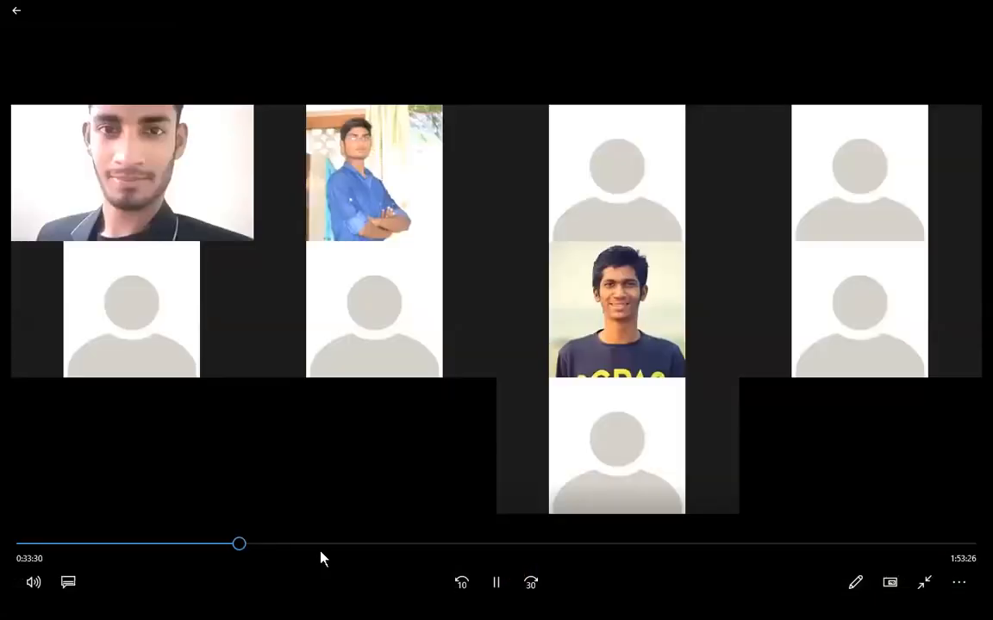
pyautogui.click(472, 544)
pyautogui.click(526, 544)
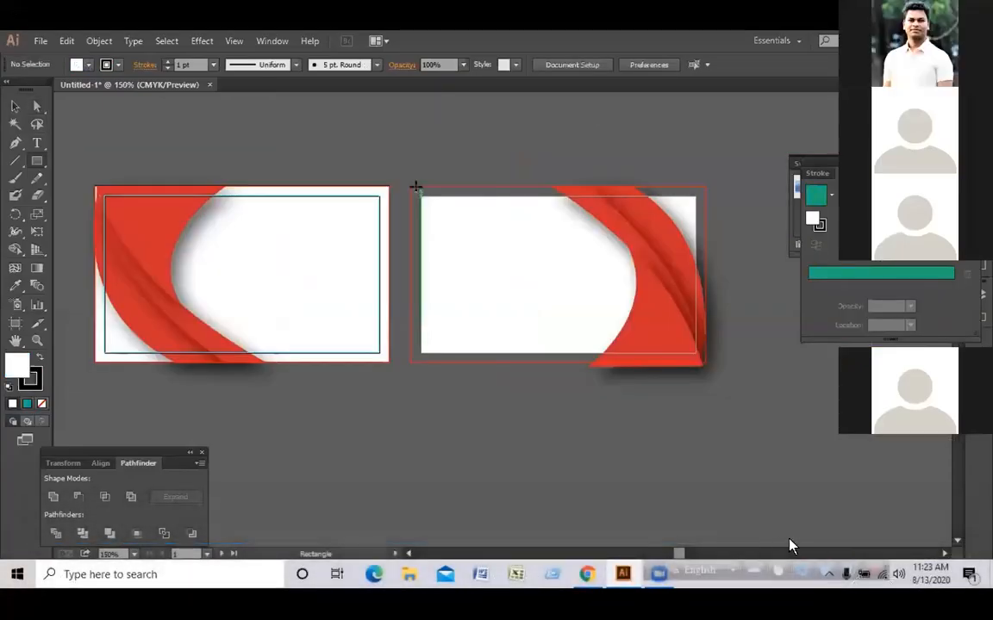
pyautogui.click(697, 544)
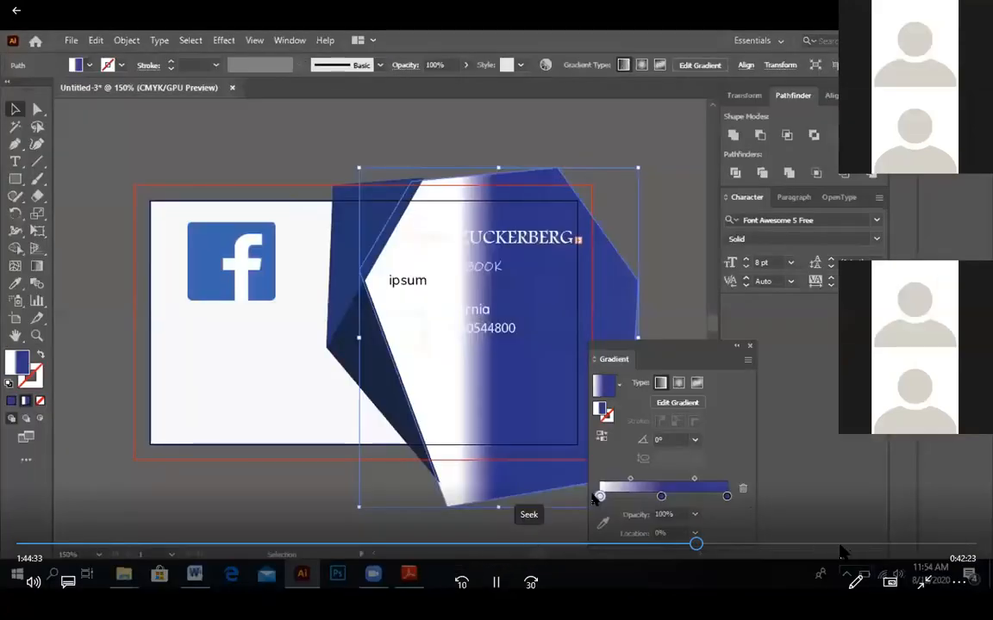
pyautogui.click(838, 545)
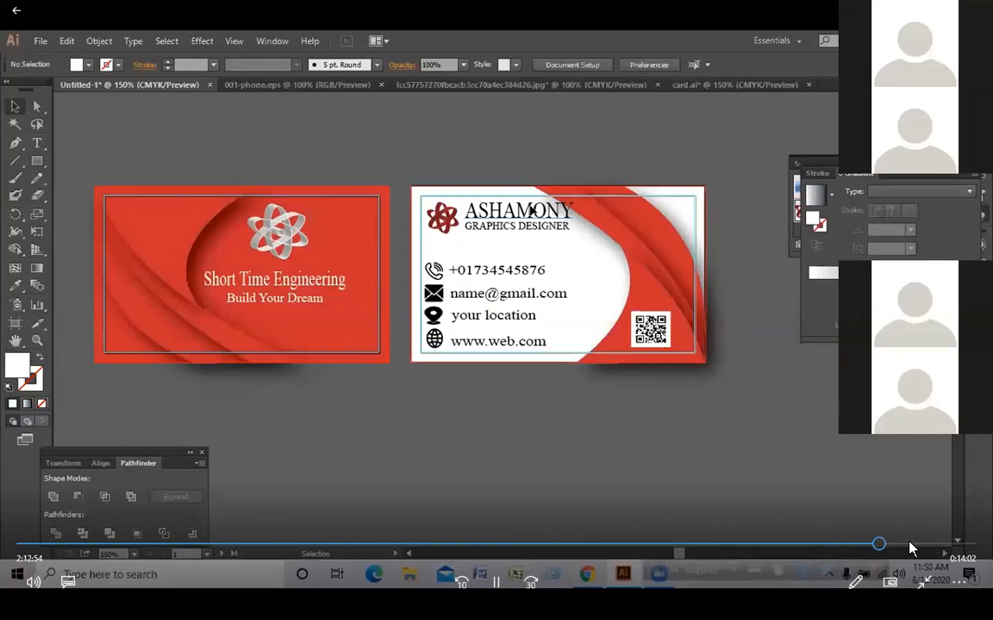
pyautogui.click(933, 544)
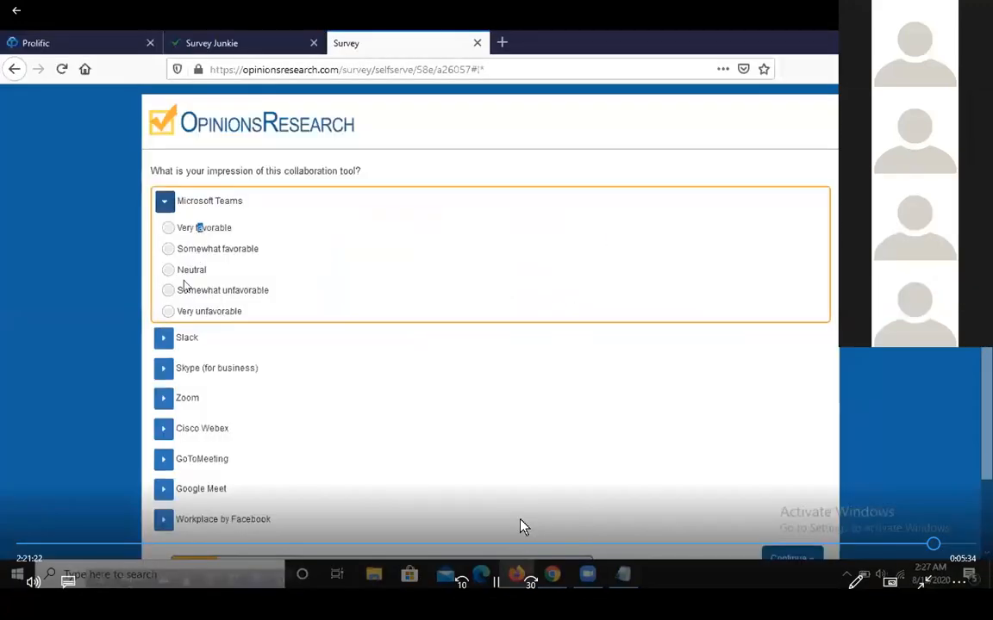